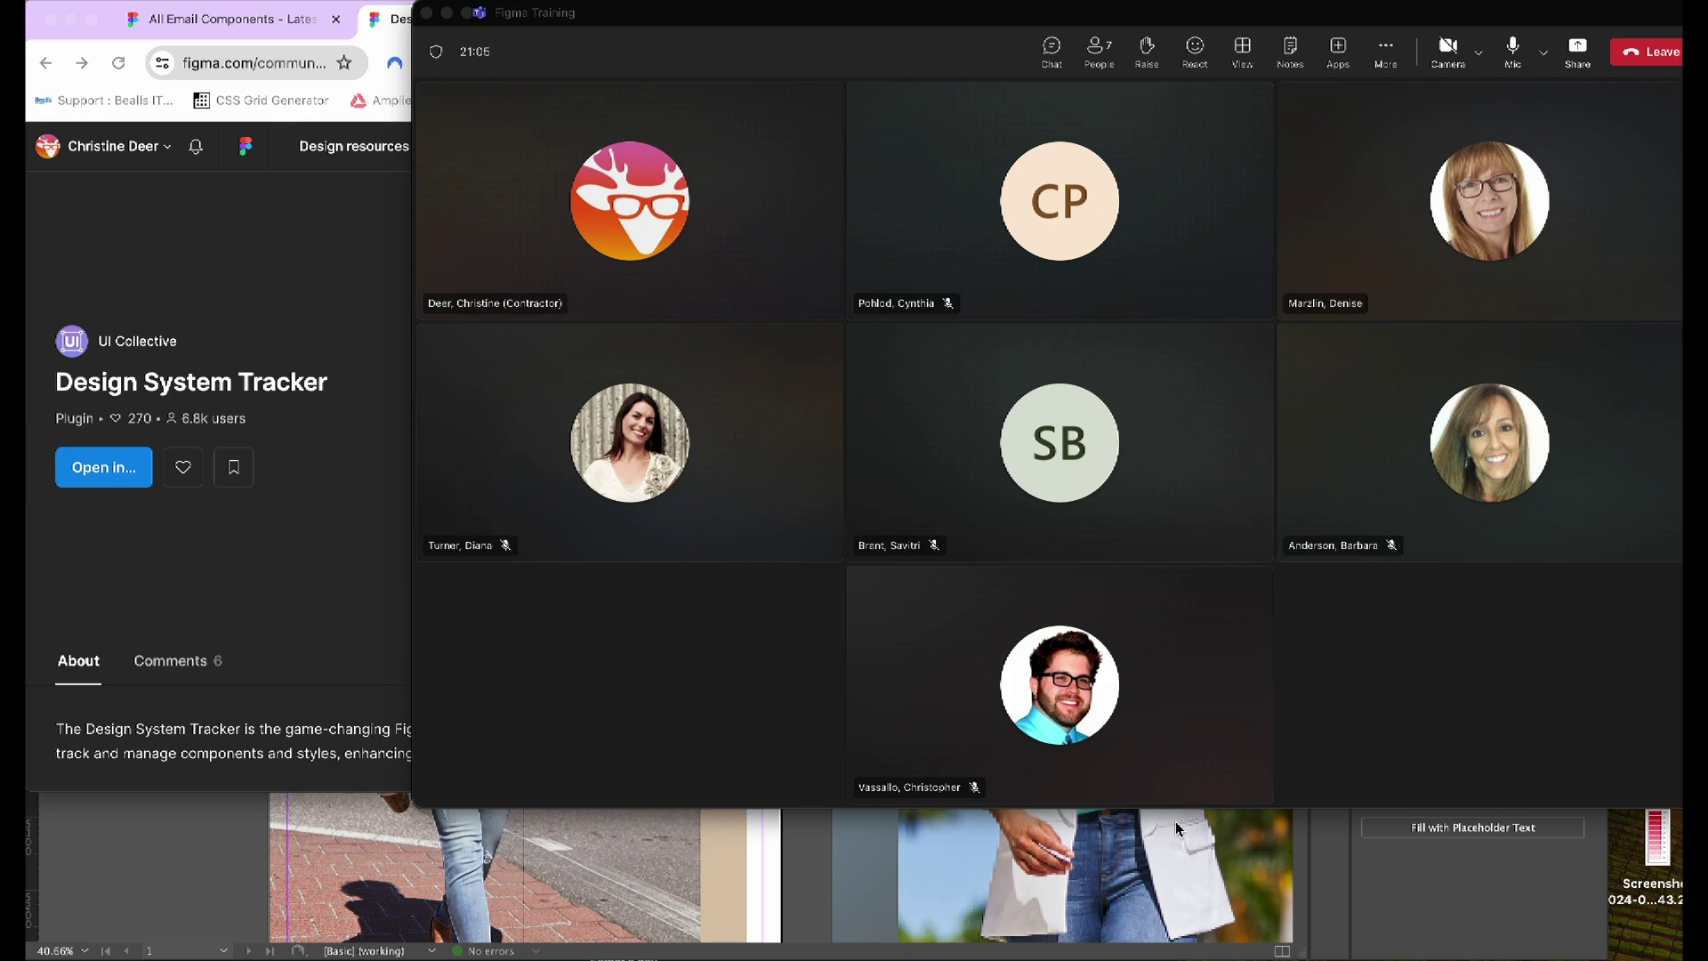
# Share the entire screen with the Figma Training meeting
pyautogui.click(1578, 51)
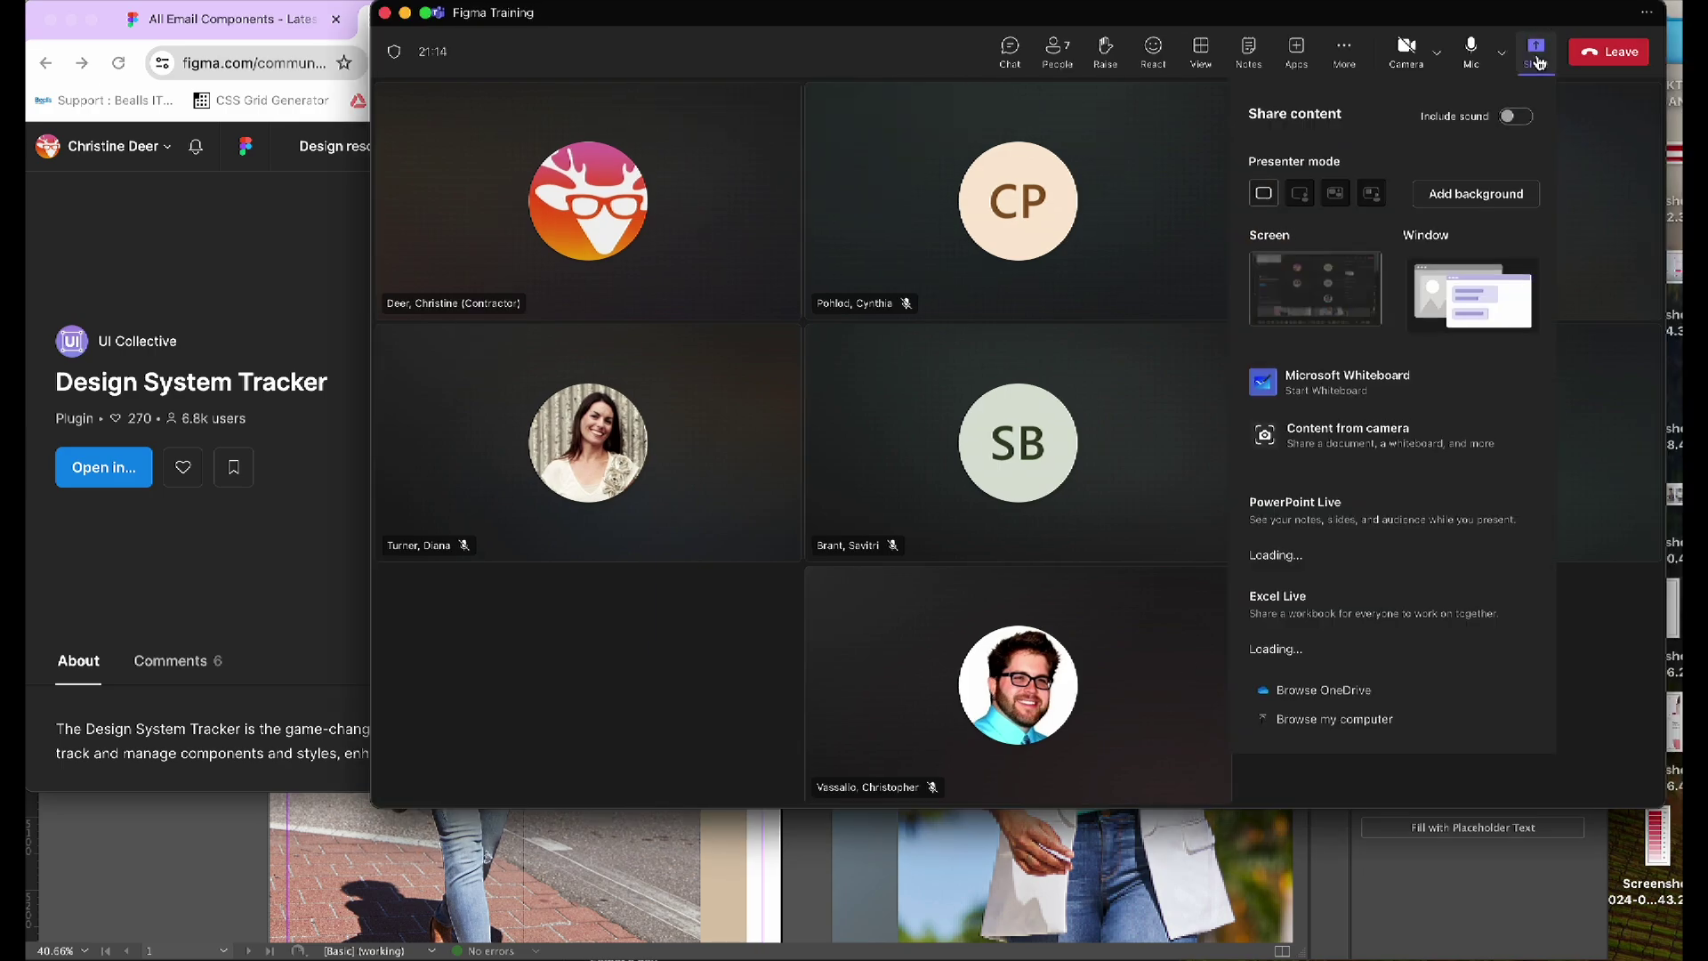
pyautogui.click(1281, 302)
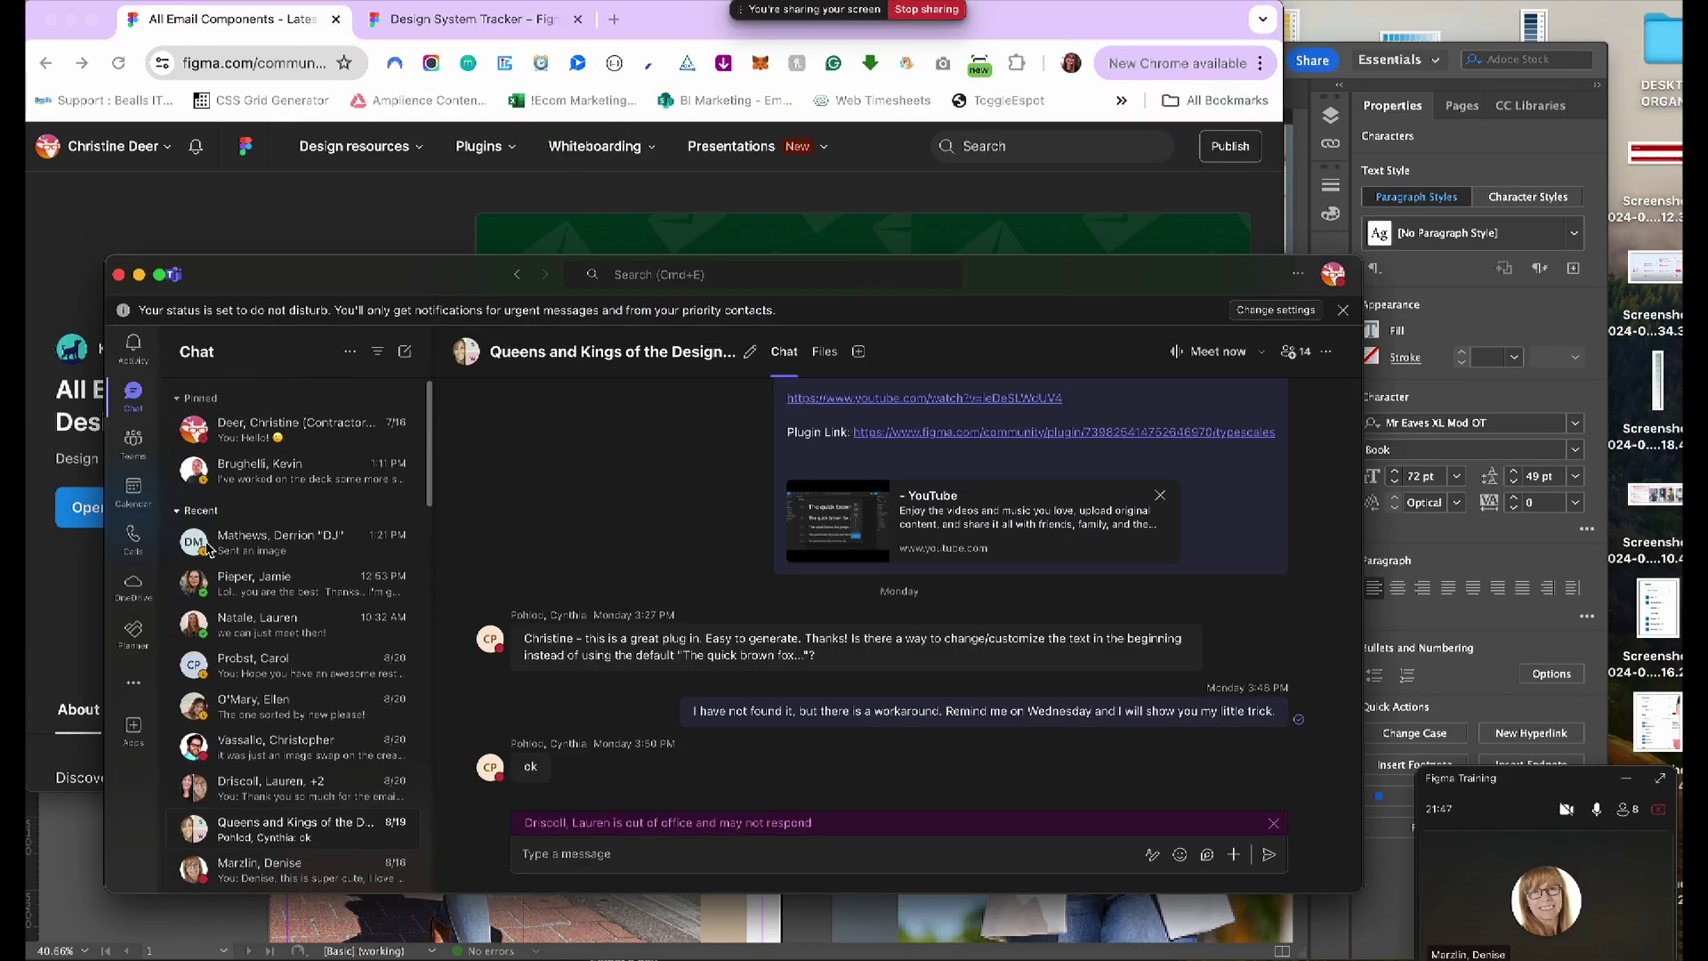
# Send the email components community file link to the Queens and Kings of the Design group chat, captioned "Components for email" above the link
pyautogui.scroll(-1, 273, 687)
pyautogui.scroll(-2, 273, 687)
pyautogui.click(638, 861)
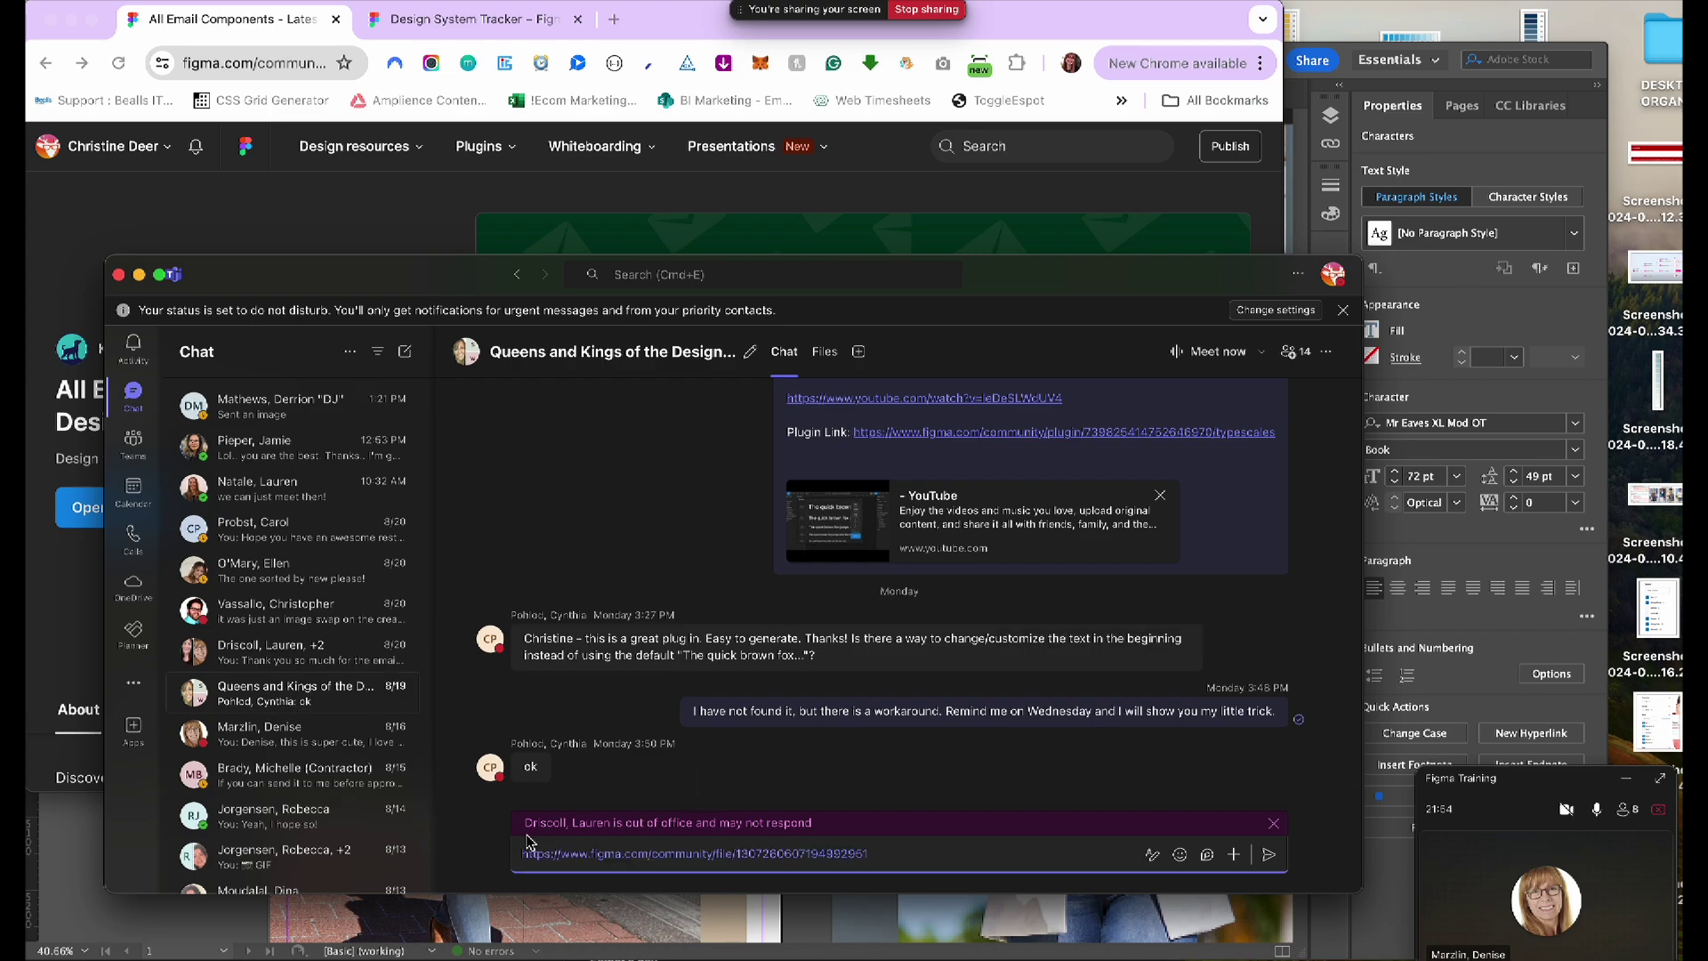
pyautogui.press('super+v')
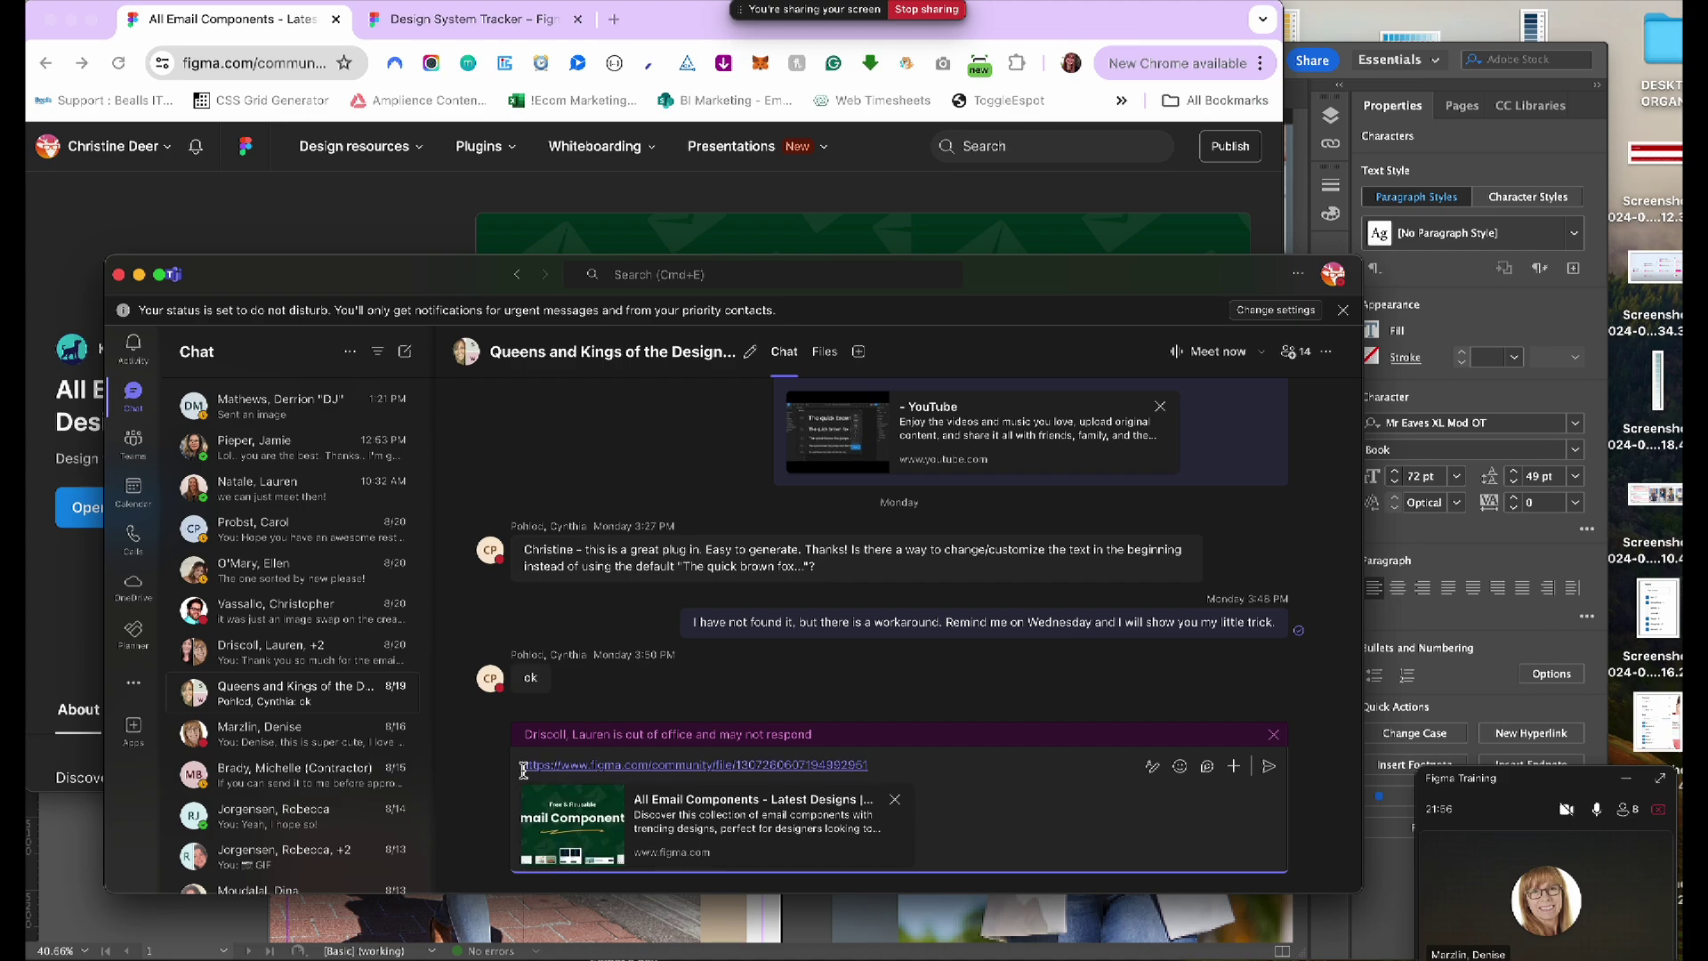
pyautogui.click(523, 771)
pyautogui.hotkey('shift', 'Return')
pyautogui.press('Up')
pyautogui.write('Components for email.')
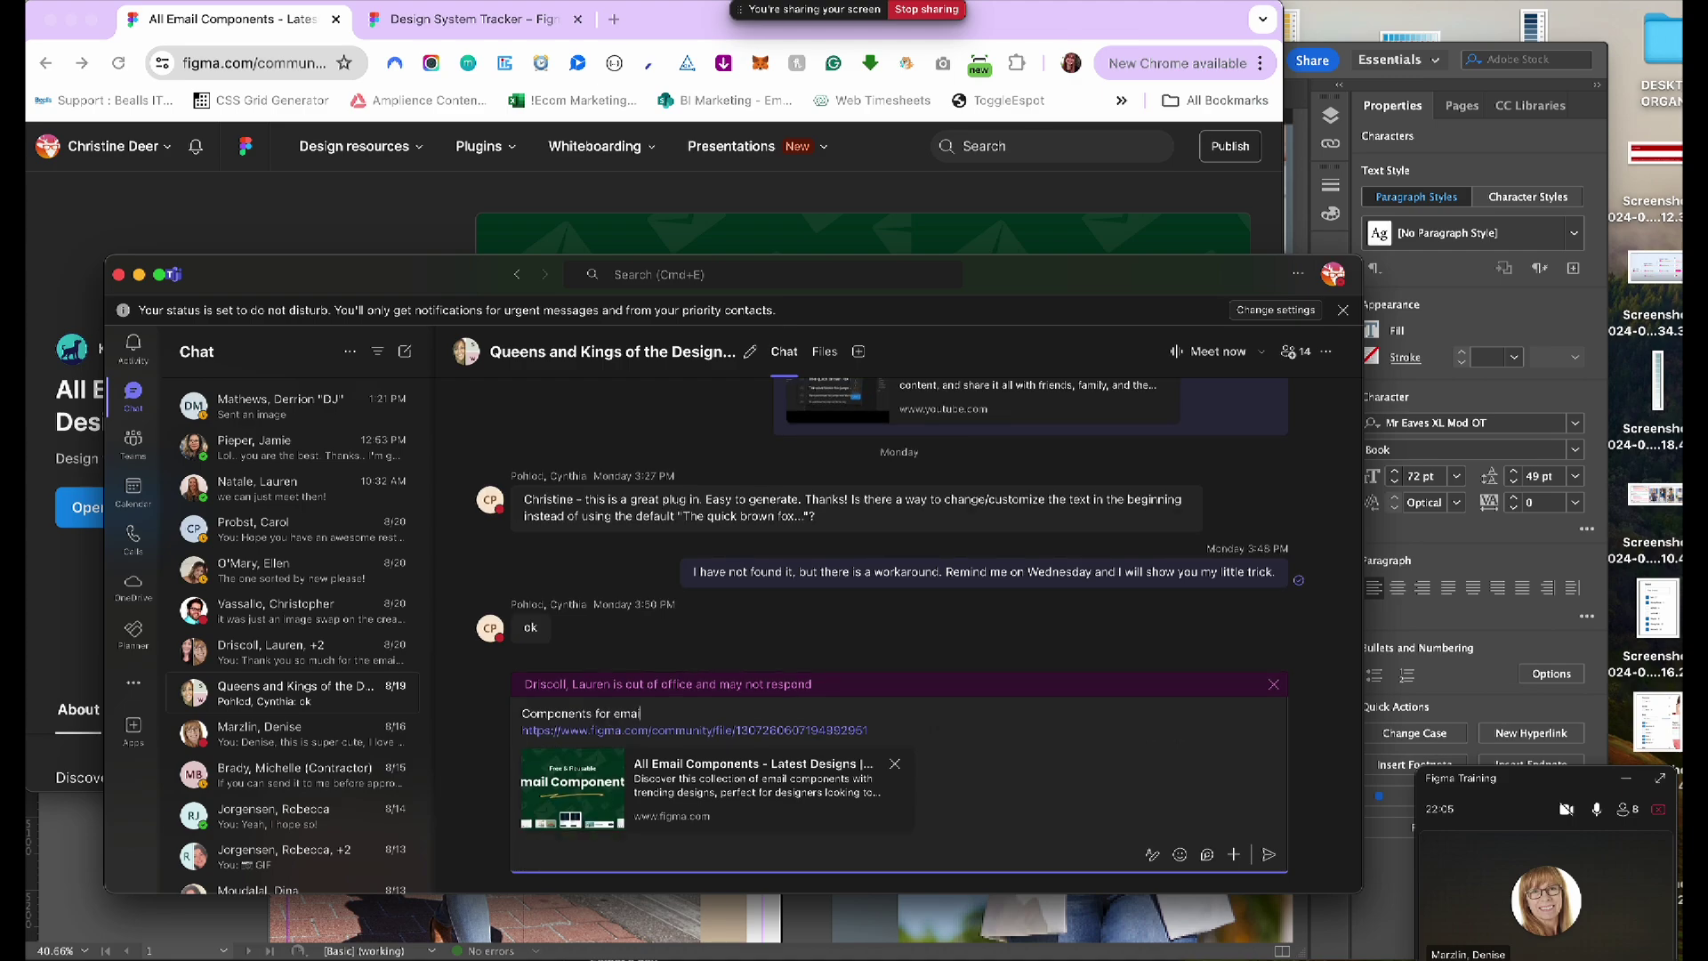
pyautogui.press('Return')
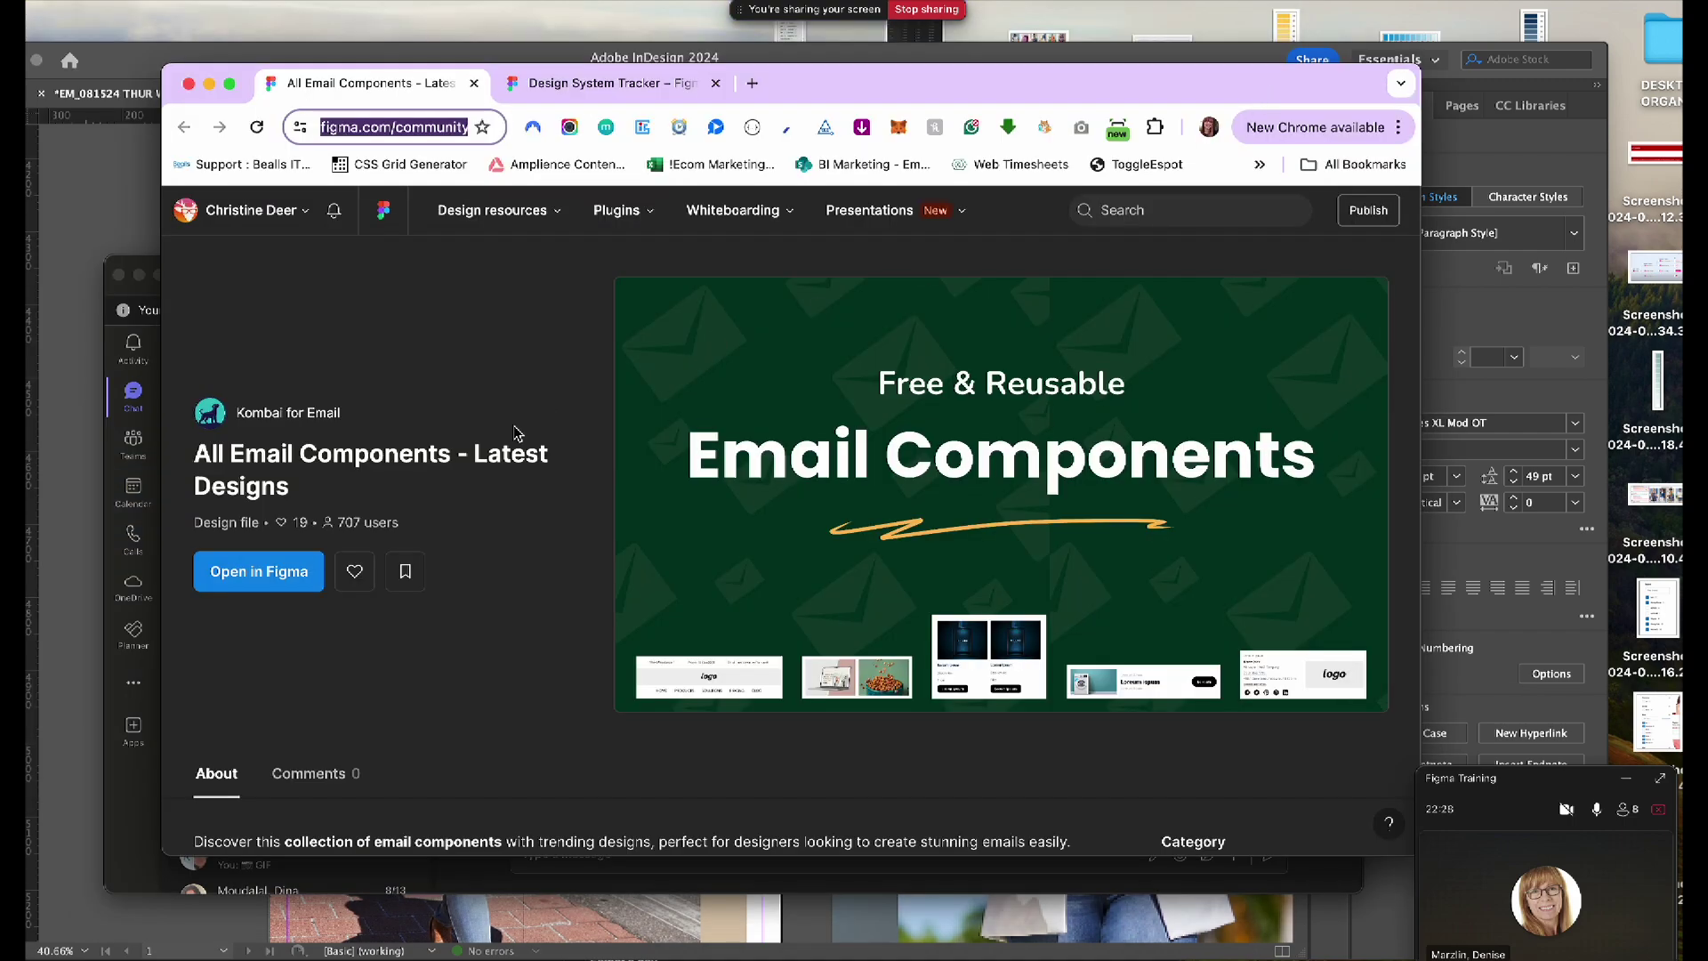
# Open the All Email Components community file in Figma as a new draft under the Bealls team
pyautogui.click(268, 578)
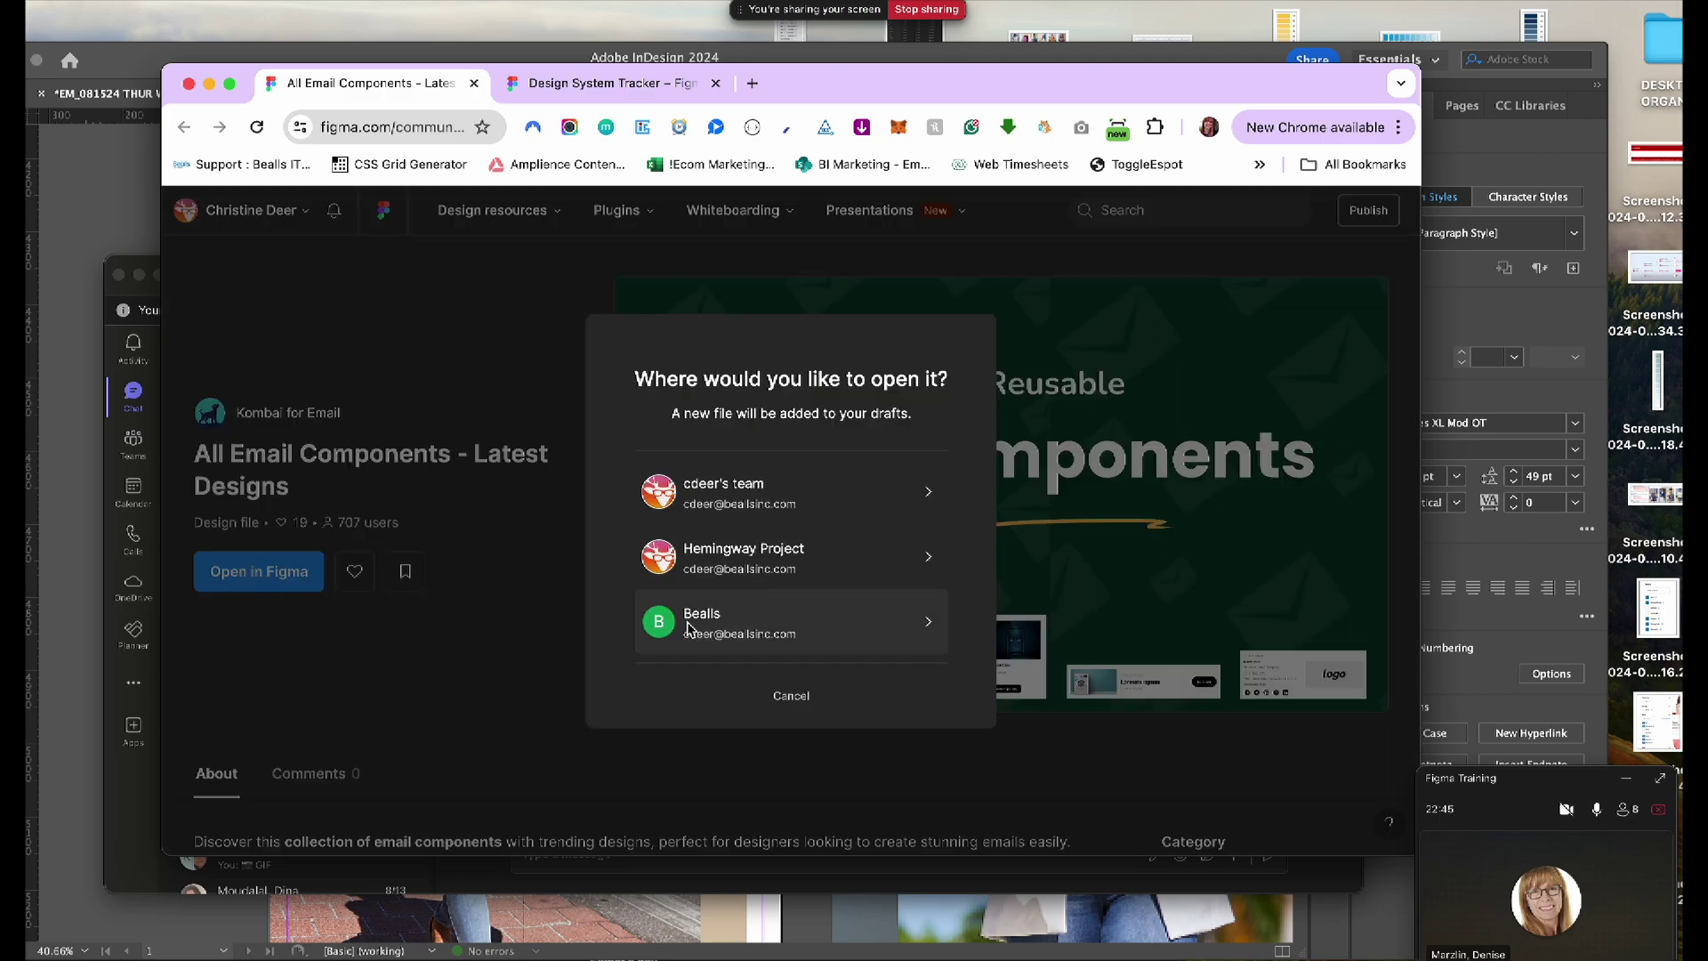
pyautogui.click(819, 631)
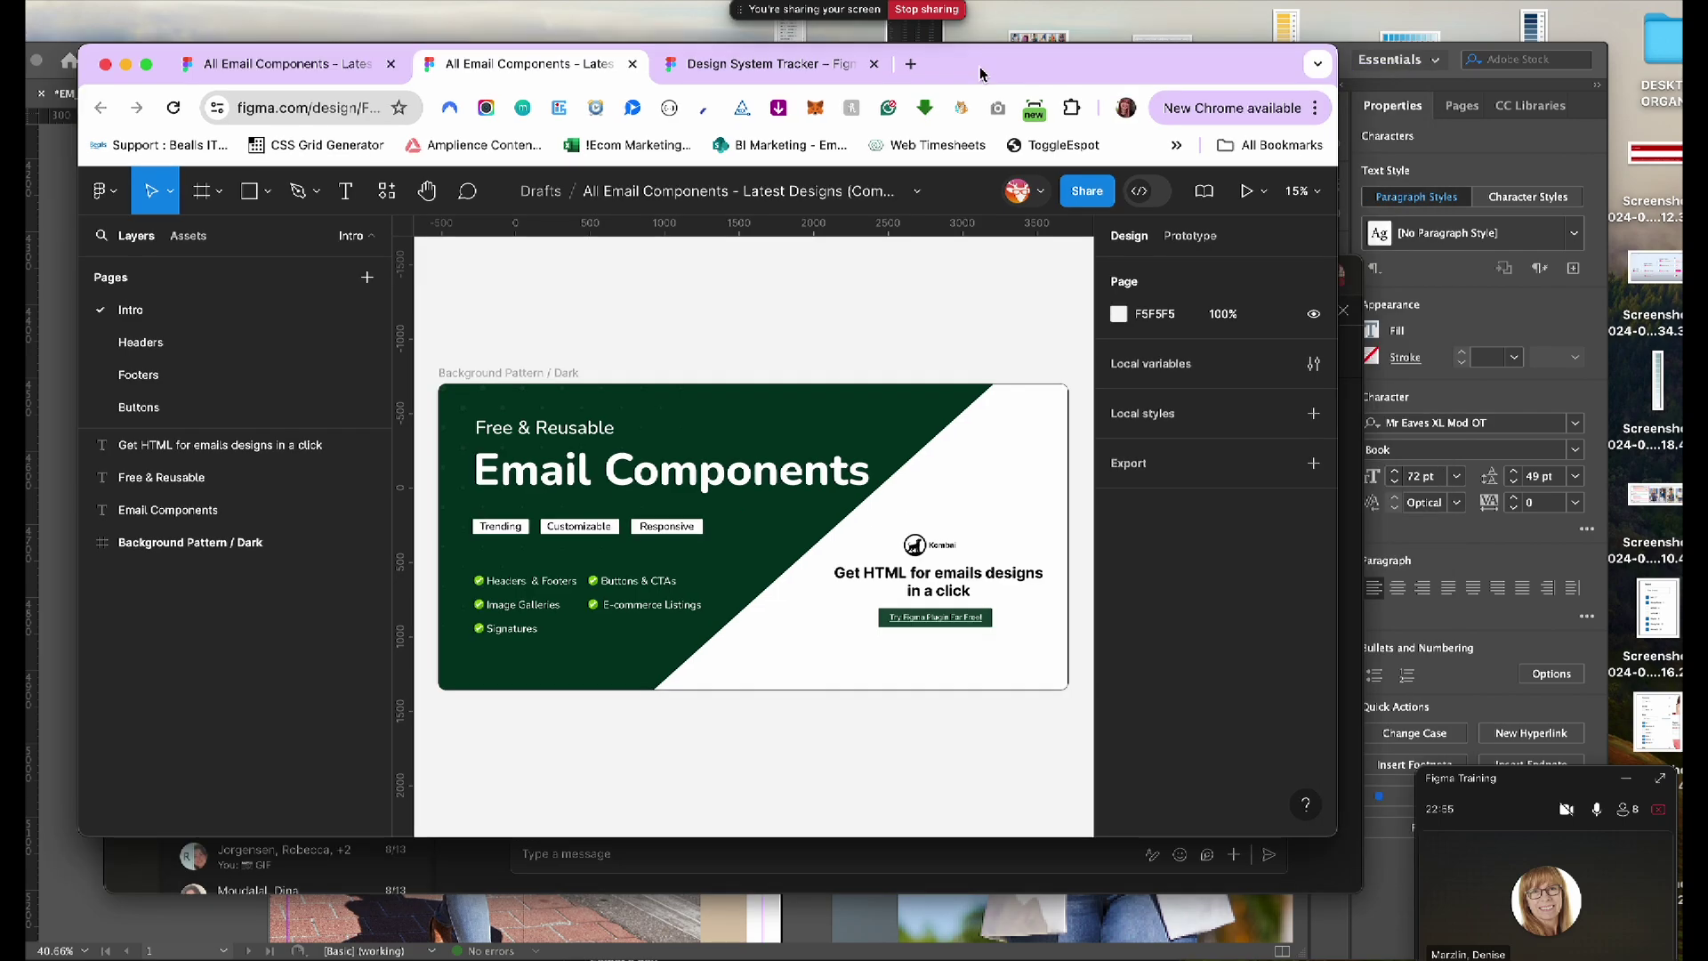
pyautogui.press('XF86AudioRaiseVolume')
# Rename the file by replacing "Latest Designs (Community)" with the presenter's full name written without a space
pyautogui.click(714, 196)
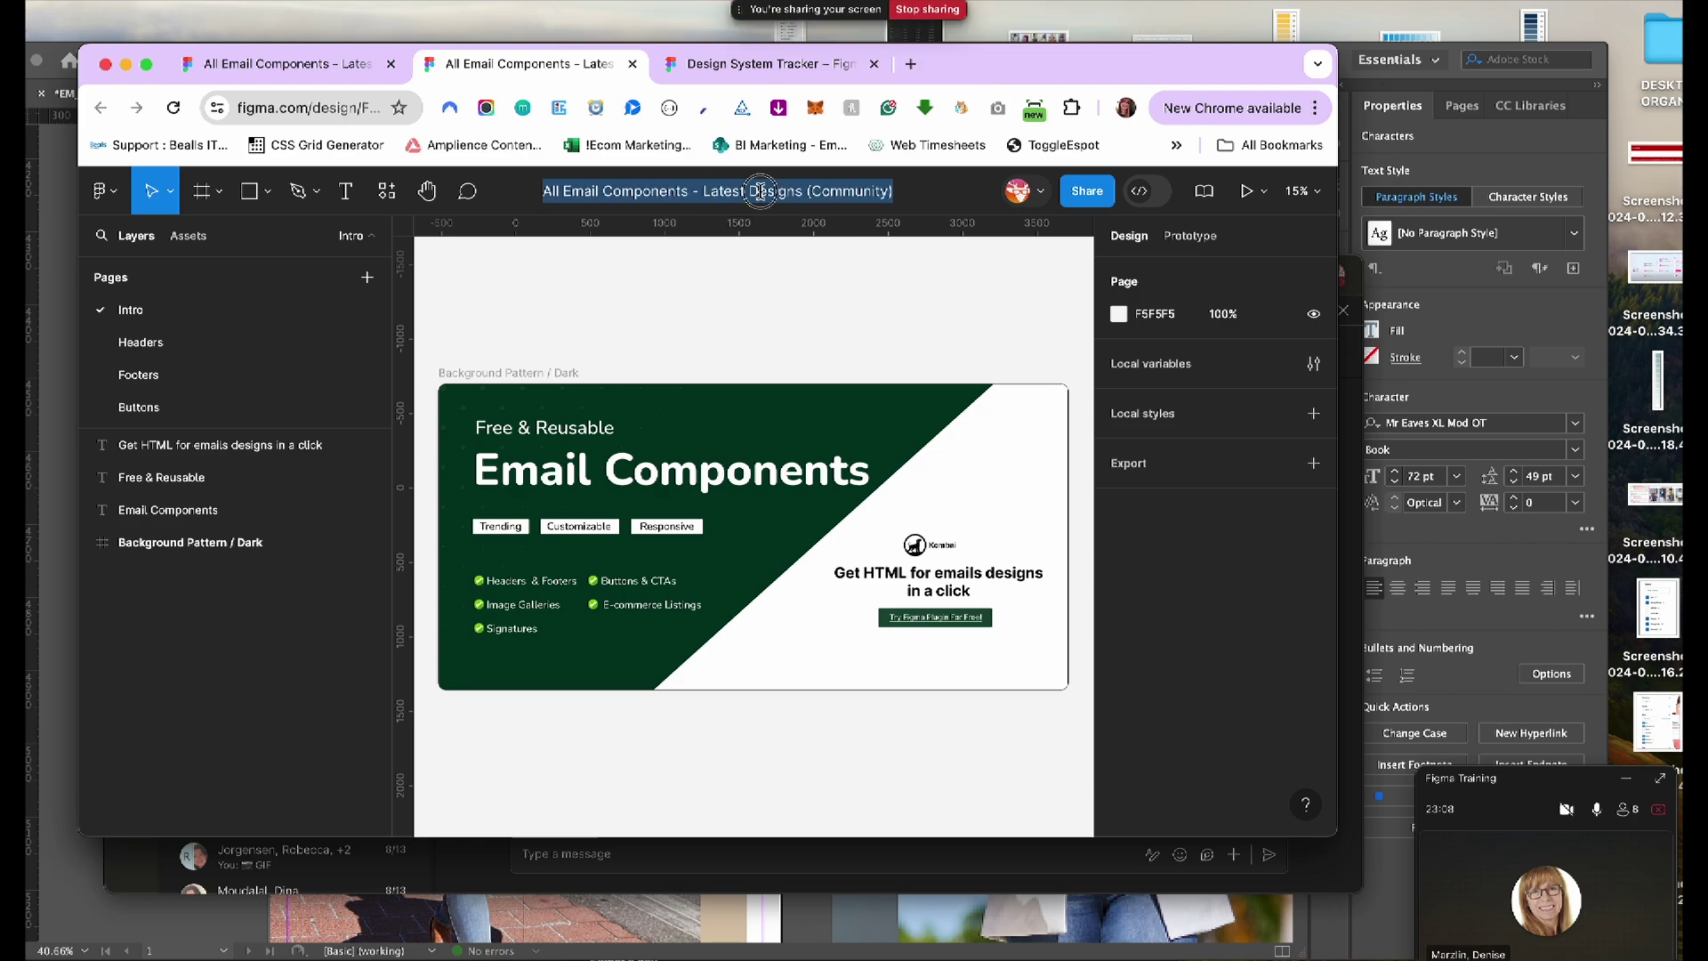
pyautogui.click(759, 192)
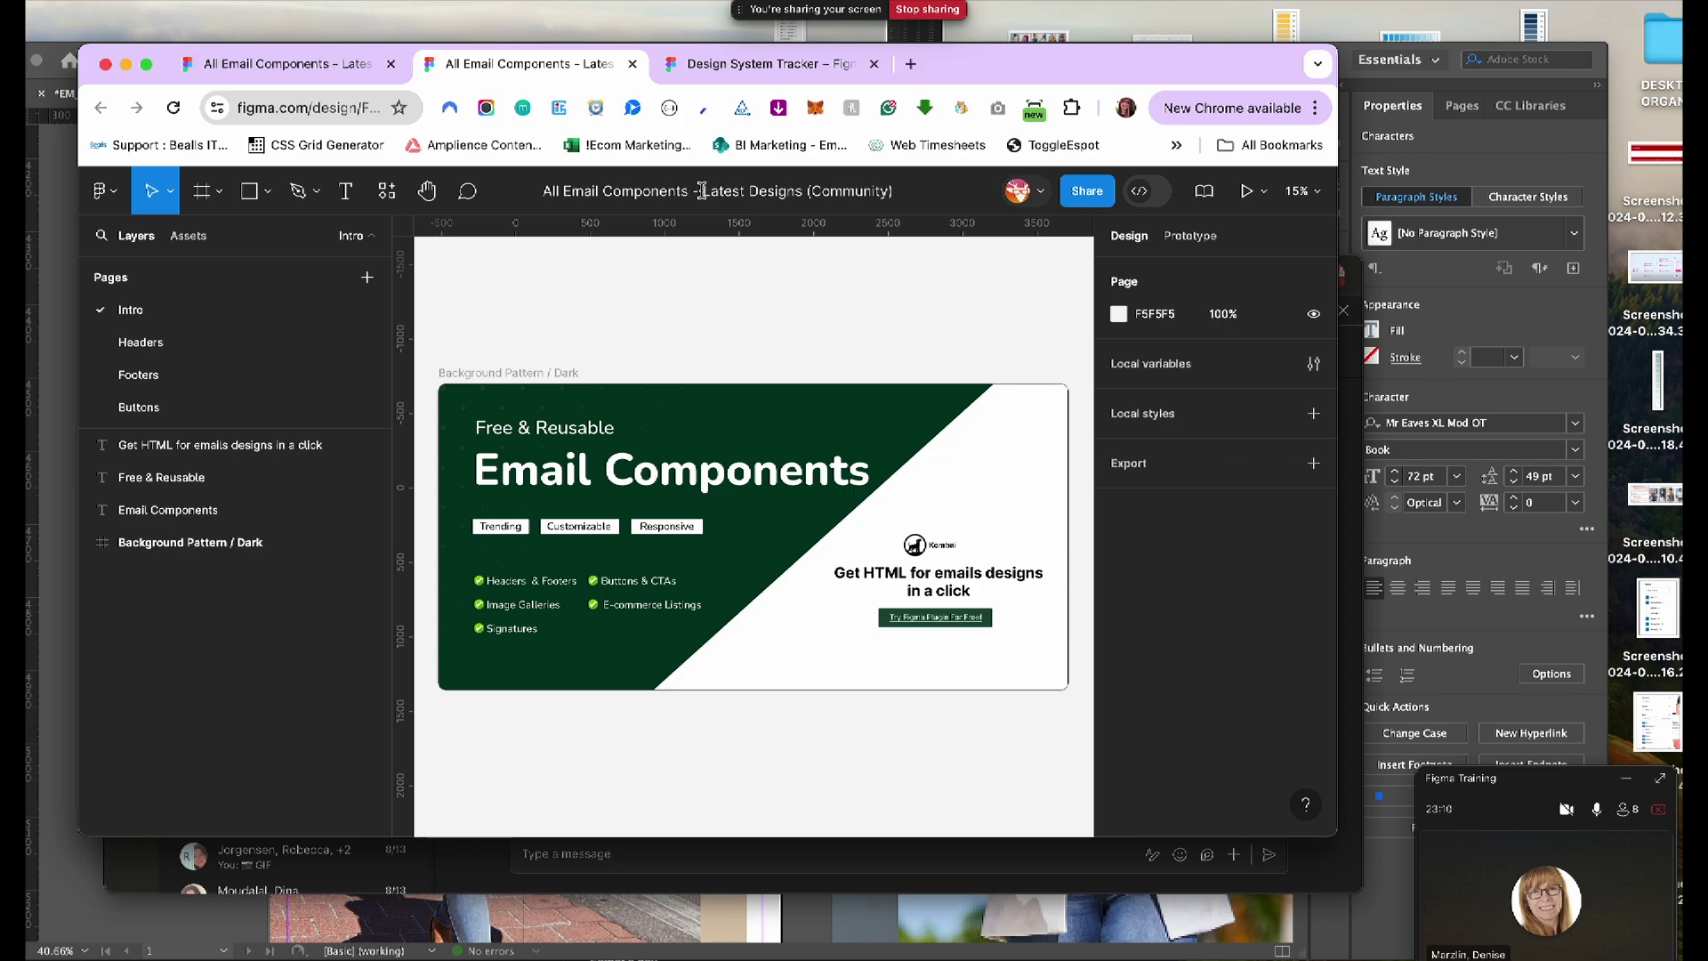
pyautogui.moveTo(704, 193); pyautogui.dragTo(869, 211)
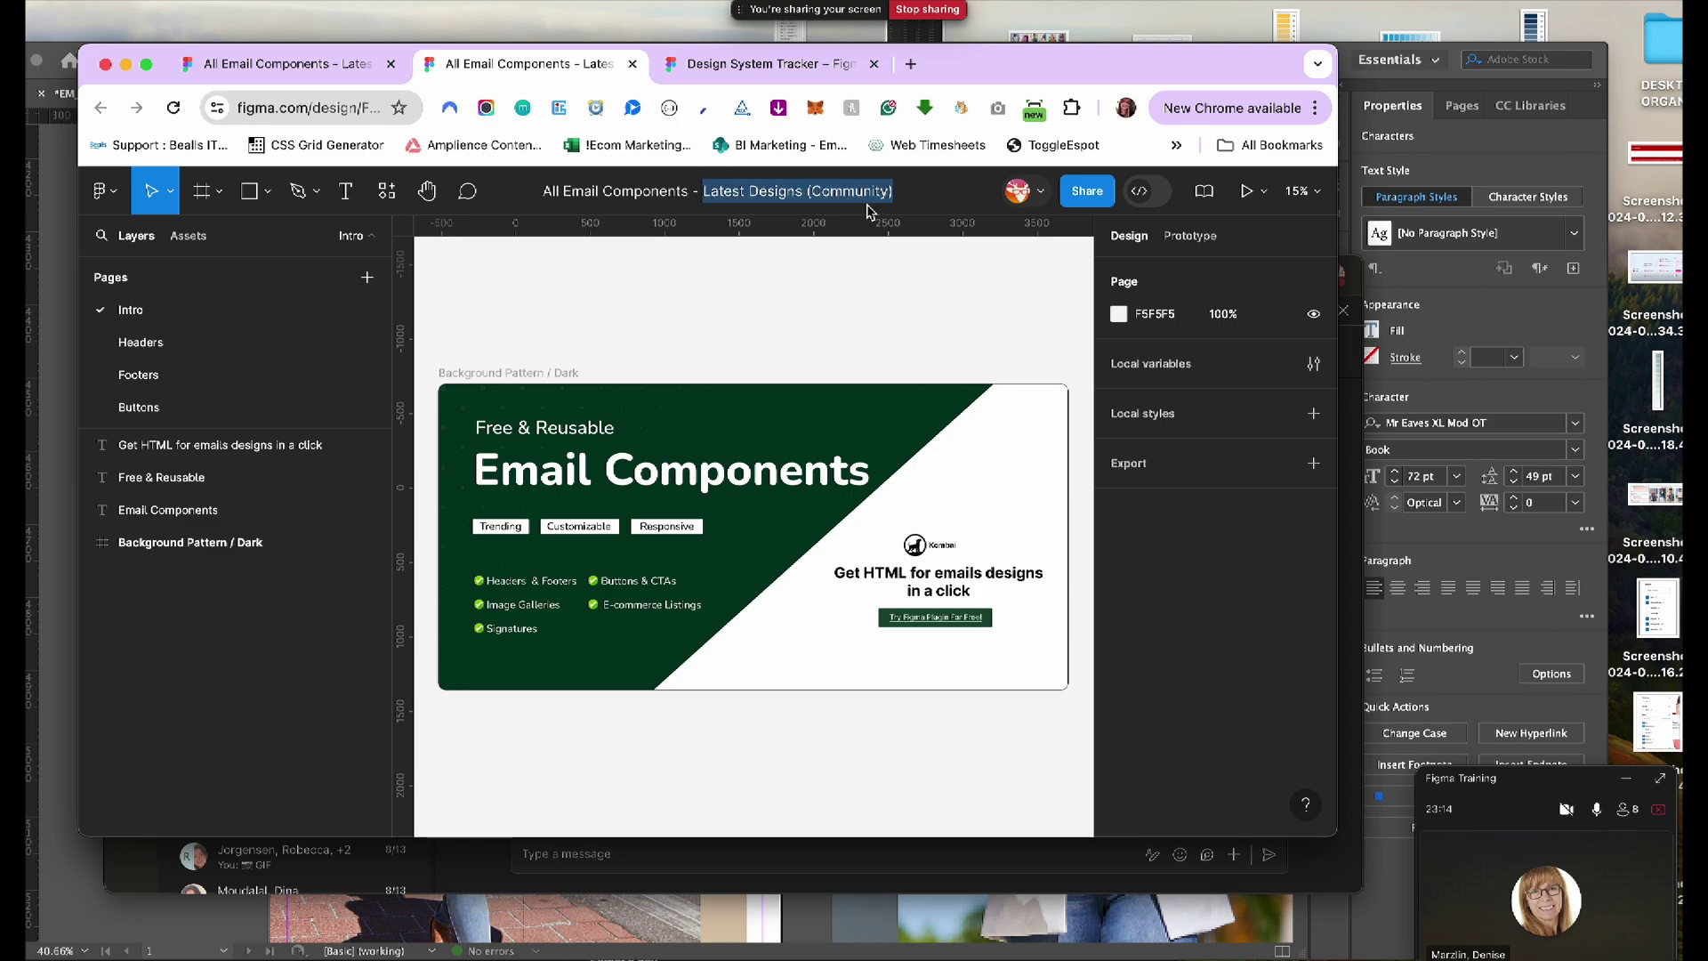
pyautogui.press('BackSpace')
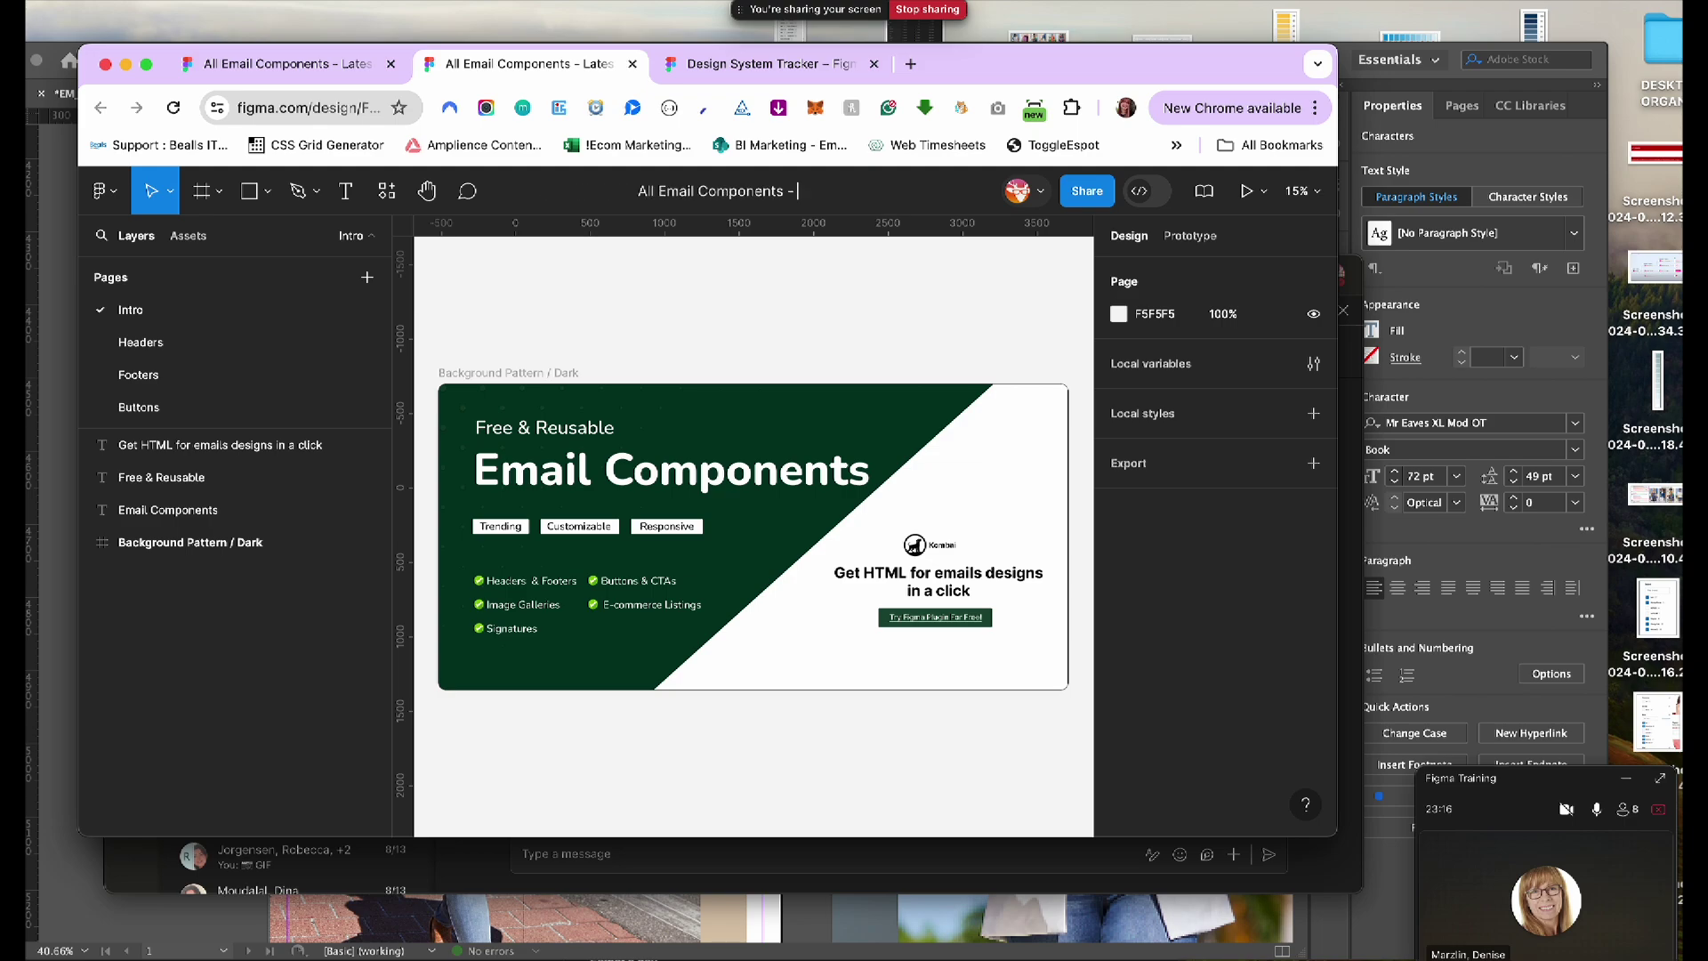
pyautogui.write('ChristineDeer')
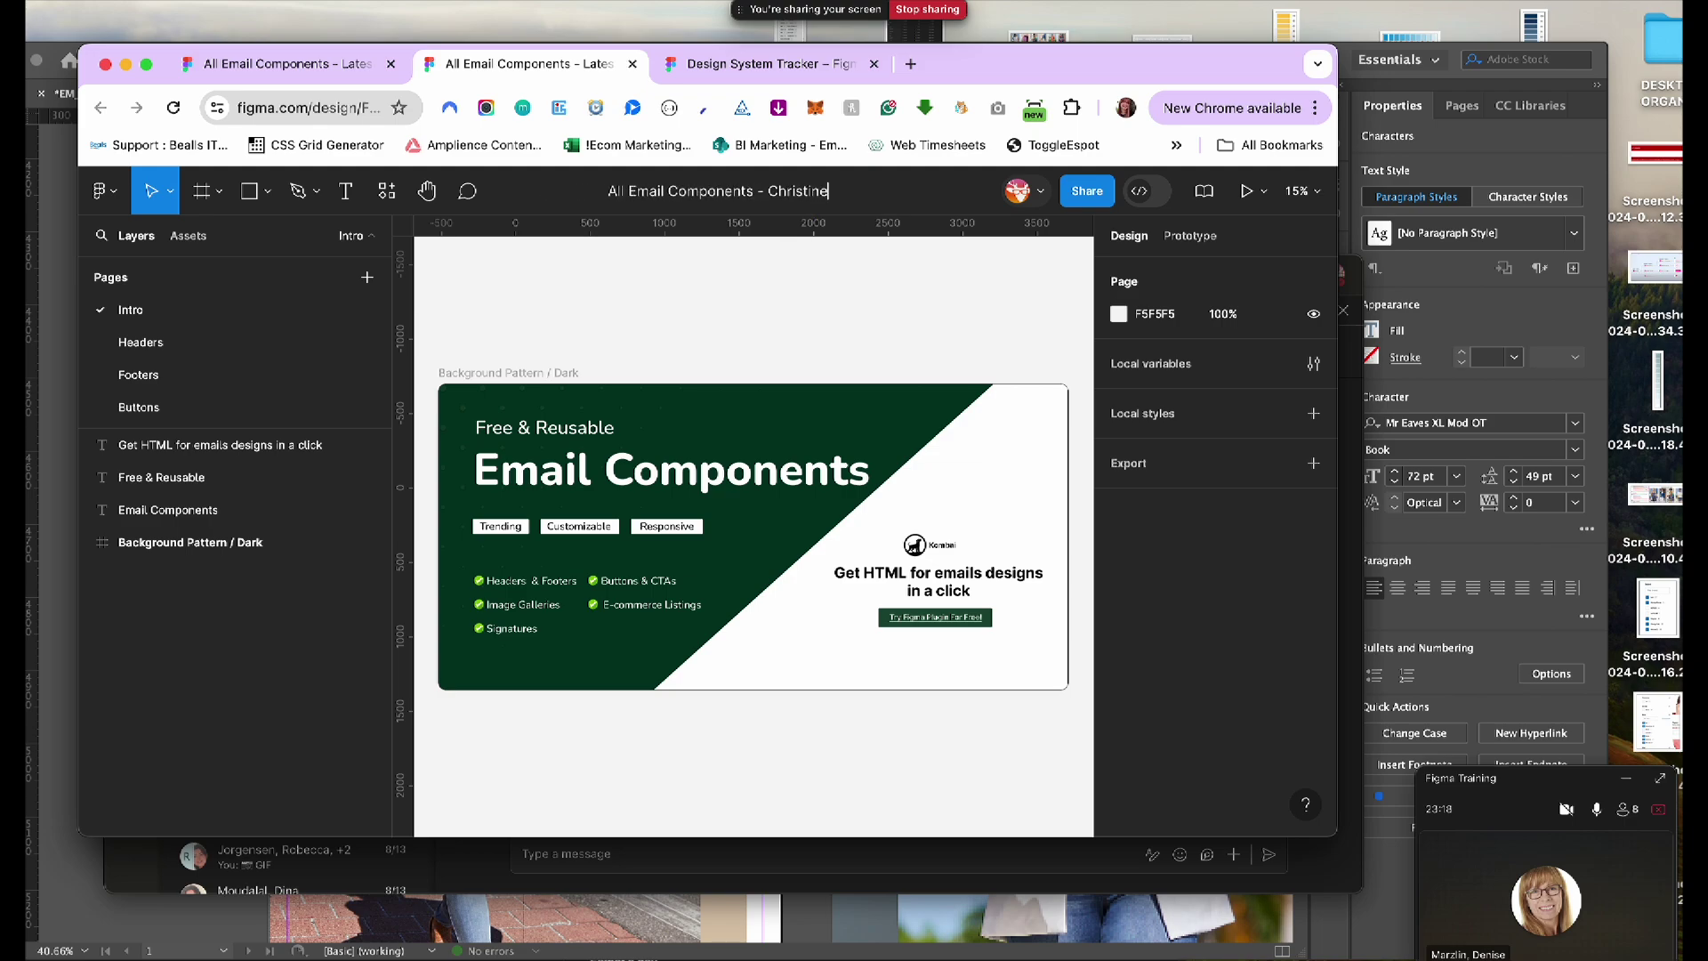
pyautogui.press('Return')
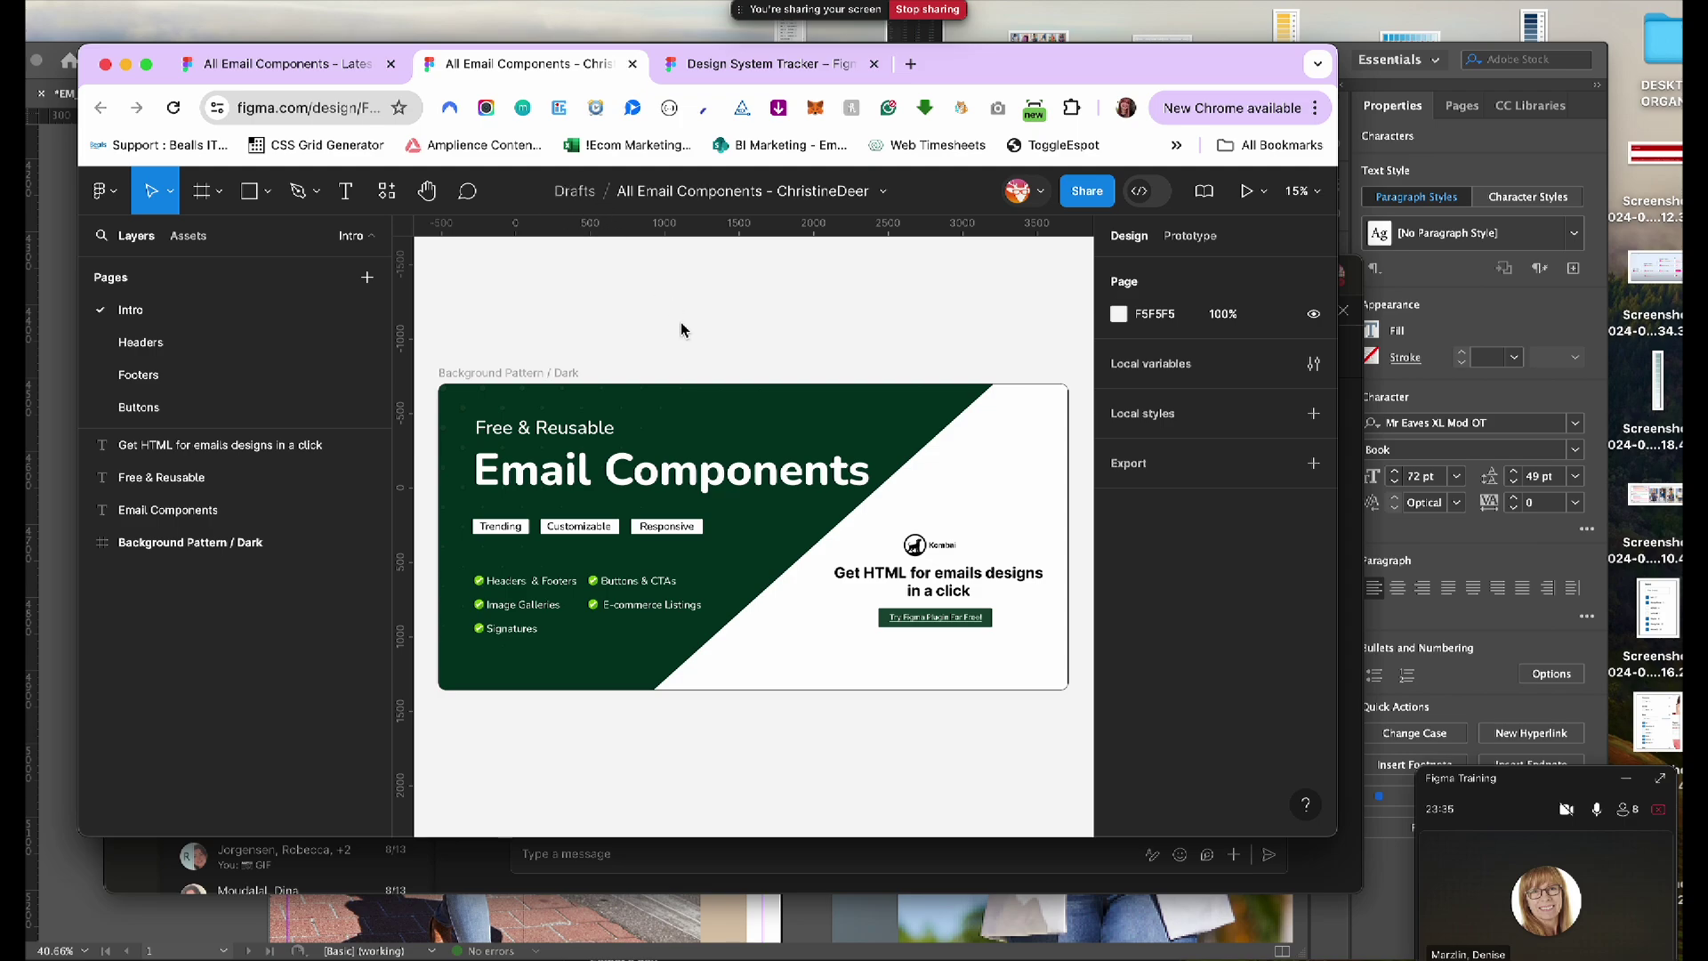
pyautogui.press('XF86AudioRaiseVolume')
pyautogui.press('XF86AudioLowerVolume')
pyautogui.press('XF86AudioLowerVolume')
# Enlarge the browser window and add the BeallsFlorida email-component team library to the file
pyautogui.moveTo(1336, 835); pyautogui.dragTo(1394, 958)
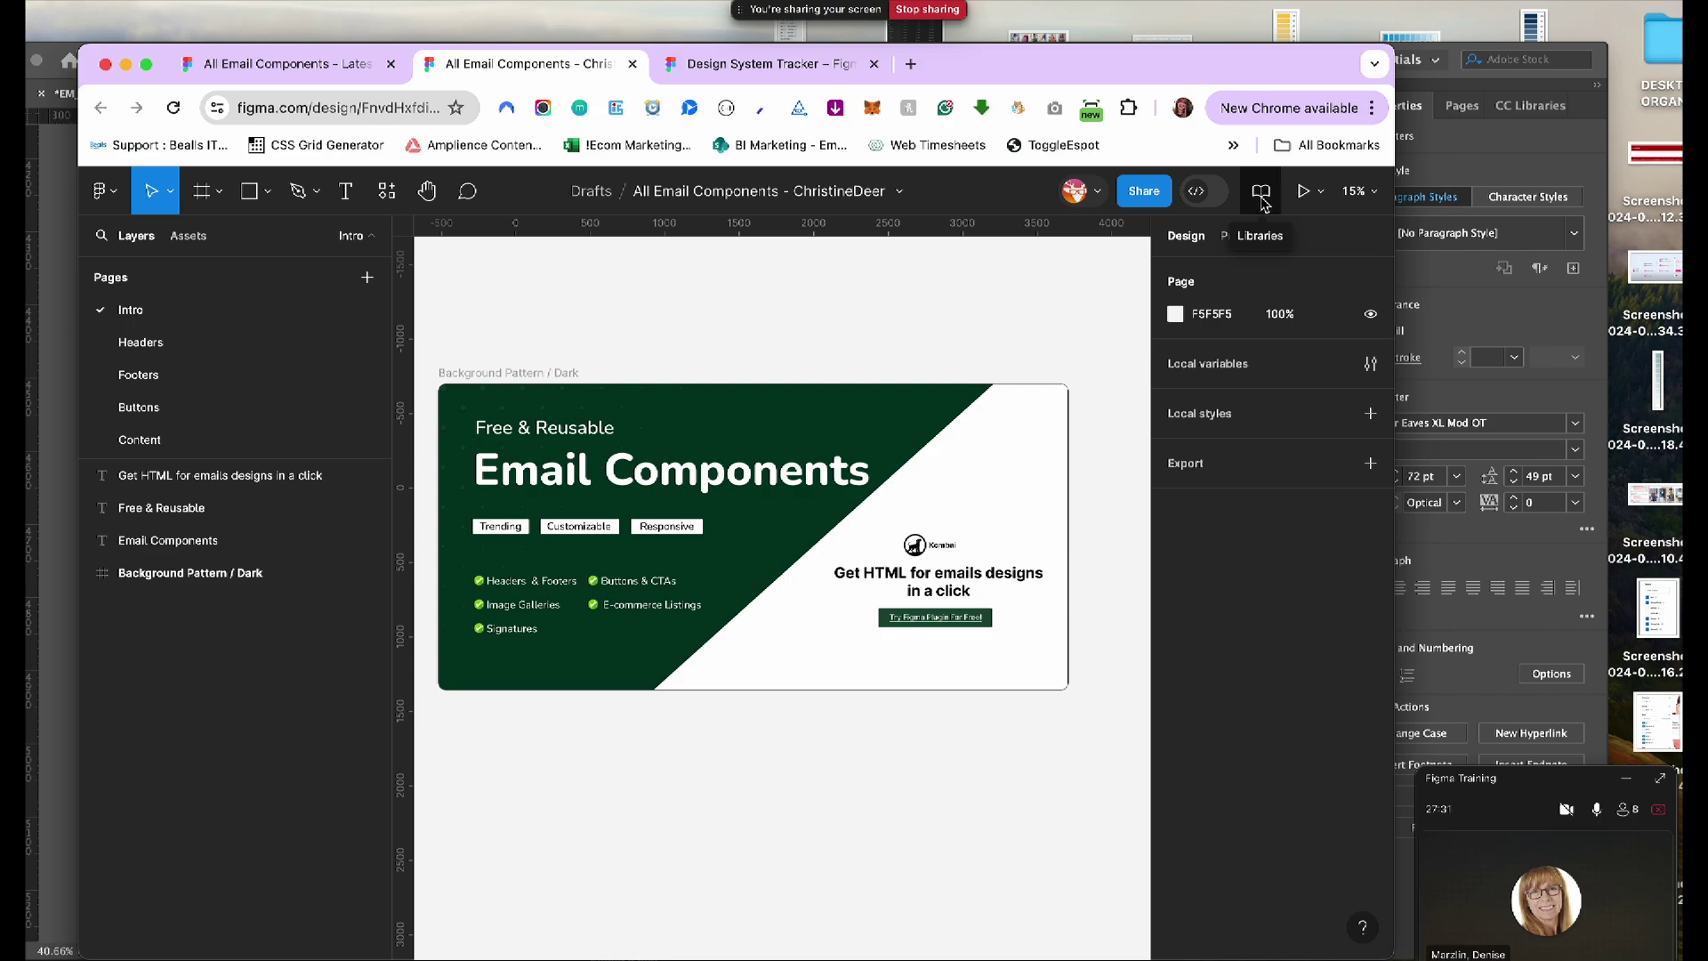
pyautogui.click(1262, 197)
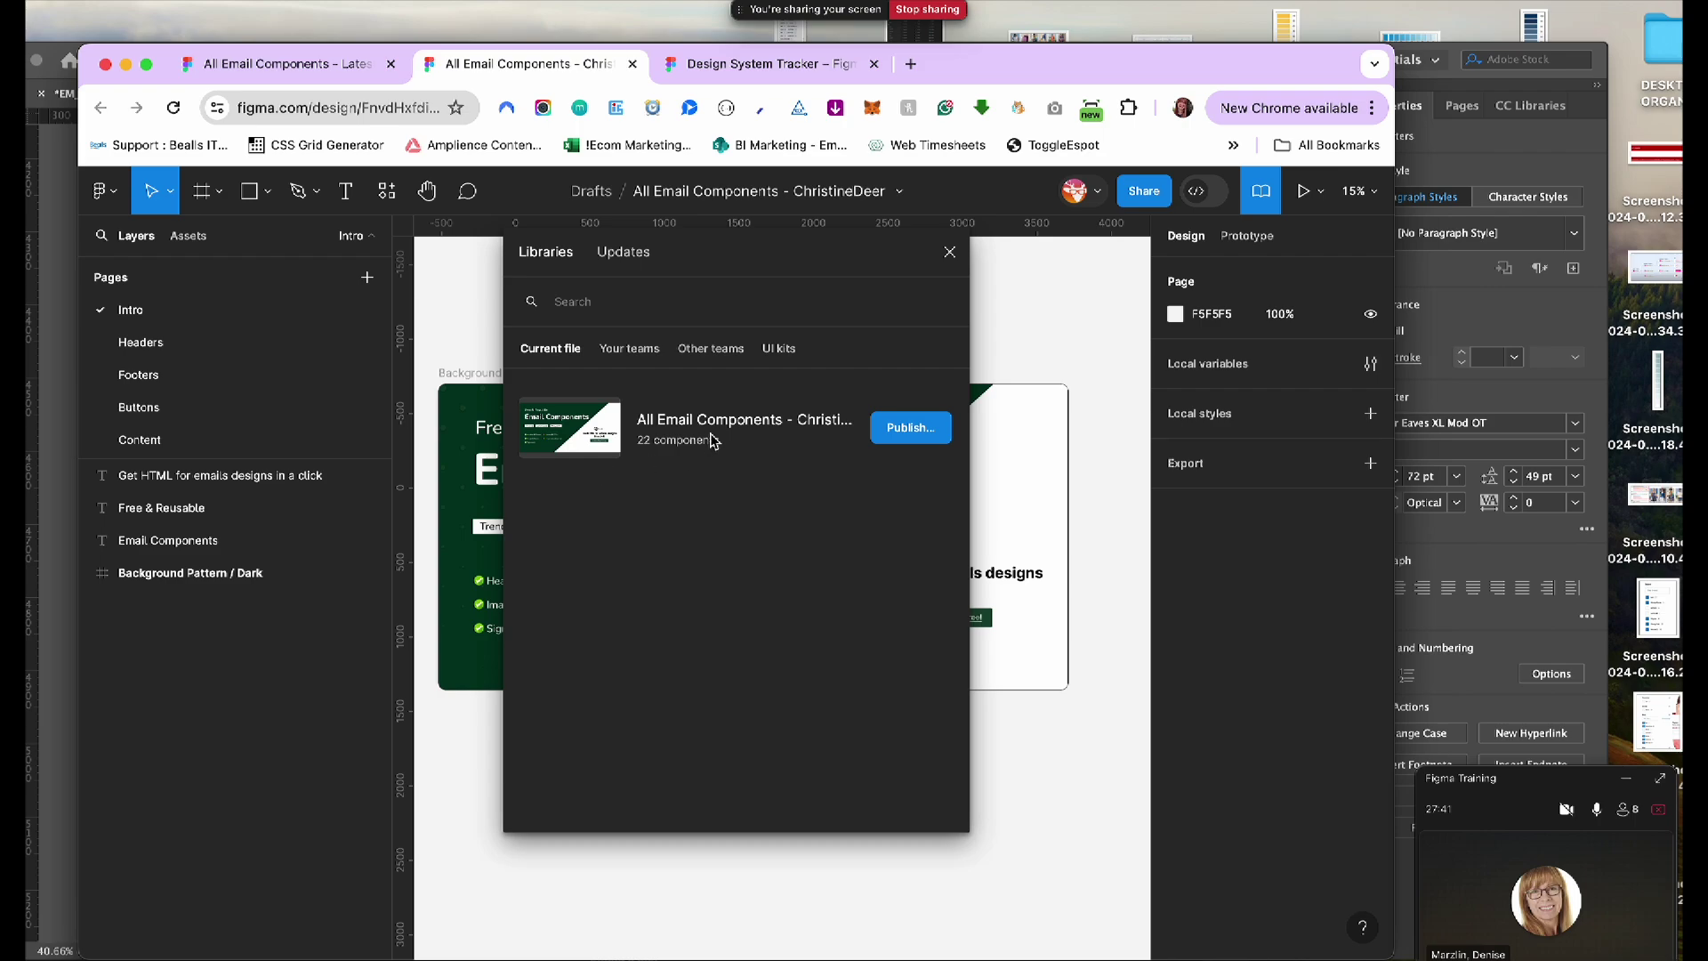
pyautogui.click(632, 354)
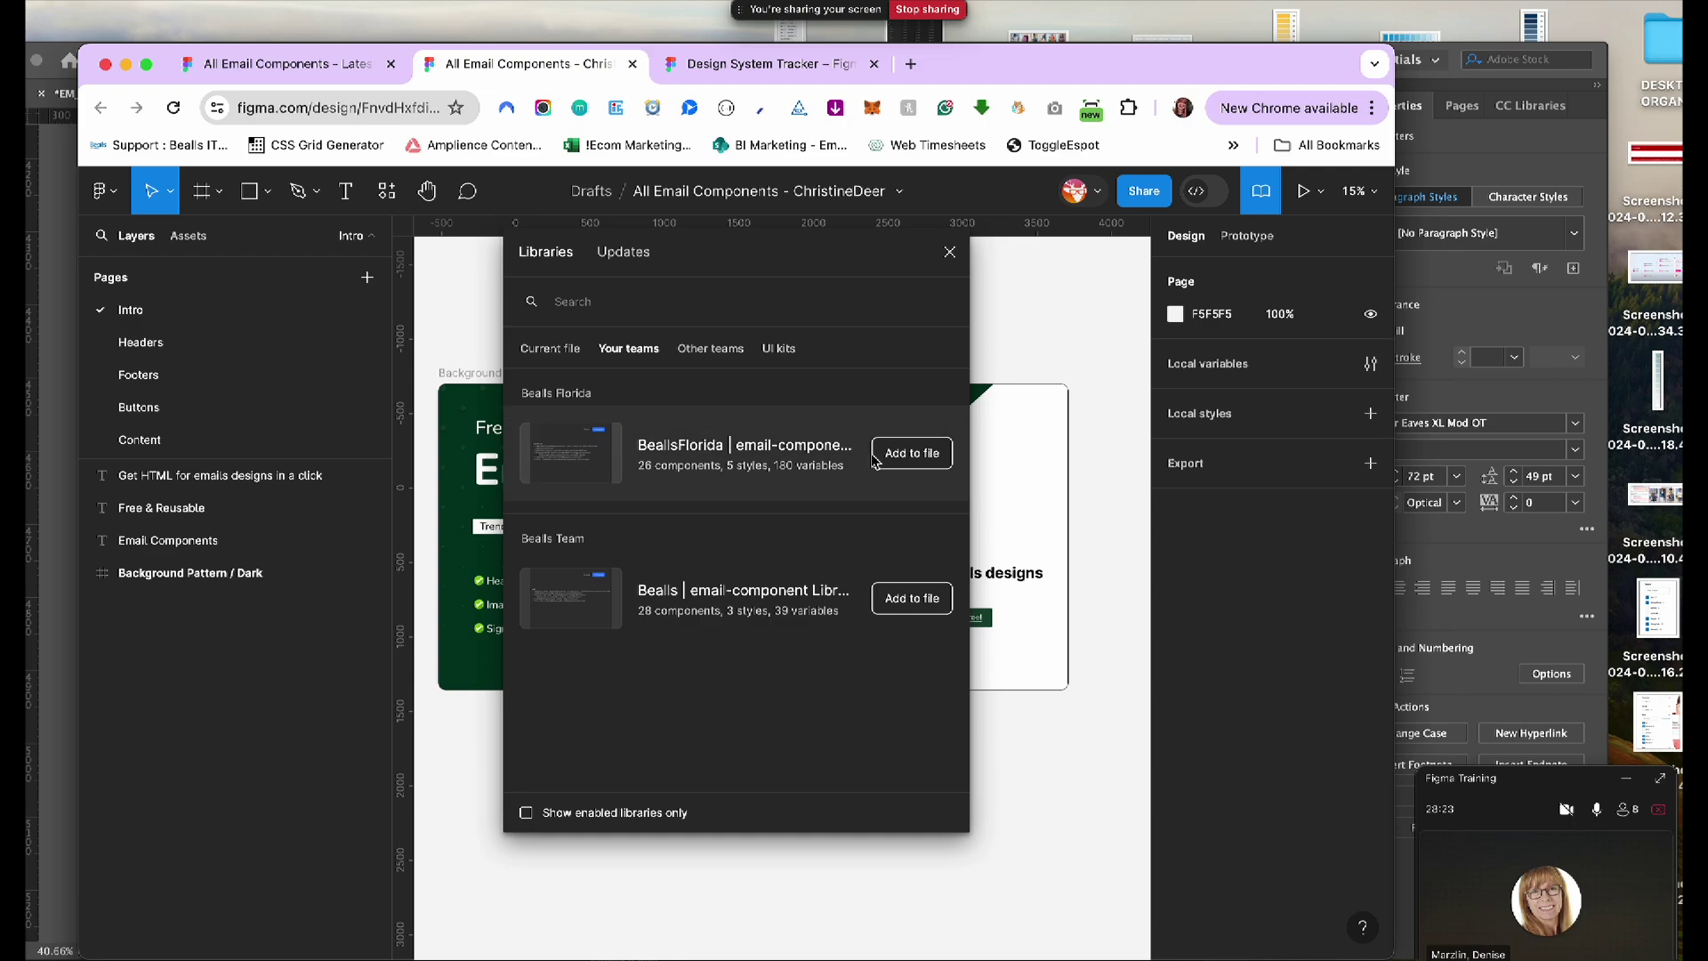
pyautogui.click(917, 458)
pyautogui.click(950, 258)
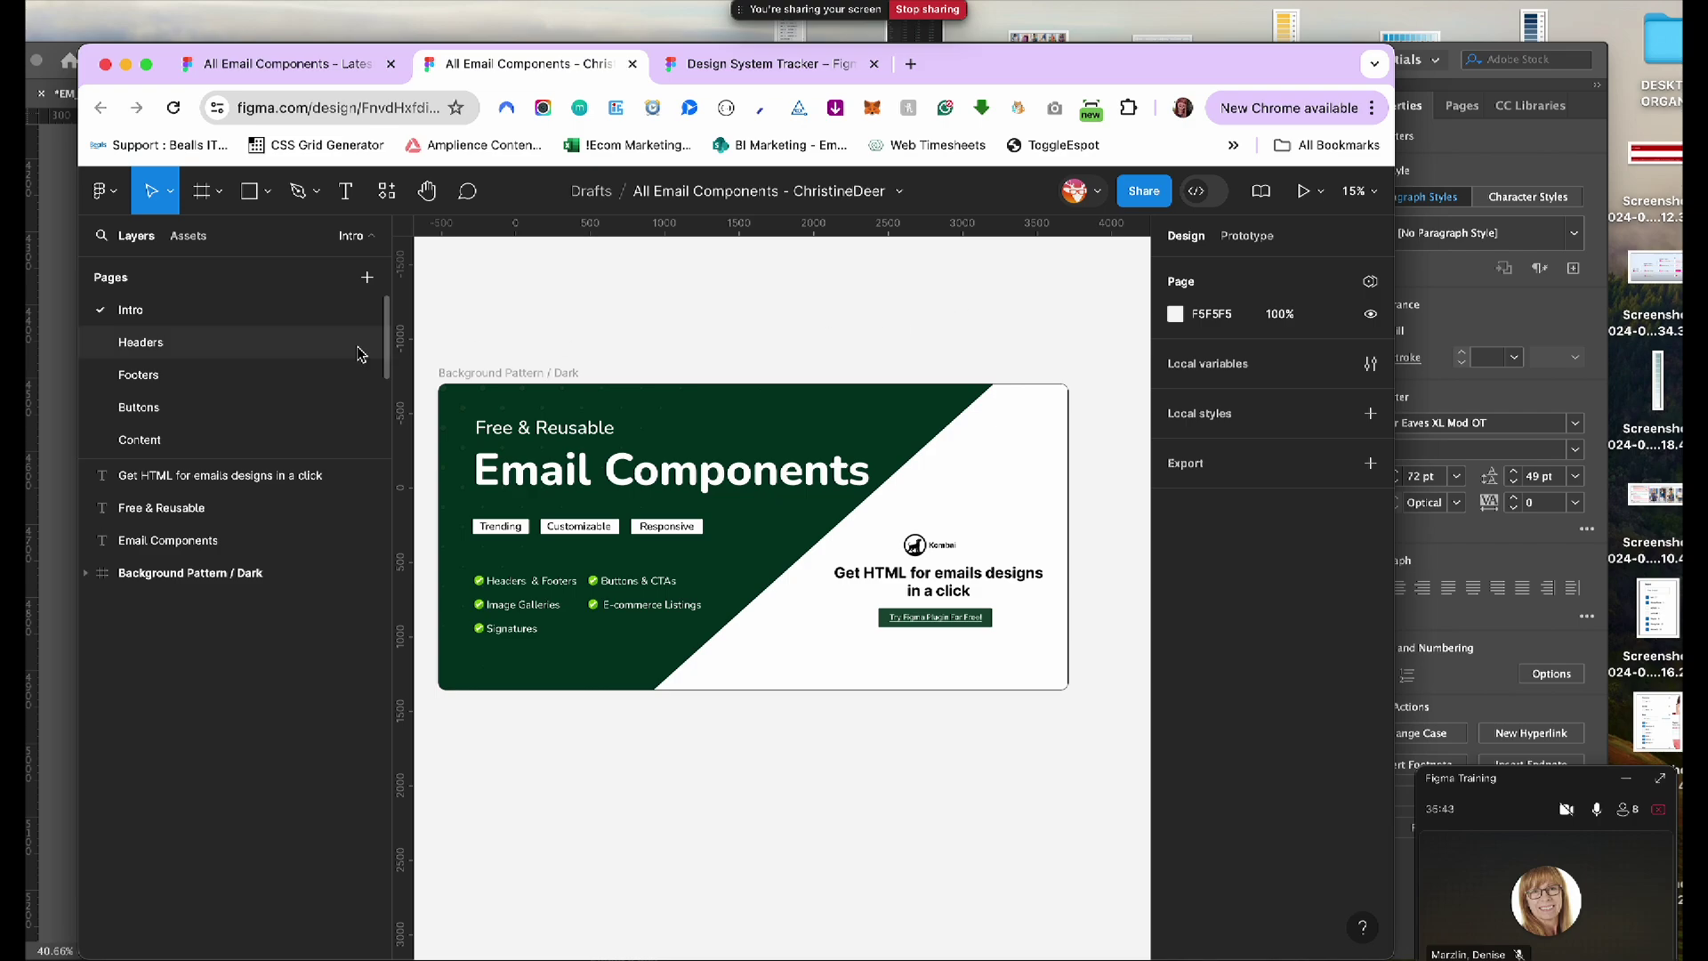
# Open the Headers page and examine its row of header components, ending close up on Preheader/Style 1
pyautogui.click(146, 346)
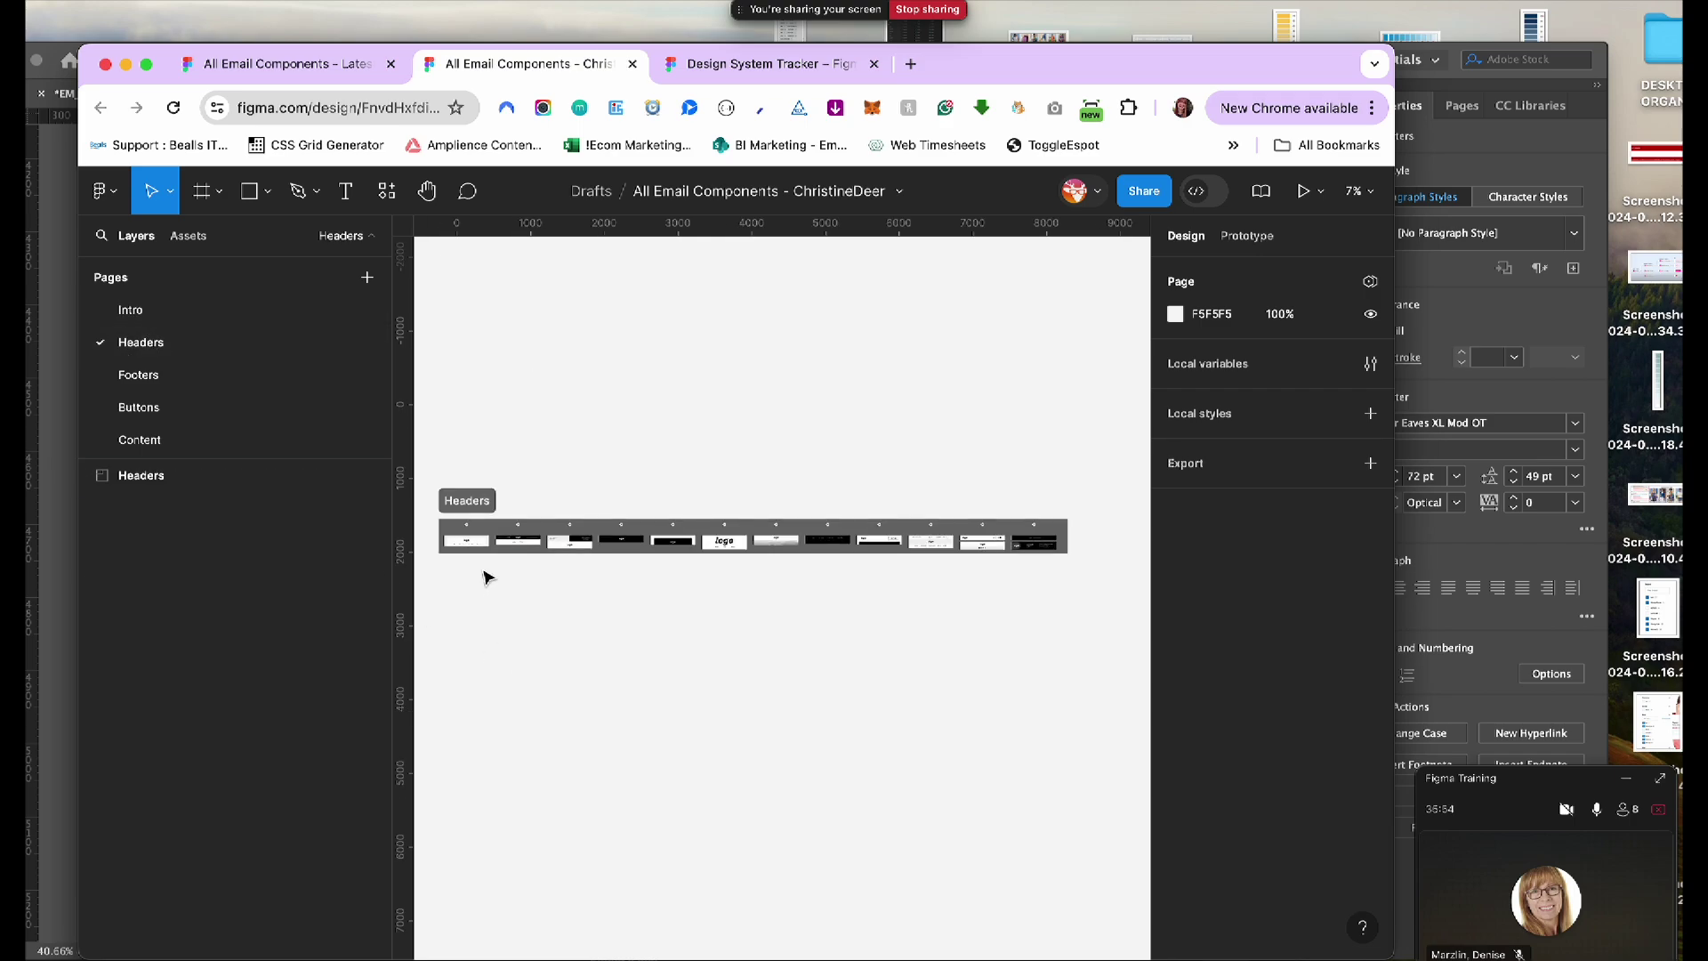
pyautogui.press('+')
pyautogui.press('+')
pyautogui.press('+')
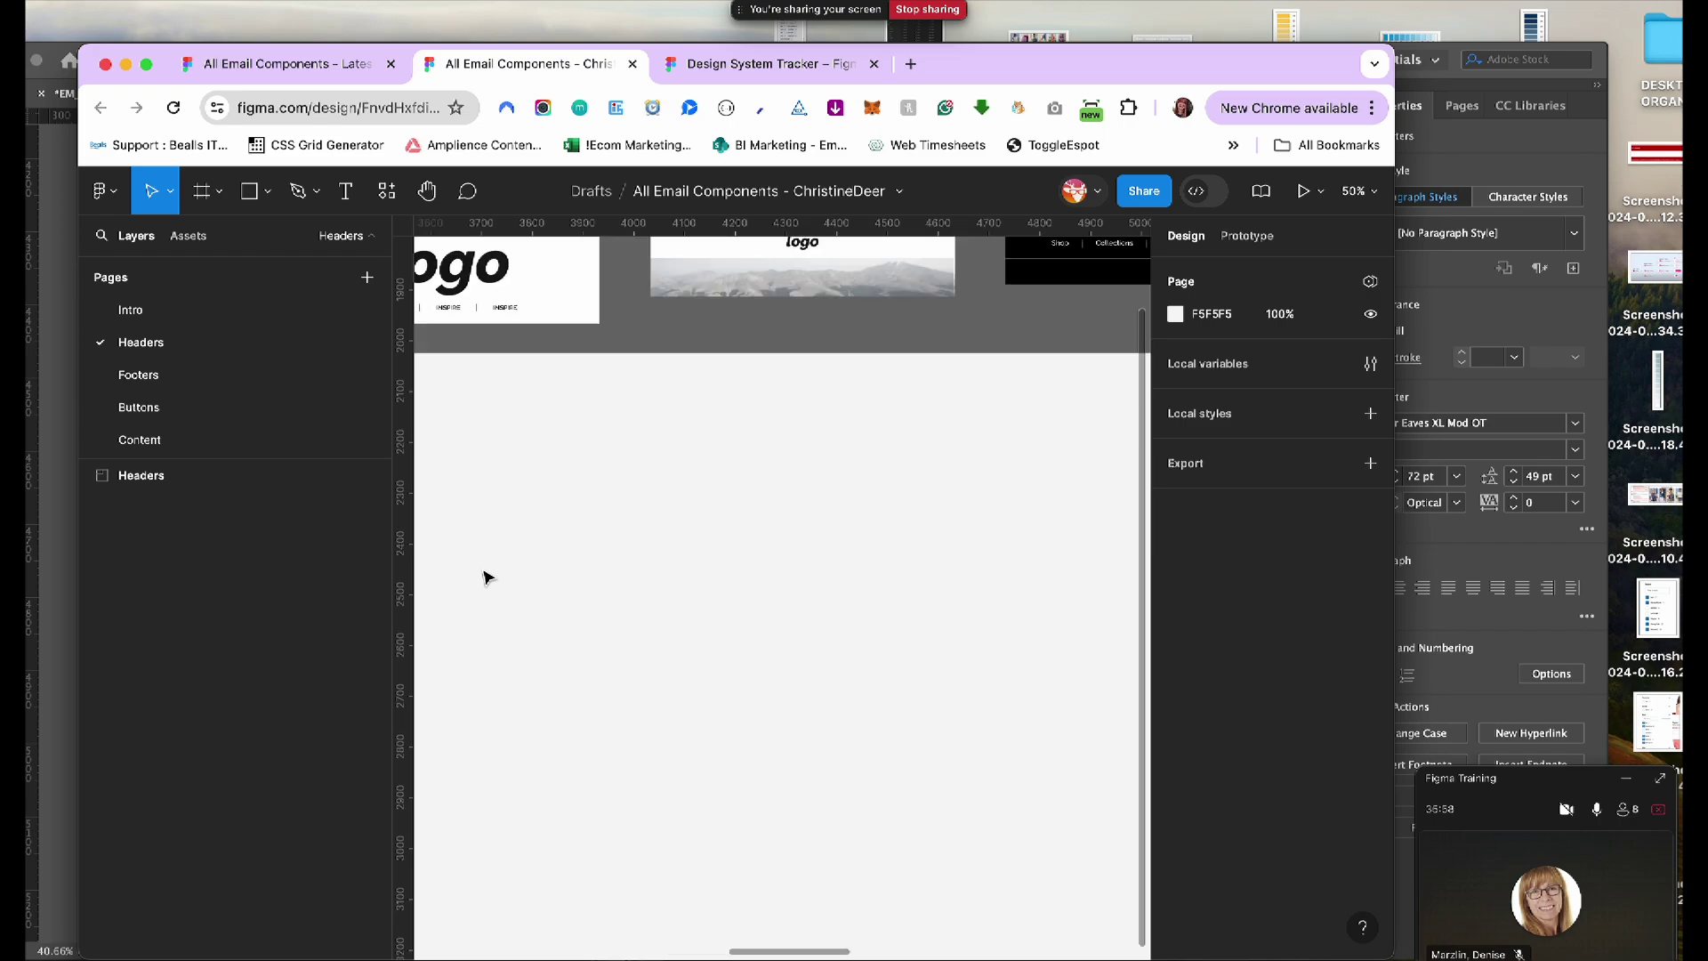
pyautogui.press('-')
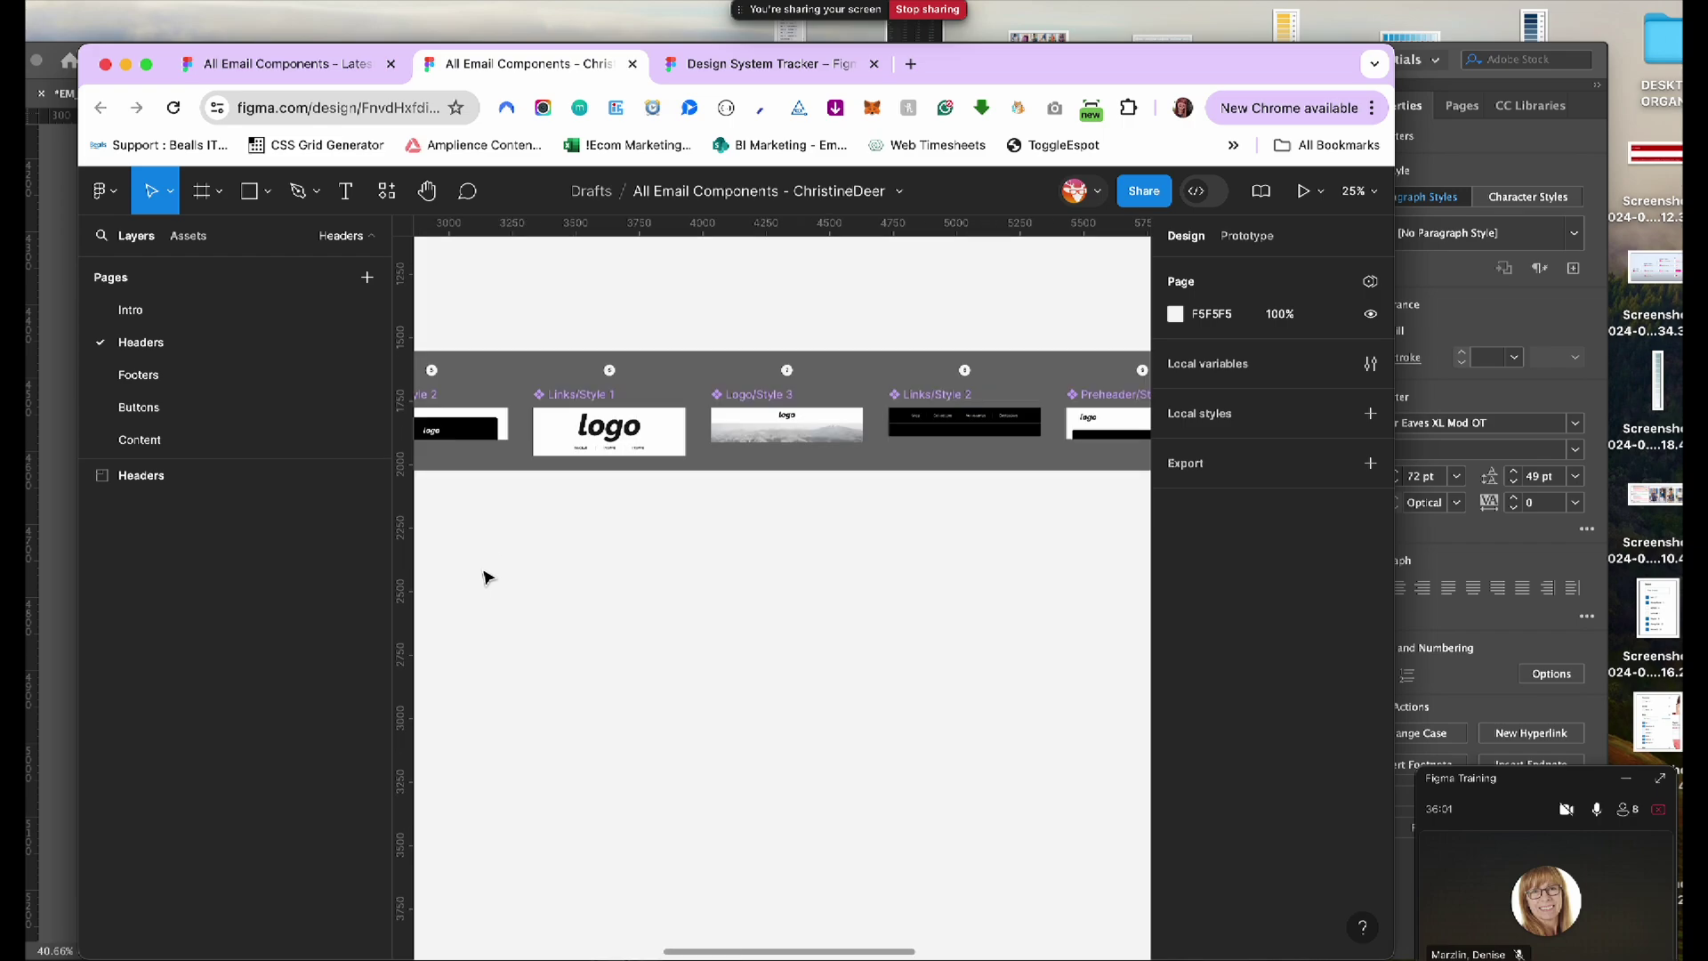
pyautogui.press('-')
pyautogui.press('-')
pyautogui.press('+')
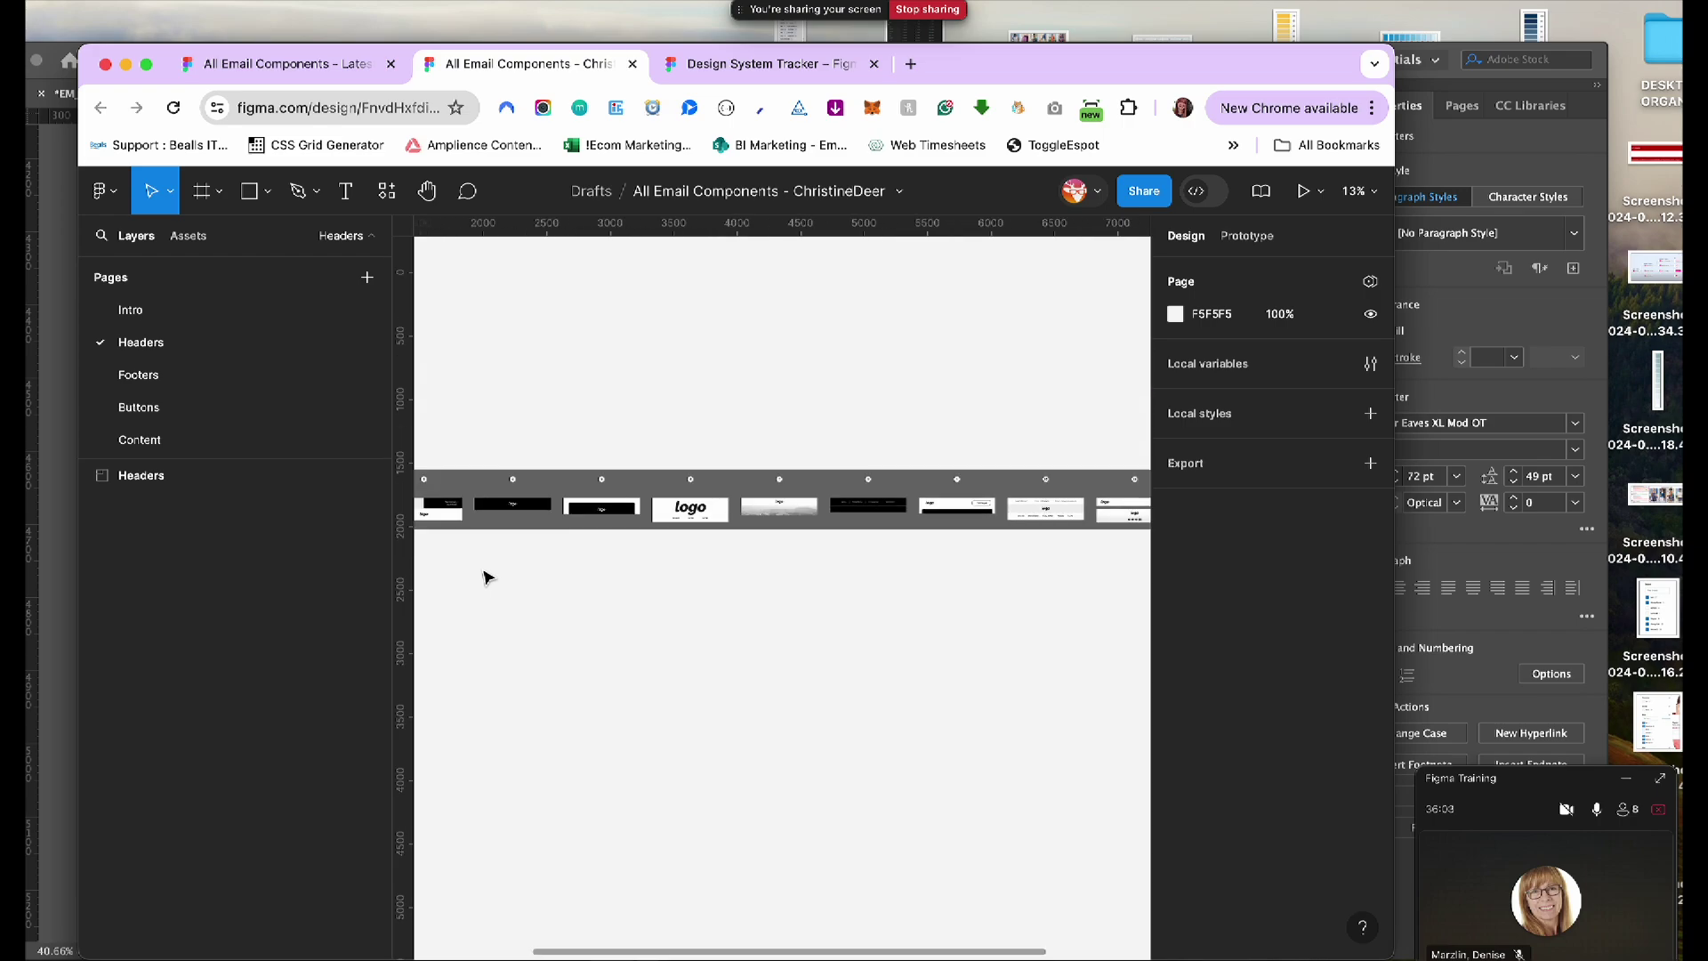
pyautogui.press('+')
pyautogui.press('+')
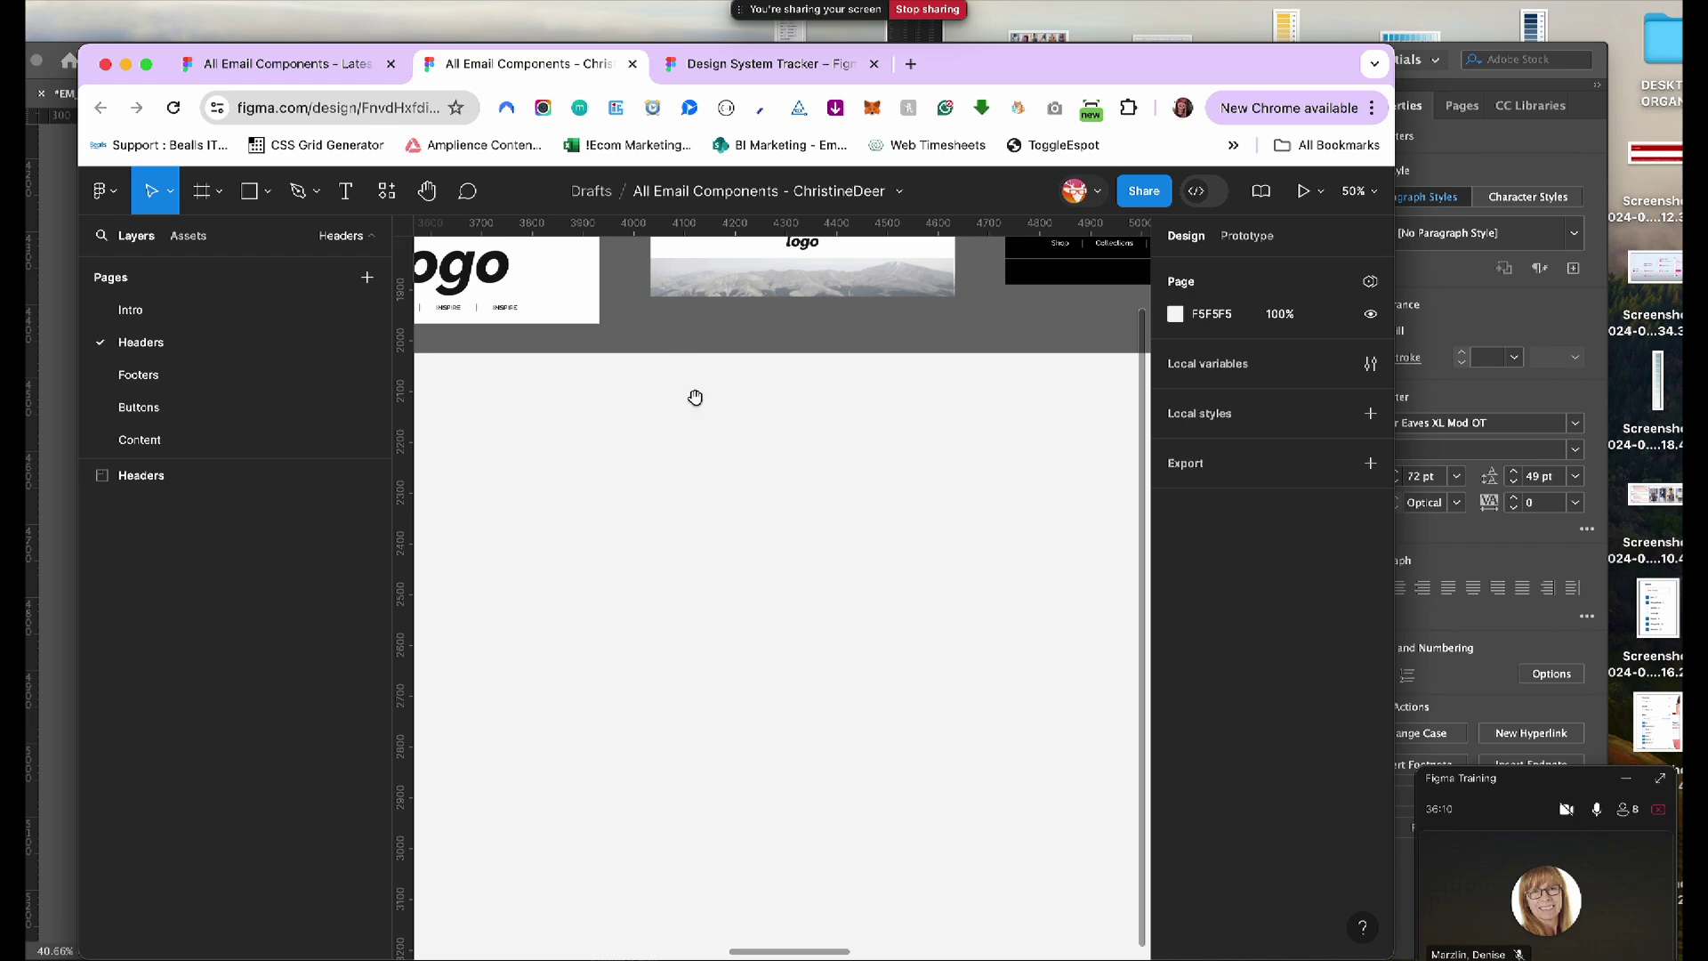
pyautogui.press('space')
pyautogui.moveTo(527, 280); pyautogui.dragTo(919, 525)
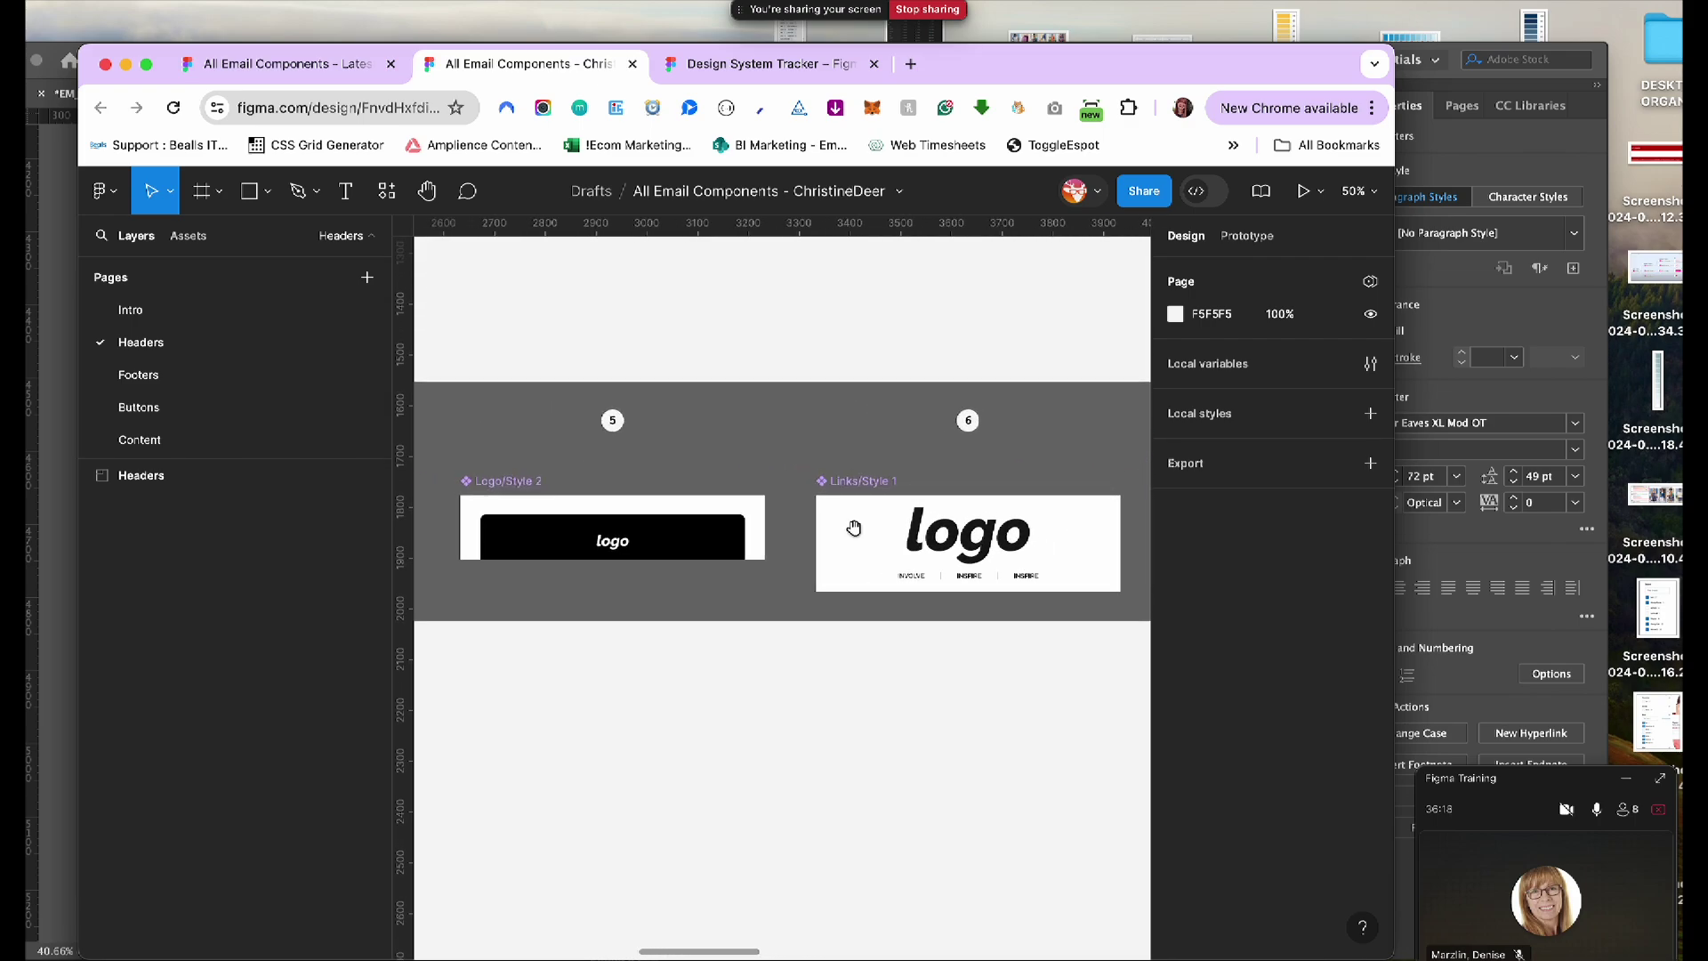
pyautogui.moveTo(572, 507); pyautogui.dragTo(1098, 448)
pyautogui.moveTo(681, 480); pyautogui.dragTo(967, 489)
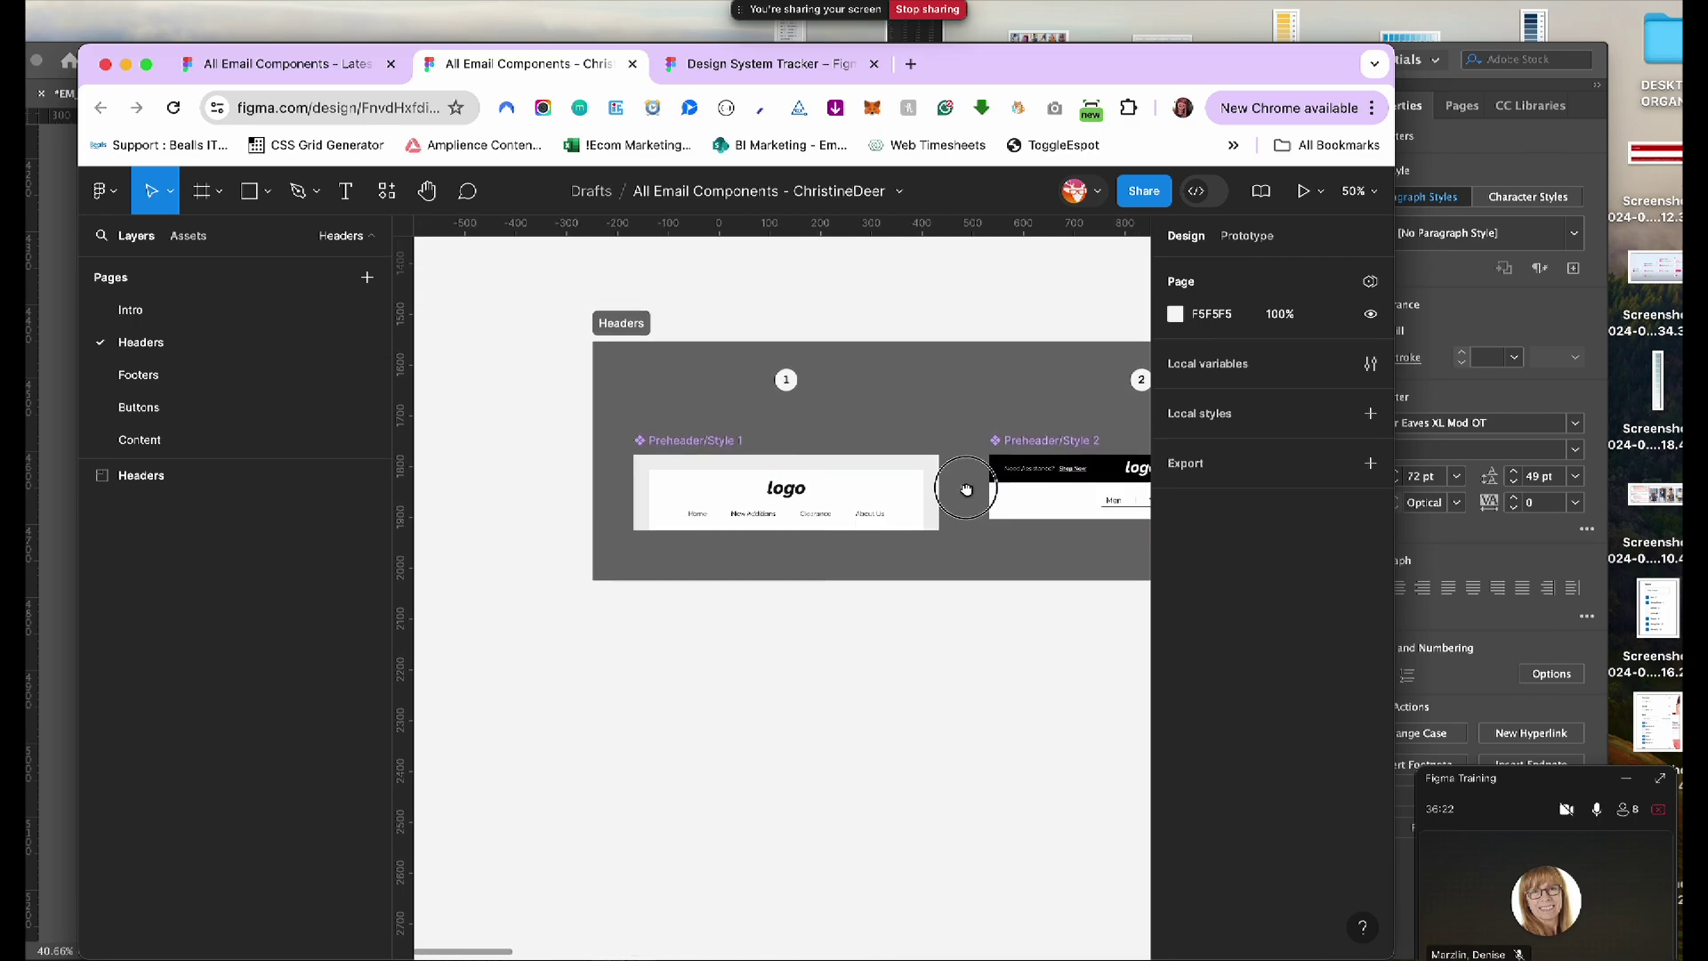
pyautogui.scroll(5, 787, 512)
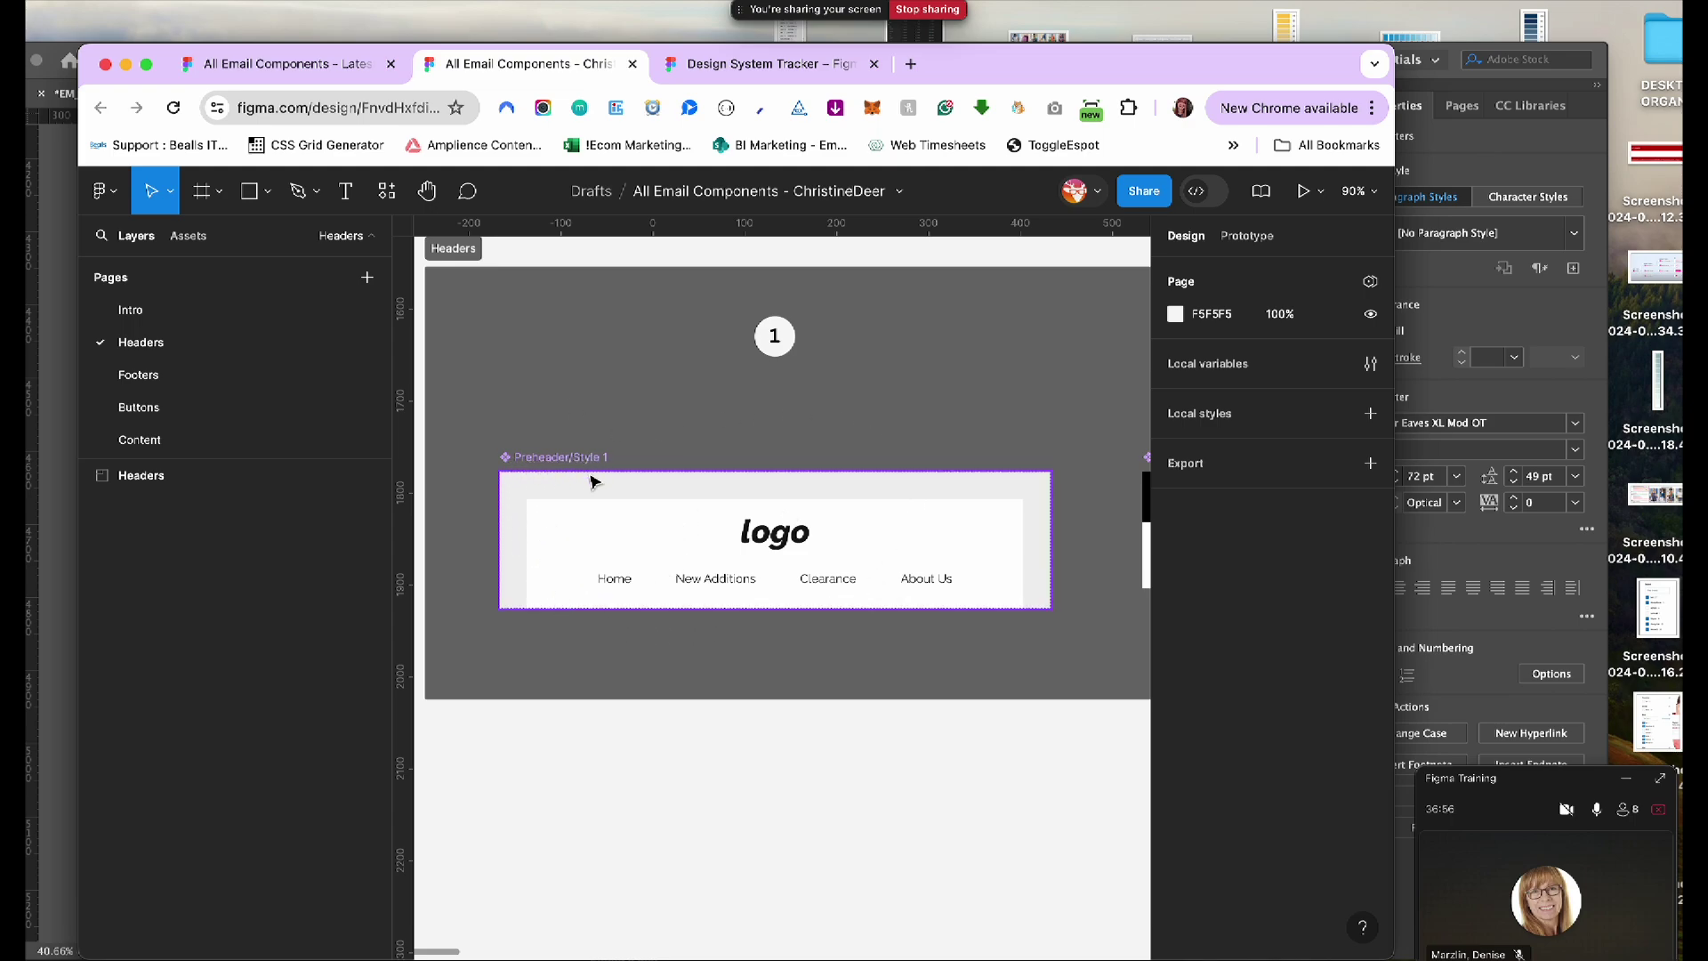
# Duplicate the Preheader/Style 1 component and place the copy directly below the original at the Headers frame's lower edge
pyautogui.click(508, 462)
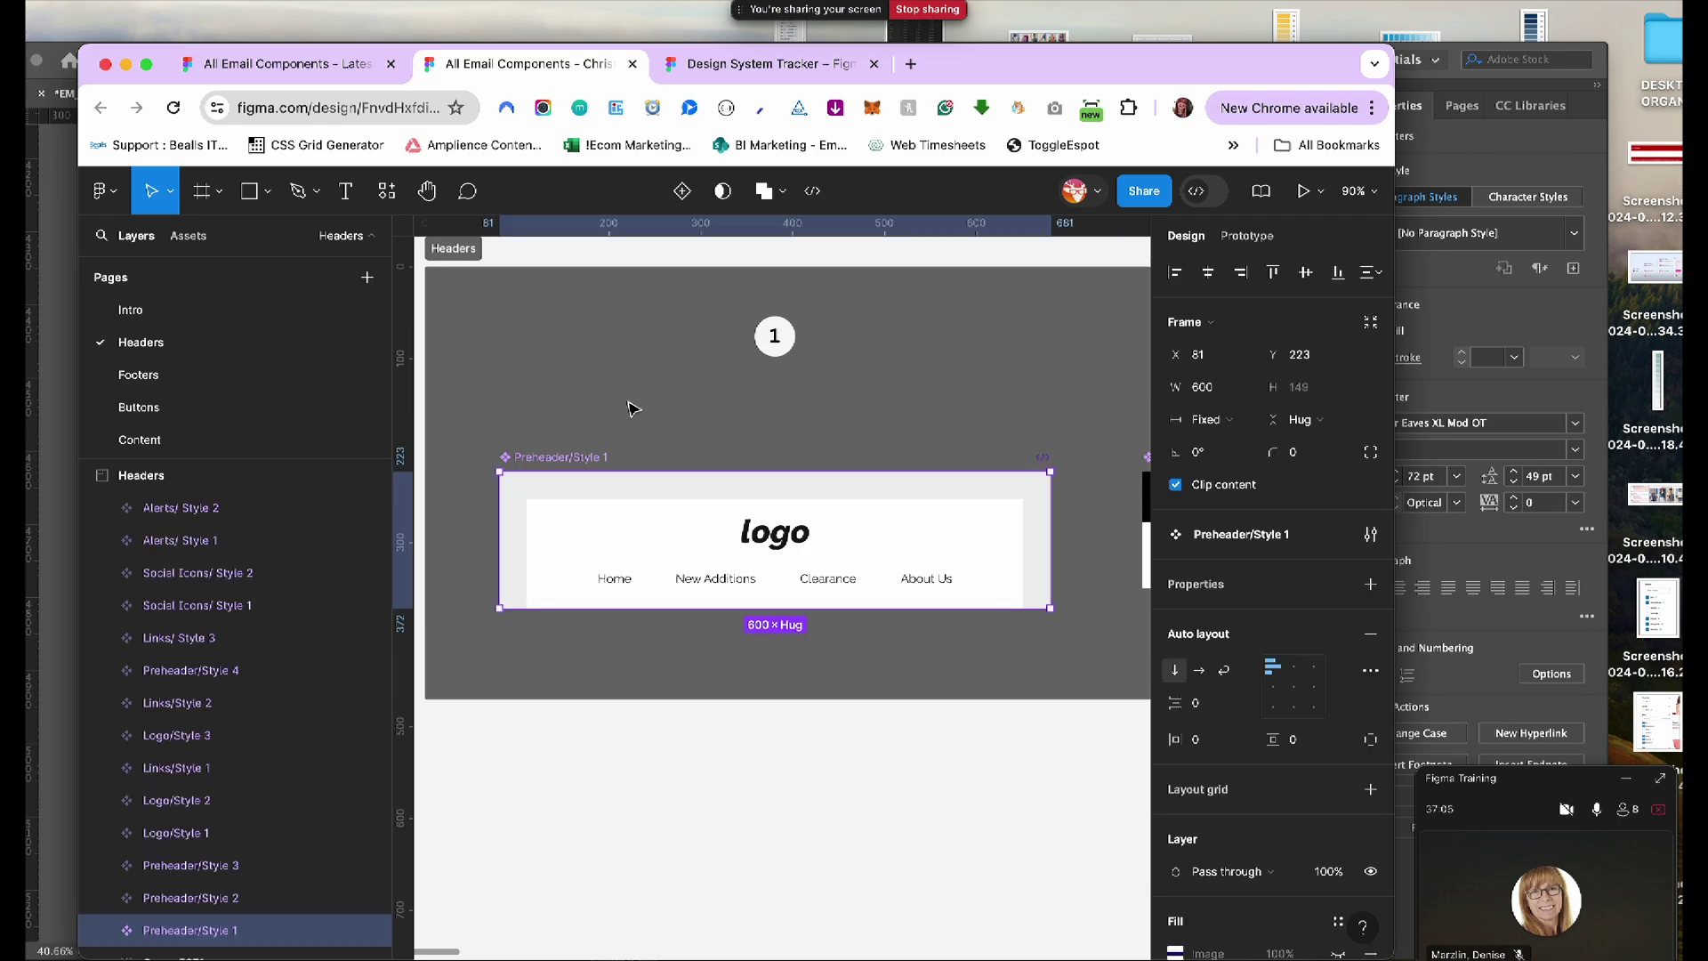
pyautogui.press('super+d')
pyautogui.moveTo(698, 524); pyautogui.dragTo(697, 746)
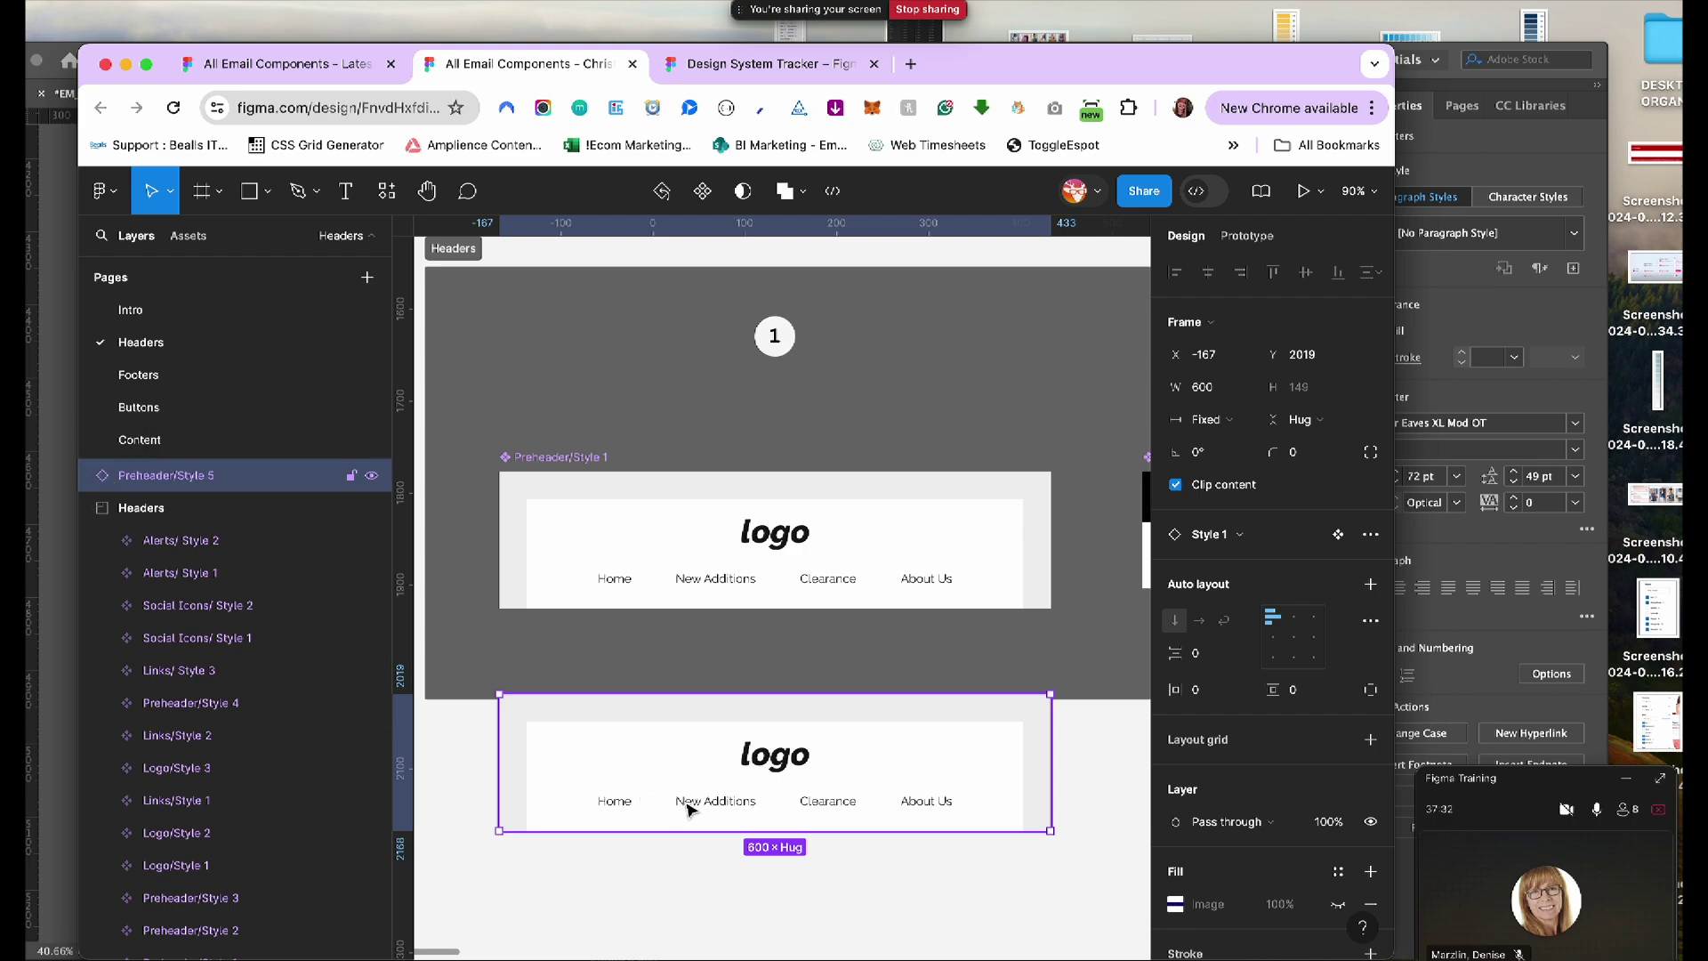
# Select the main Preheader/Style 1 component for comparison, and delete its copy below
pyautogui.click(628, 557)
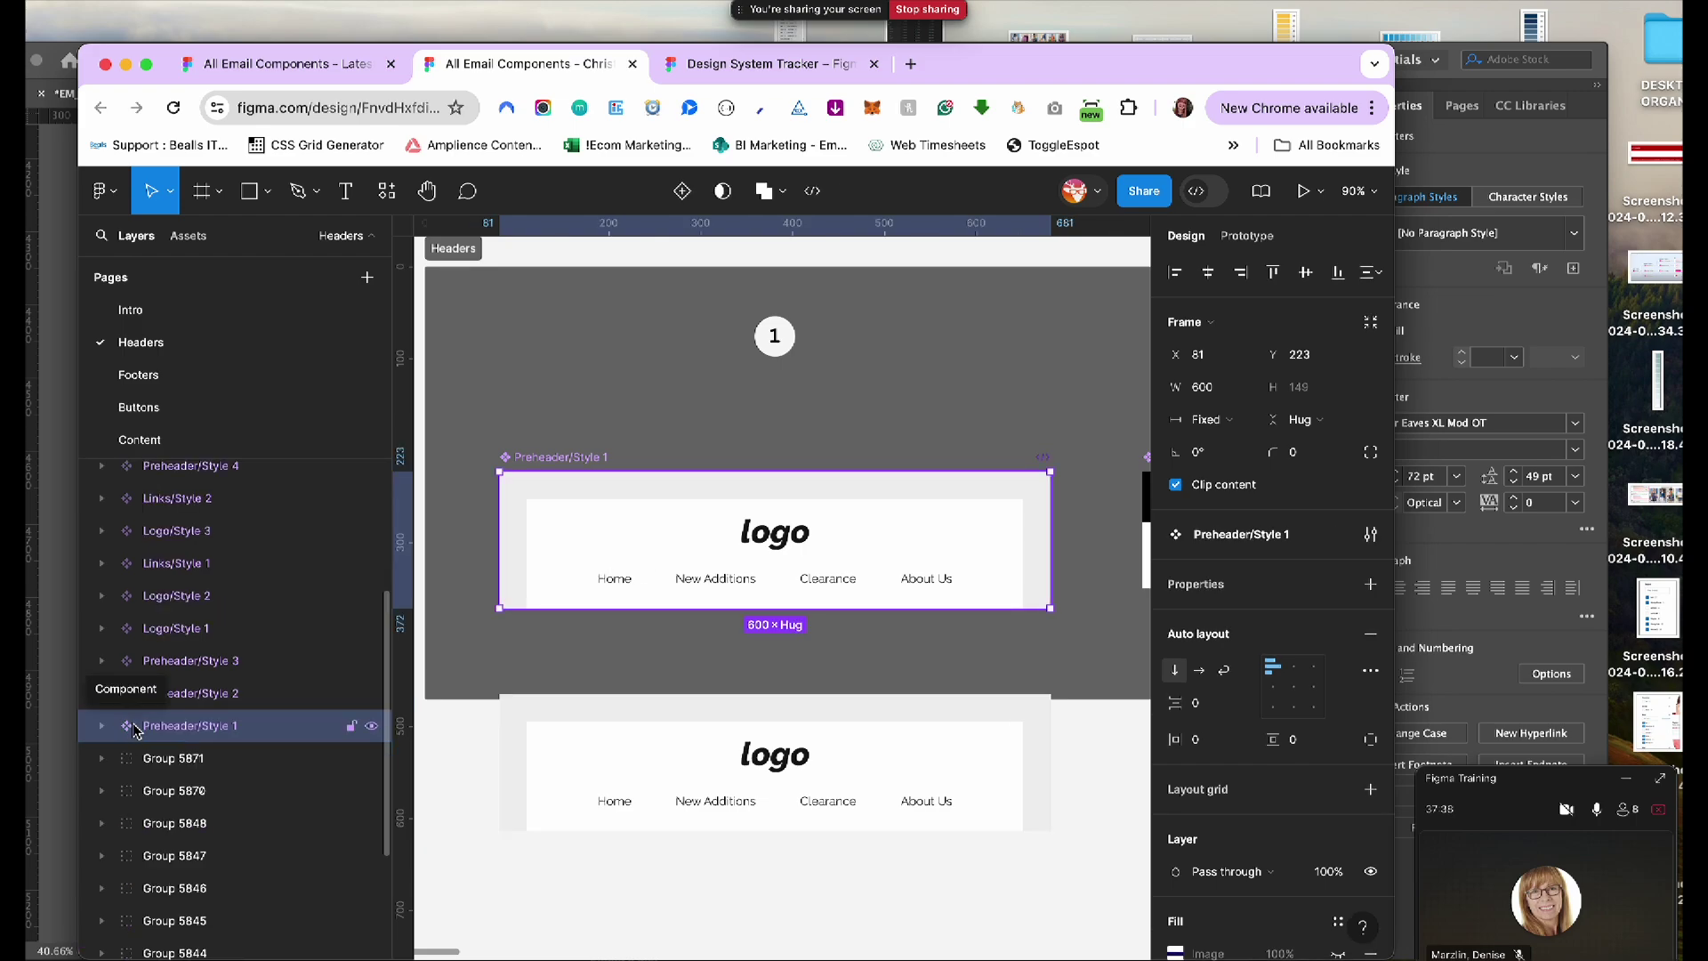
pyautogui.click(720, 752)
pyautogui.press('Delete')
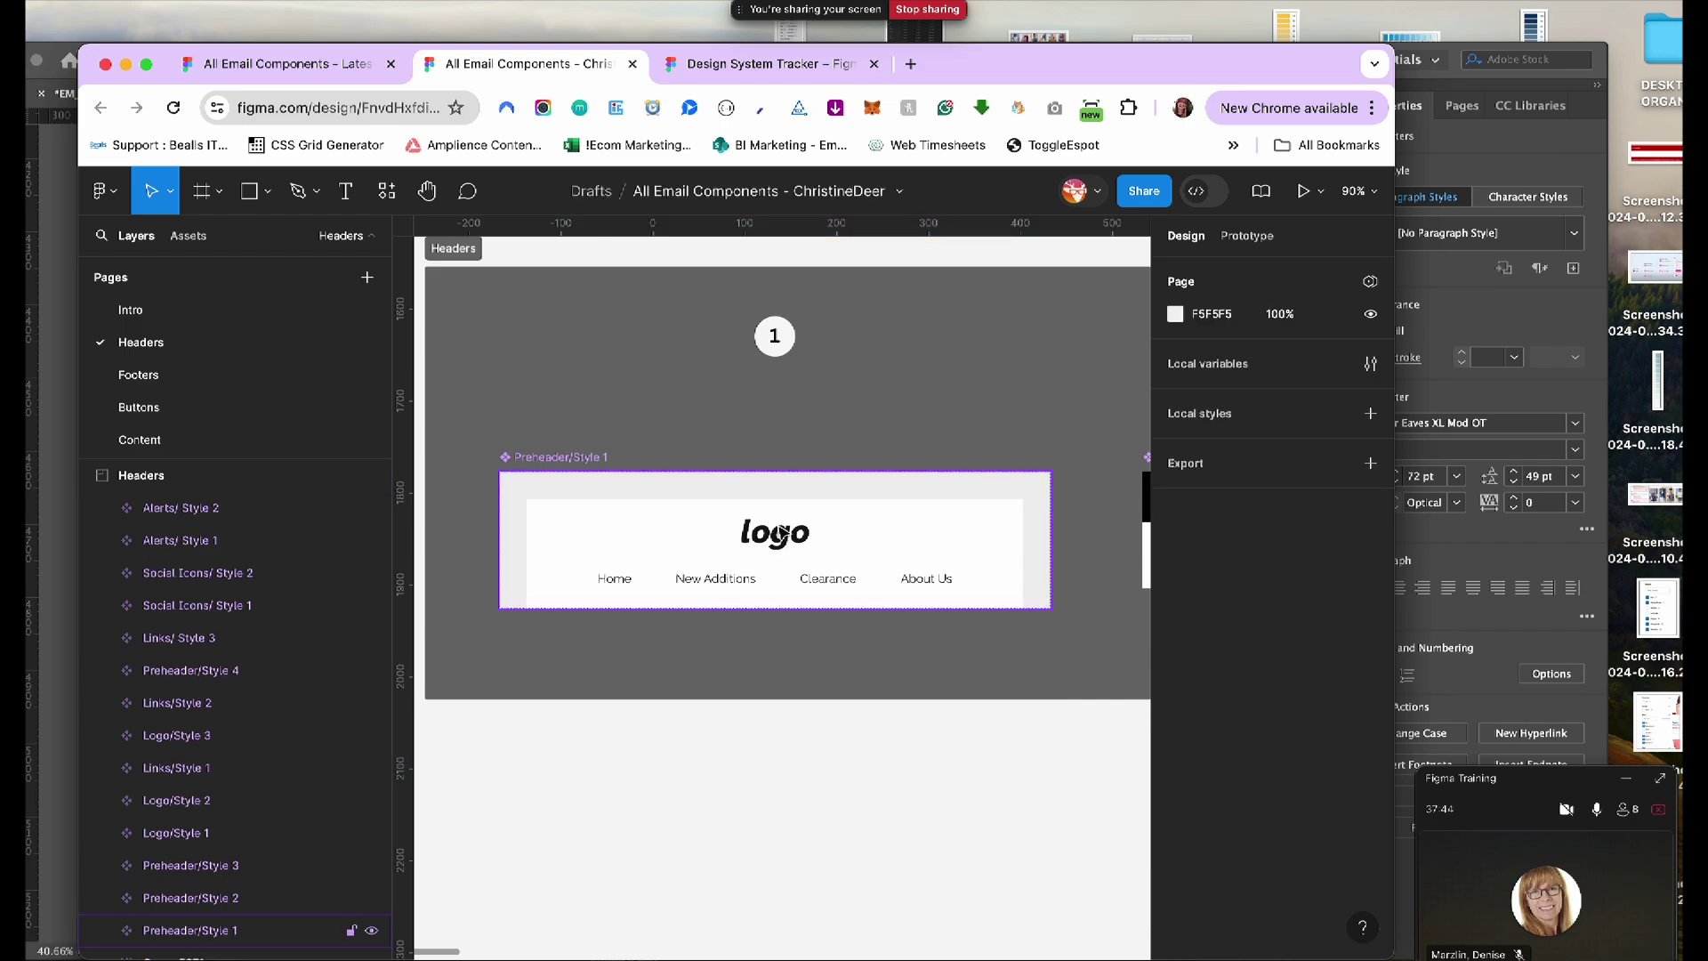
# Select the logo image nested in the content column of the Preheader/Style 1 component
pyautogui.click(791, 540)
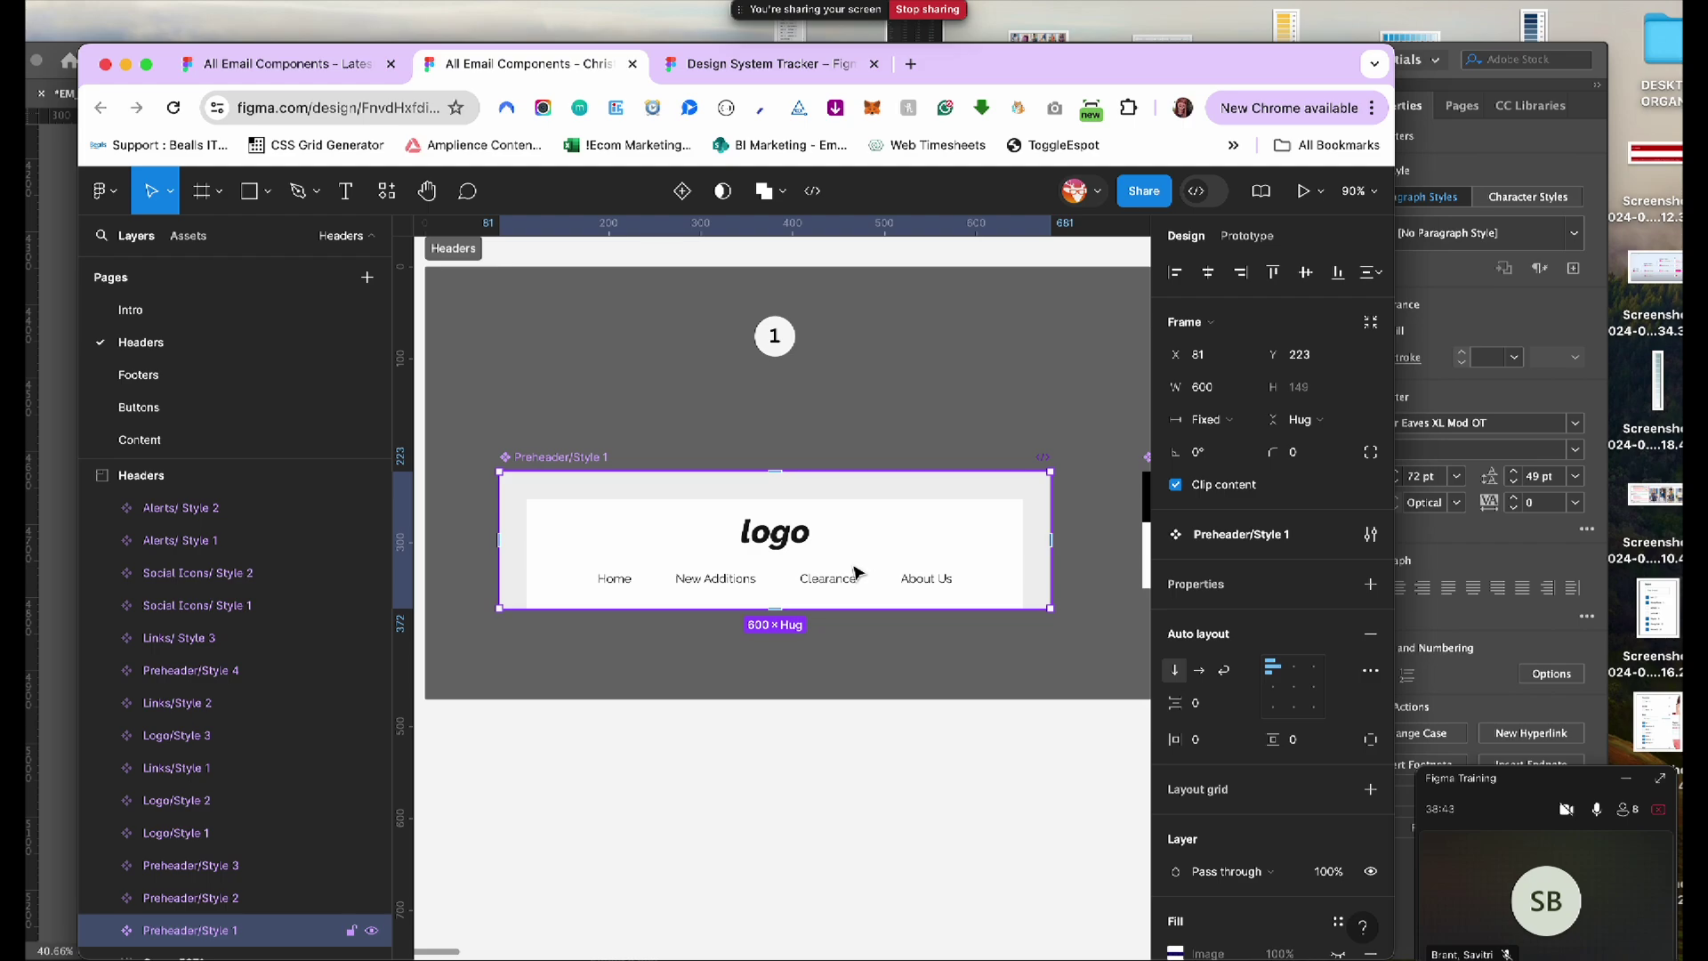
pyautogui.doubleClick(790, 545)
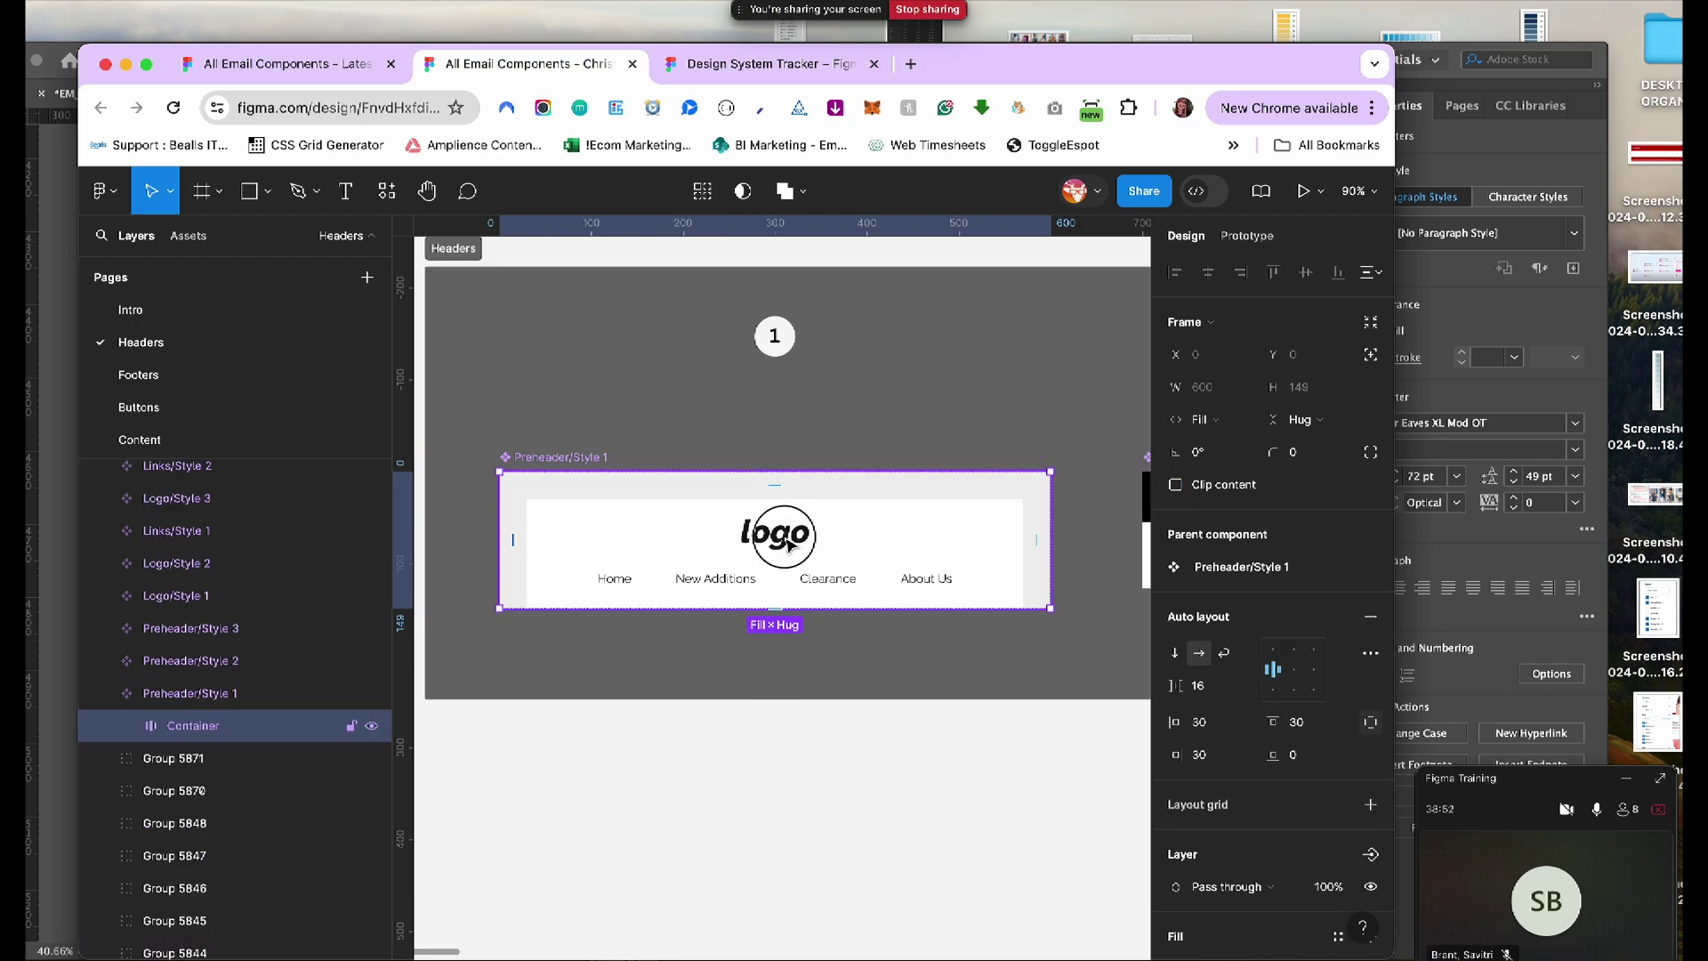
pyautogui.doubleClick(789, 544)
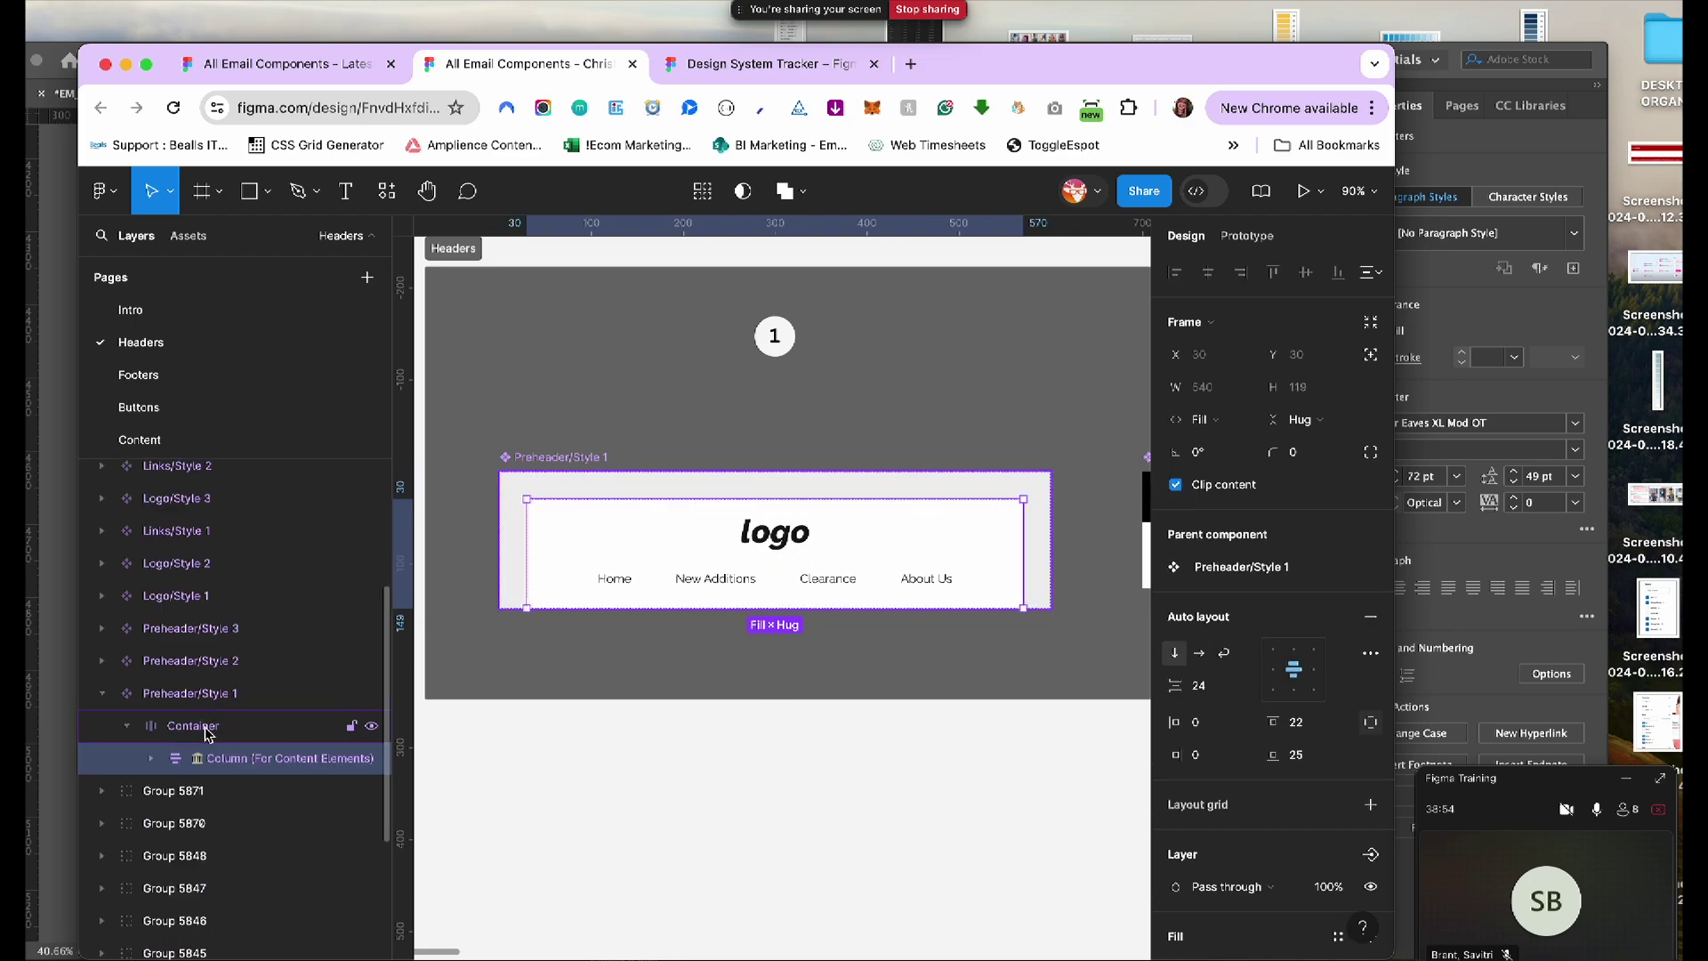
pyautogui.doubleClick(783, 538)
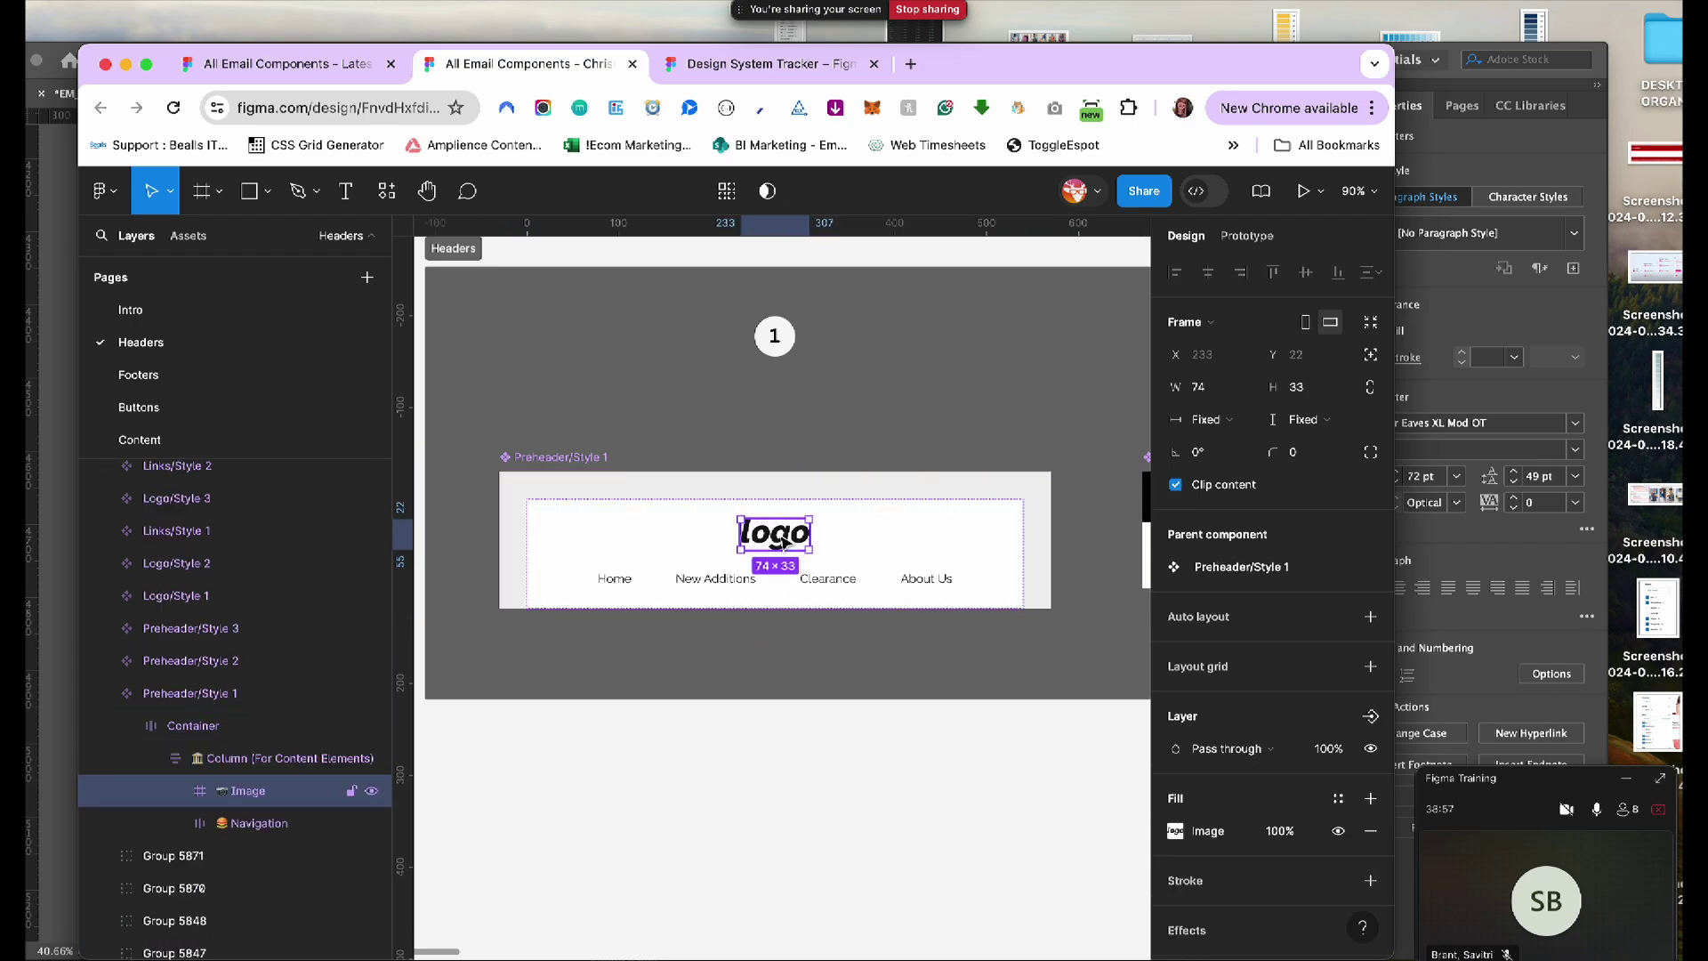
pyautogui.scroll(-4, 254, 765)
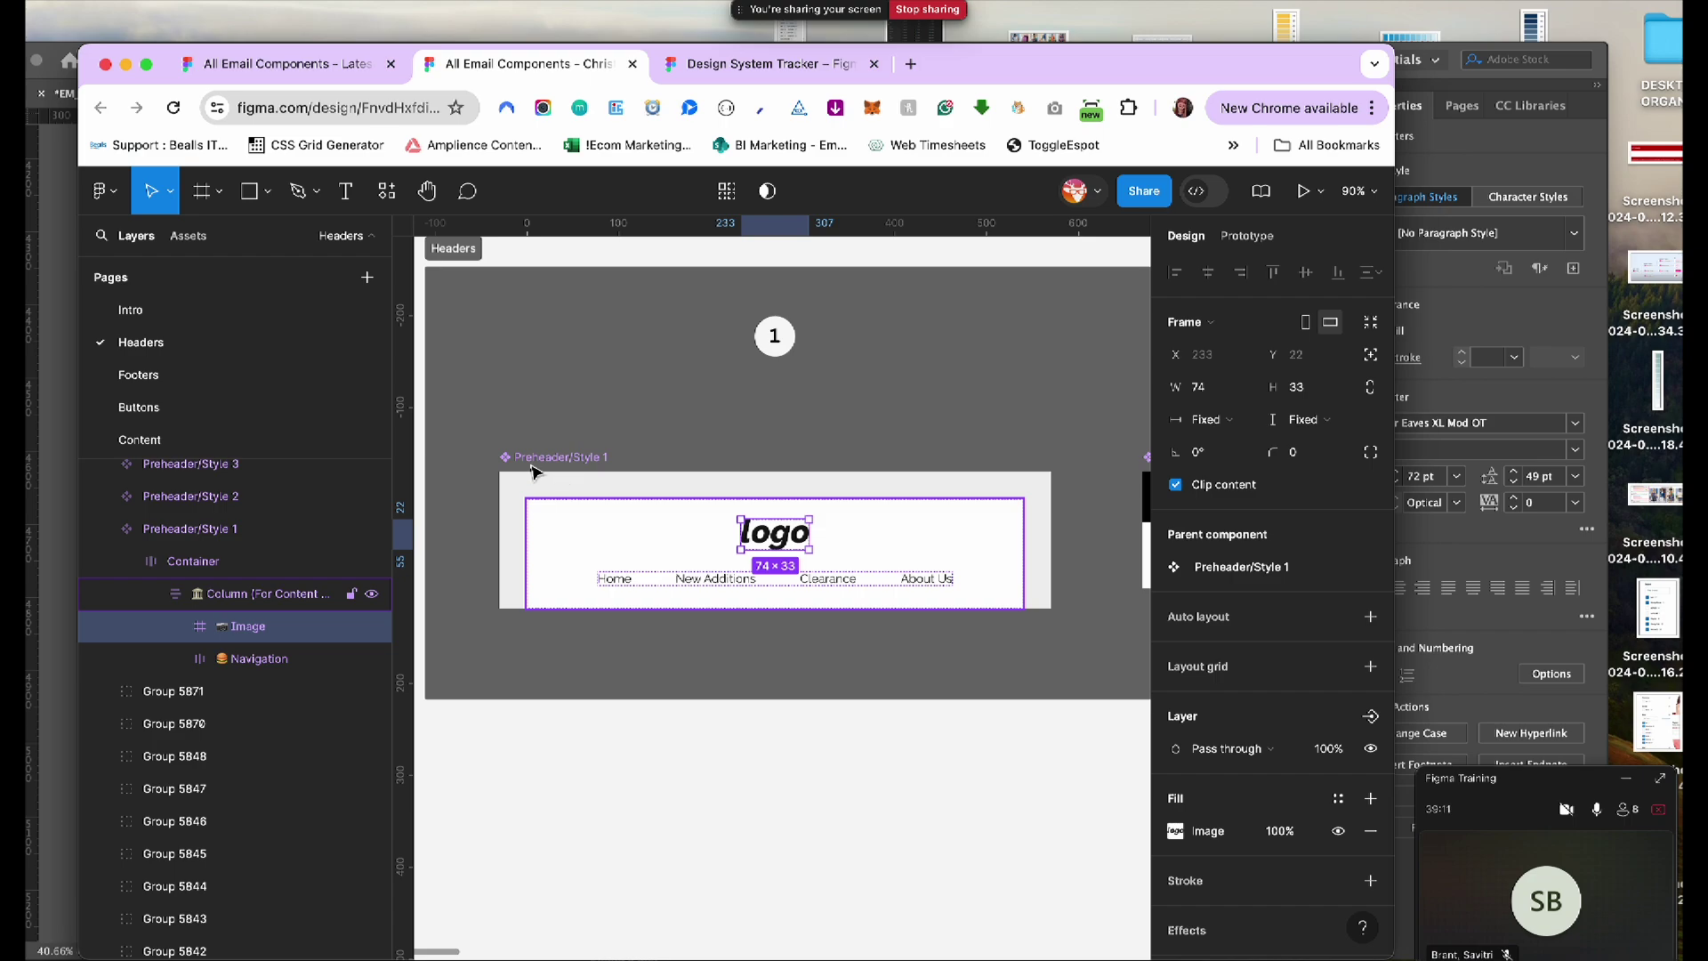
# Search the library assets for "logo" and place the BeallsFlorida logo on the placeholder logo image in Preheader/Style 1
pyautogui.click(187, 235)
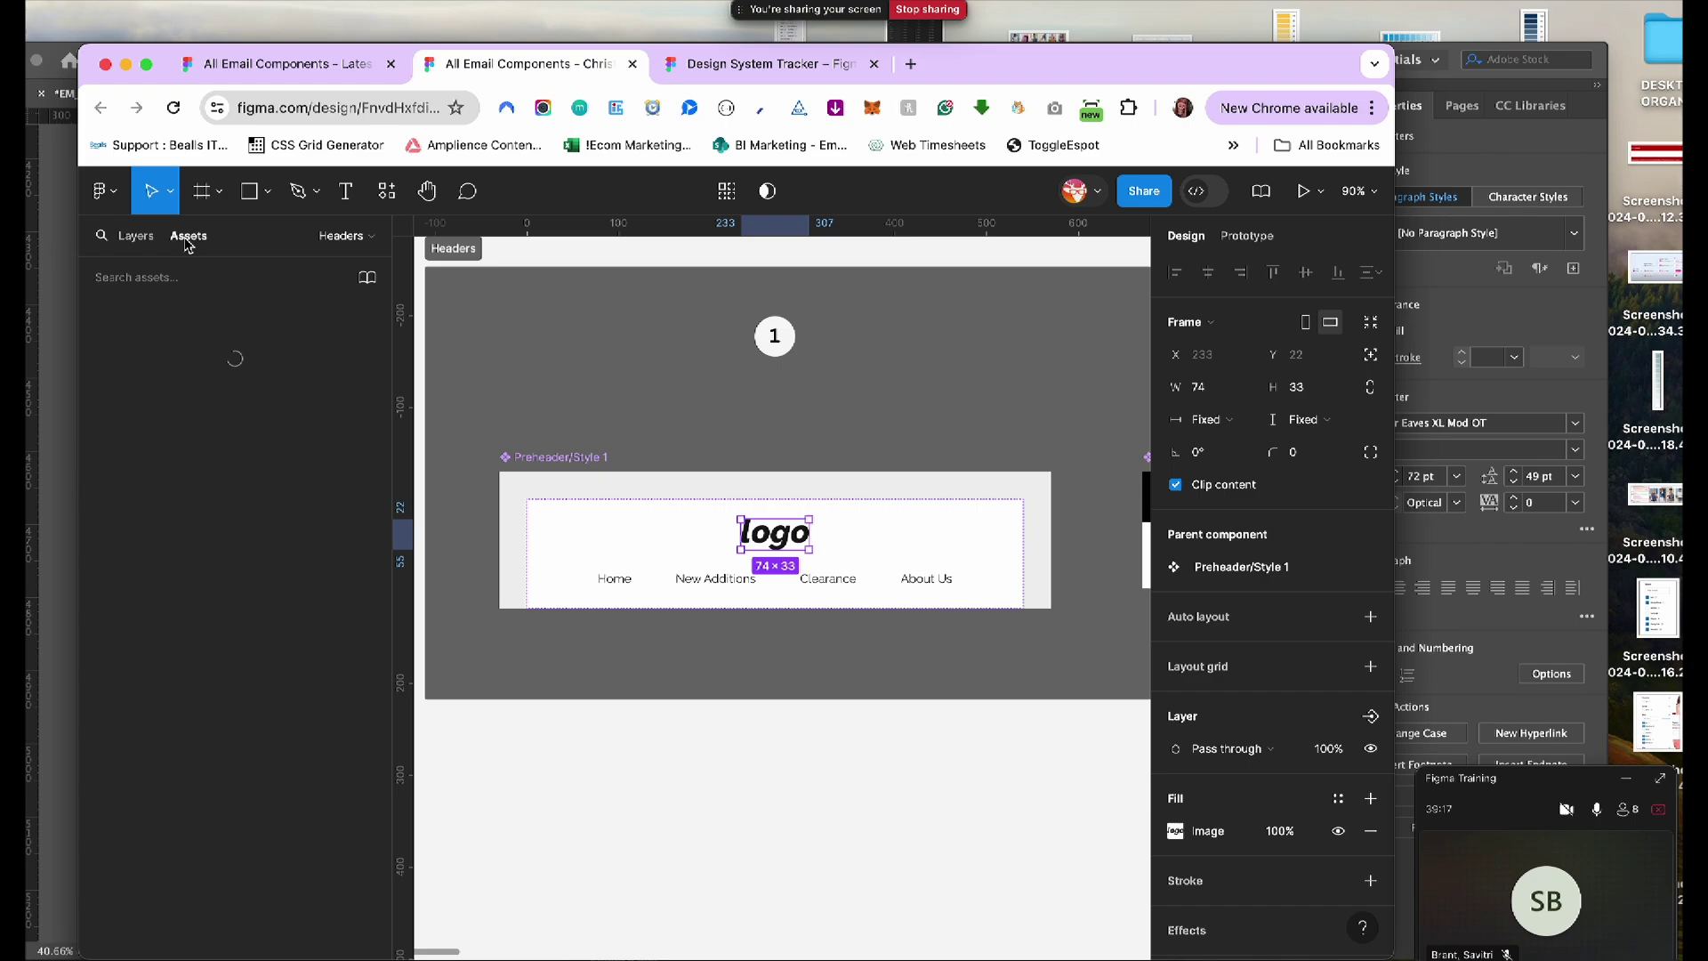
pyautogui.click(149, 278)
pyautogui.write('logo')
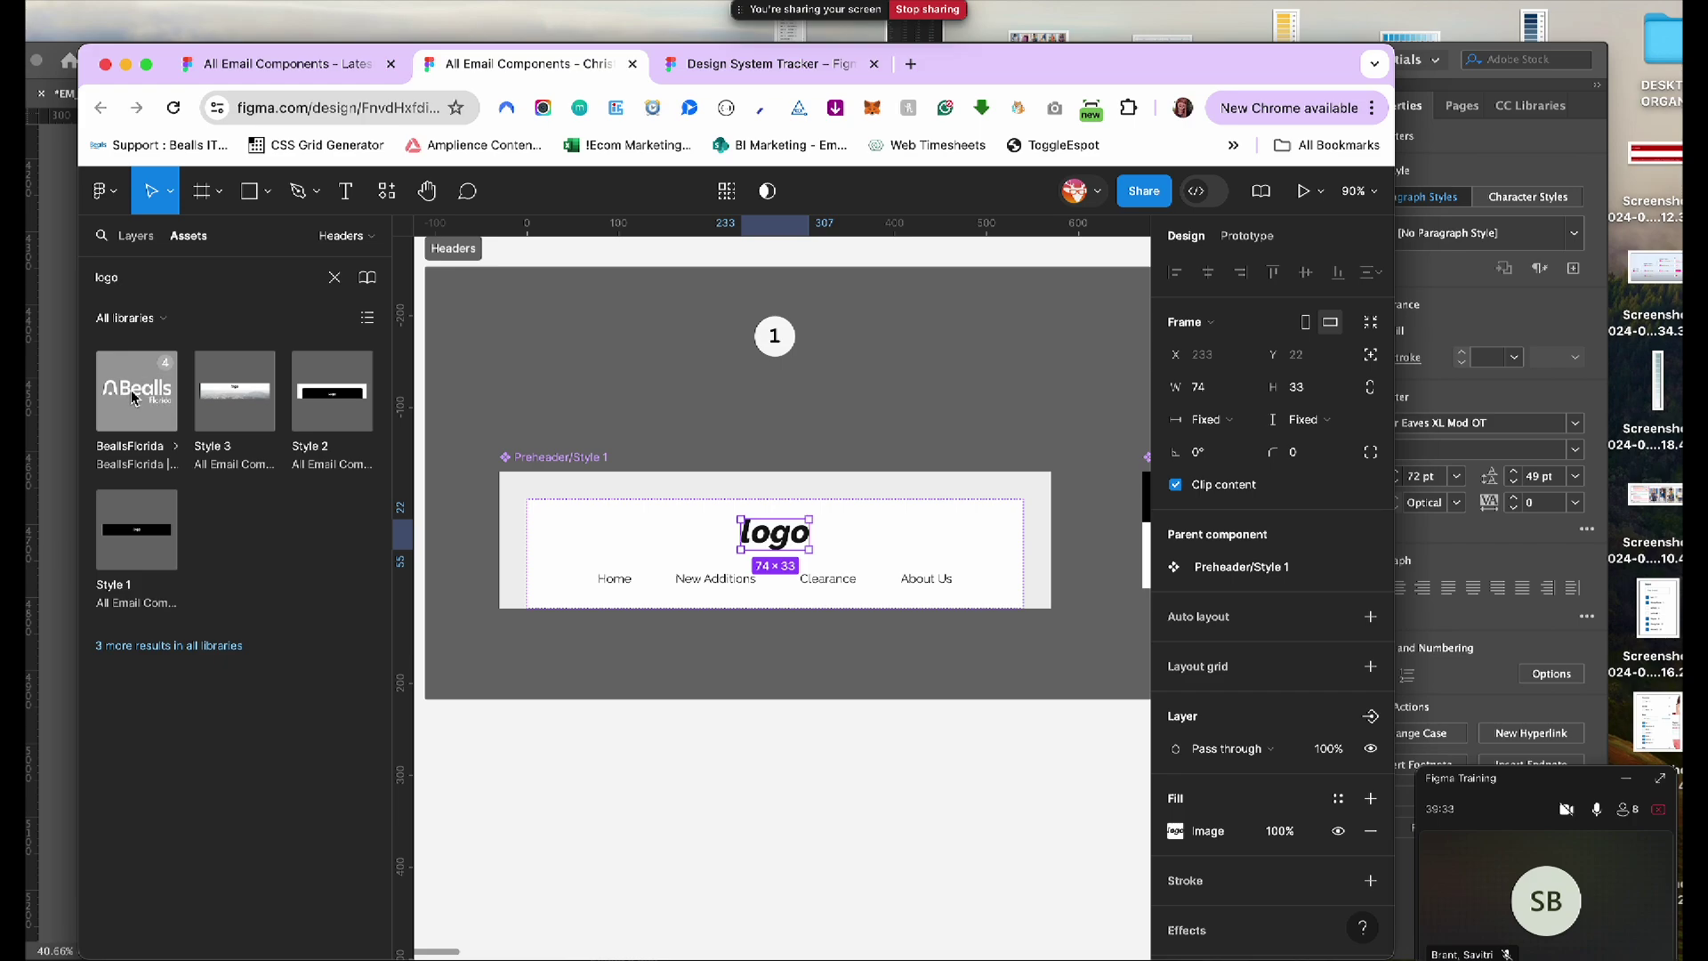
pyautogui.click(132, 397)
pyautogui.moveTo(132, 397); pyautogui.dragTo(772, 541)
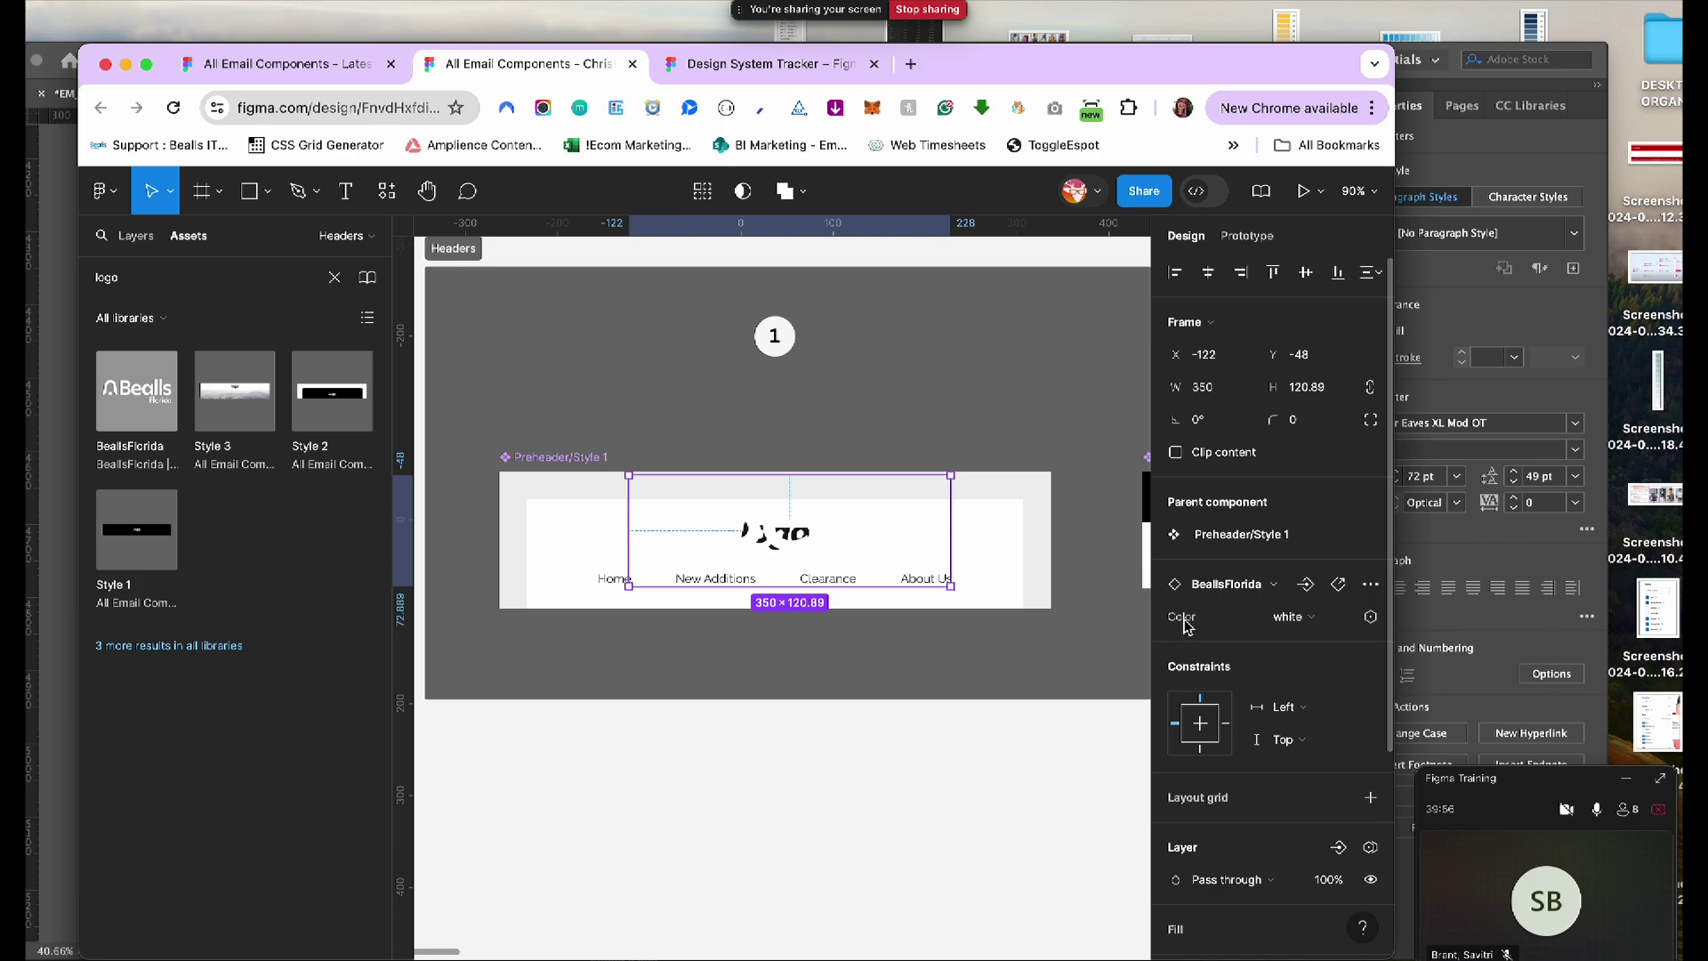
# Set the BeallsFlorida logo's Color variant to blue and move its layer out of Image, directly above it in the content column
pyautogui.click(1279, 623)
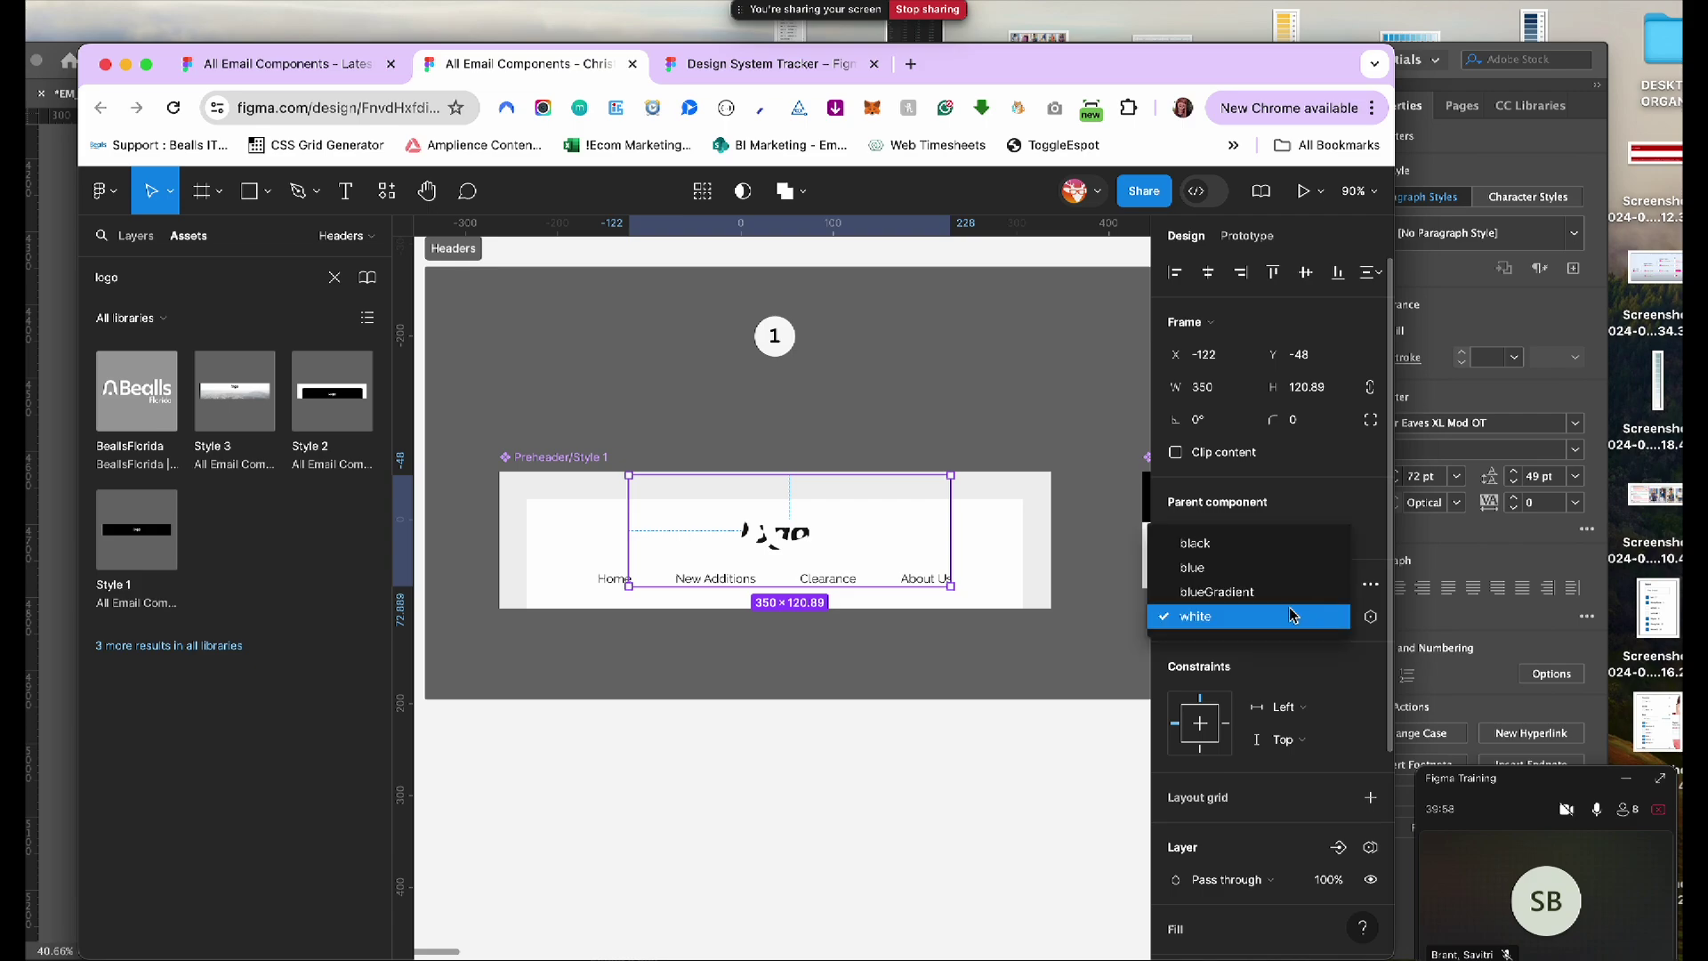
pyautogui.click(1287, 569)
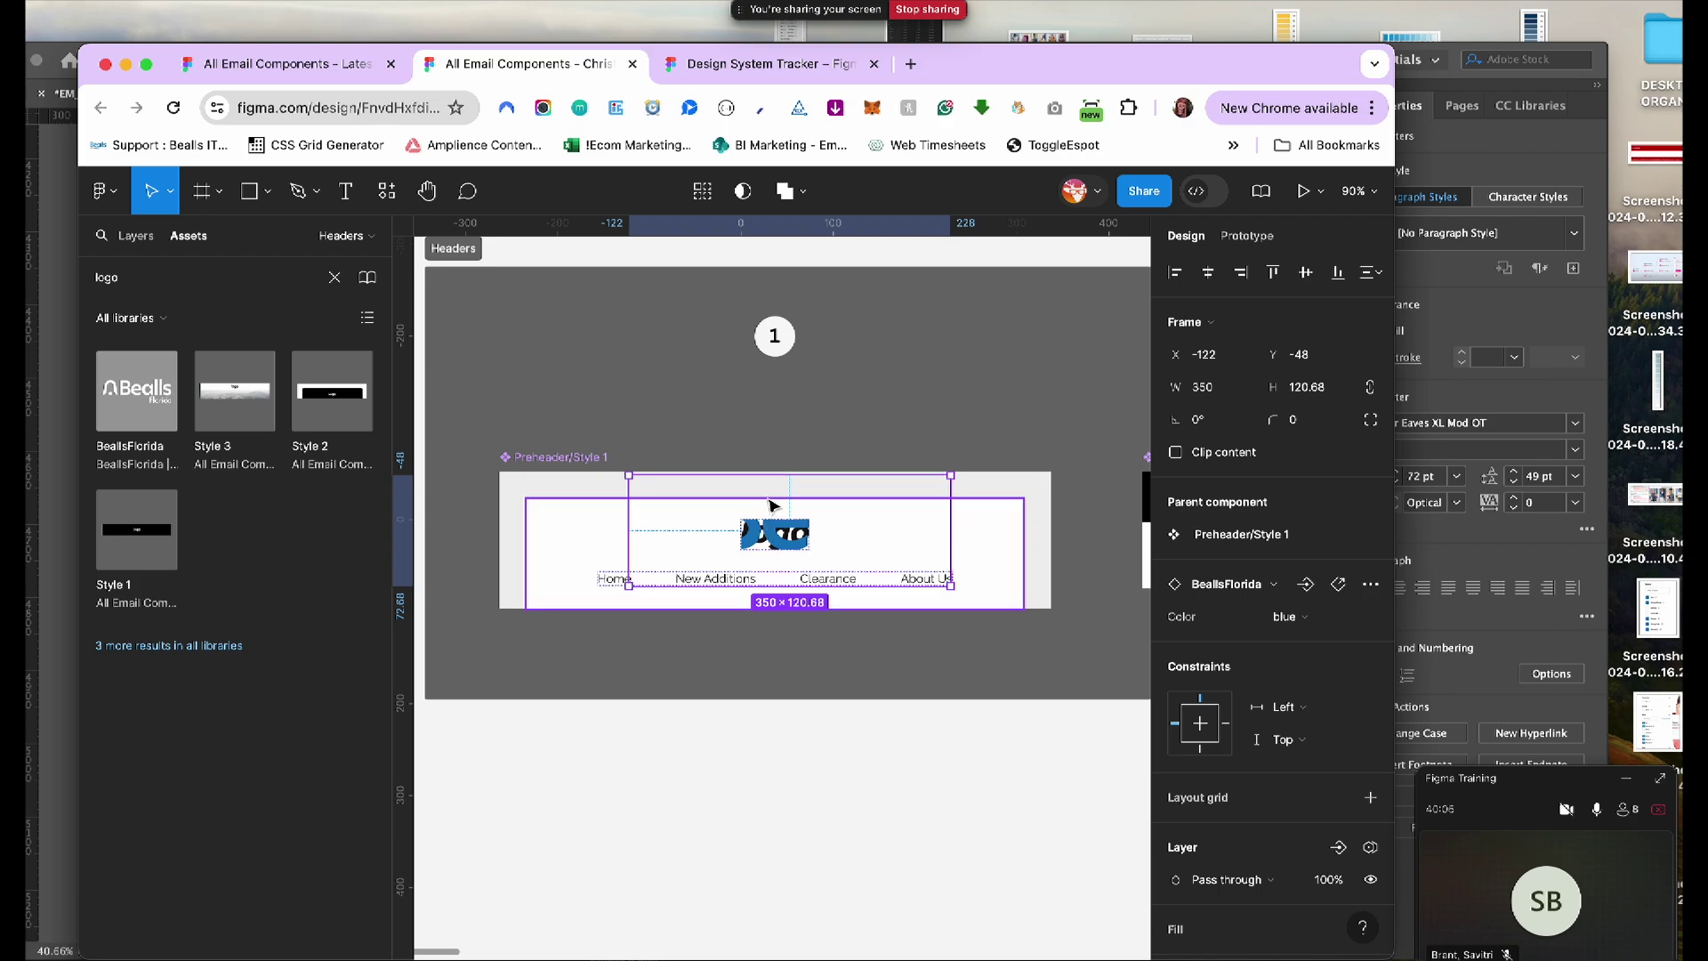
pyautogui.click(148, 236)
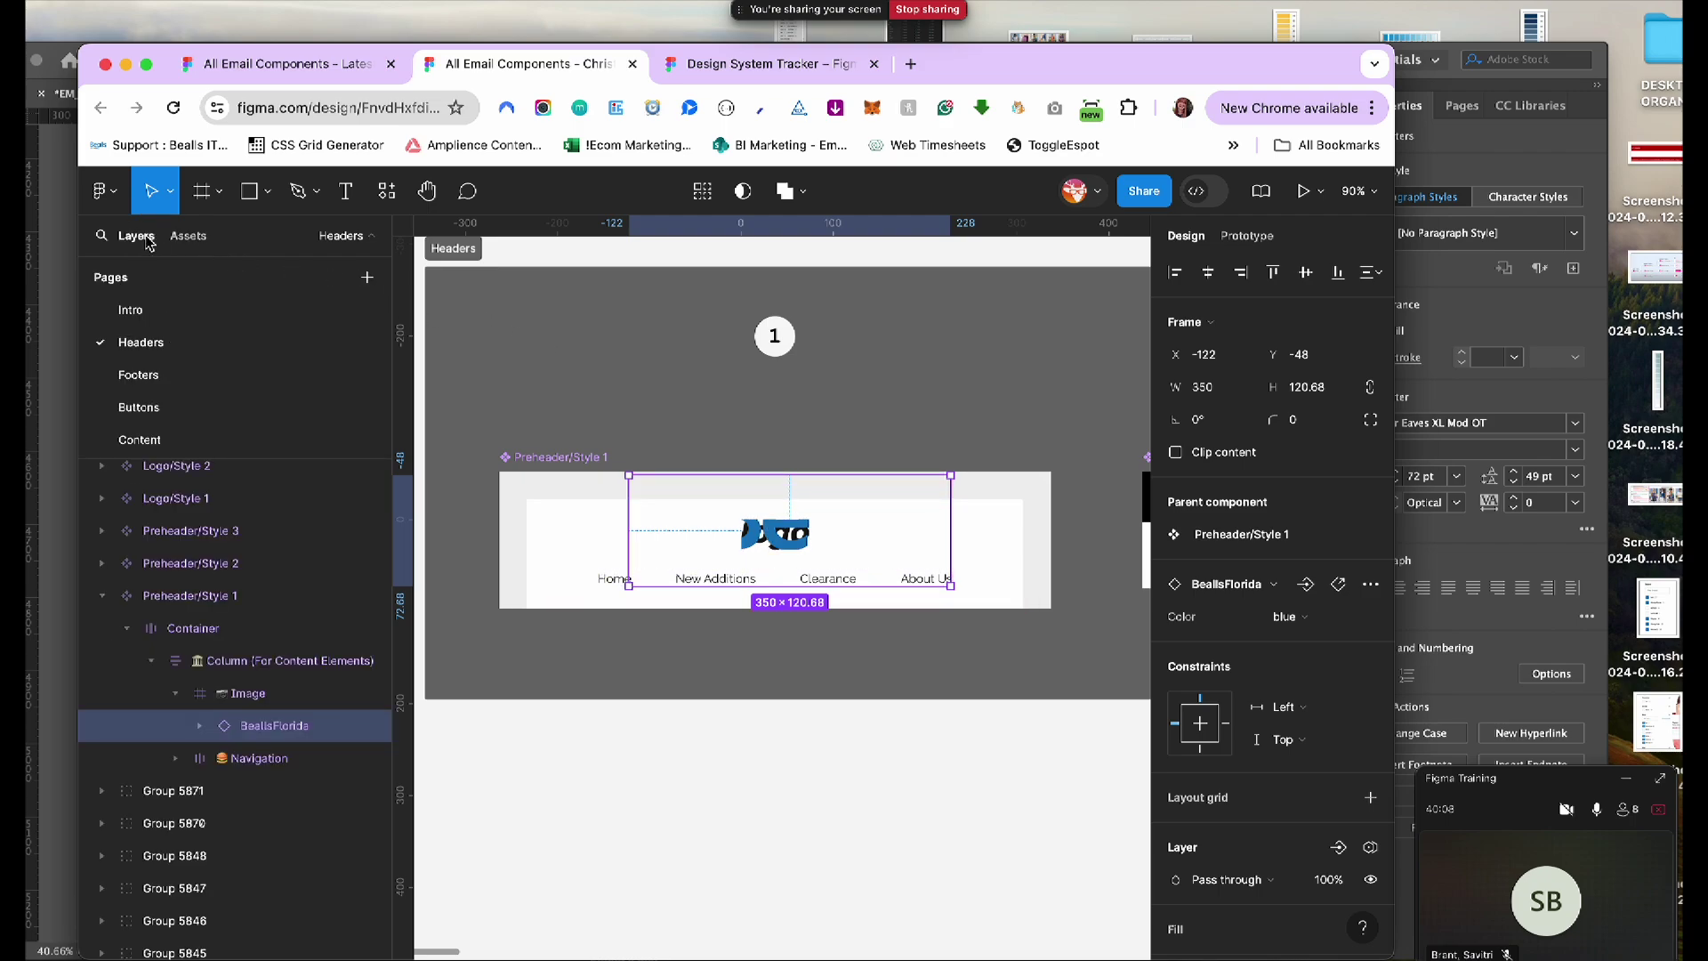
pyautogui.click(257, 732)
pyautogui.moveTo(259, 732); pyautogui.dragTo(246, 688)
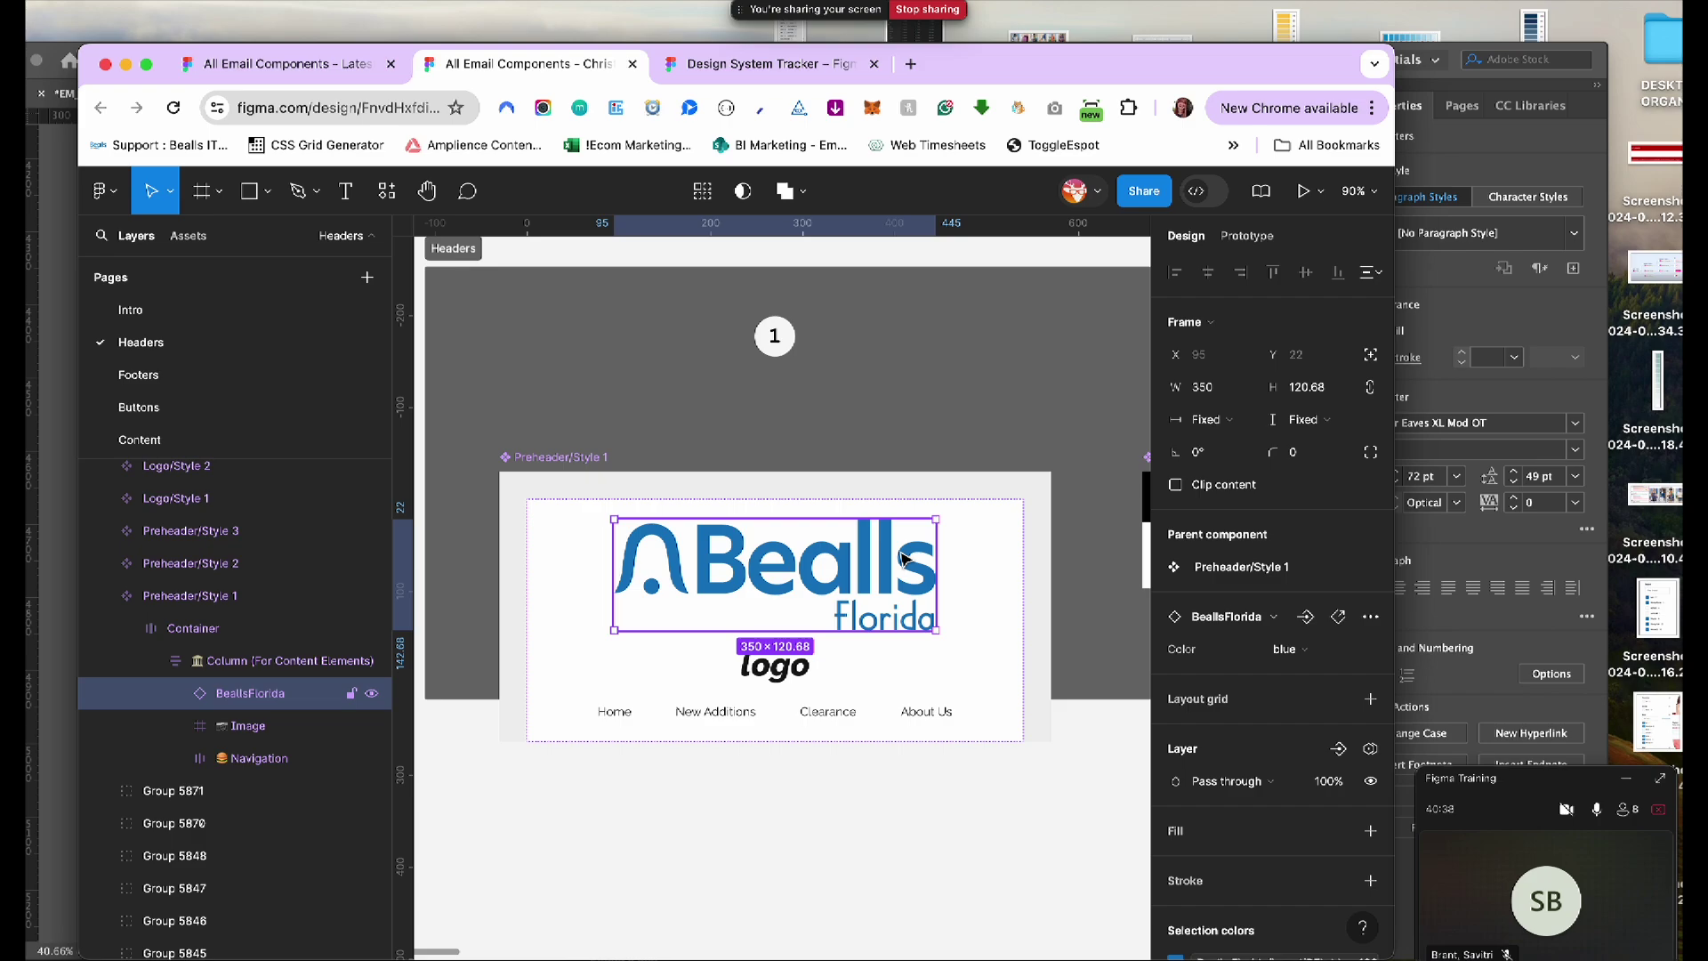
# Scale the BeallsFlorida logo down proportionally to about 178 × 61 using the Scale tool
pyautogui.click(175, 206)
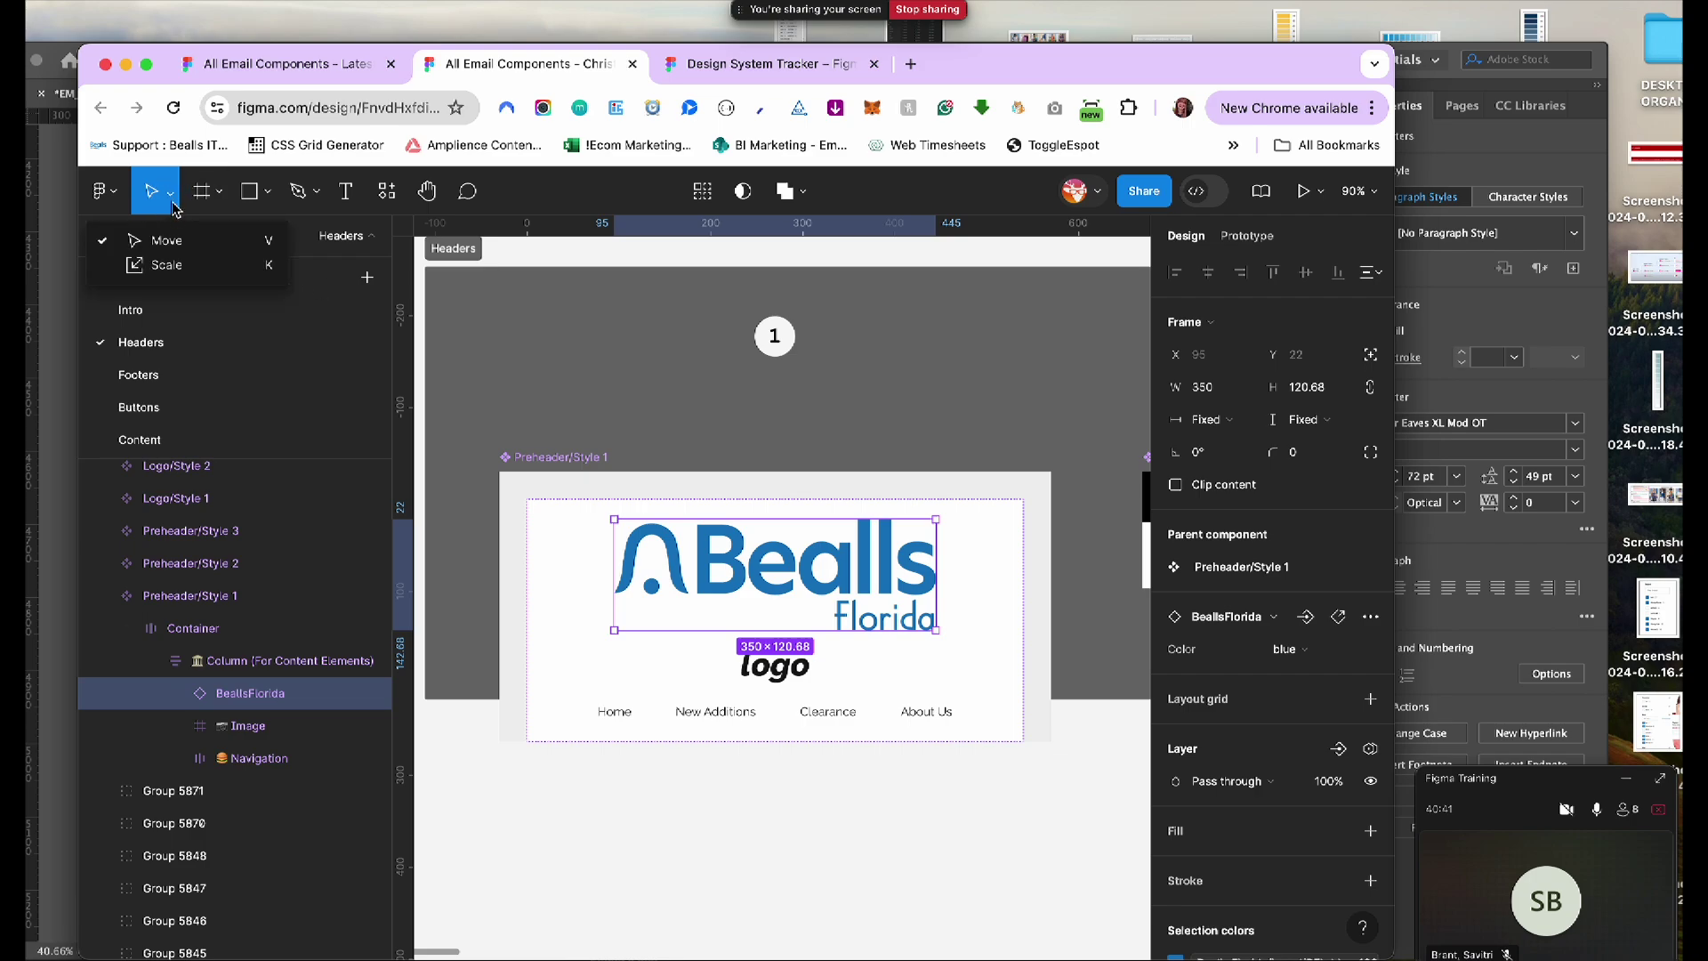
pyautogui.click(169, 266)
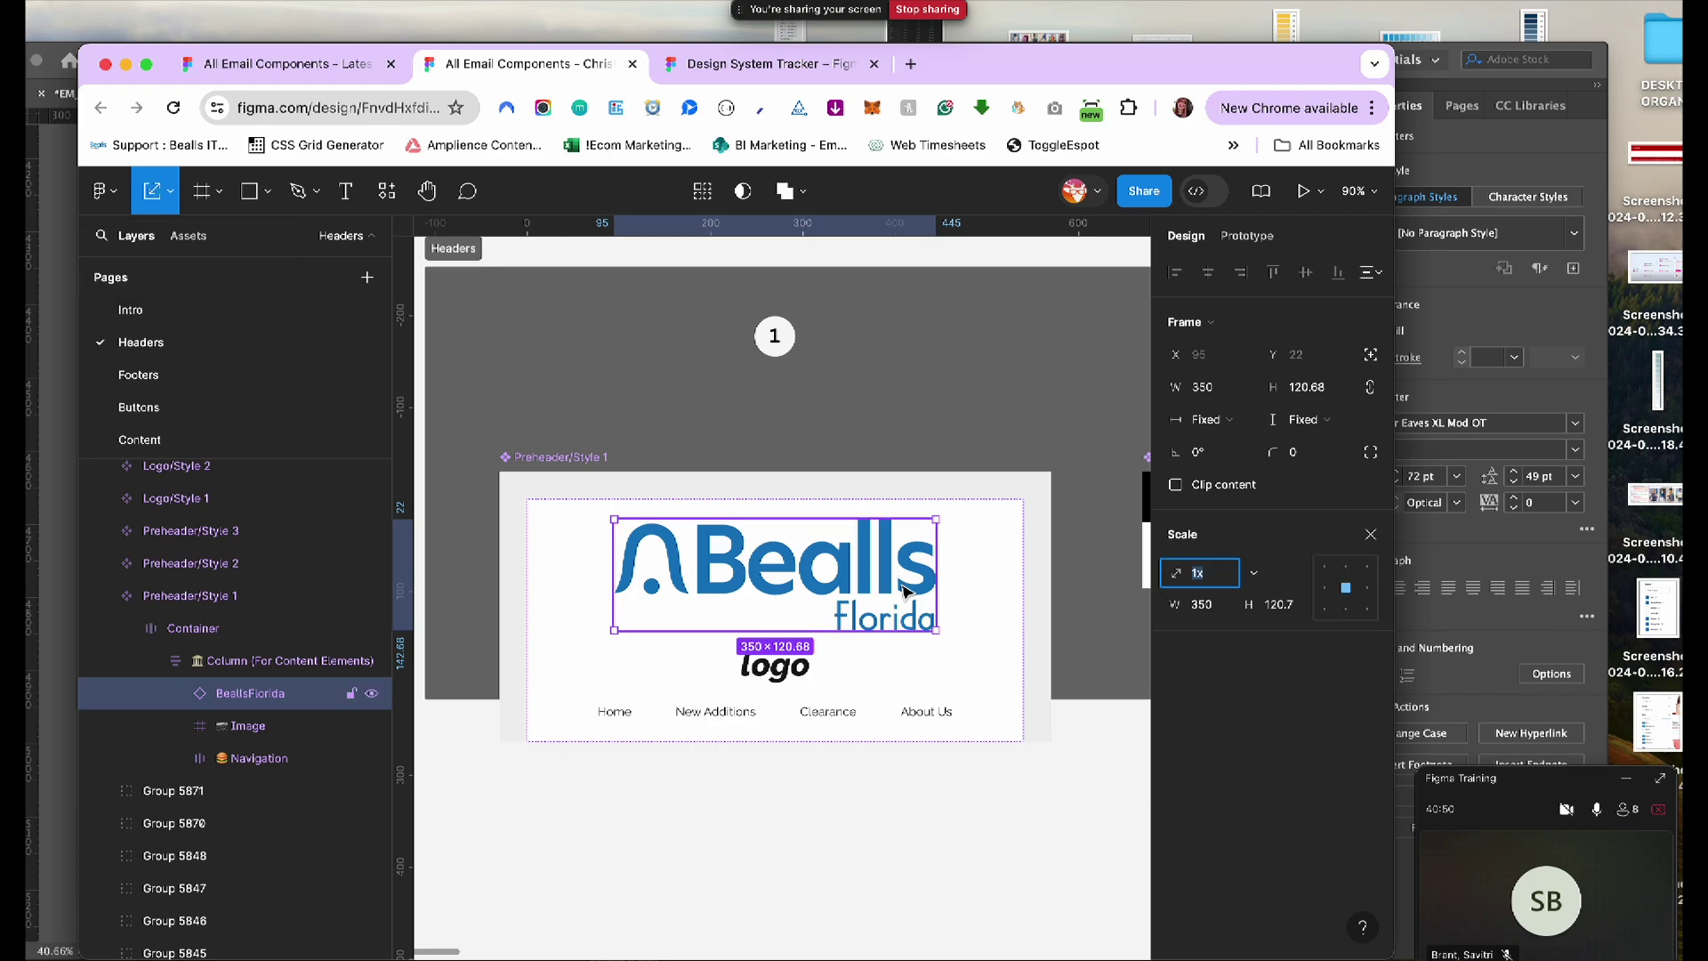
pyautogui.click(935, 628)
pyautogui.moveTo(934, 628); pyautogui.dragTo(857, 579)
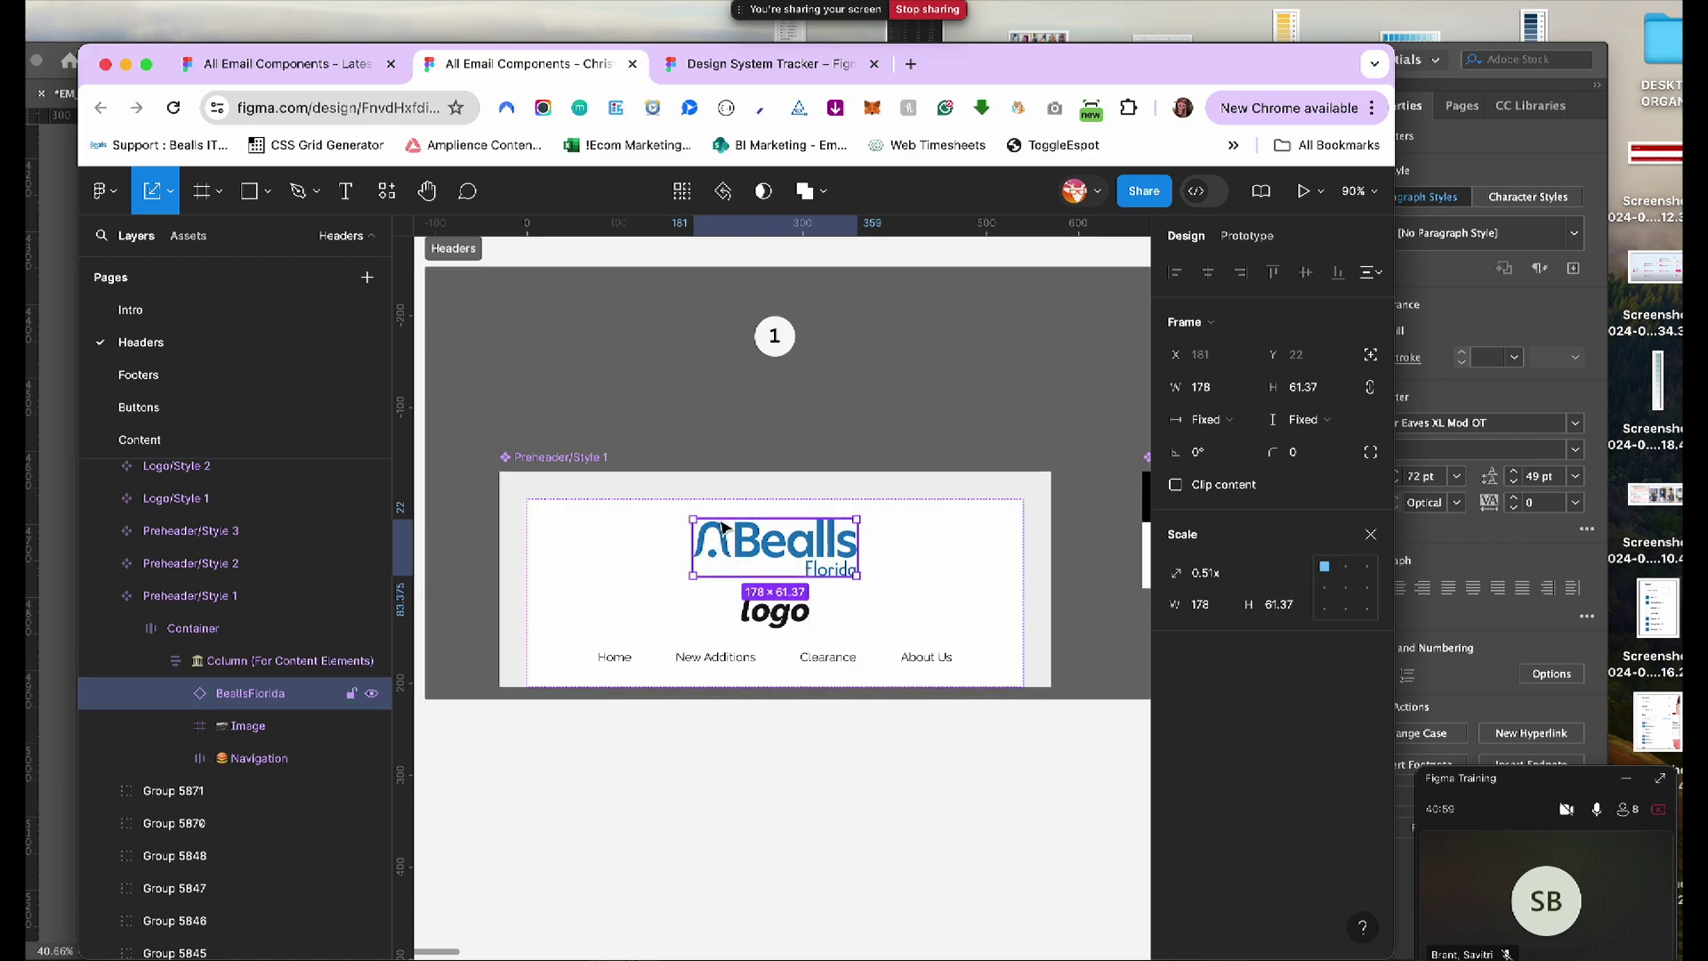
# Delete the placeholder logo image between the BeallsFlorida logo and the navigation links
pyautogui.click(782, 626)
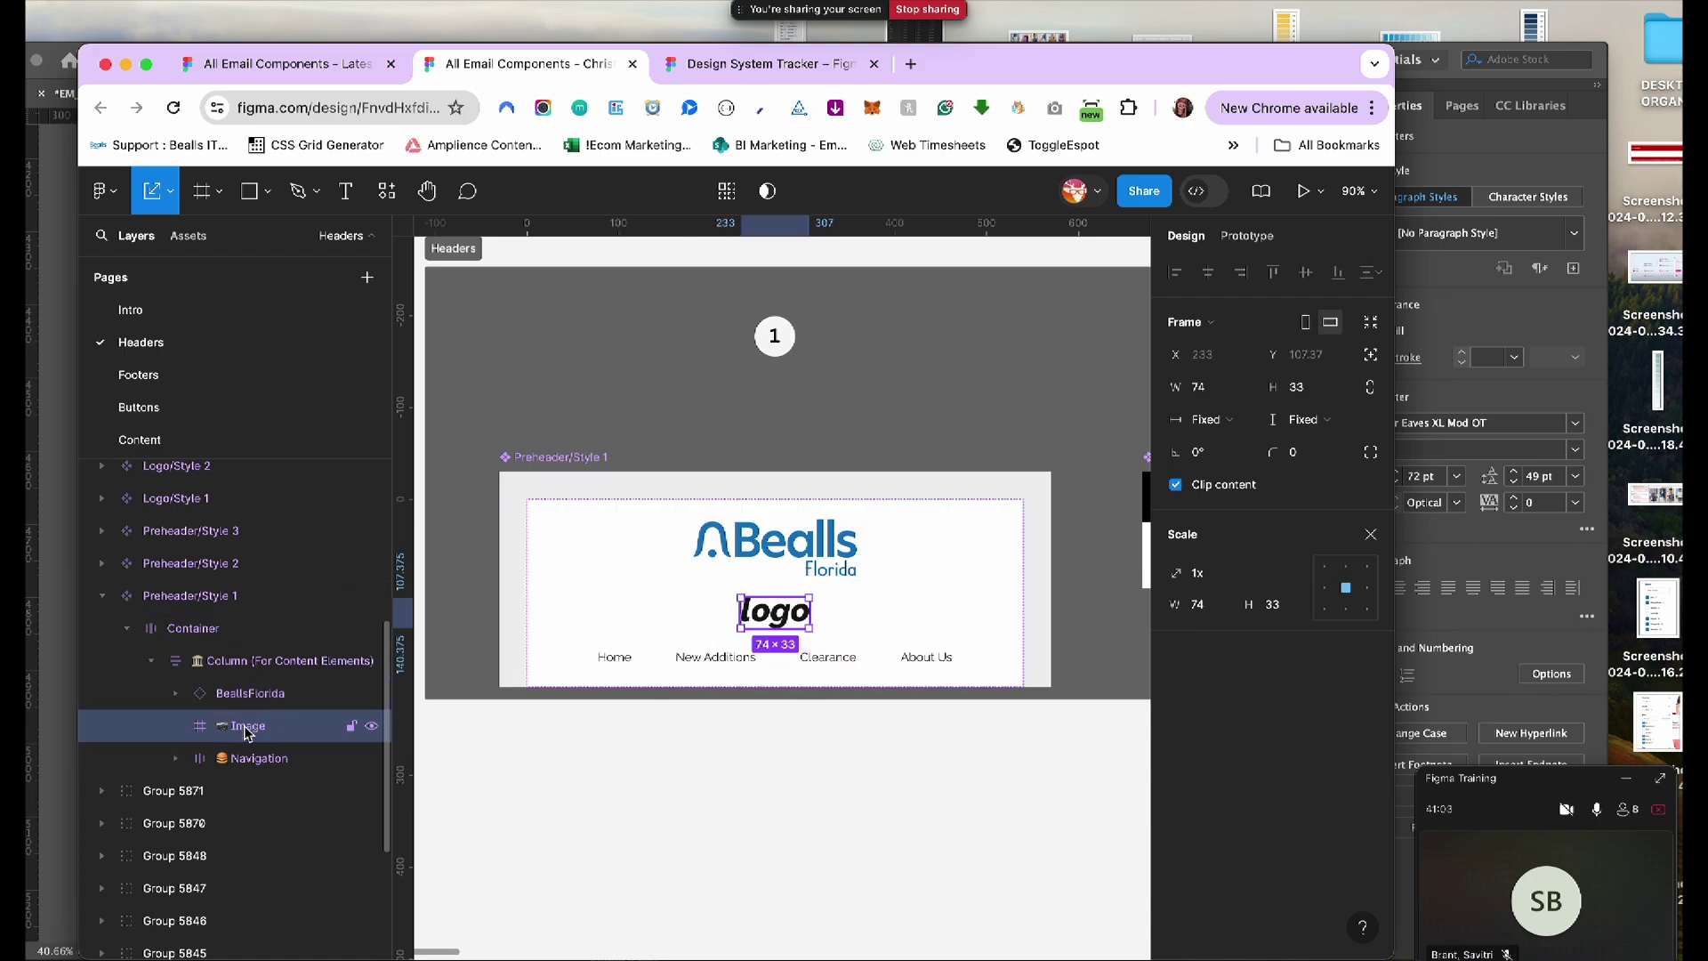
pyautogui.press('Delete')
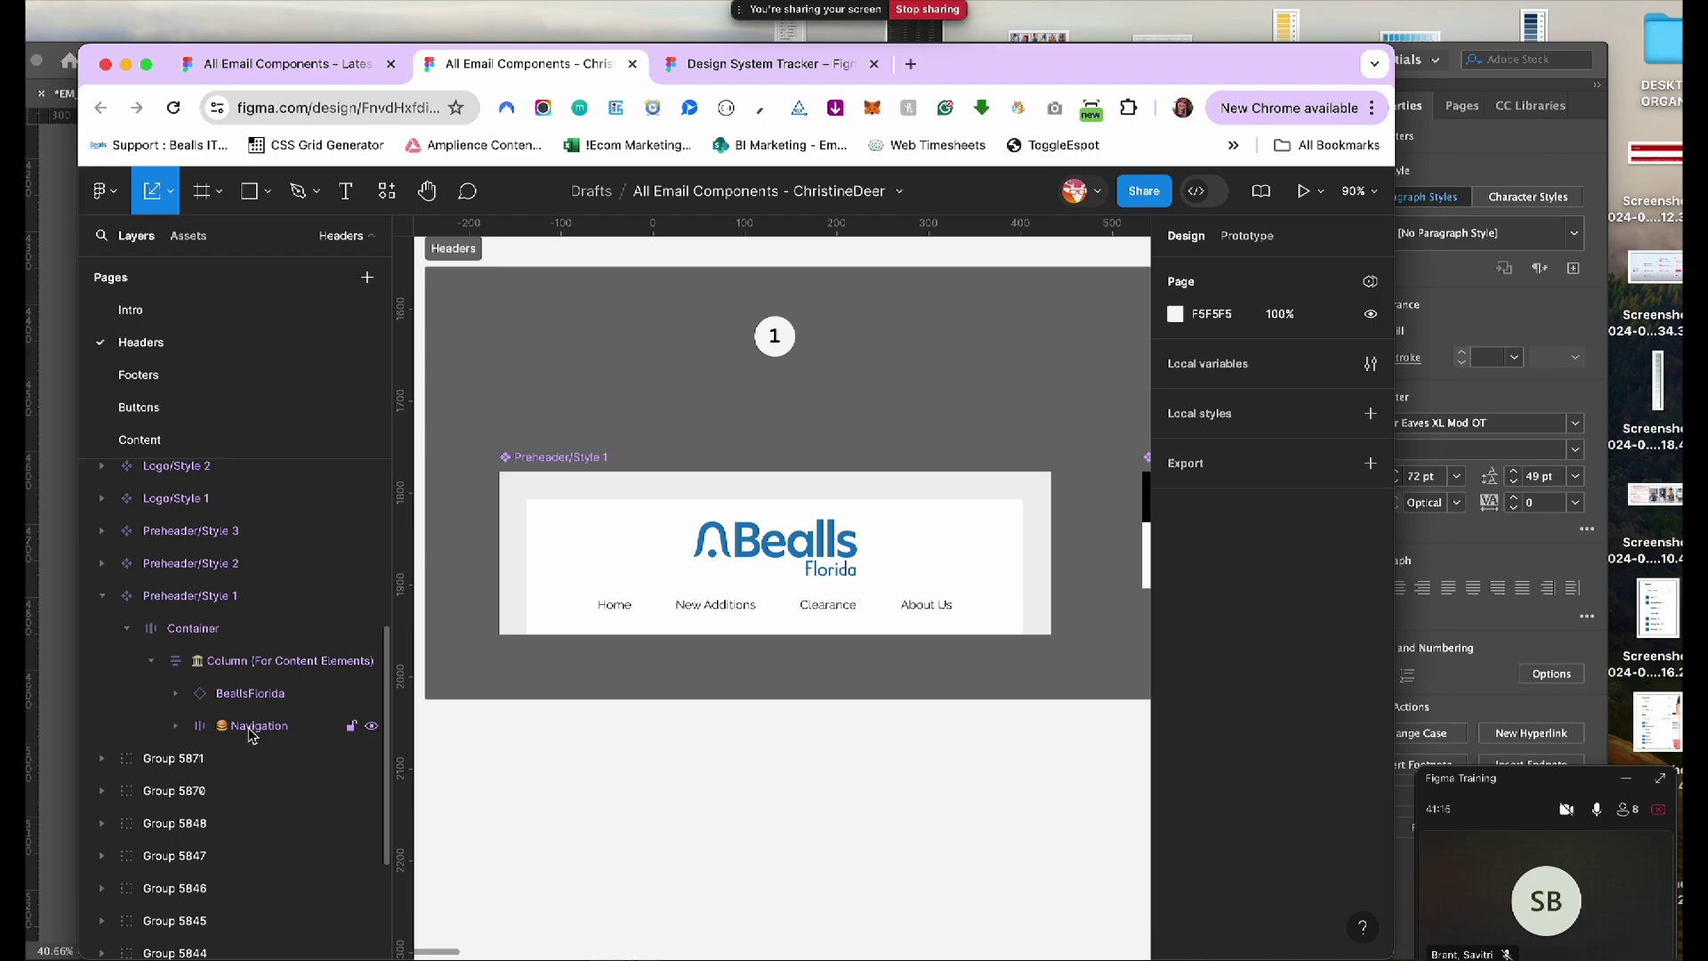
pyautogui.hscroll(10, 824, 599)
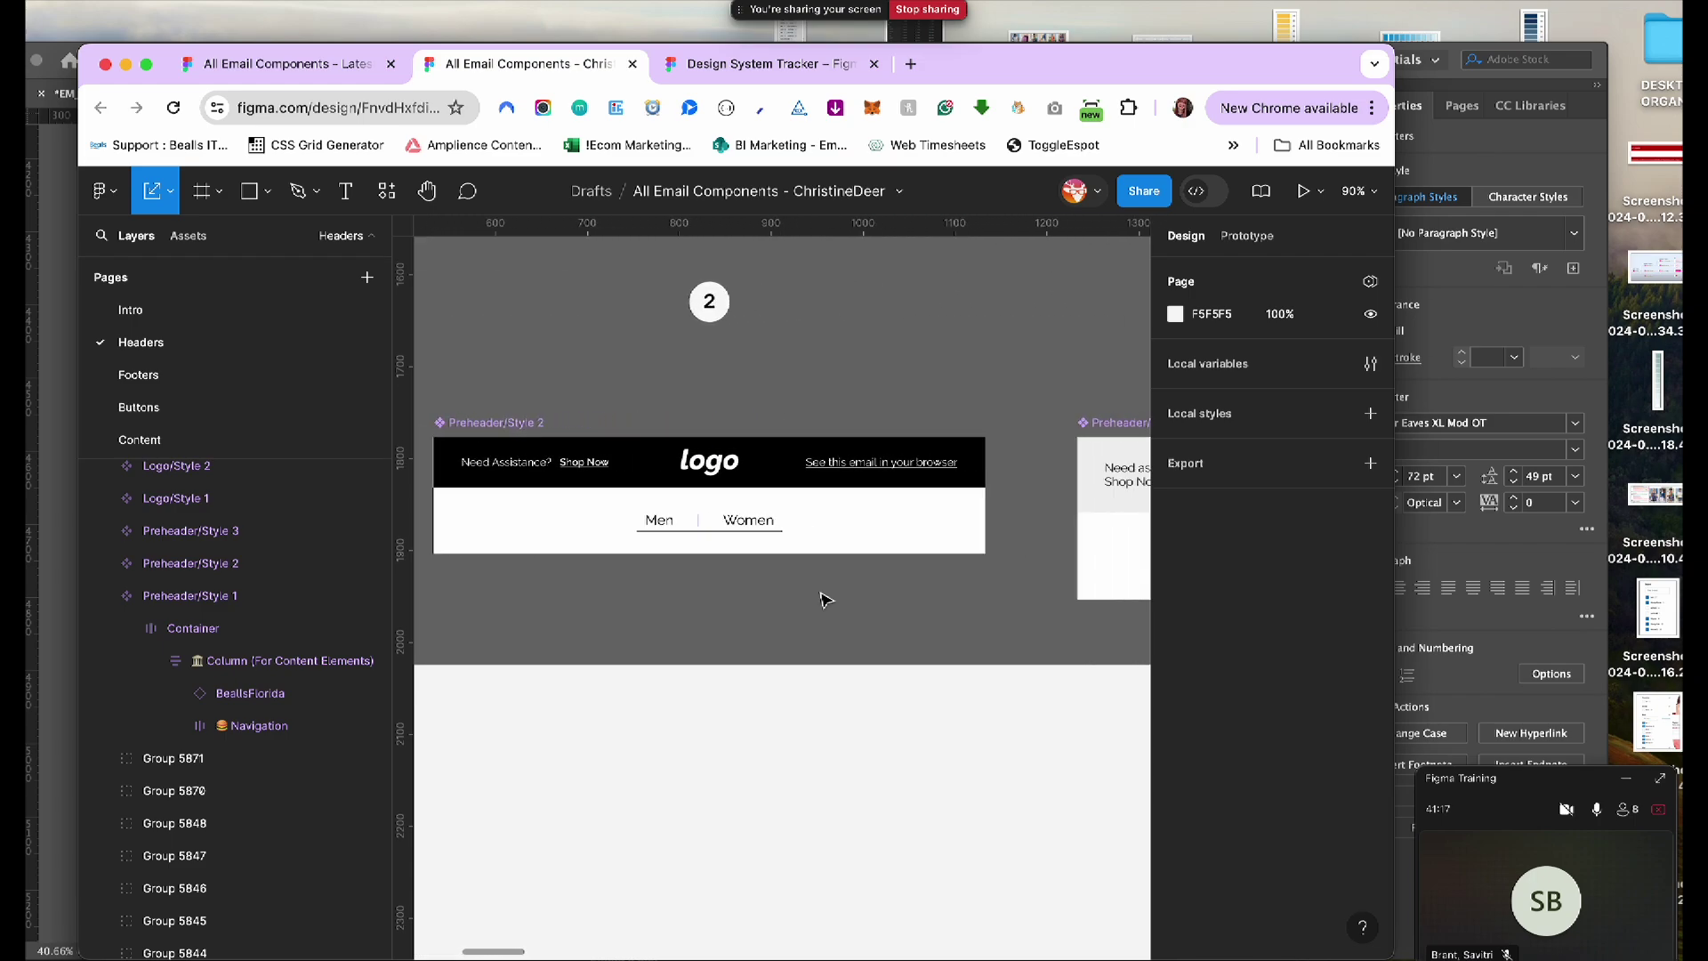
pyautogui.hscroll(10, 824, 599)
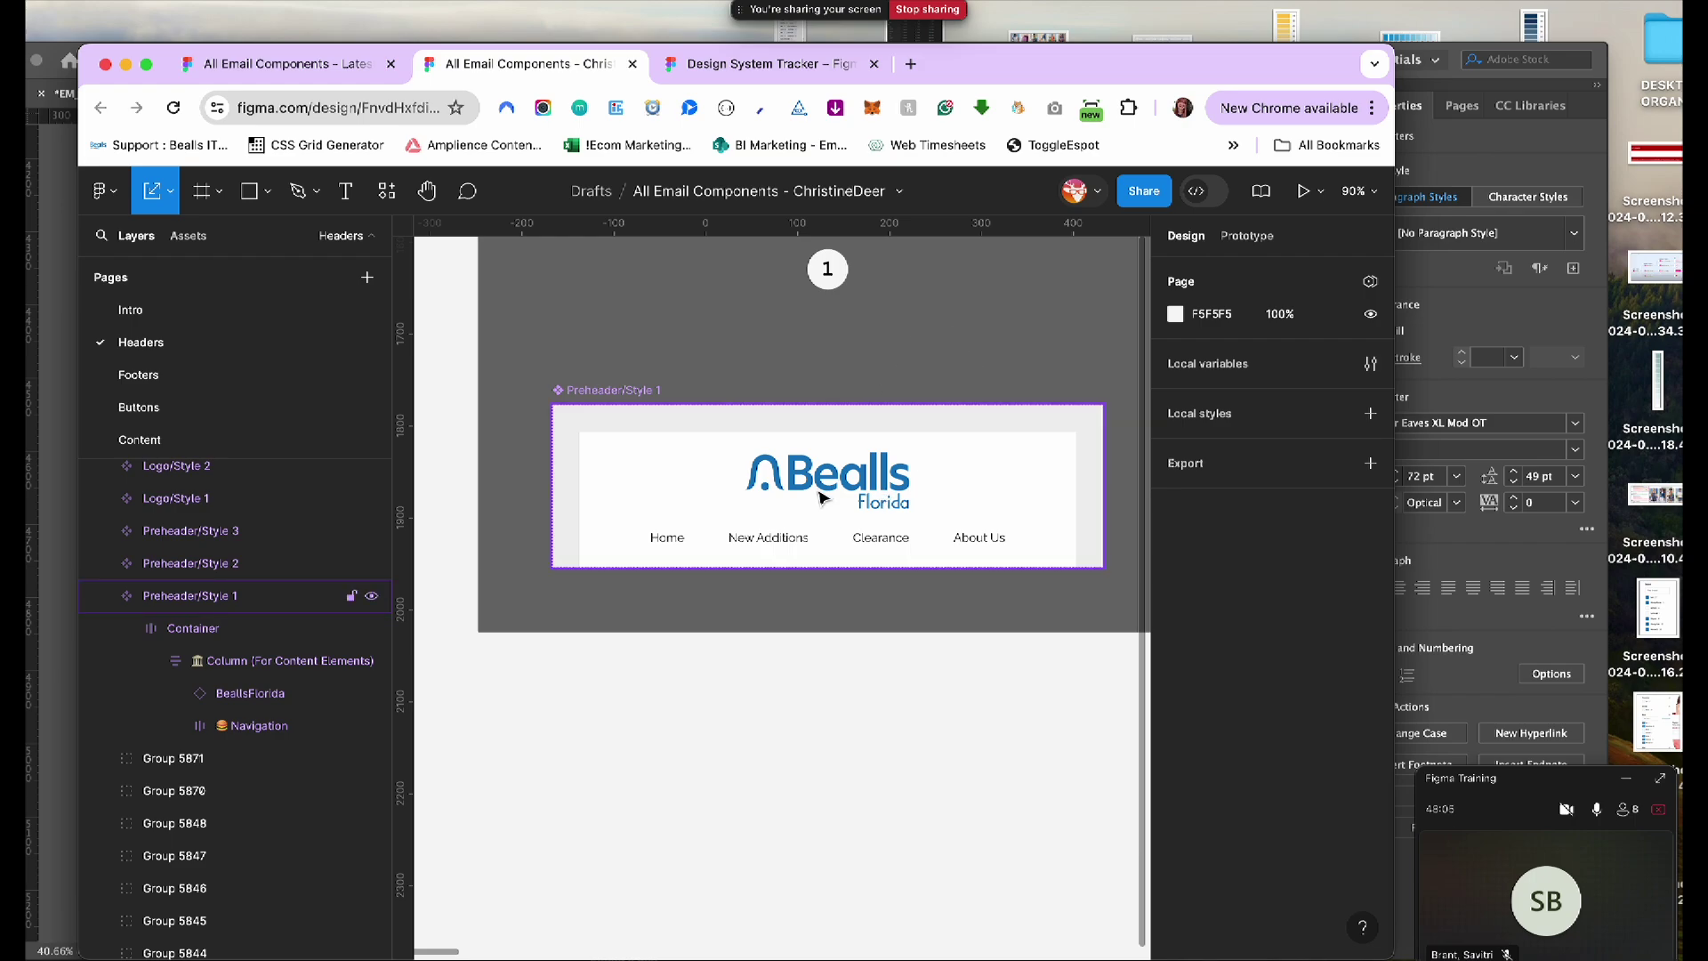
# Expand the Navigation layer in Preheader/Style 1 and select its first link, Home
pyautogui.click(884, 546)
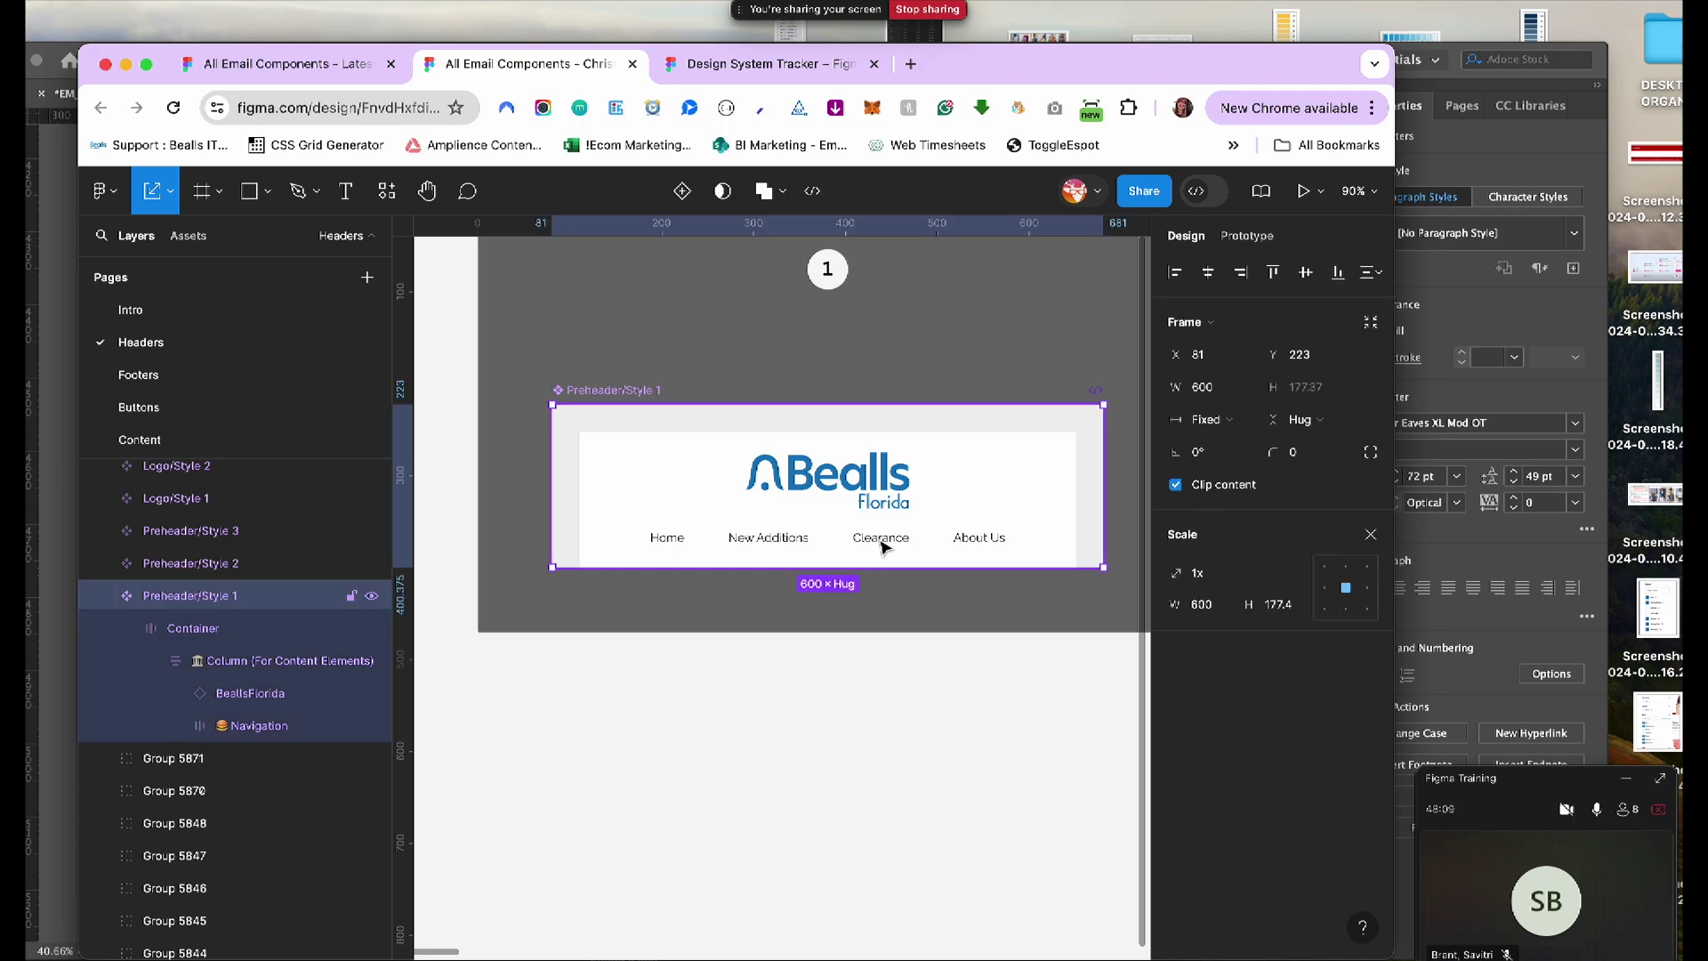
pyautogui.doubleClick(884, 546)
pyautogui.doubleClick(883, 547)
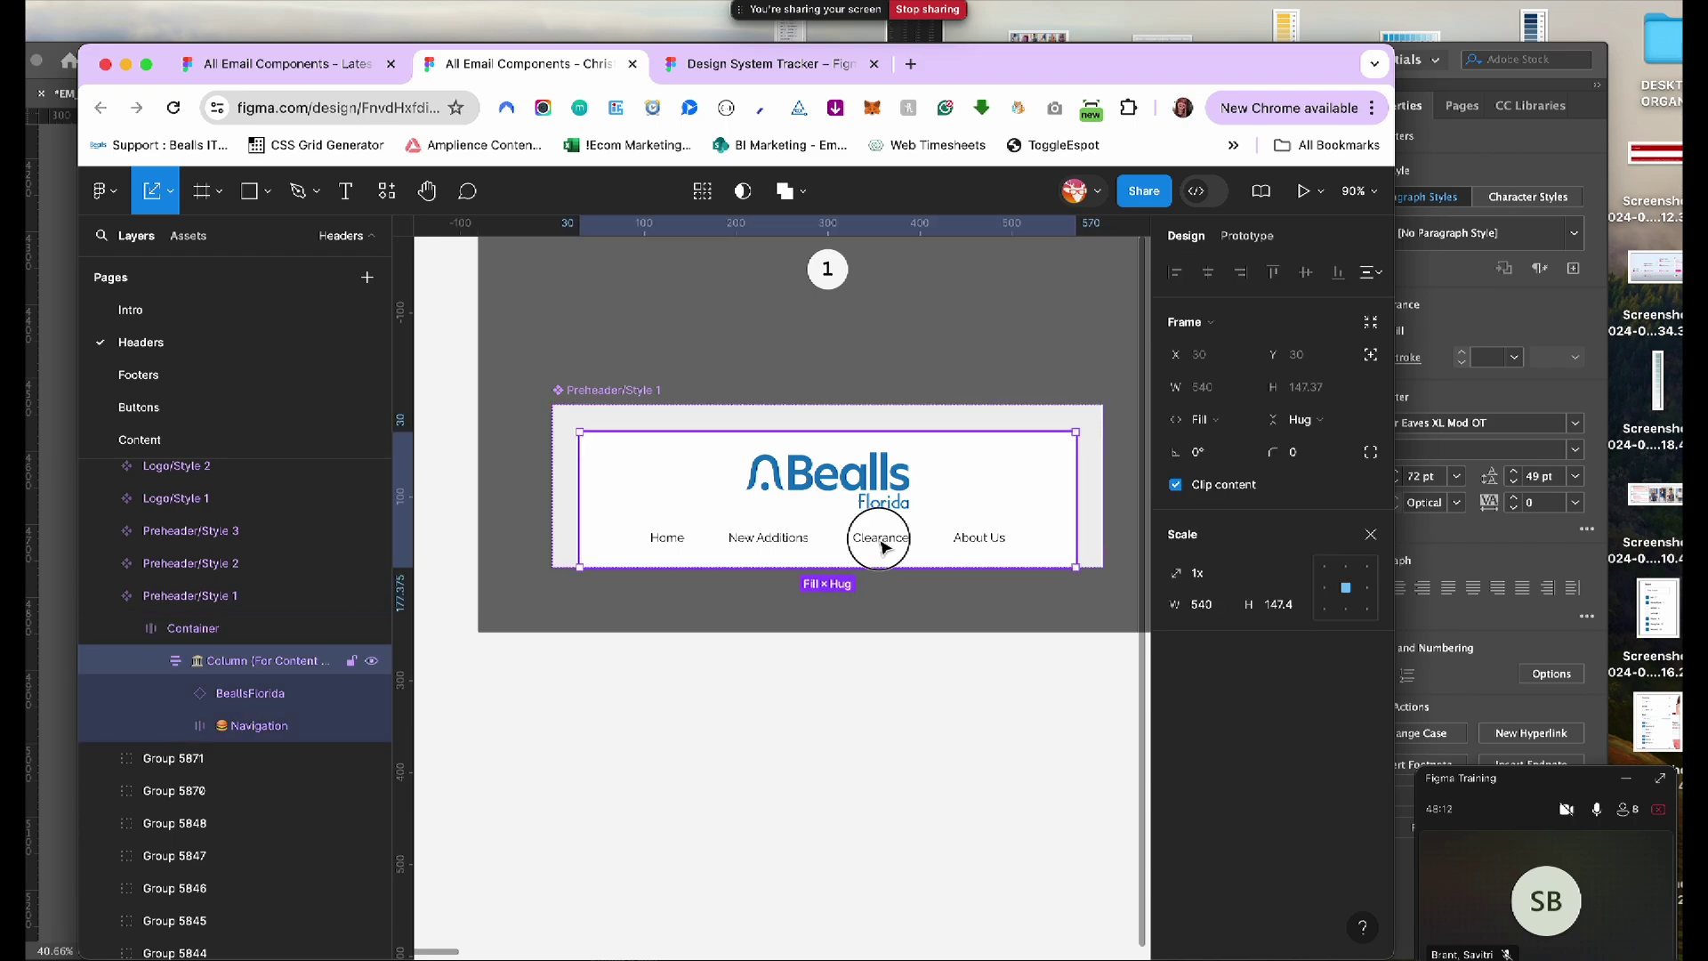
pyautogui.click(259, 726)
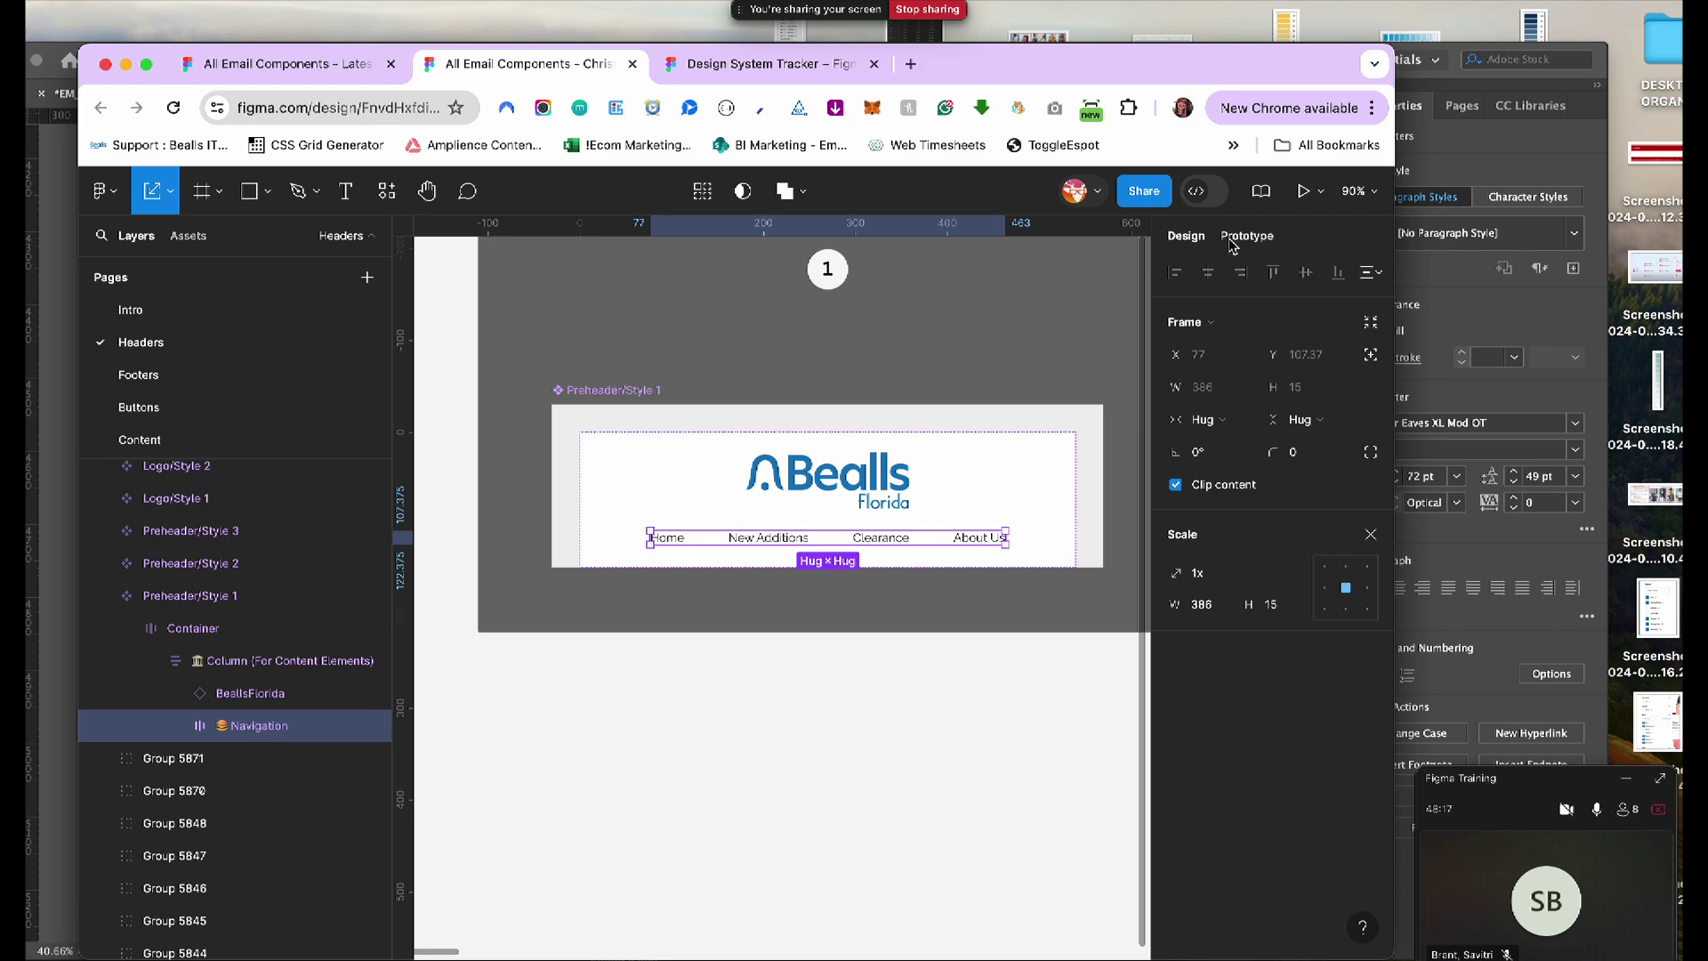
pyautogui.click(988, 612)
pyautogui.click(249, 727)
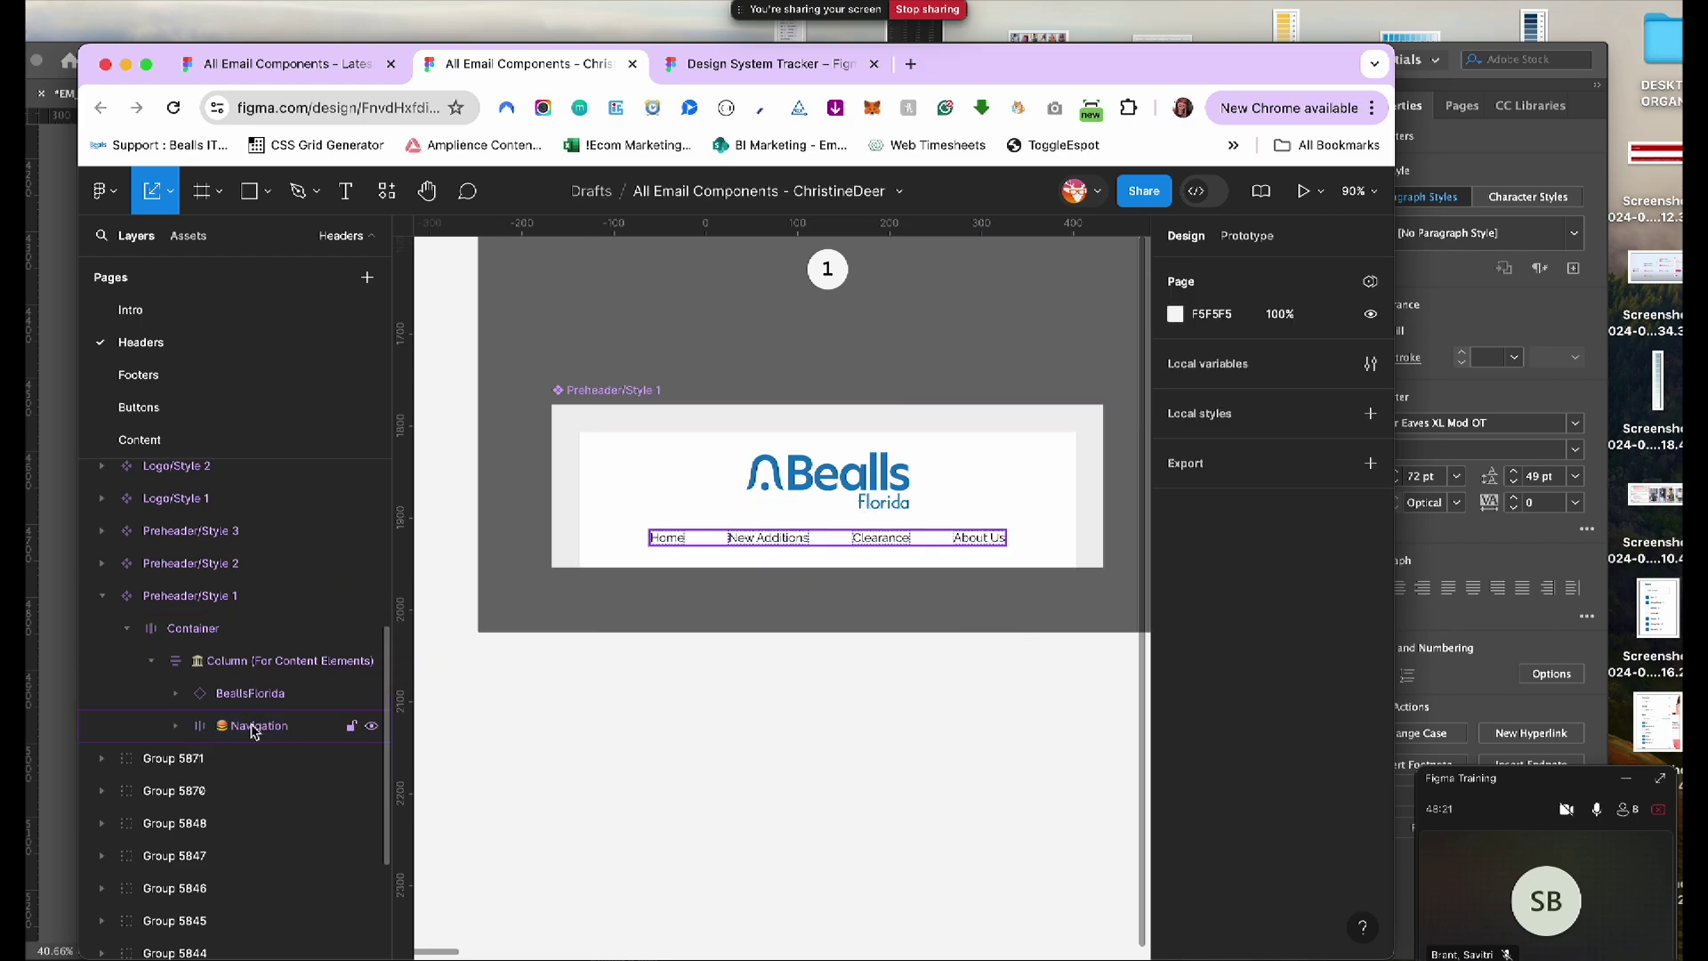
pyautogui.click(176, 726)
pyautogui.click(263, 758)
# Compare the Home link's prototype settings with its design properties
pyautogui.click(1231, 237)
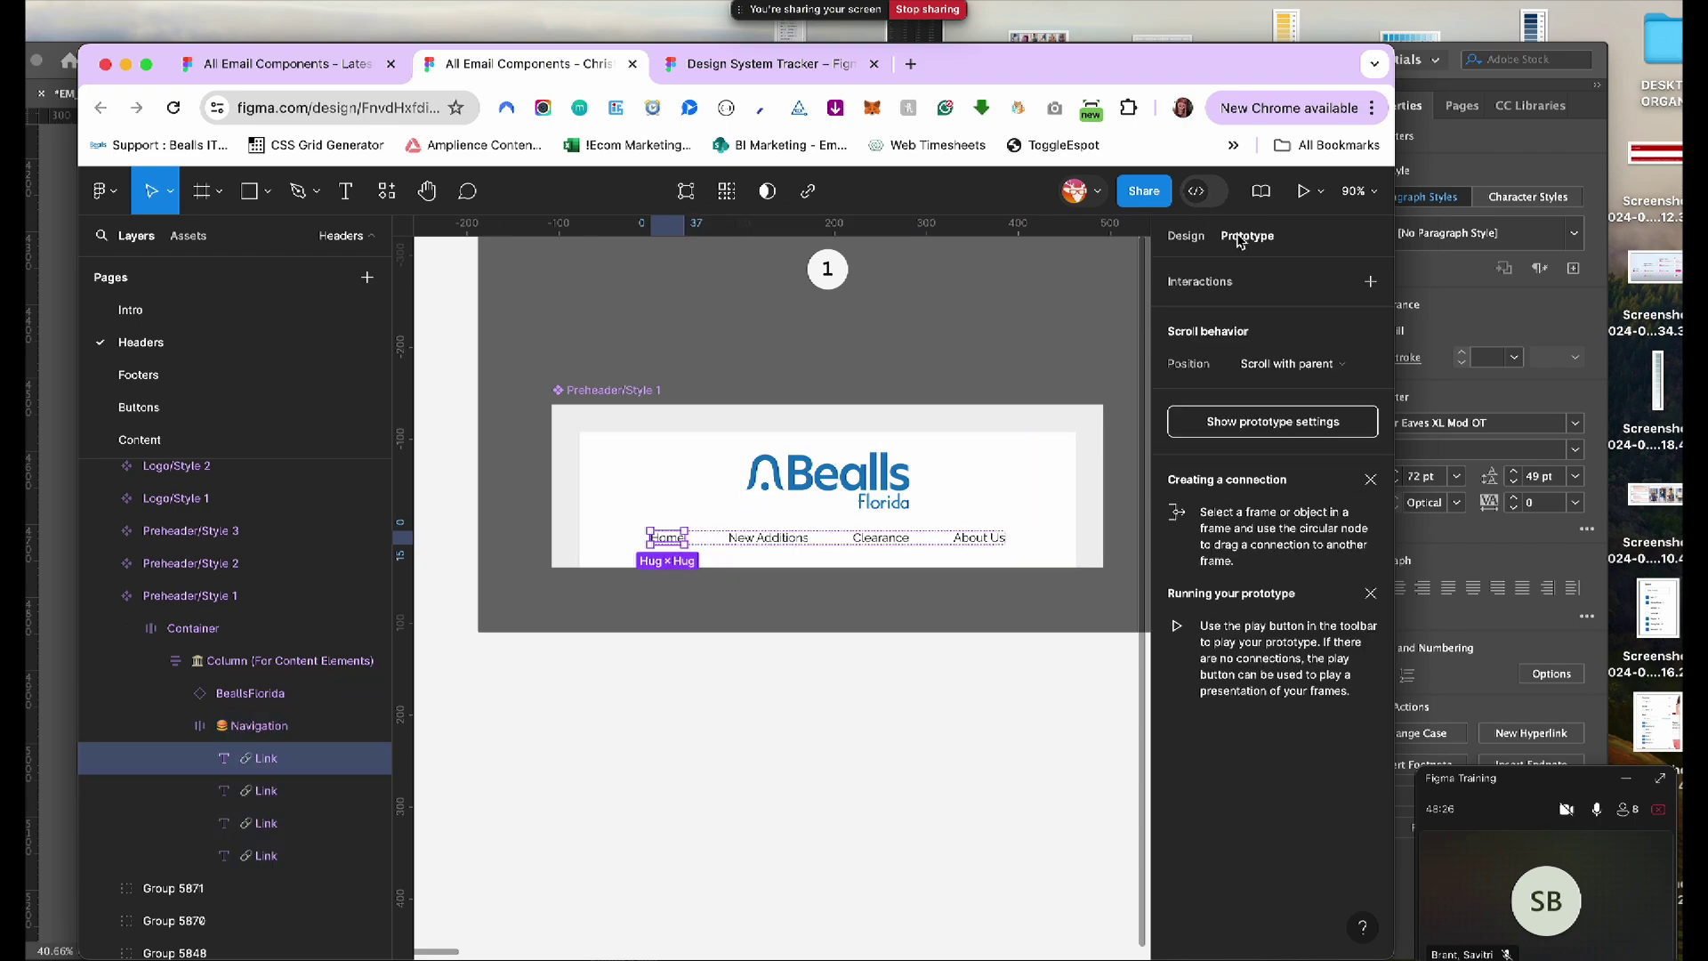
pyautogui.click(1186, 236)
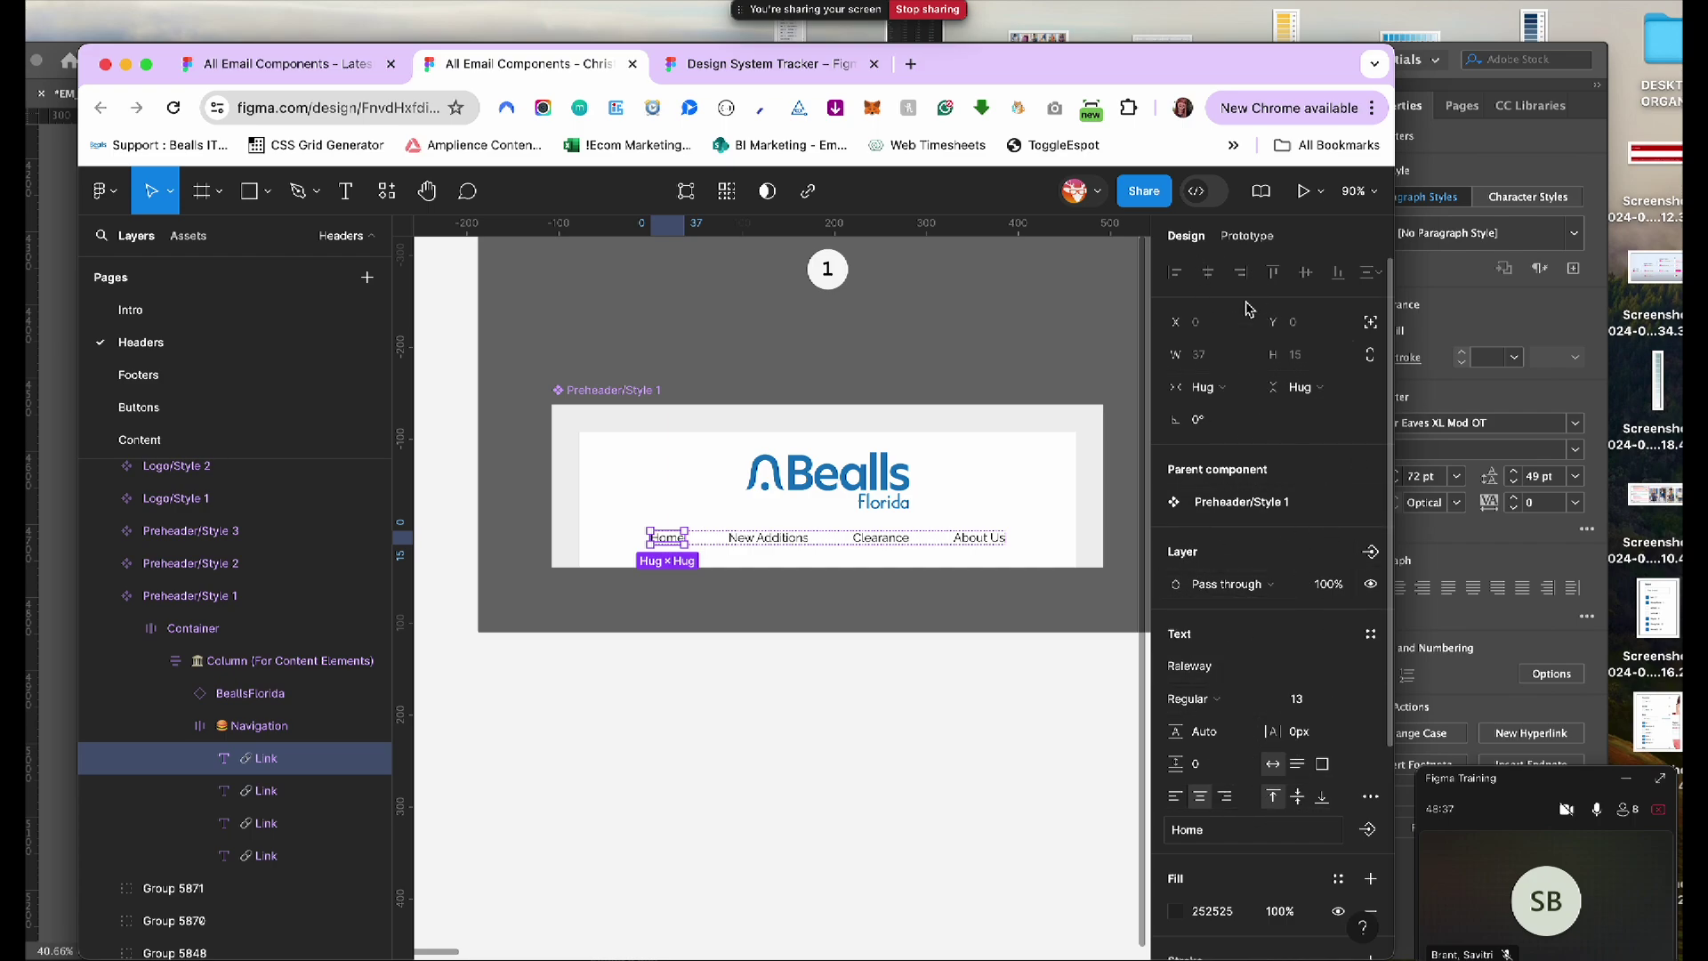
pyautogui.click(1247, 236)
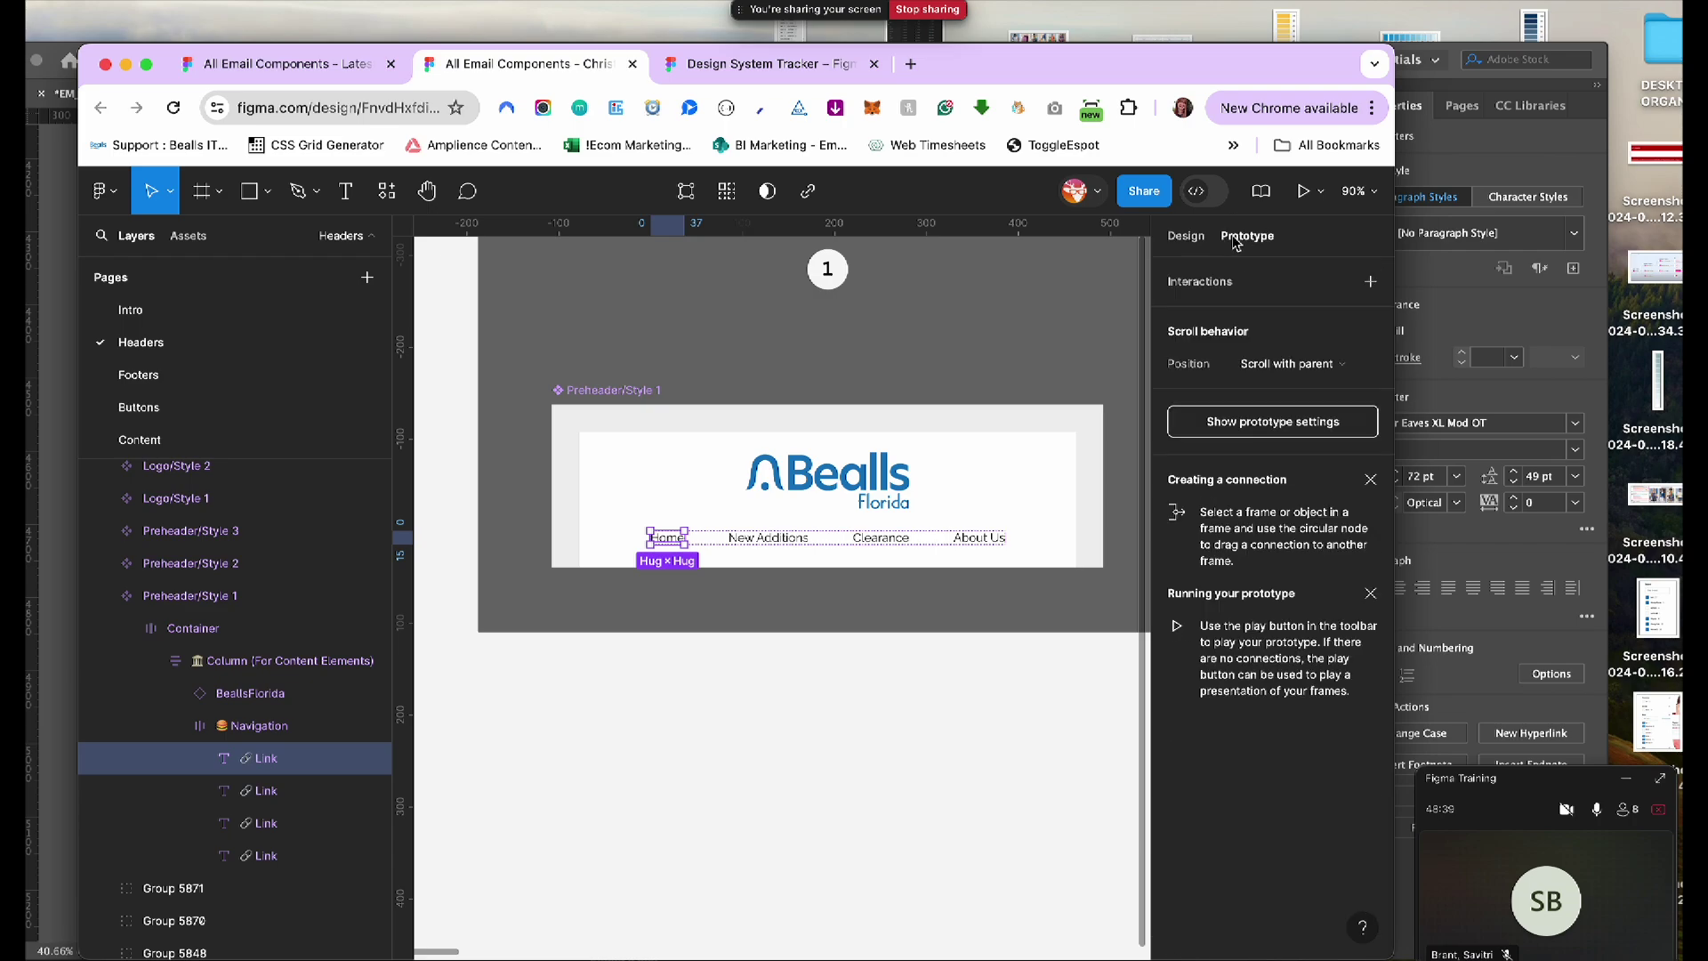
pyautogui.click(1195, 239)
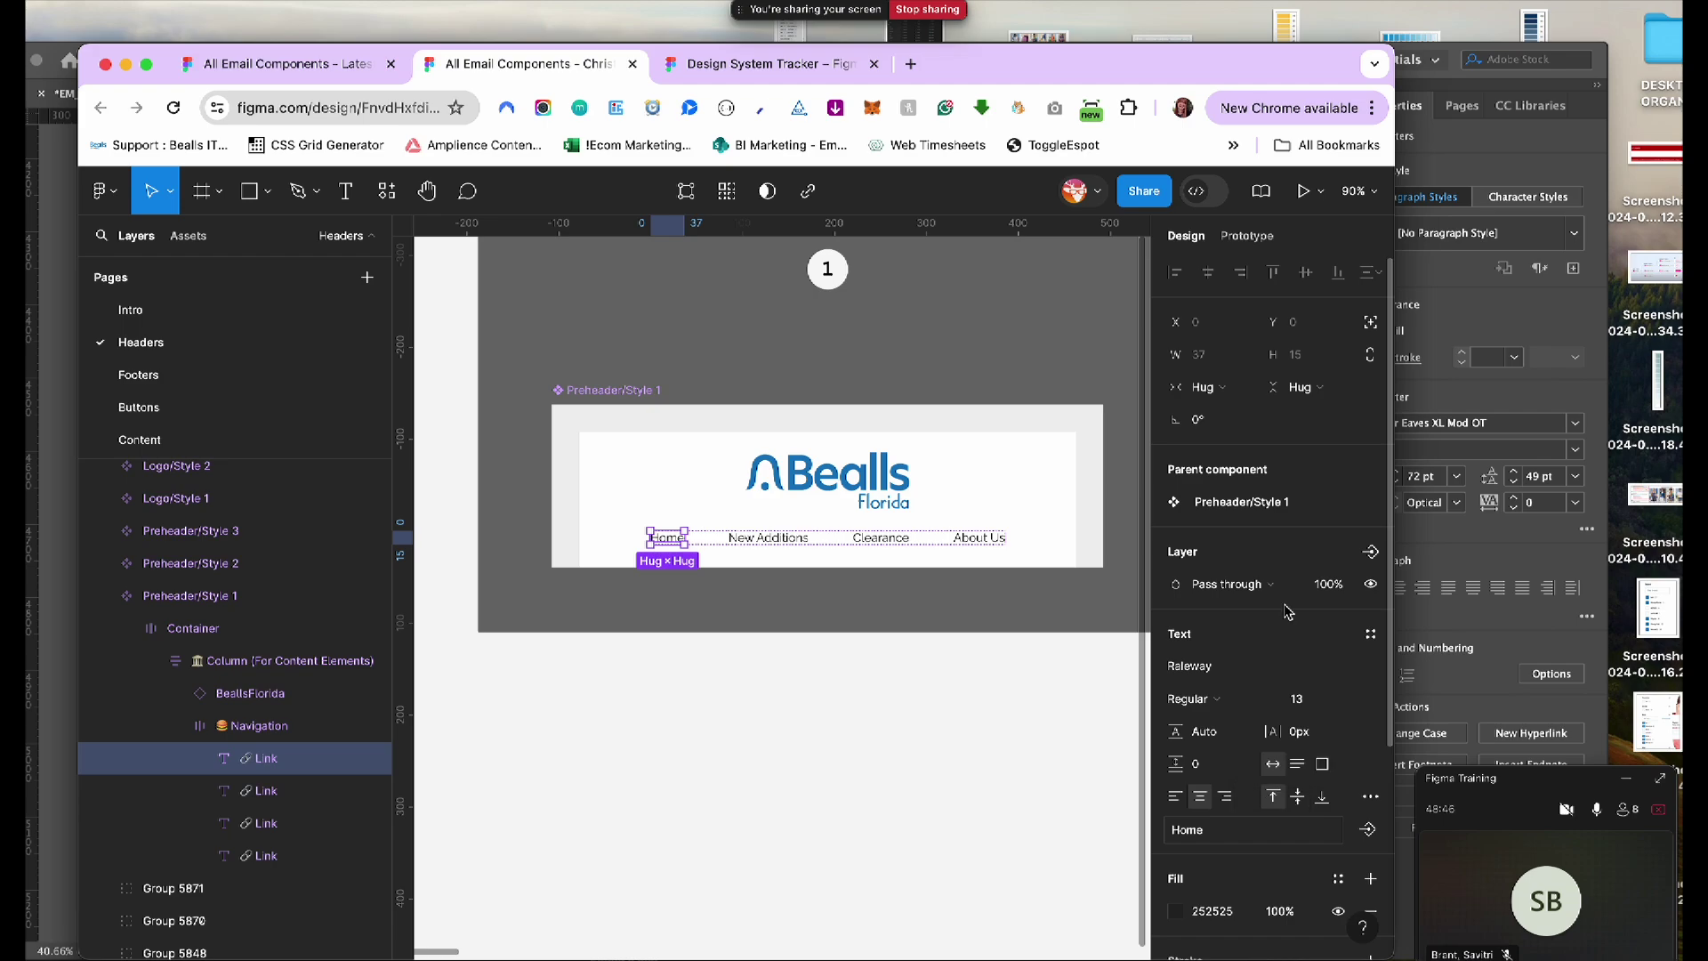
# Select the whole Navigation layer and open the library color styles for its 252525 selection color
pyautogui.click(267, 727)
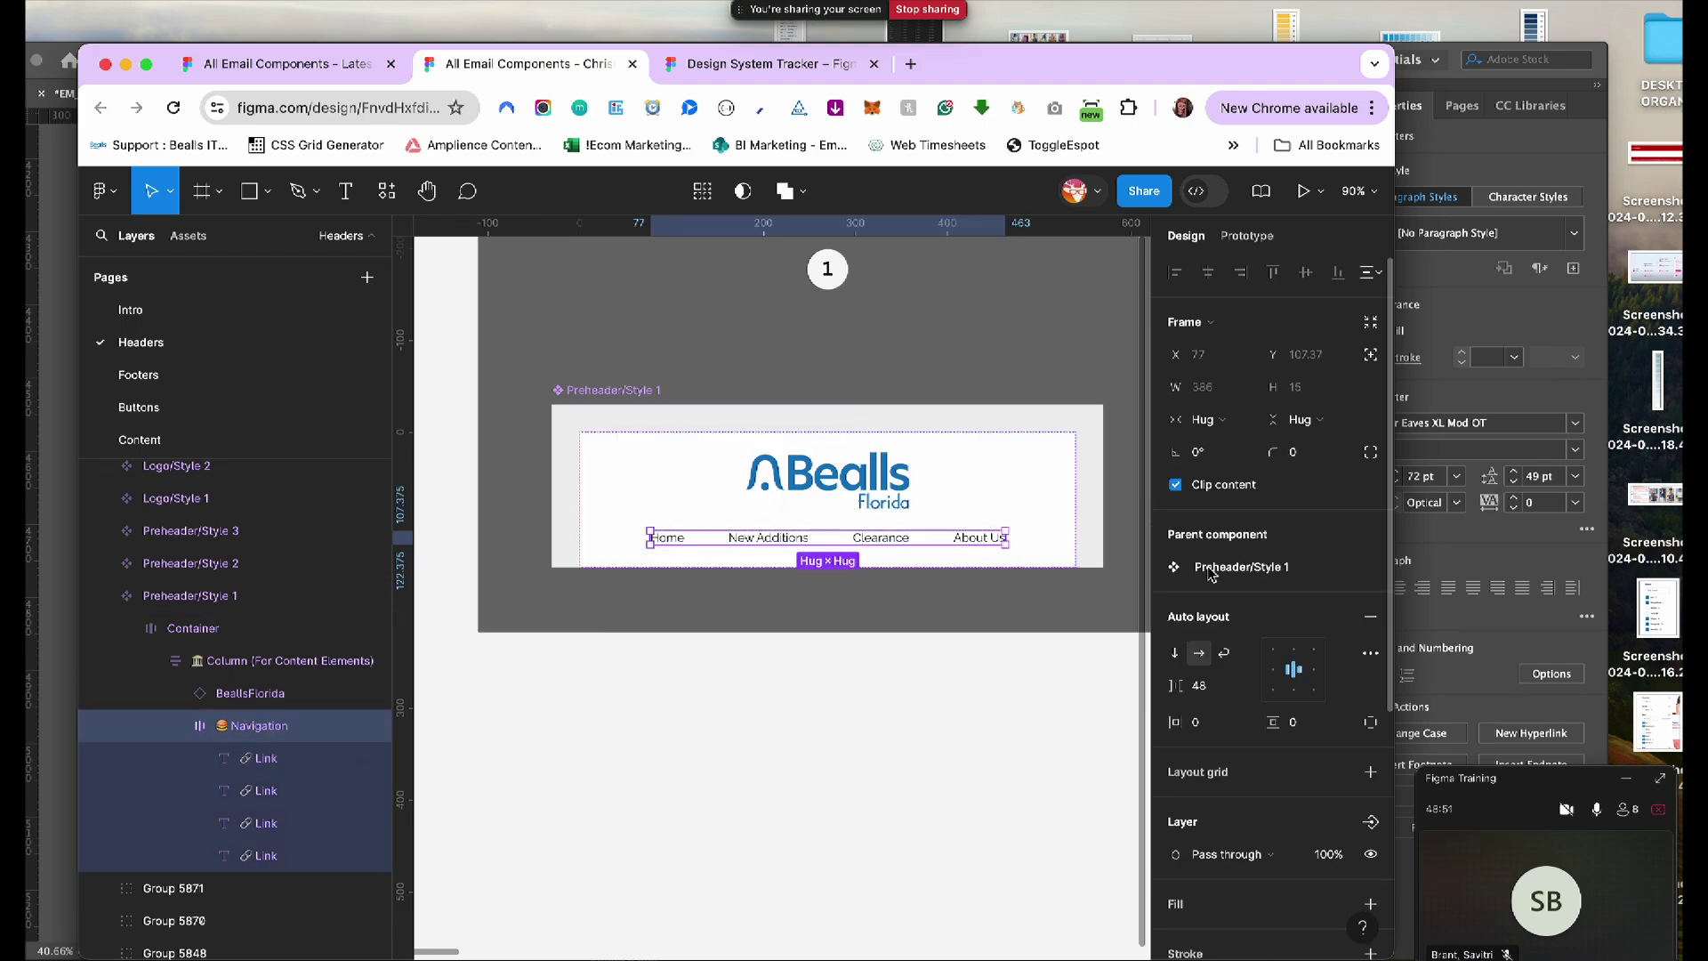
pyautogui.scroll(-5, 1219, 599)
pyautogui.scroll(-3, 1219, 598)
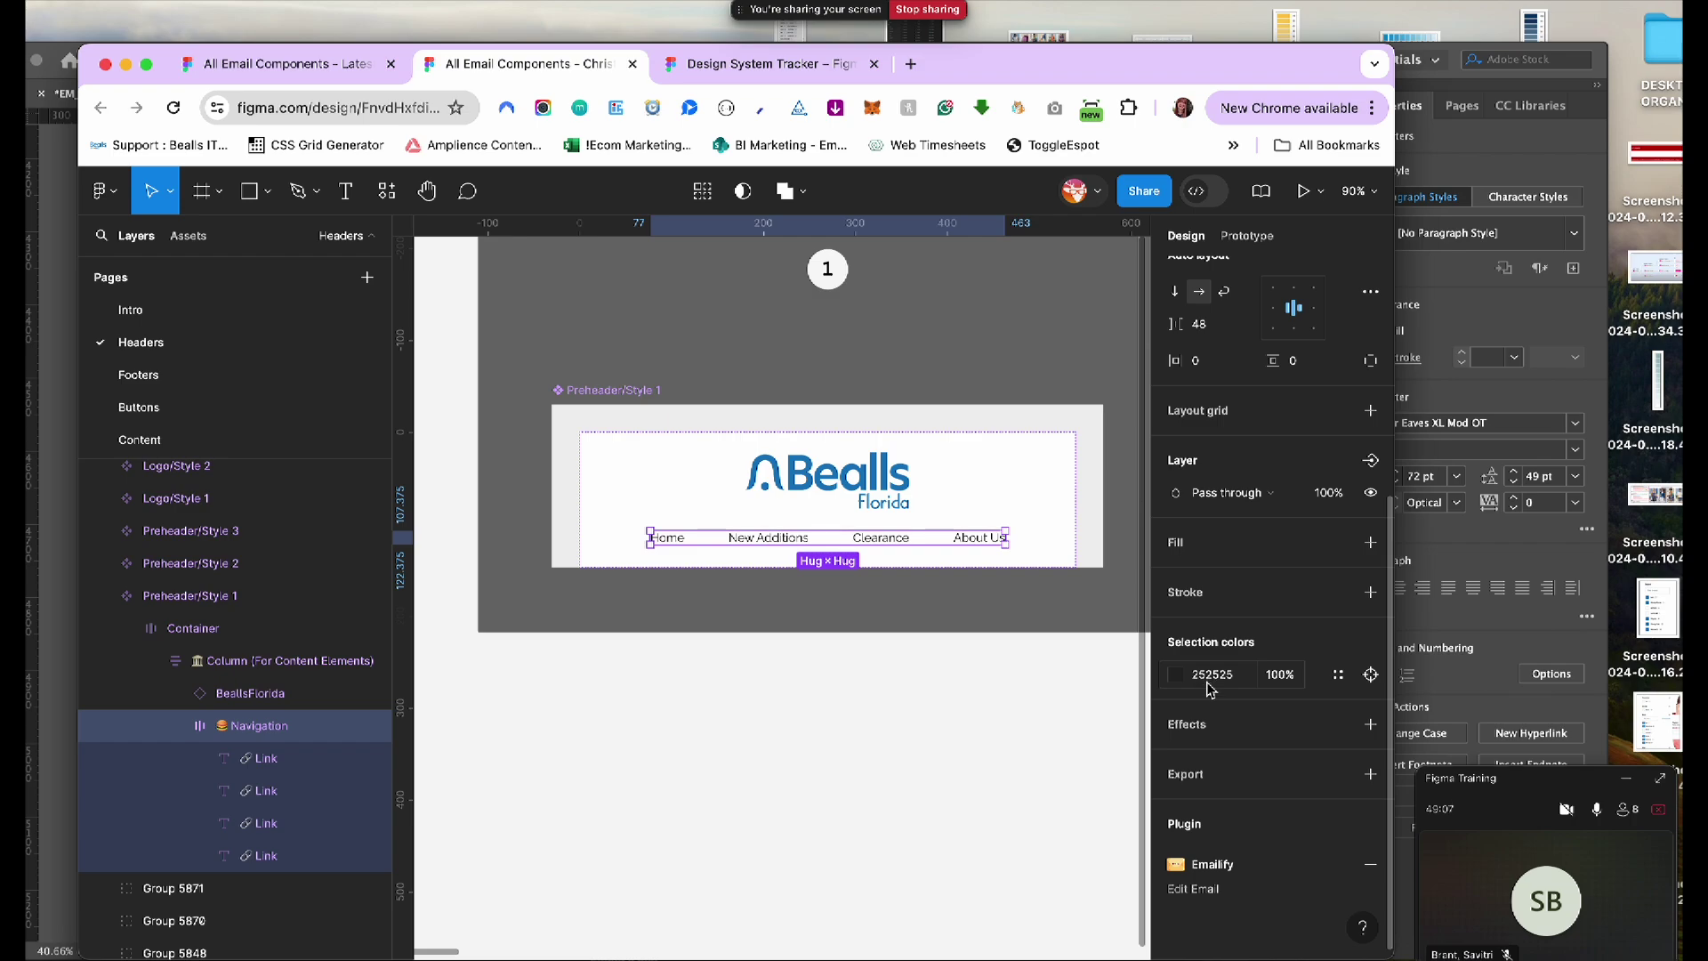
pyautogui.click(1340, 679)
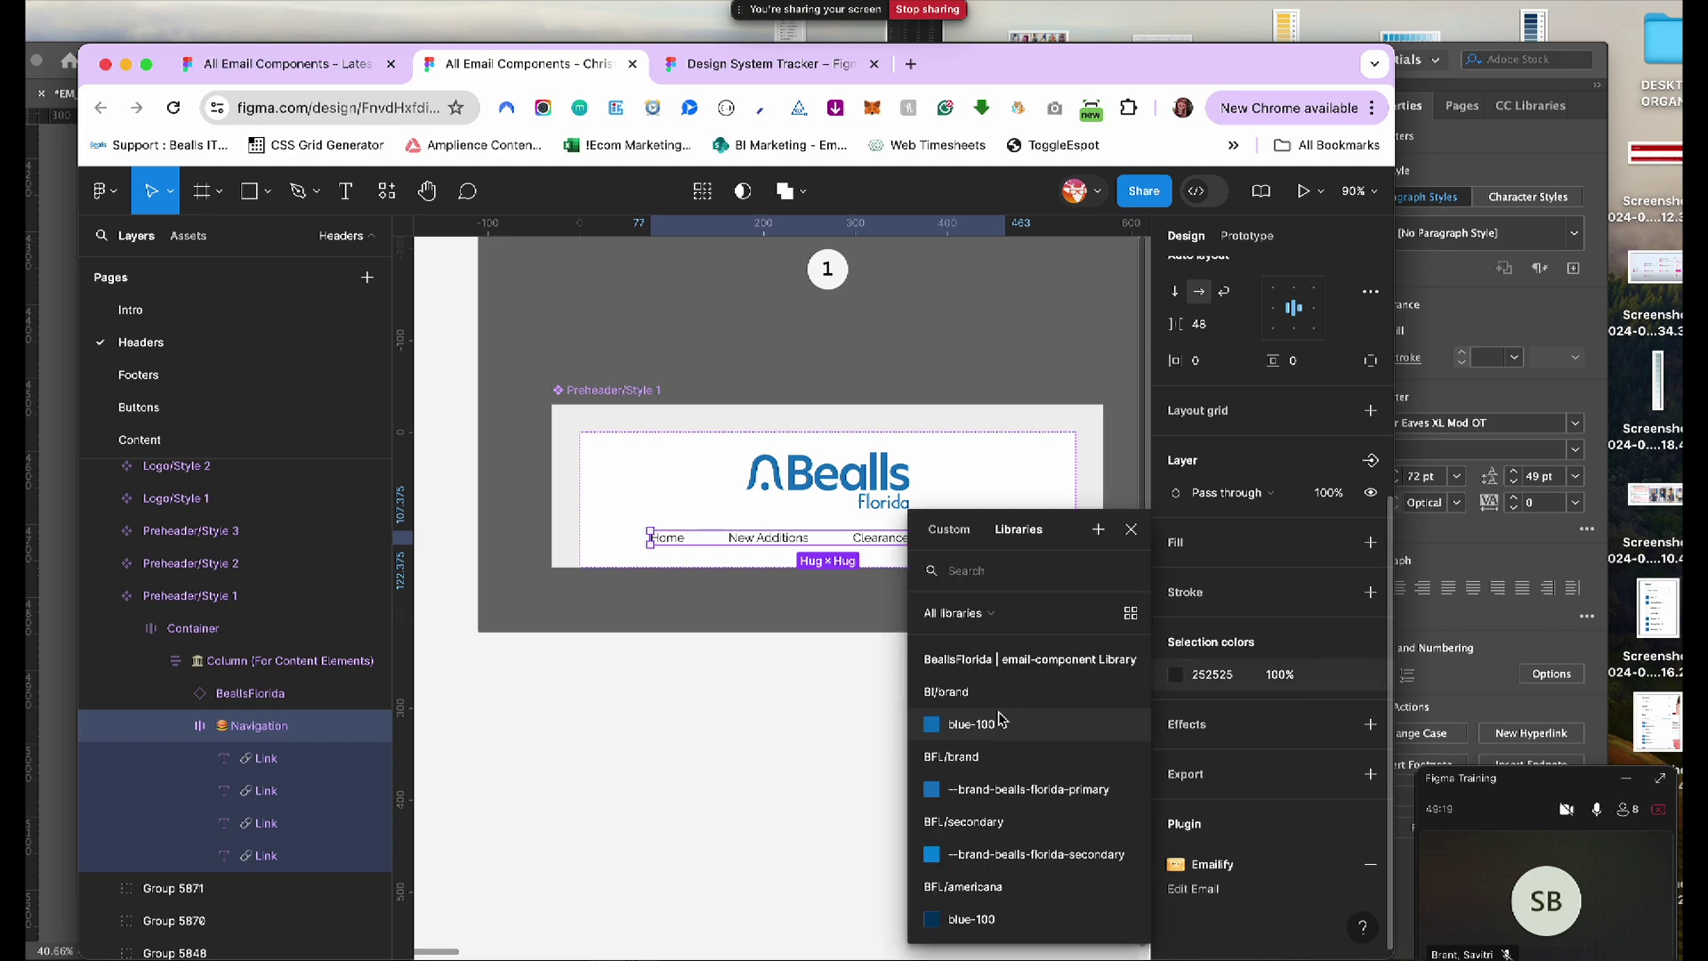
# Try the --brand-bealls-florida-primary color on the navigation links, followed by BFL/core grey-100 found by searching "grey"
pyautogui.click(1006, 789)
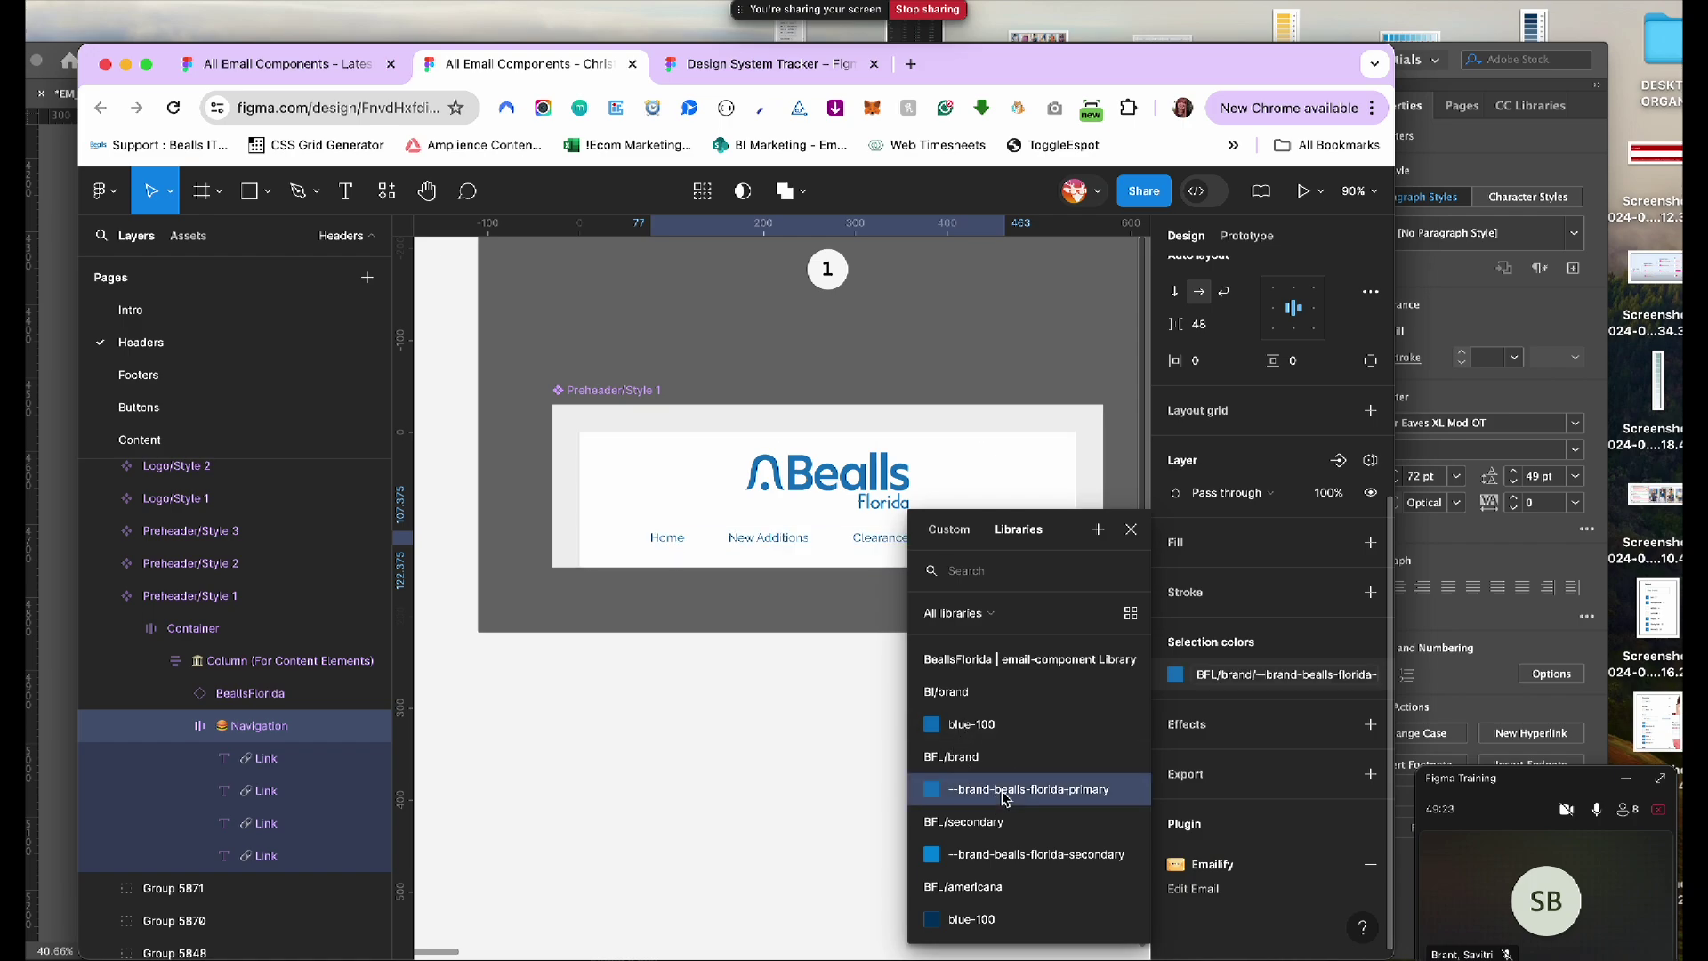
pyautogui.click(997, 572)
pyautogui.write('grey')
pyautogui.click(974, 725)
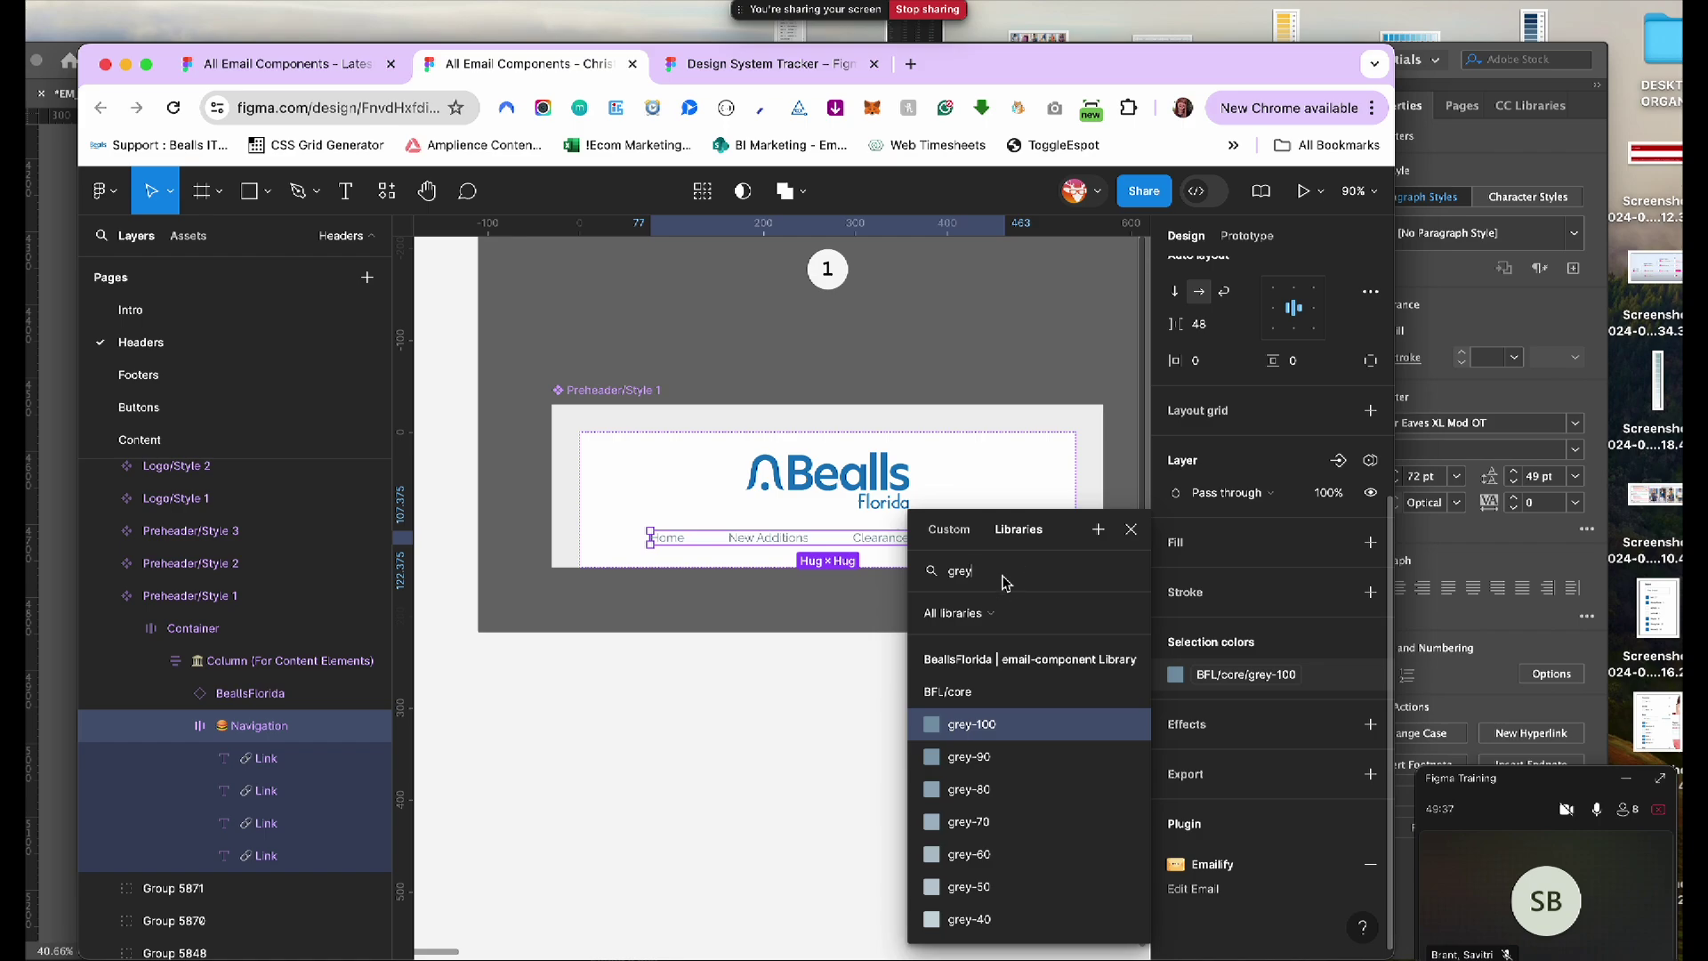
# Search the library colors for "basic", apply BFL/basic grey-100 to the navigation links, and deselect them
pyautogui.press('BackSpace')
pyautogui.press('BackSpace')
pyautogui.press('BackSpace')
pyautogui.press('BackSpace')
pyautogui.write('basic')
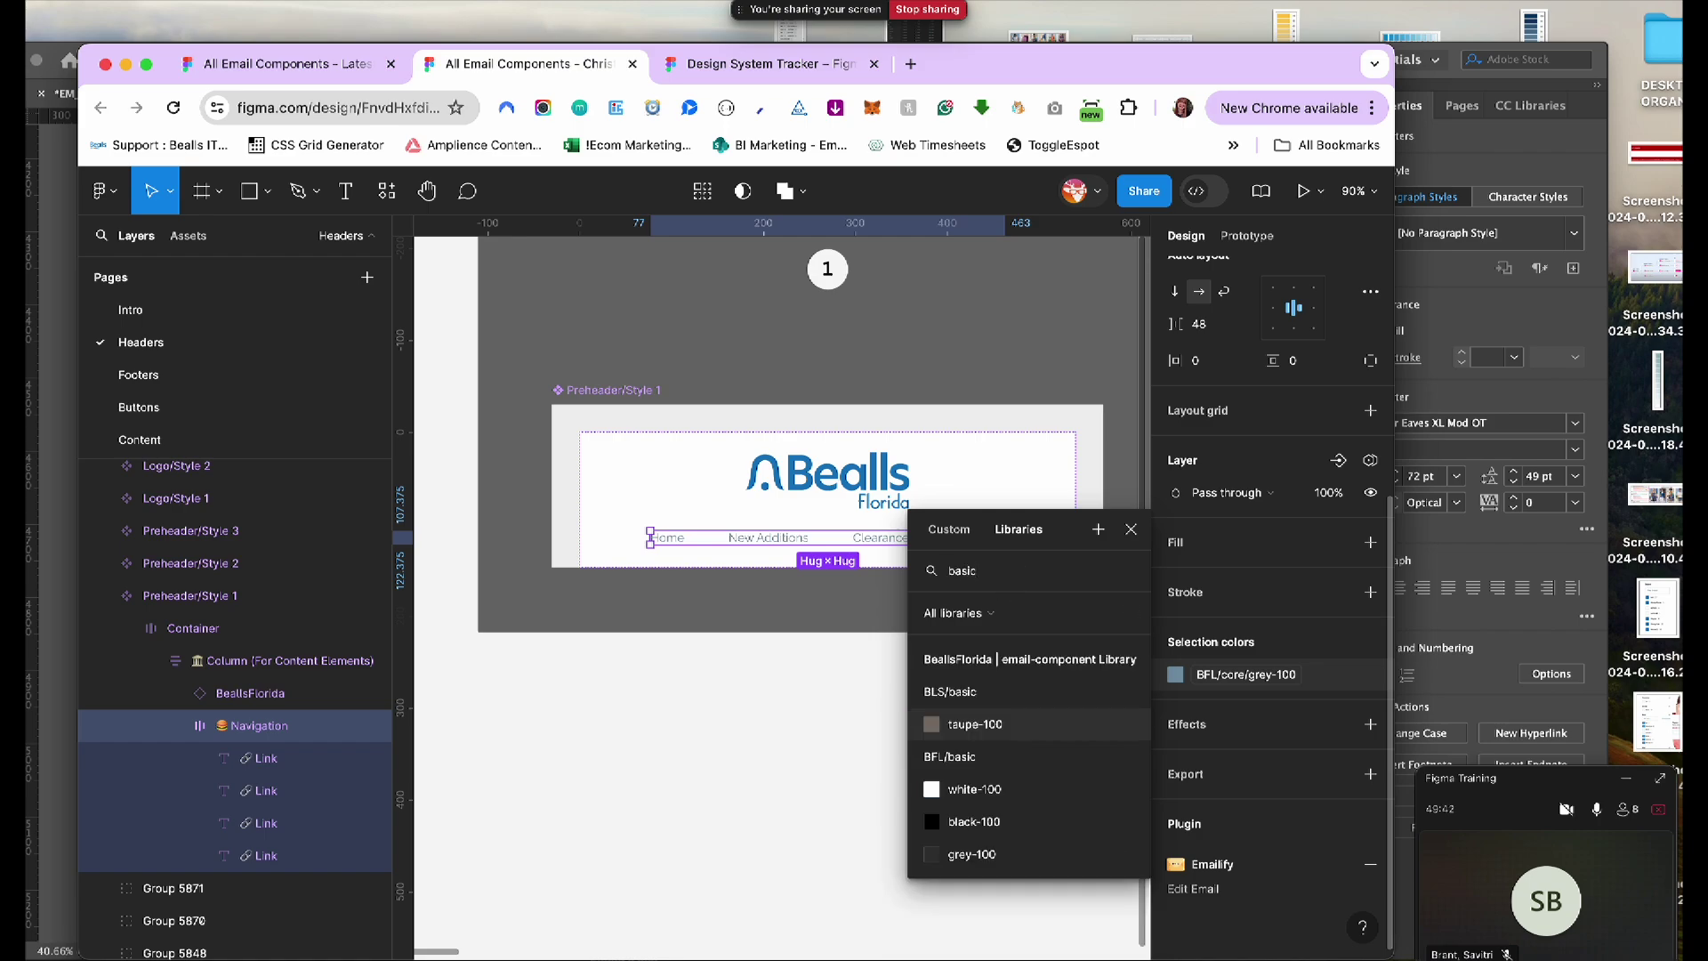
pyautogui.click(965, 856)
pyautogui.click(970, 596)
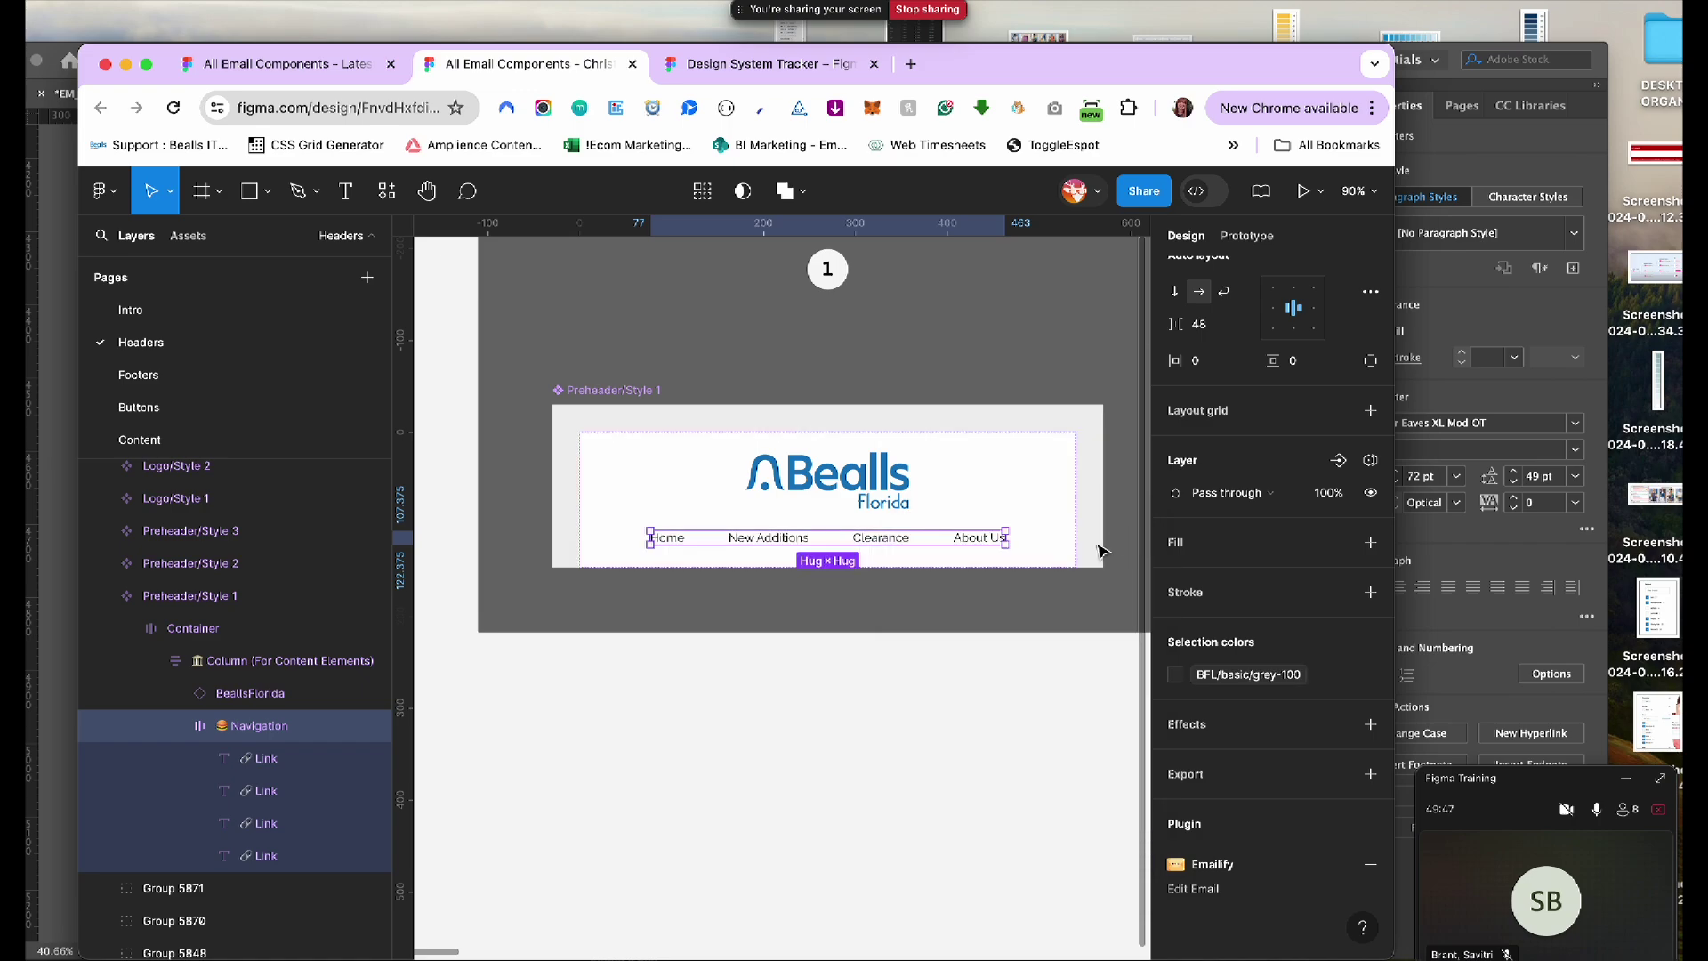
pyautogui.click(970, 599)
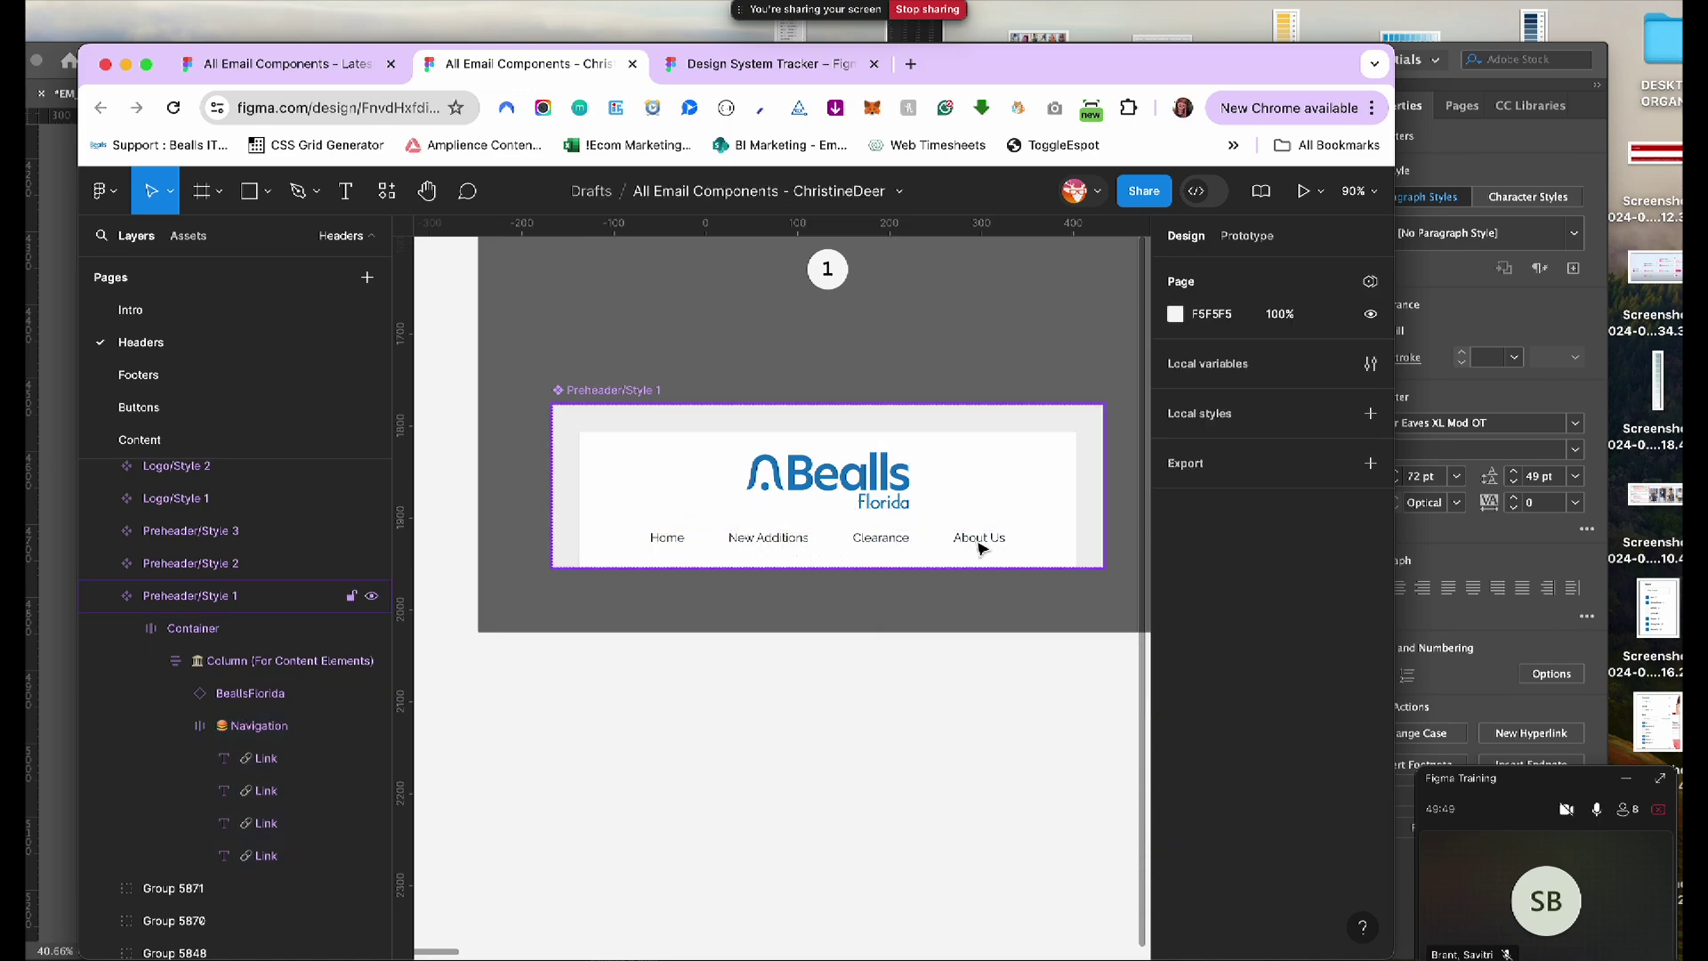
# Check the Home link's text and fill properties, and select the Container inside Preheader/Style 1
pyautogui.click(264, 762)
pyautogui.scroll(-5, 1219, 709)
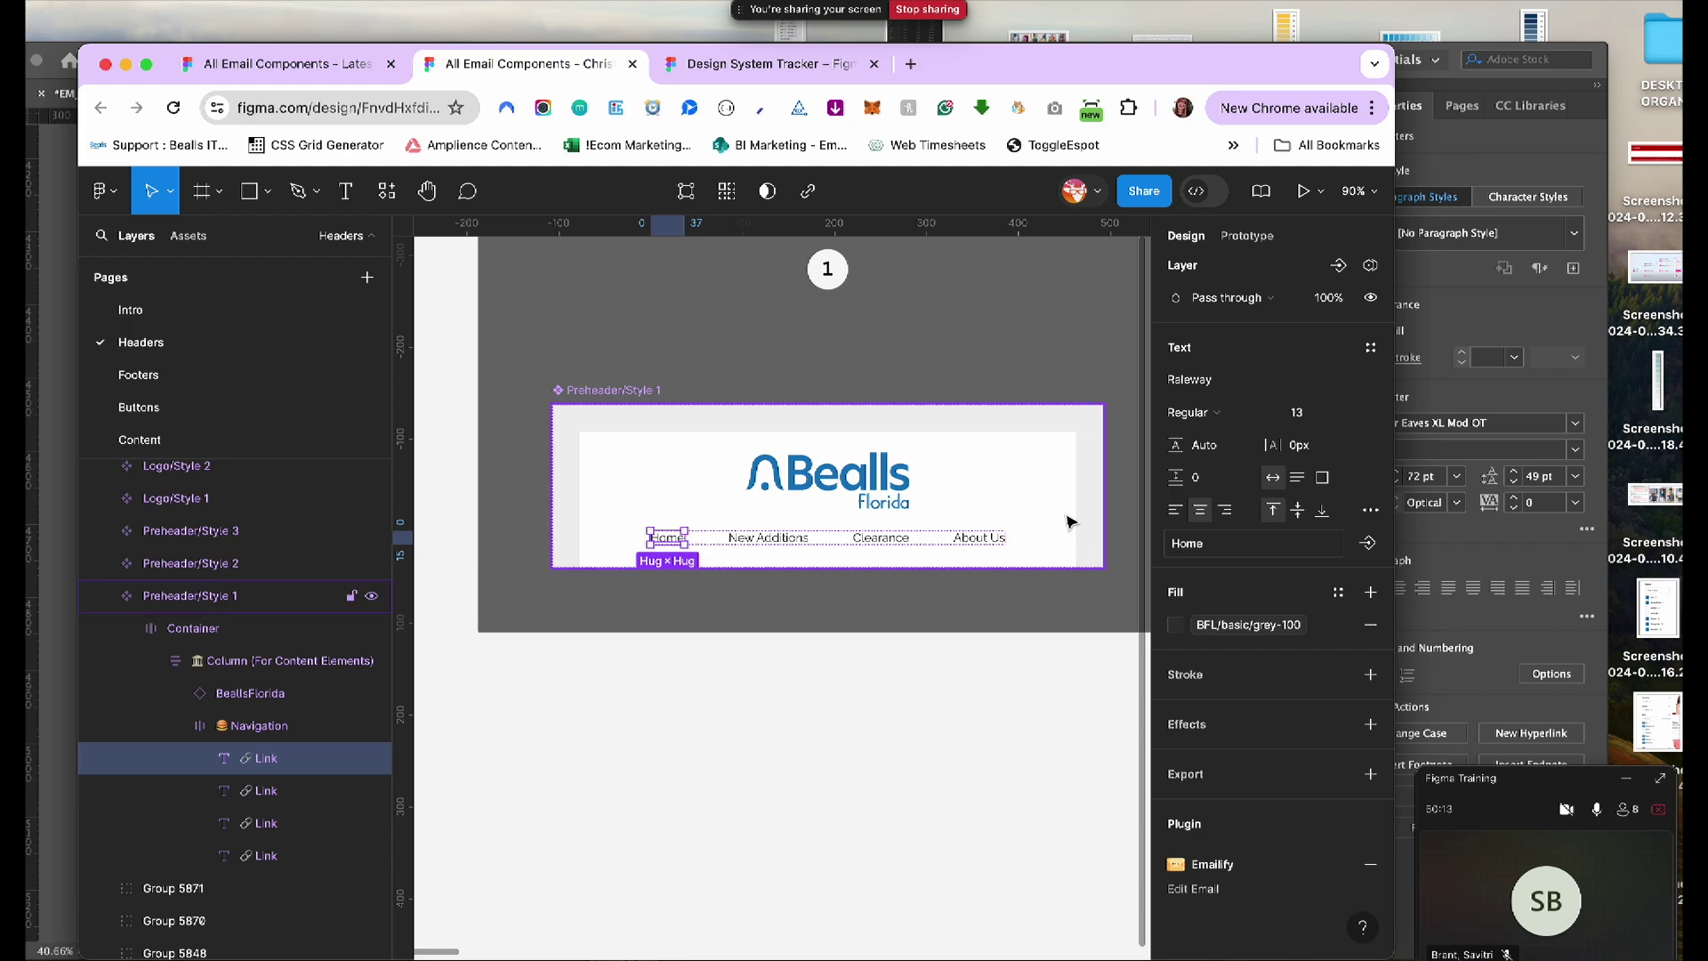
pyautogui.click(1084, 425)
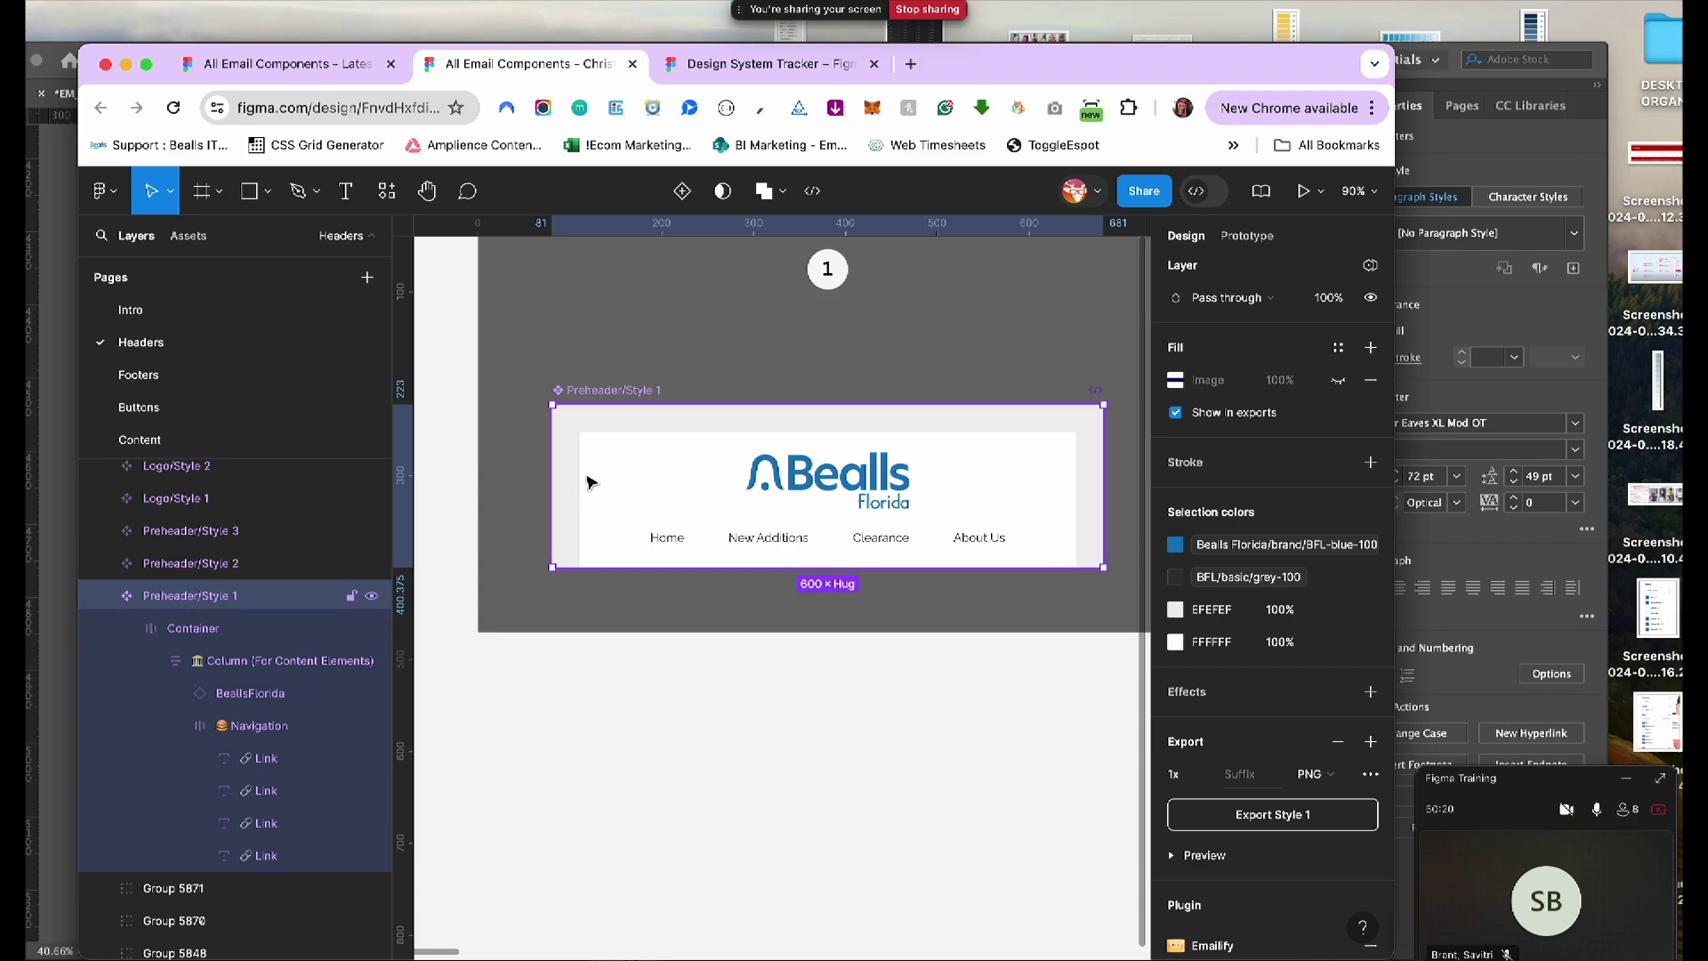
pyautogui.press('Return')
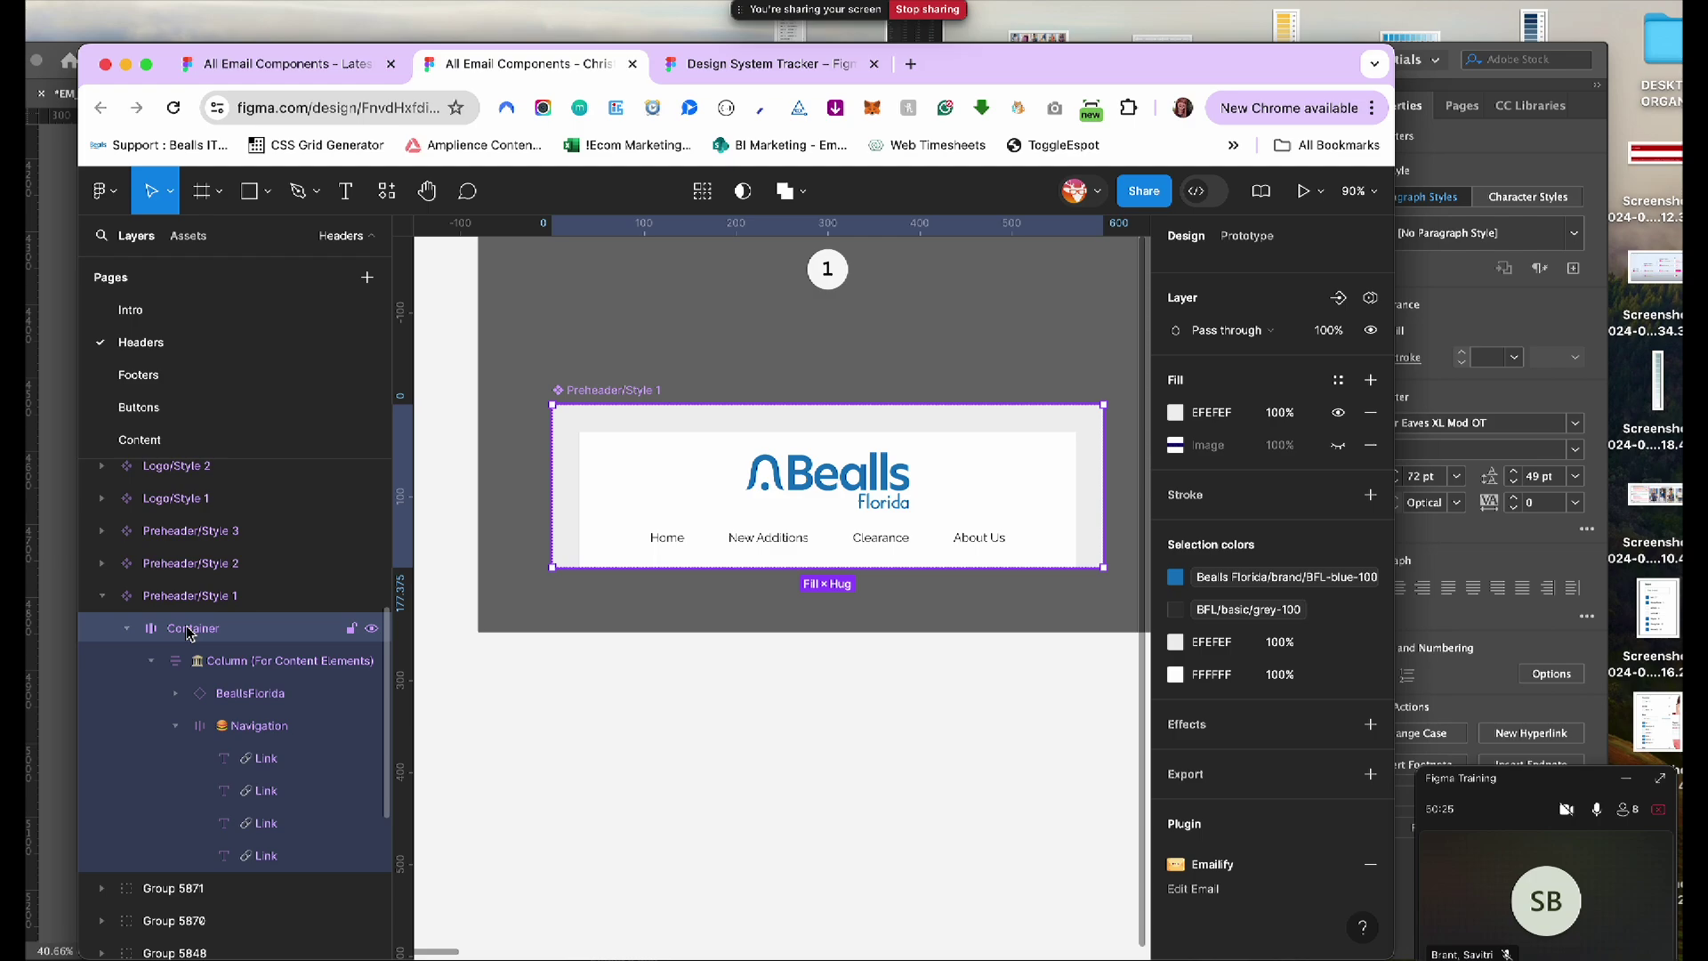
# Try a red B12E2E in place of the Container's EFEFEF background color, and undo the change
pyautogui.click(1175, 641)
pyautogui.click(1088, 509)
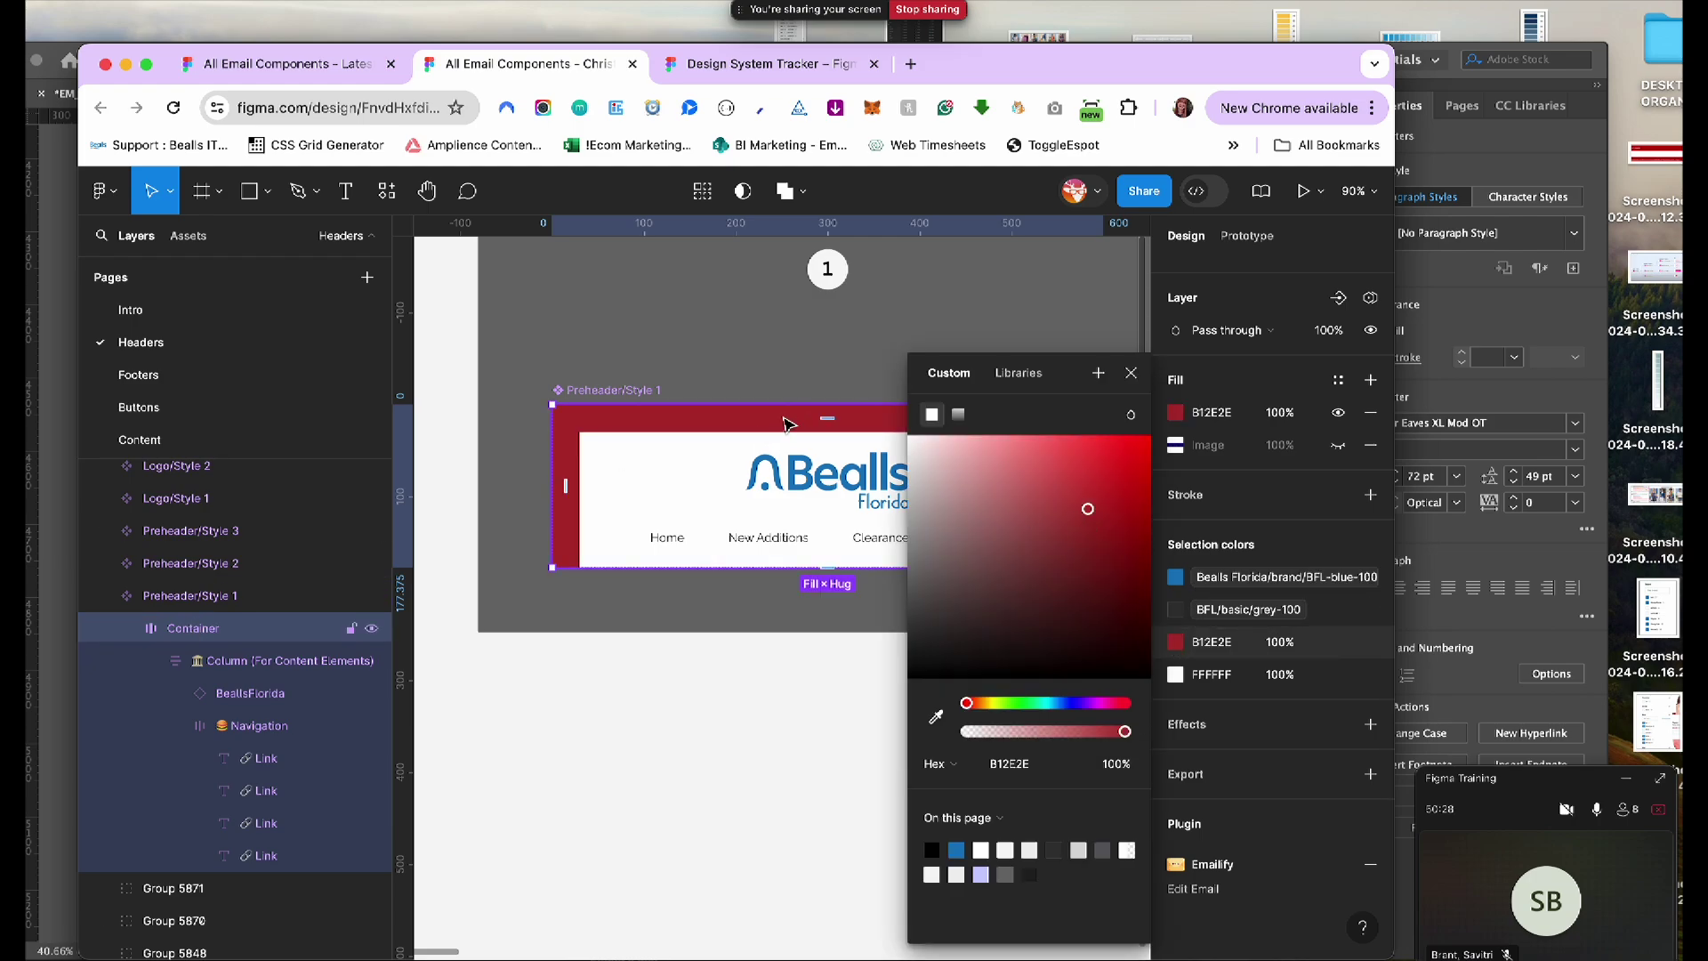
pyautogui.hotkey('ctrl', 'z')
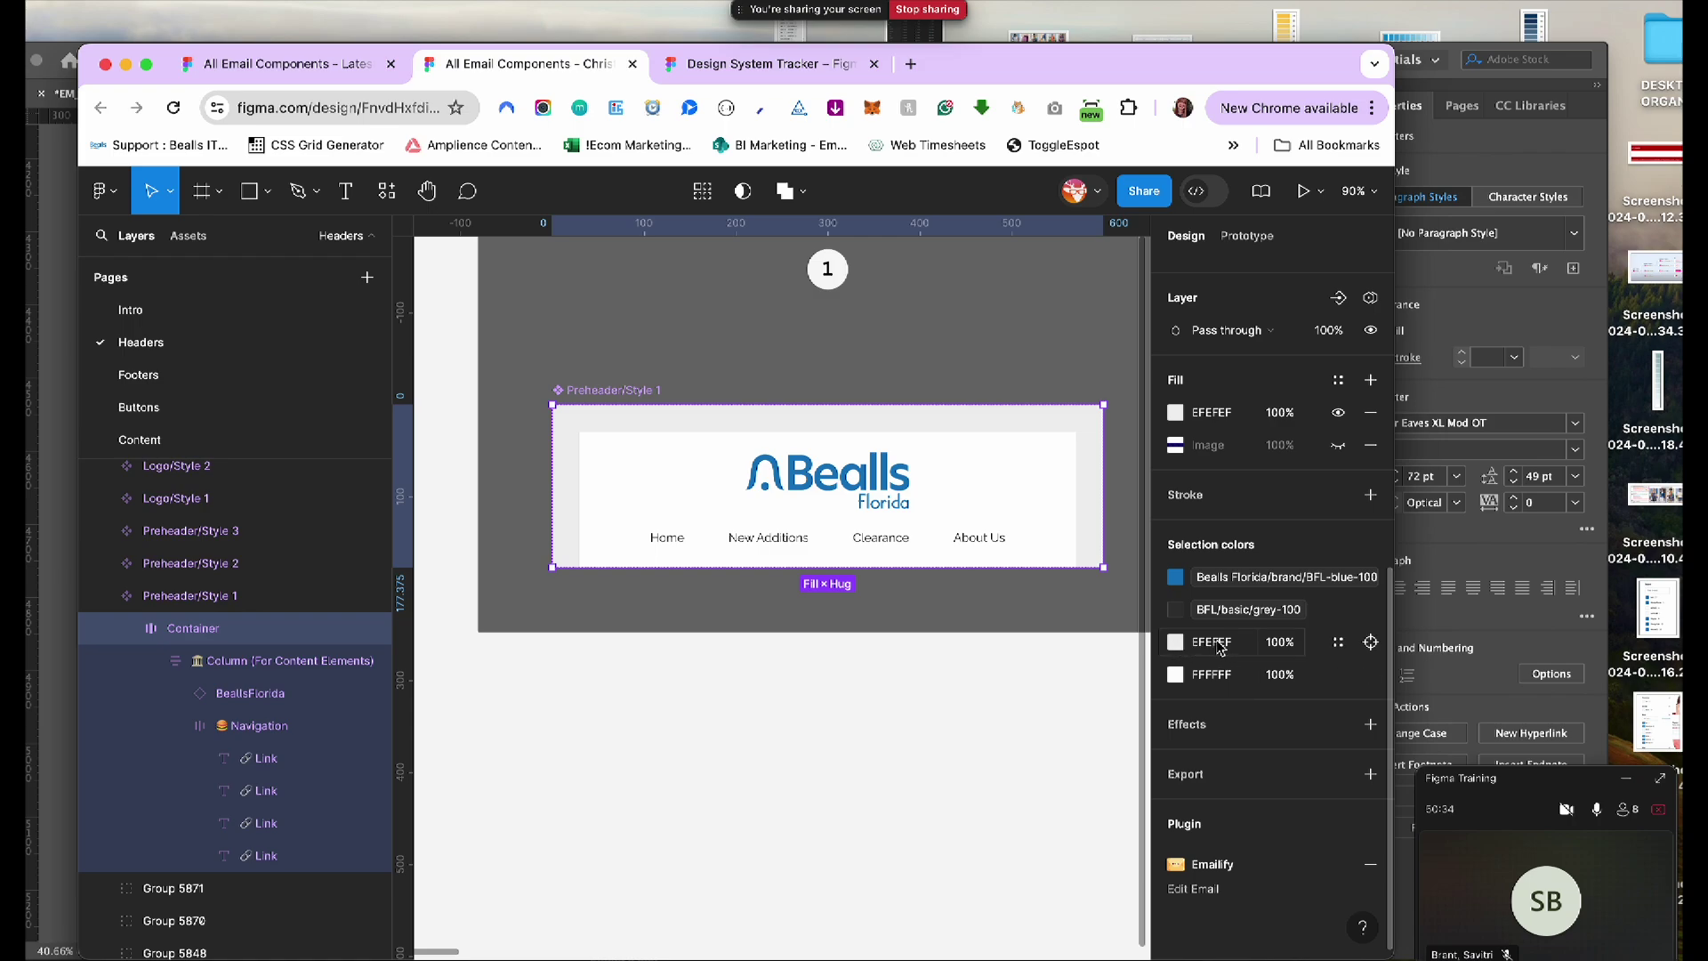
# Replace the Container's EFEFEF background with the library color --brand-bealls-florida-primary
pyautogui.click(1339, 644)
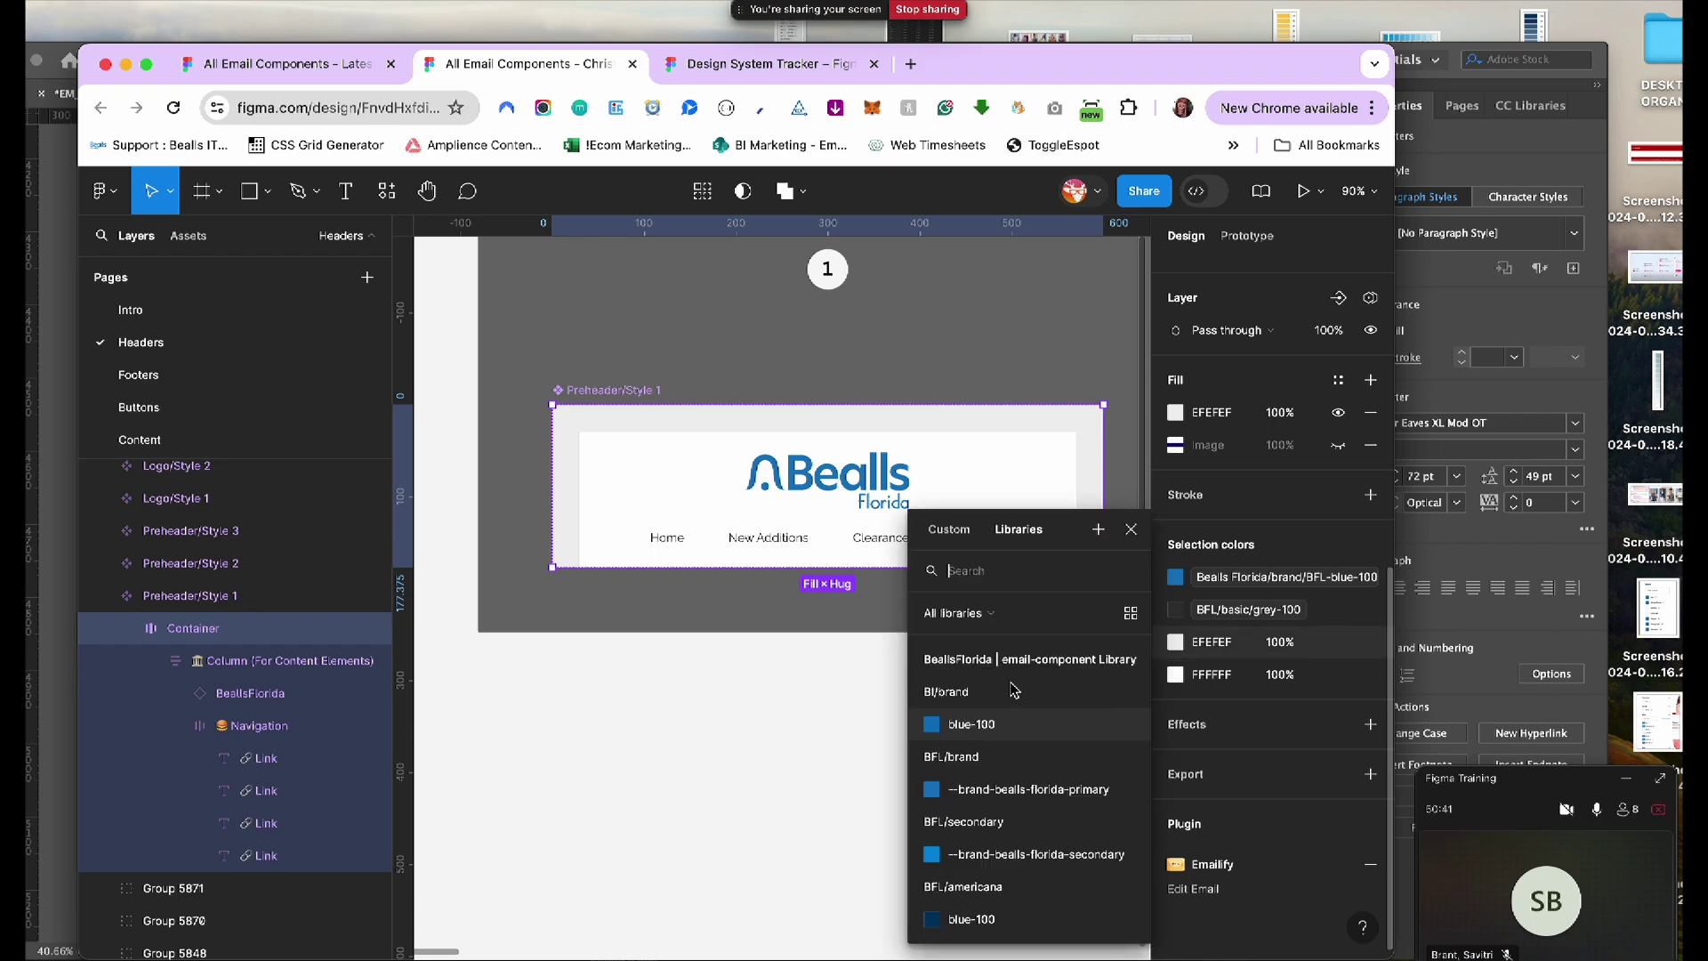
pyautogui.click(1022, 795)
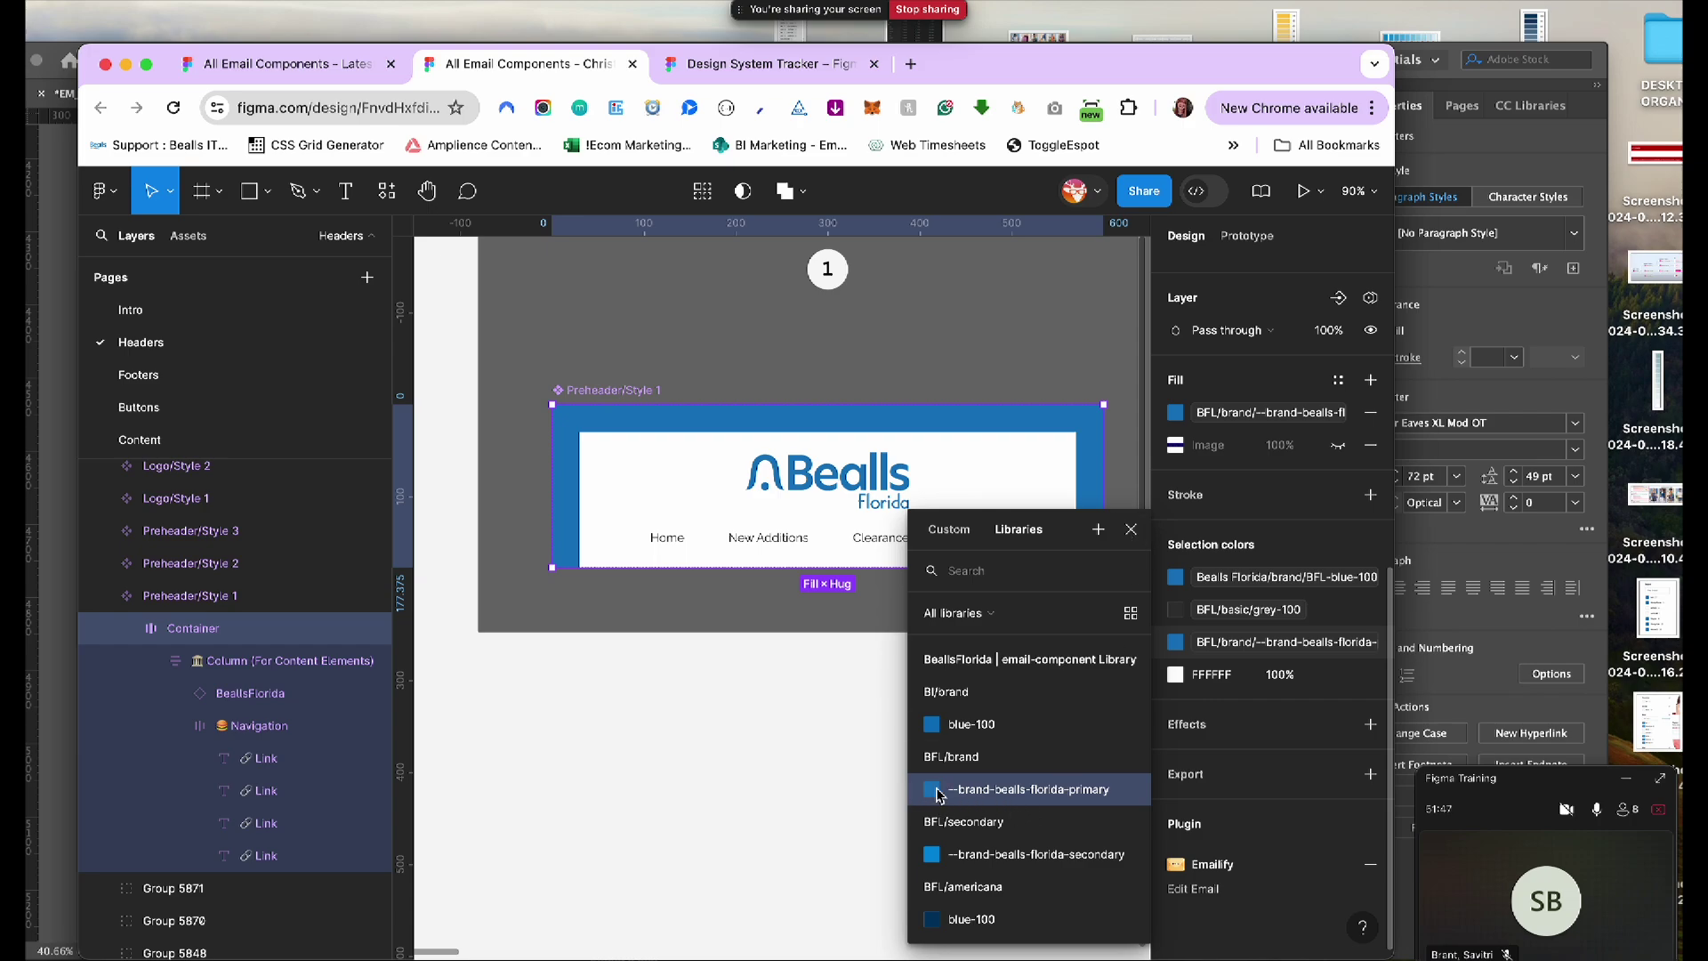
pyautogui.click(1139, 531)
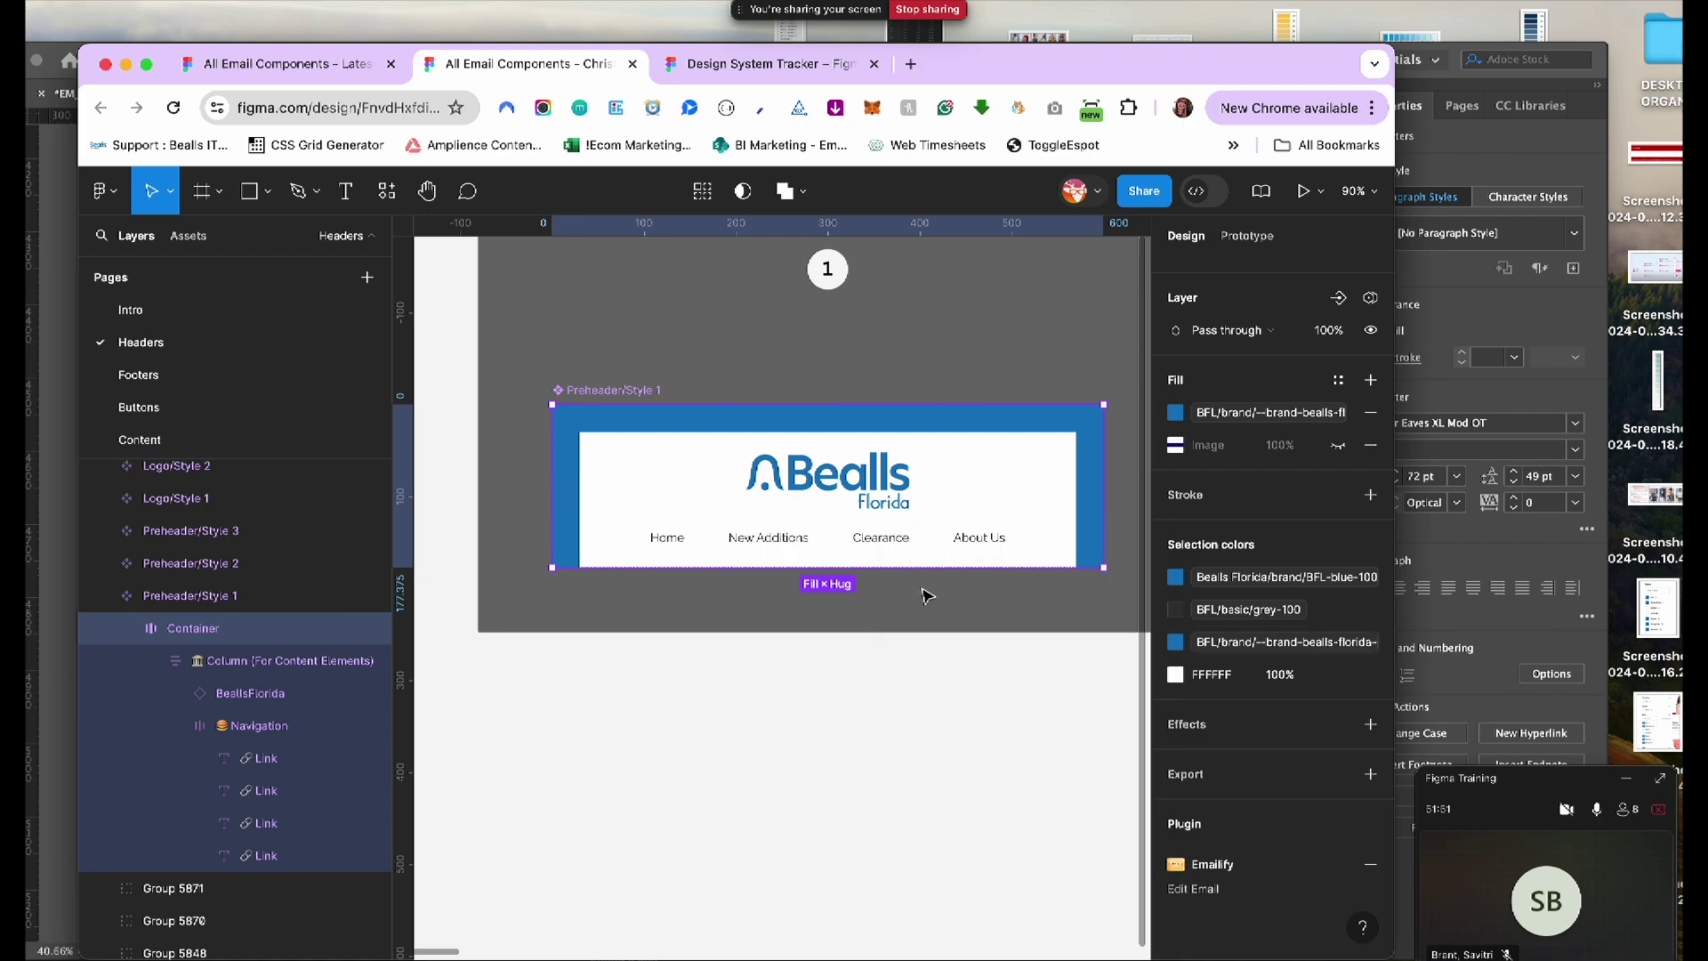
# Search the library colors for "white" and apply BFL/basic white-100 to the fill of Column (For Content Elements) in Preheader/Style 1
pyautogui.click(1023, 489)
pyautogui.click(1045, 489)
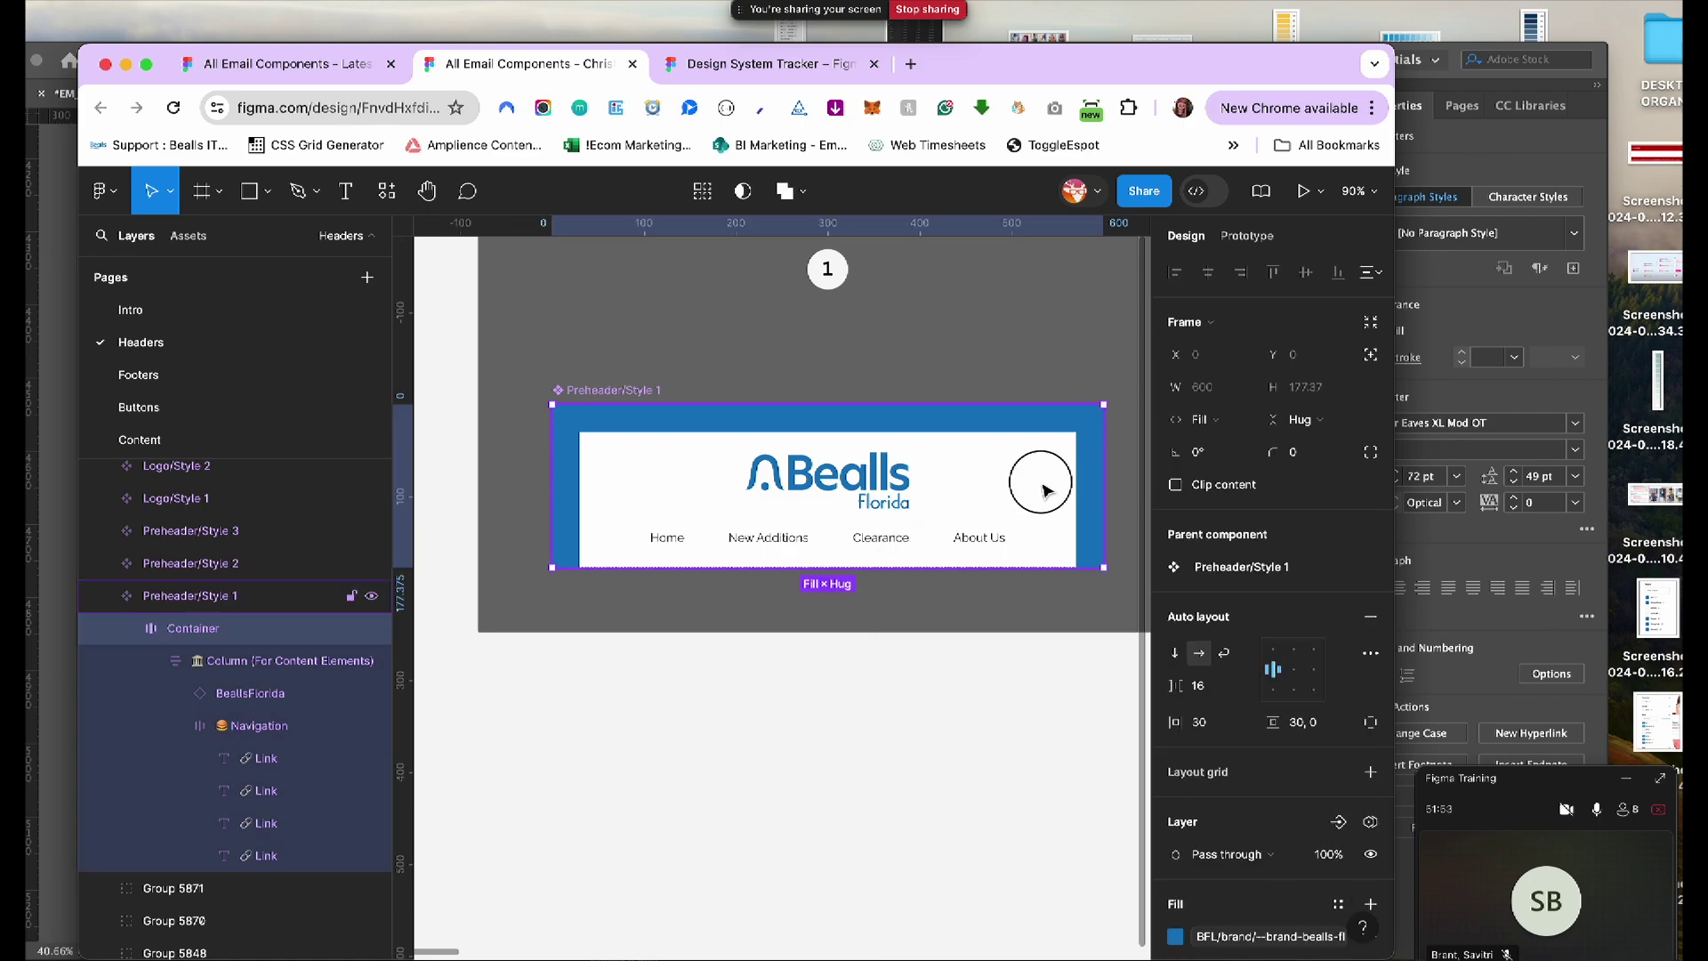
pyautogui.click(1045, 491)
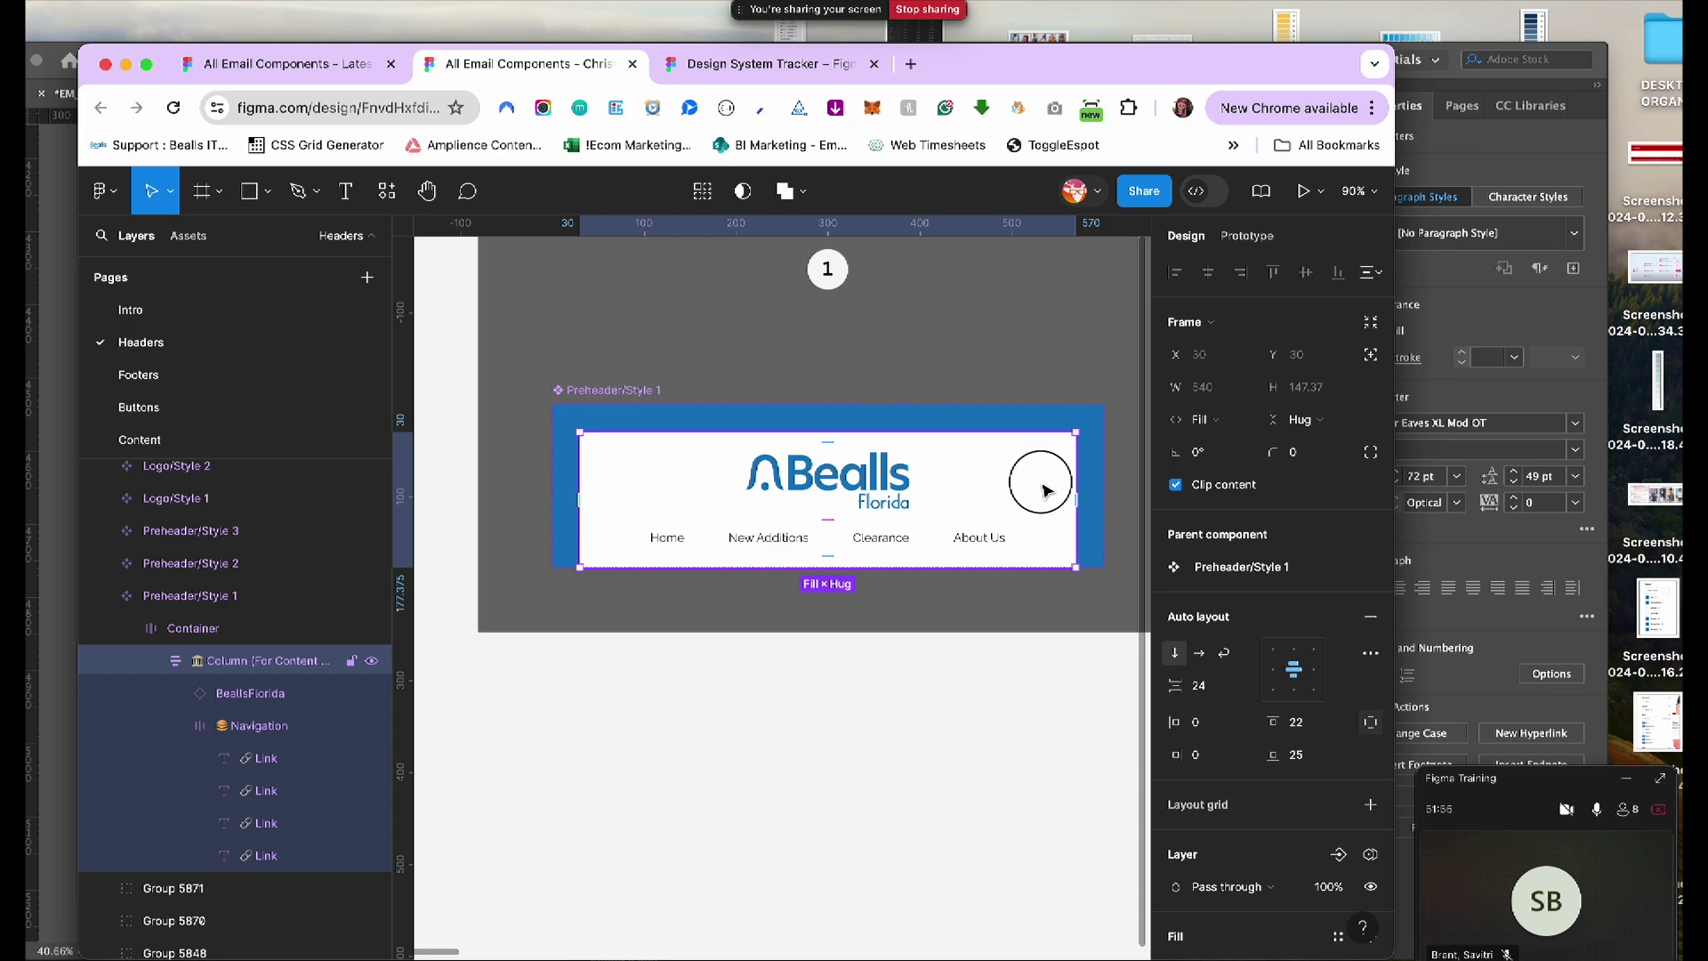
pyautogui.scroll(-5, 1236, 566)
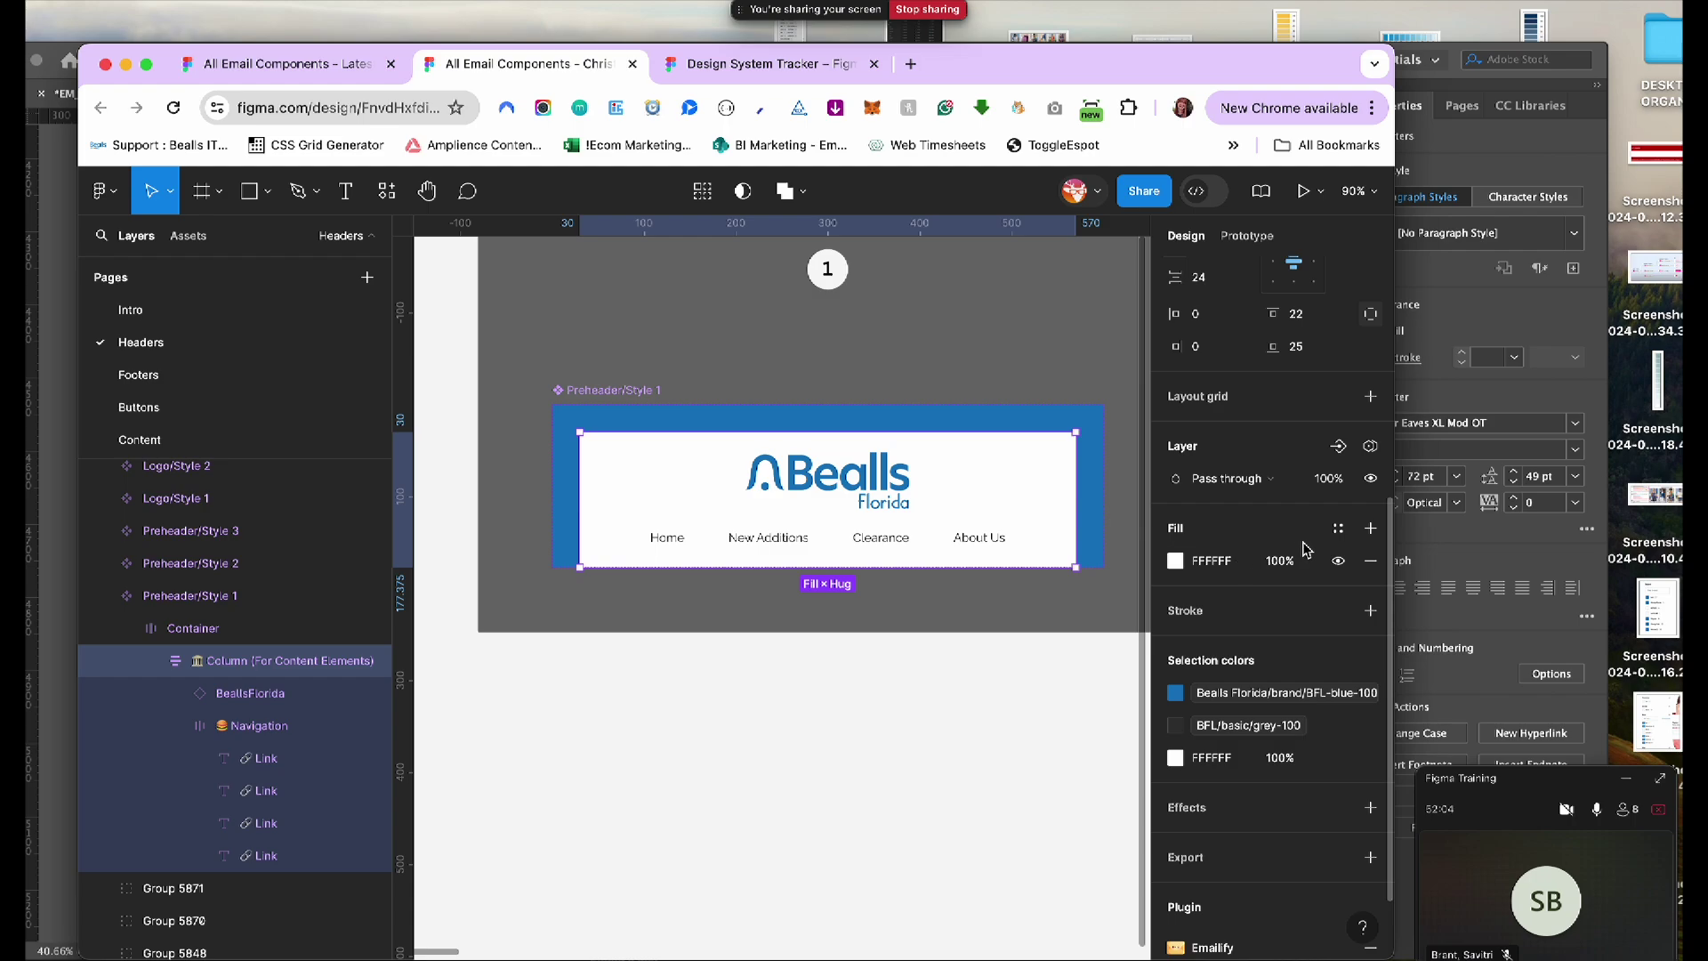
pyautogui.click(1339, 528)
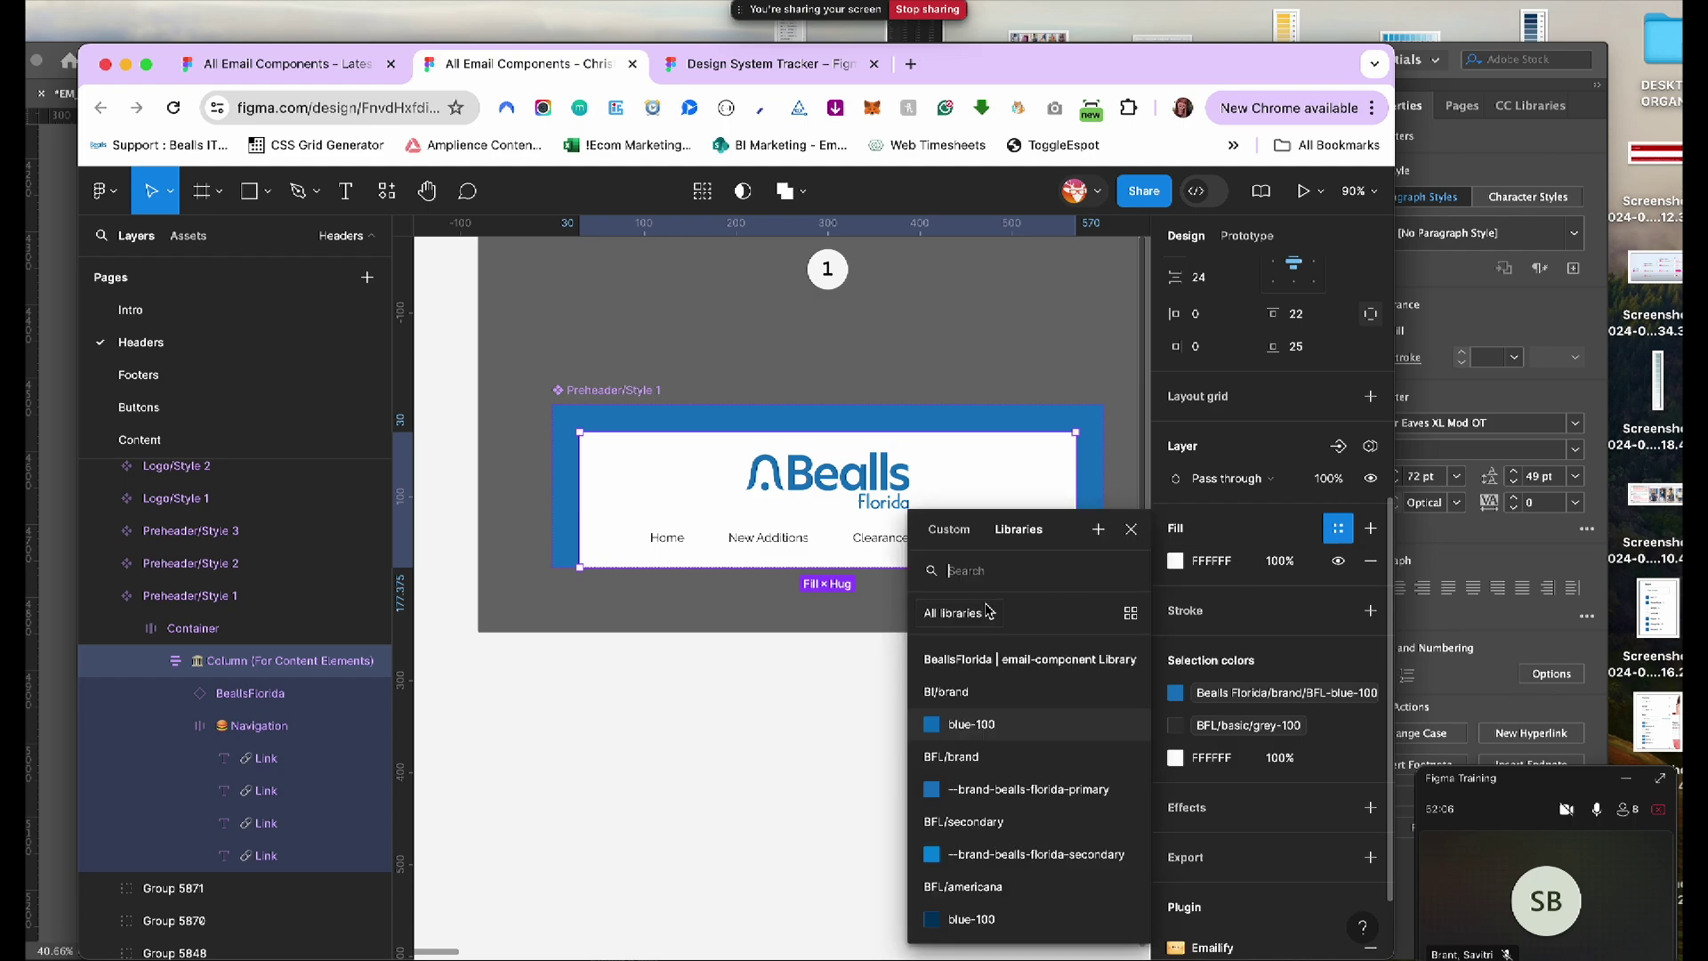
pyautogui.write('white')
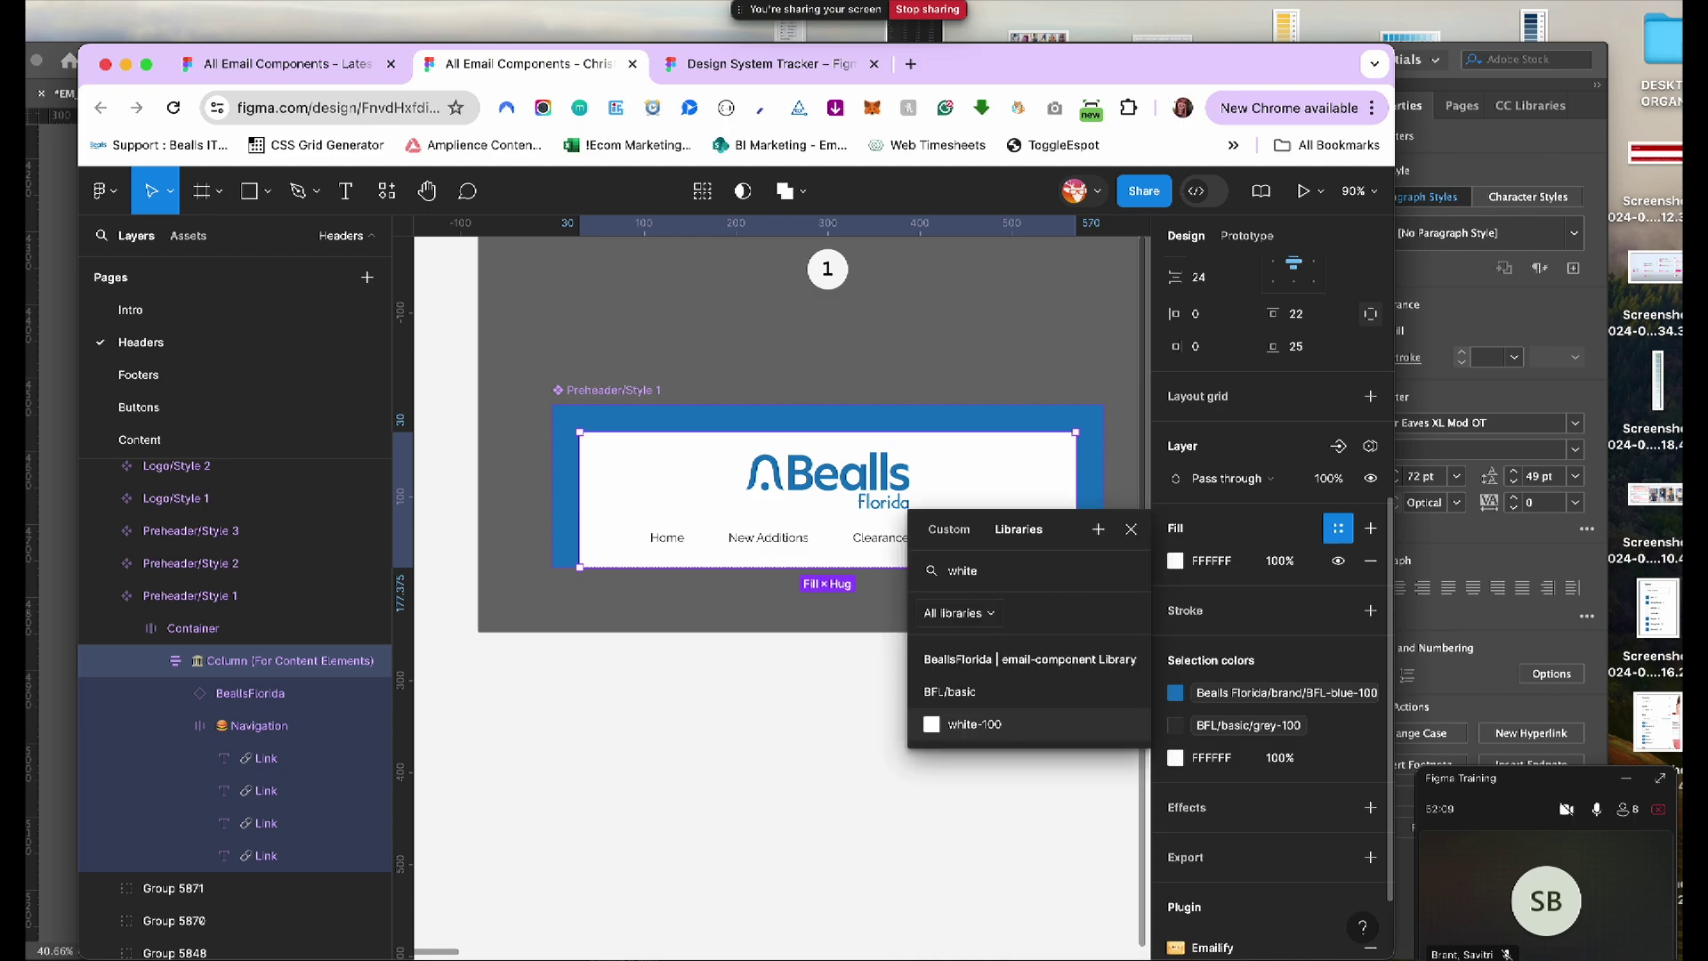
pyautogui.click(933, 725)
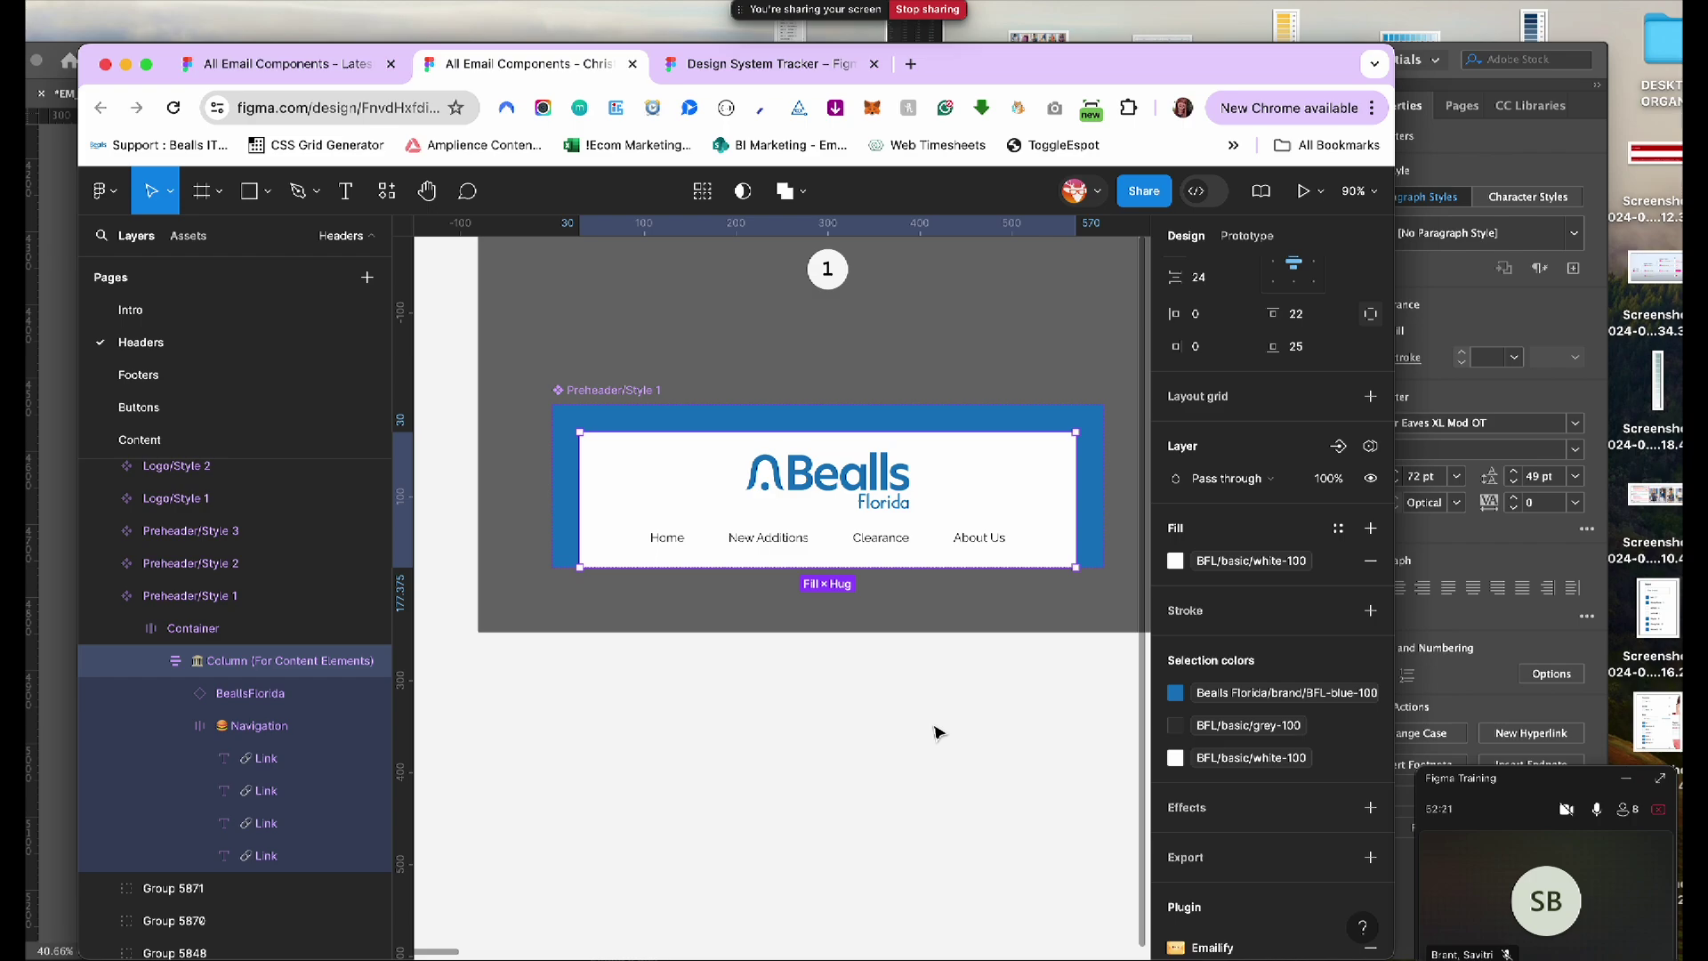
pyautogui.click(936, 731)
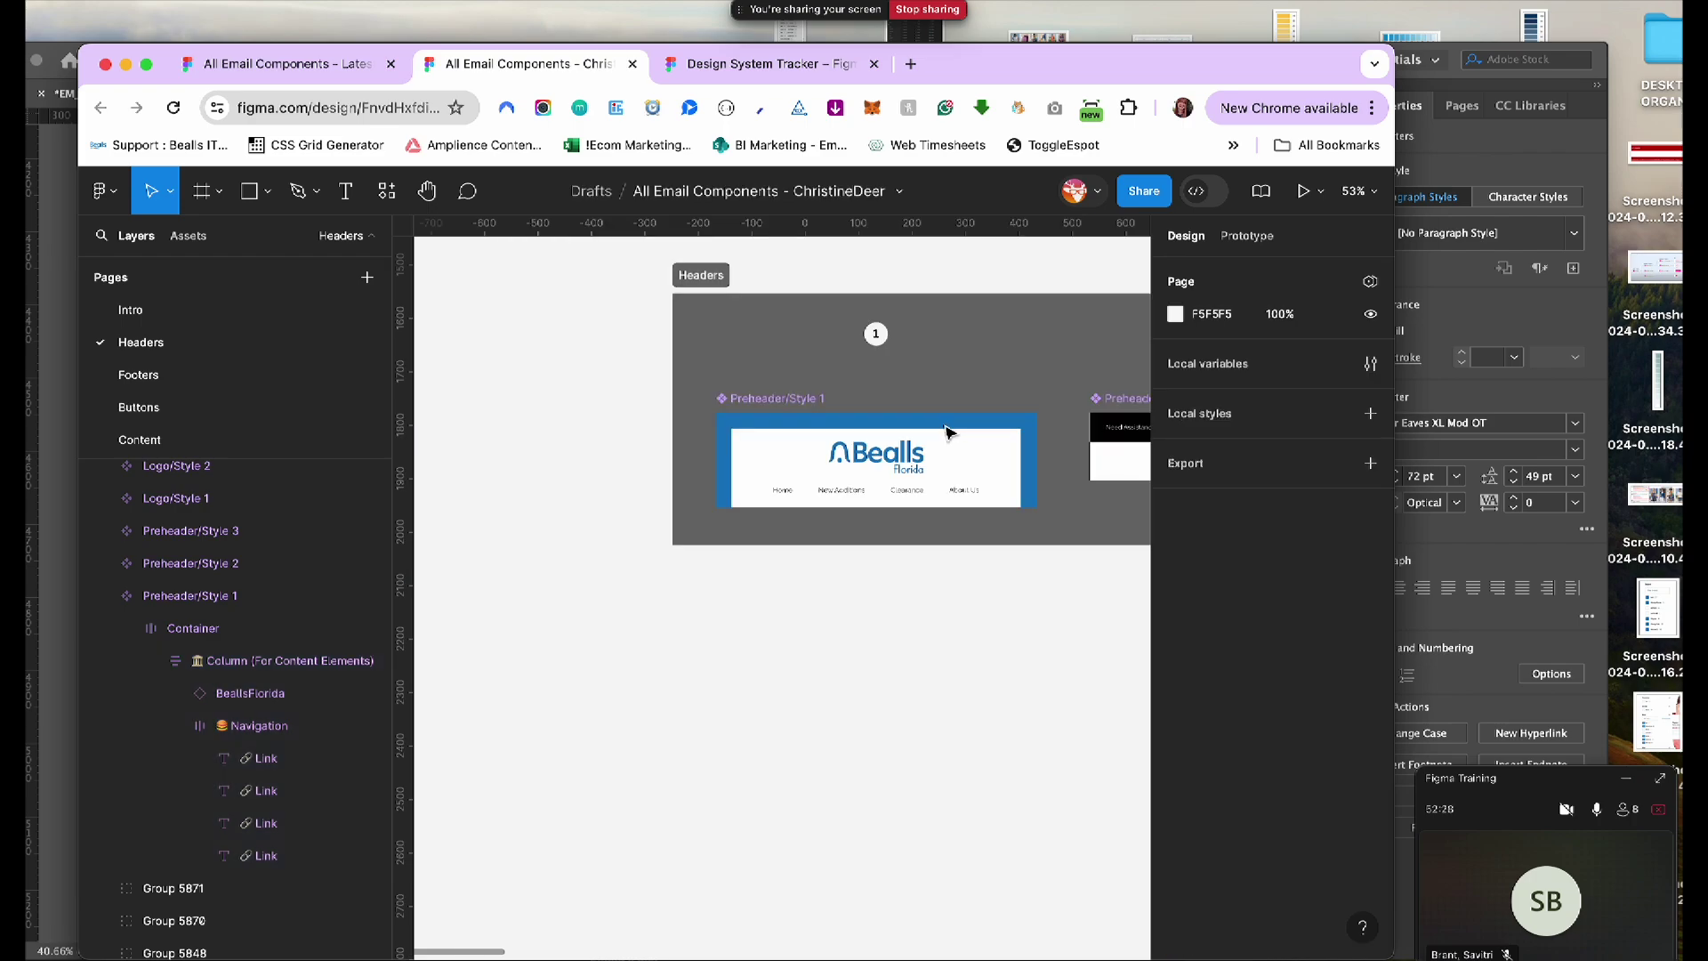
# Examine the Preheader/Style 2 component up close and return to Preheader/Style 1
pyautogui.scroll(-5, 950, 431)
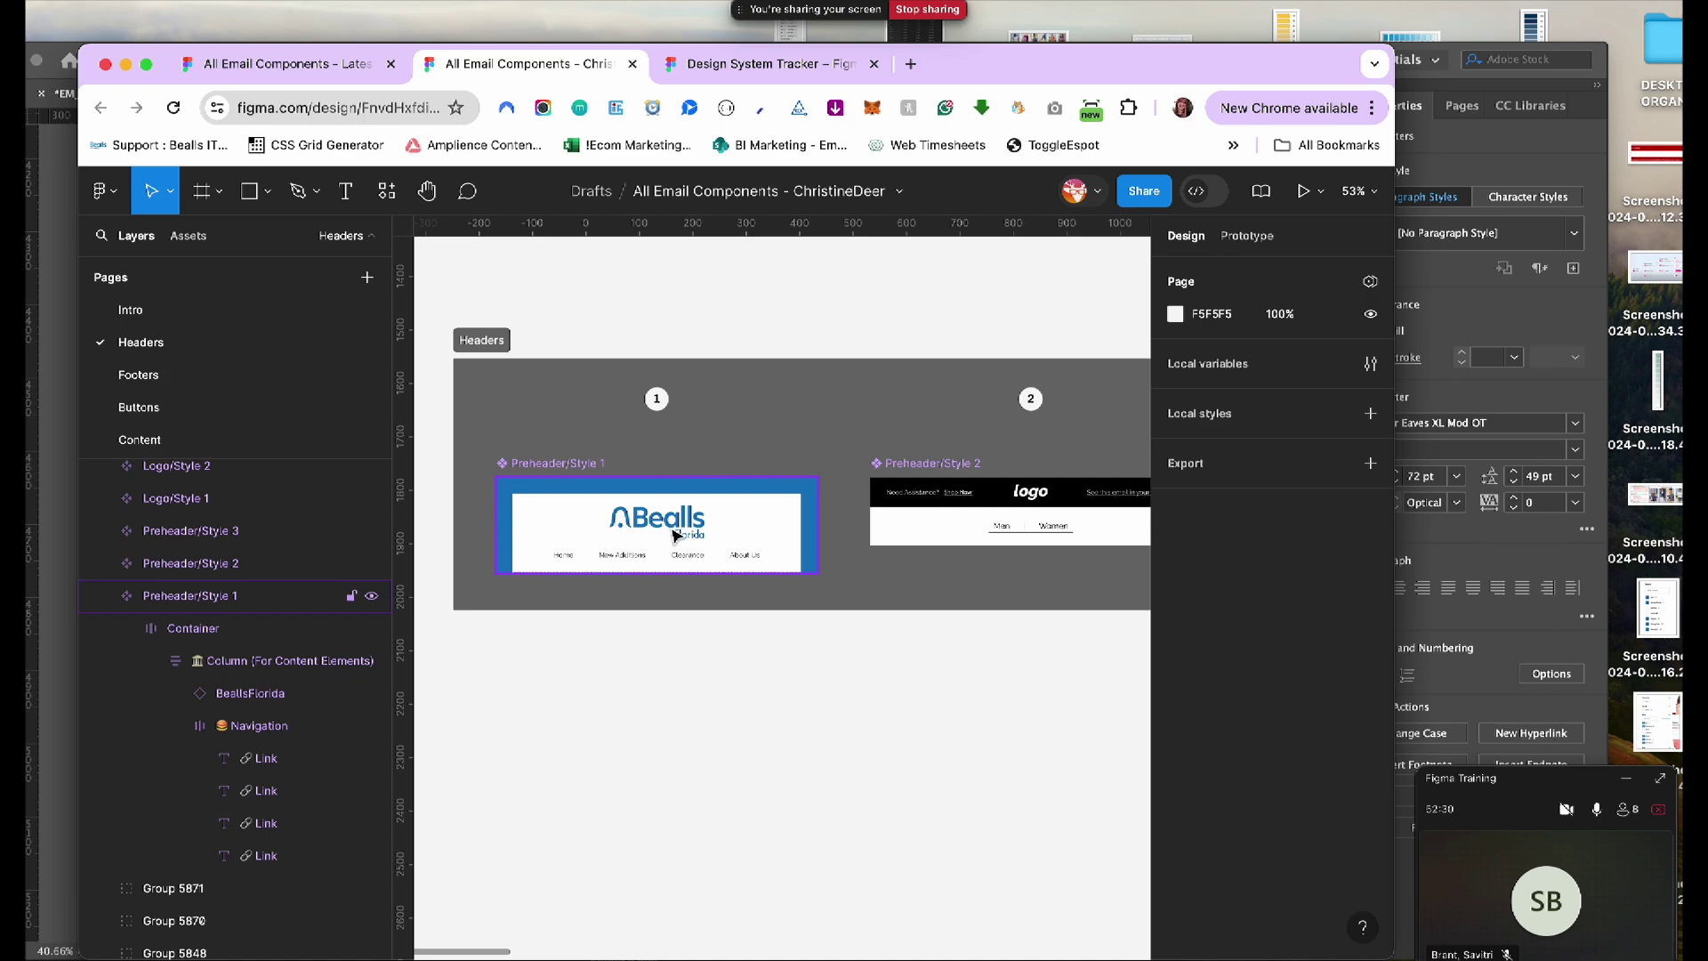
pyautogui.click(918, 469)
pyautogui.scroll(5, 1006, 507)
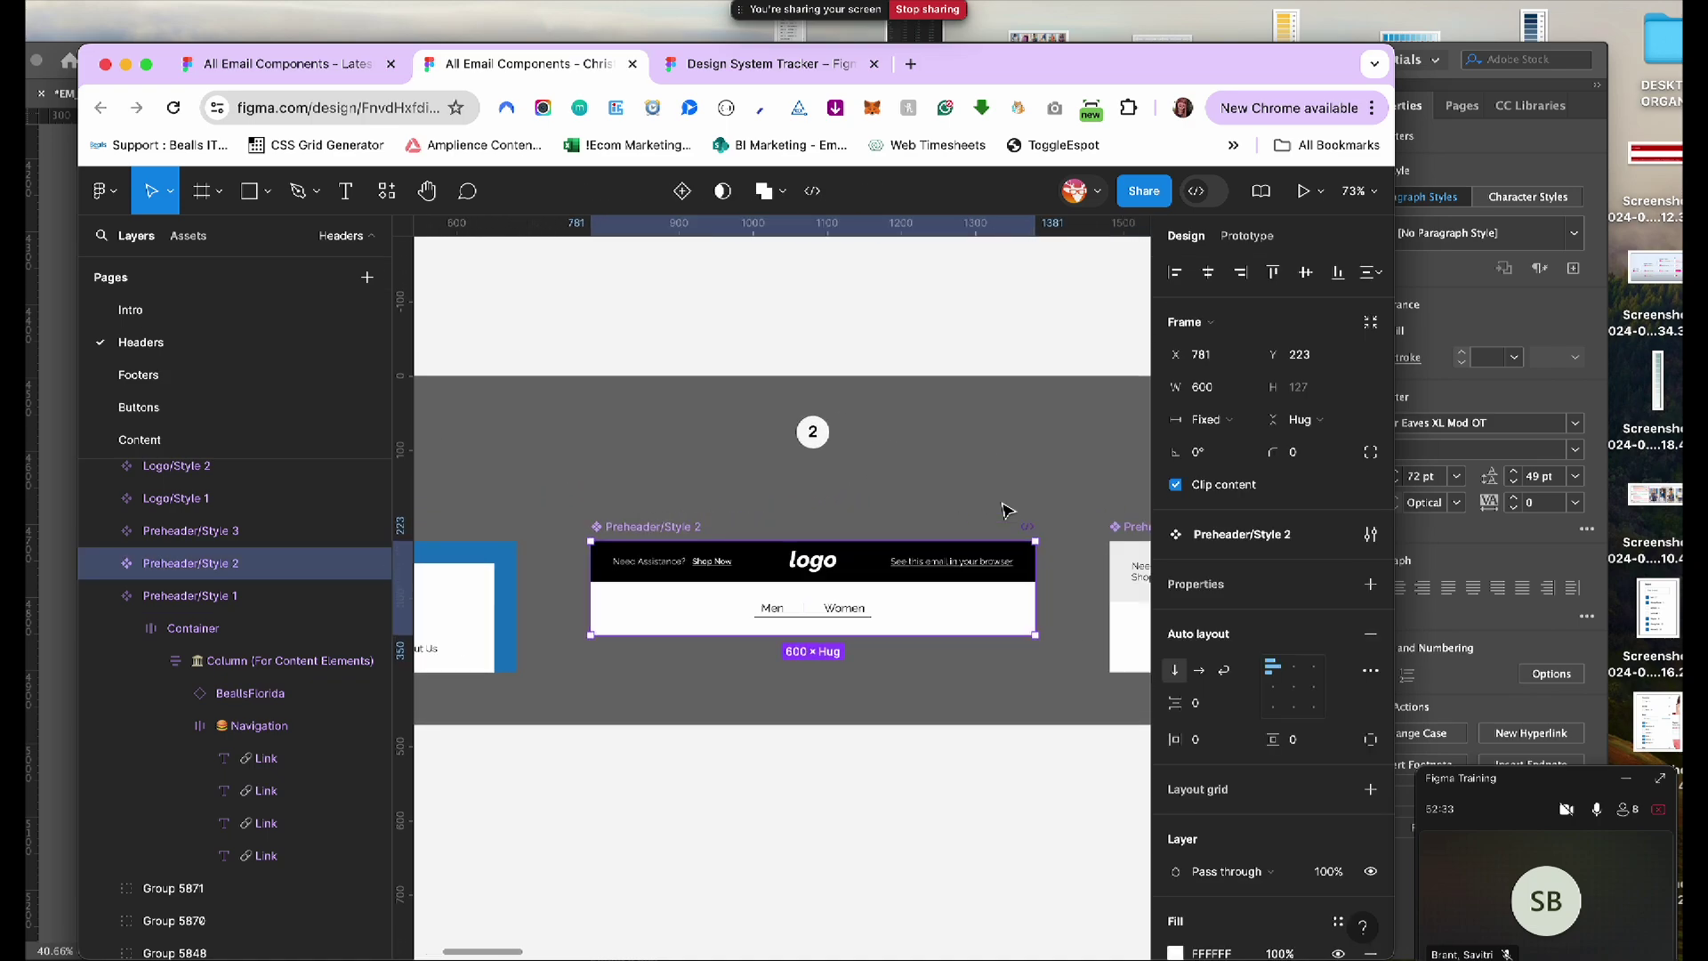
pyautogui.scroll(5, 801, 579)
pyautogui.scroll(-3, 799, 570)
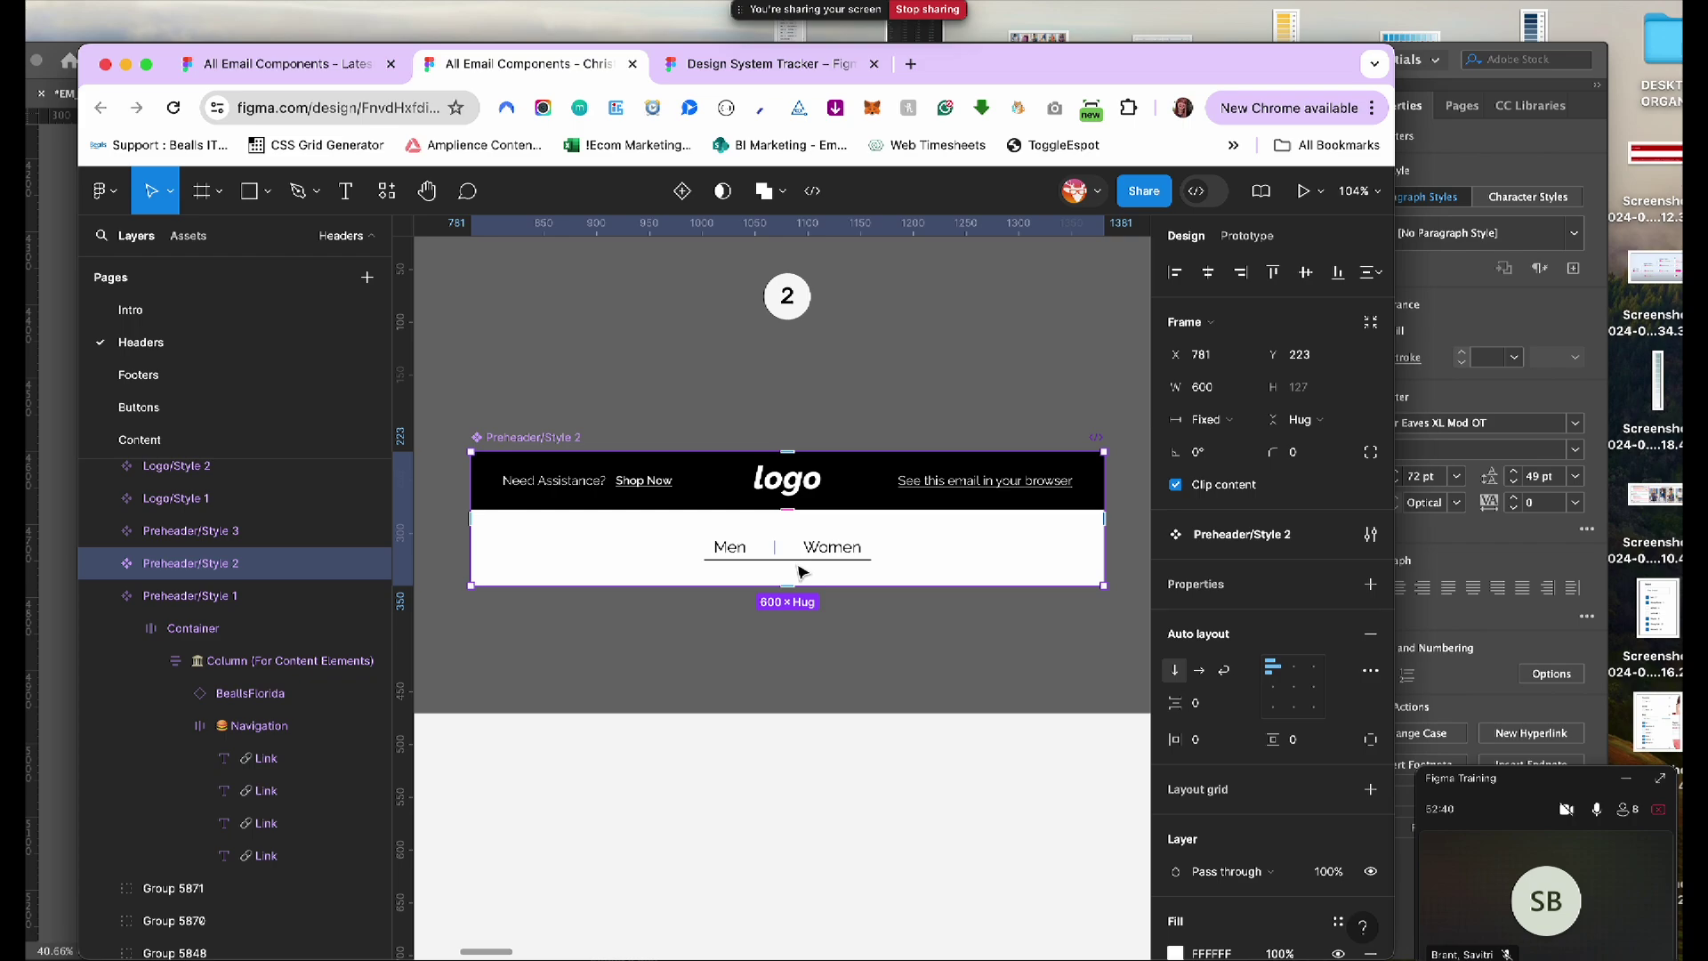
pyautogui.hscroll(-10, 795, 531)
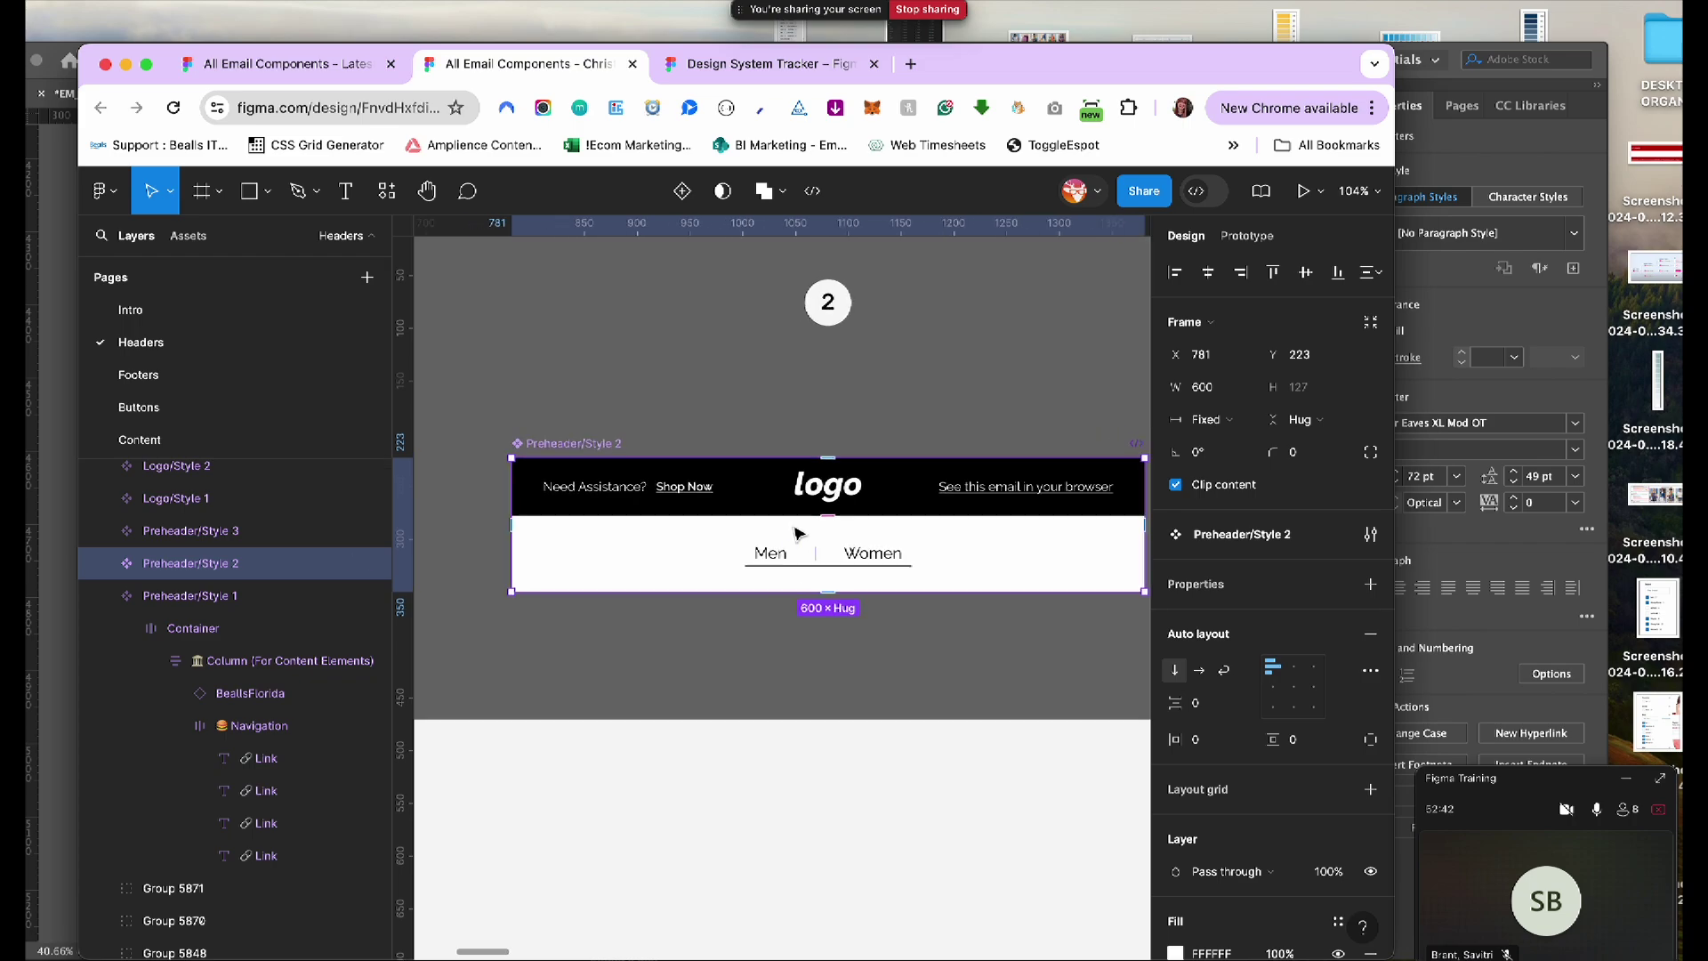
pyautogui.scroll(2, 794, 531)
pyautogui.hscroll(2, 795, 531)
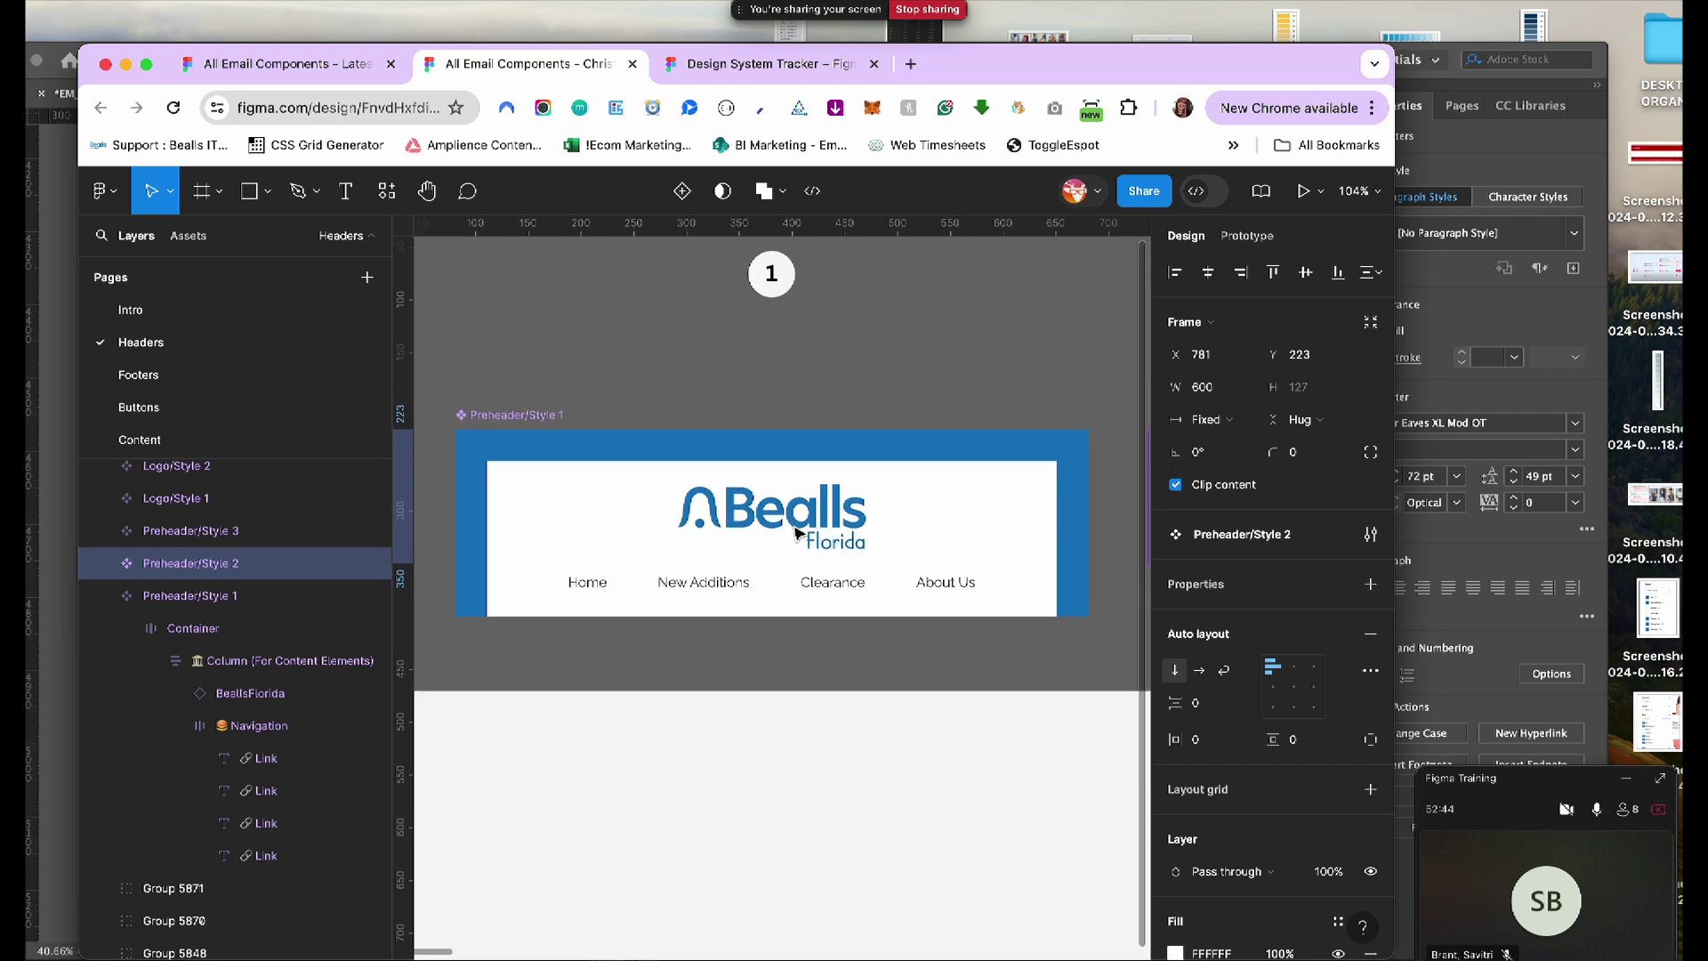
# Select the Home, New Additions, Clearance and About Us links and apply the library's BLS-primary-font variable as their font
pyautogui.click(599, 593)
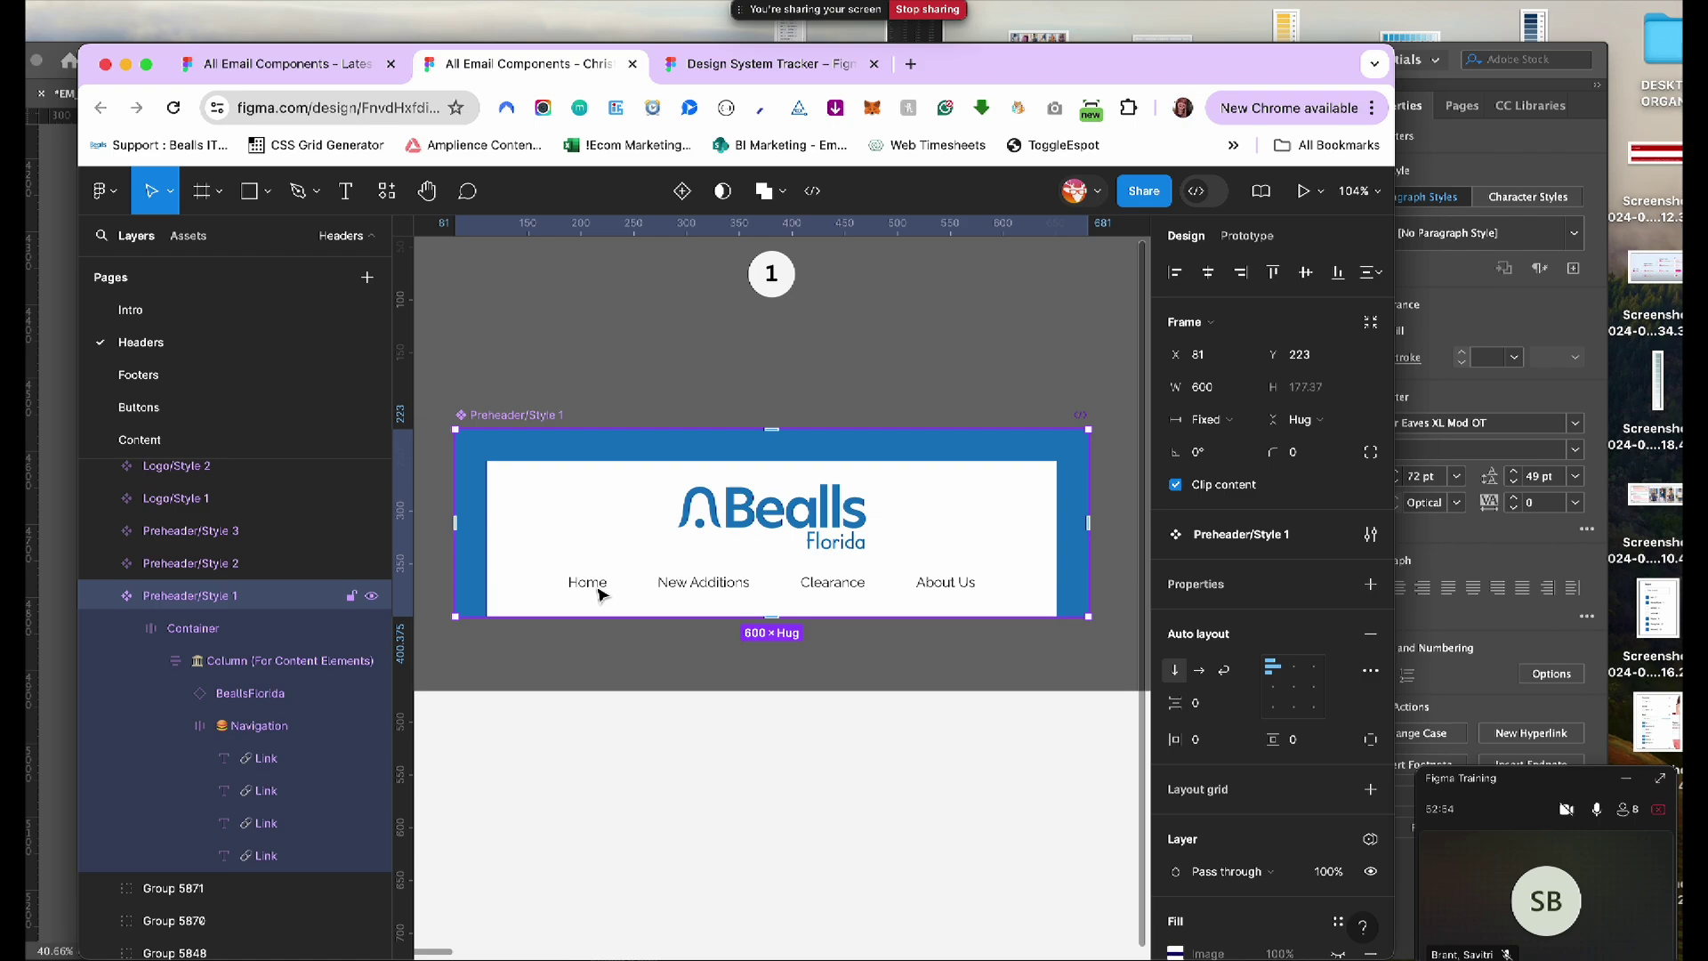
pyautogui.doubleClick(591, 586)
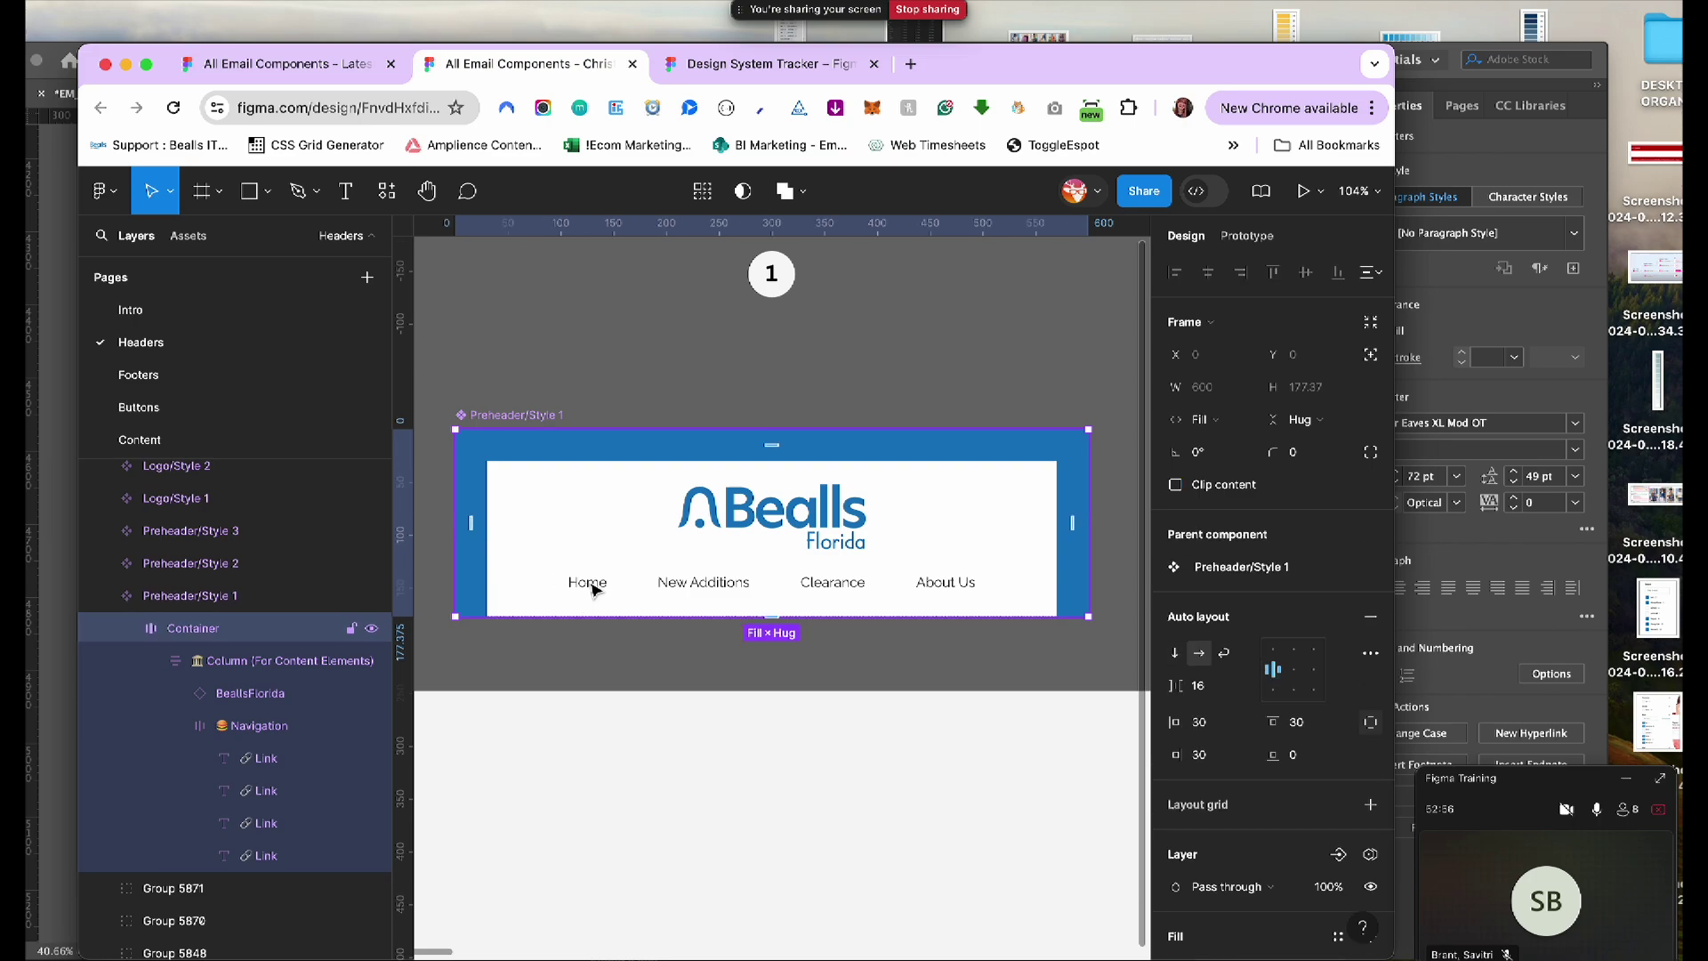
pyautogui.click(590, 587)
pyautogui.click(591, 588)
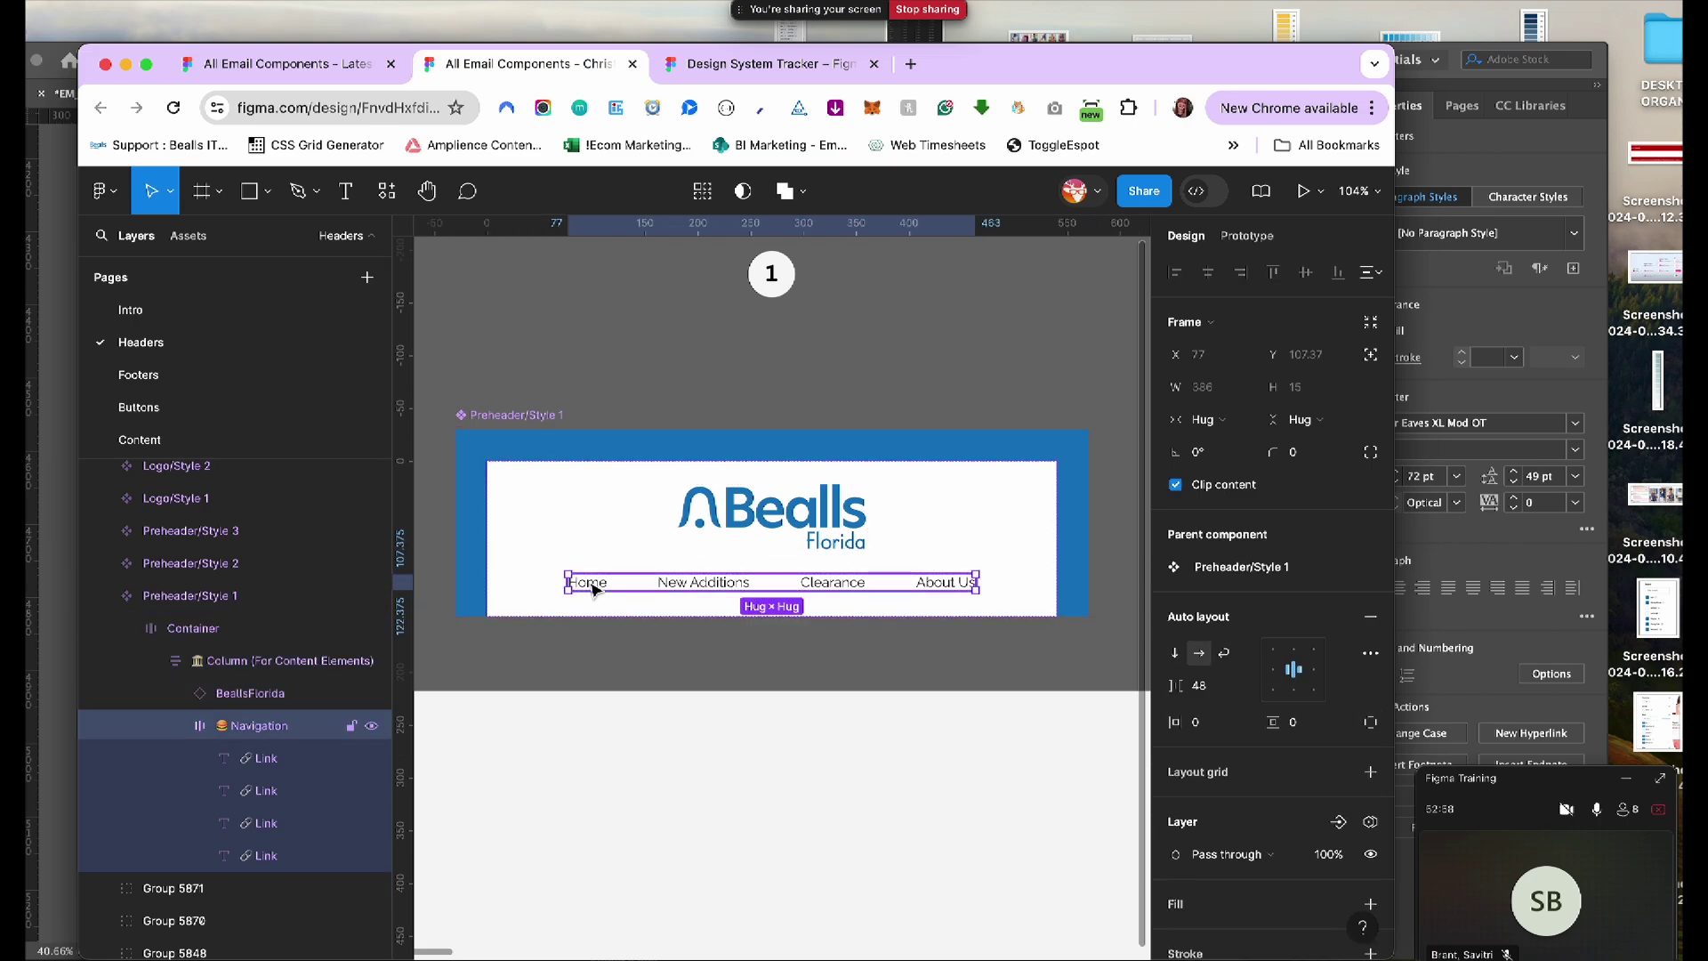
pyautogui.click(591, 587)
pyautogui.keyDown('shift'); pyautogui.click(703, 584); pyautogui.keyUp('shift')
pyautogui.keyDown('shift'); pyautogui.click(823, 588); pyautogui.keyUp('shift')
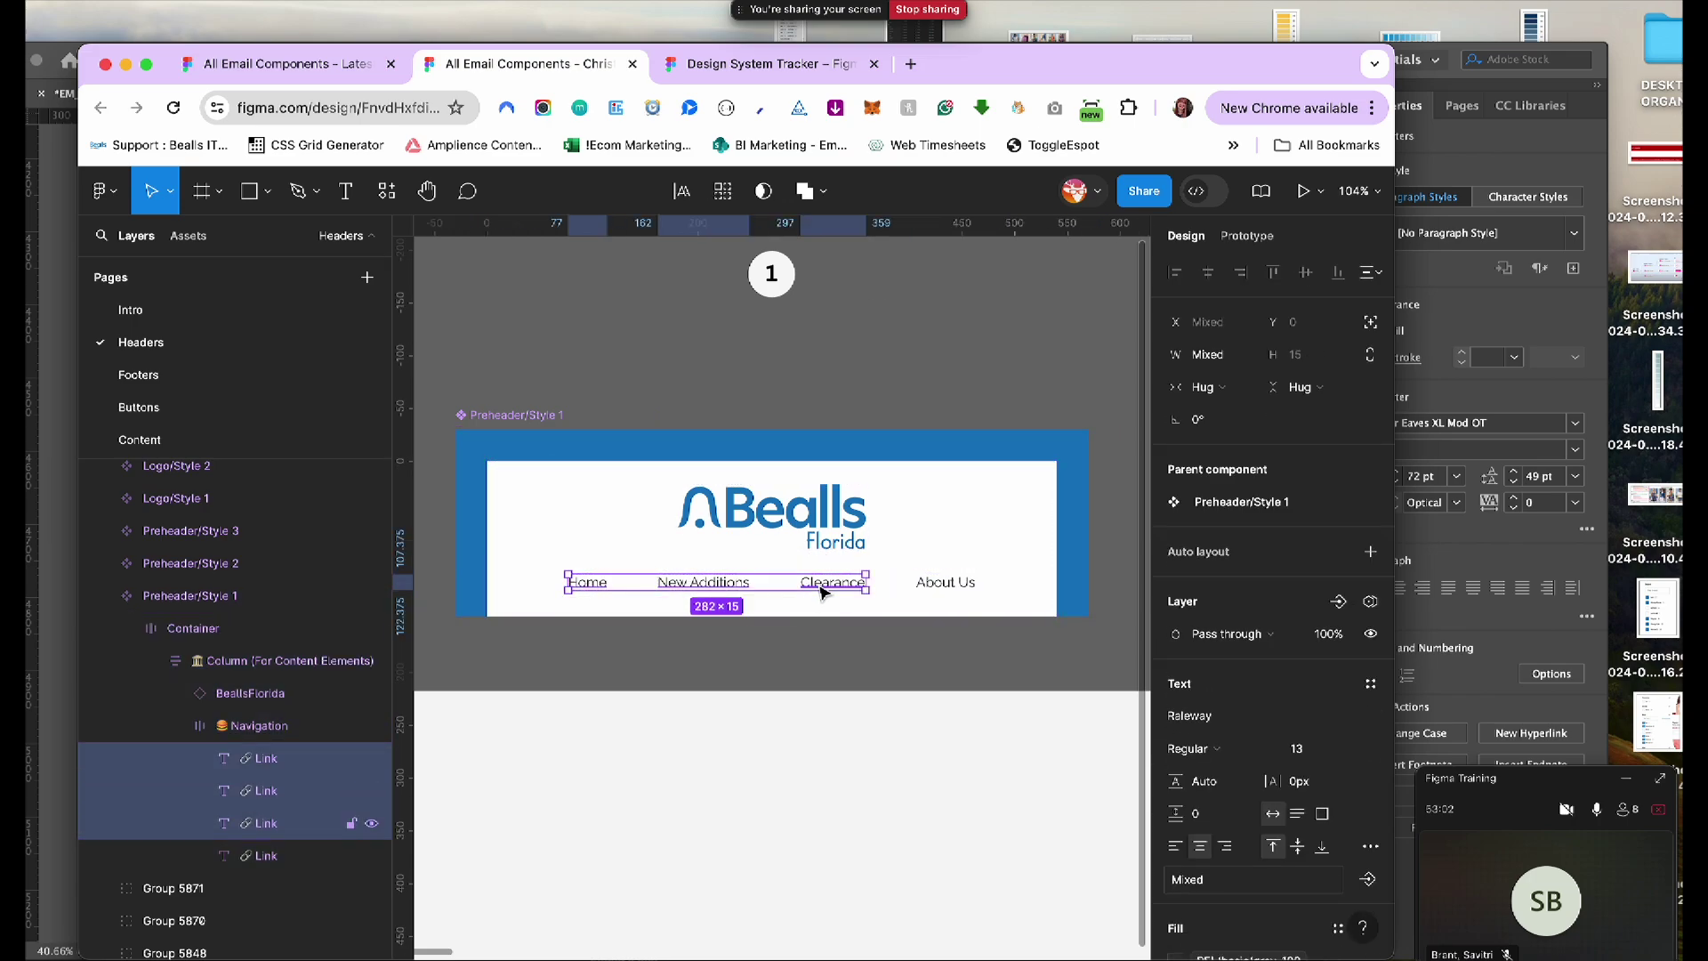
pyautogui.keyDown('shift'); pyautogui.click(934, 585); pyautogui.keyUp('shift')
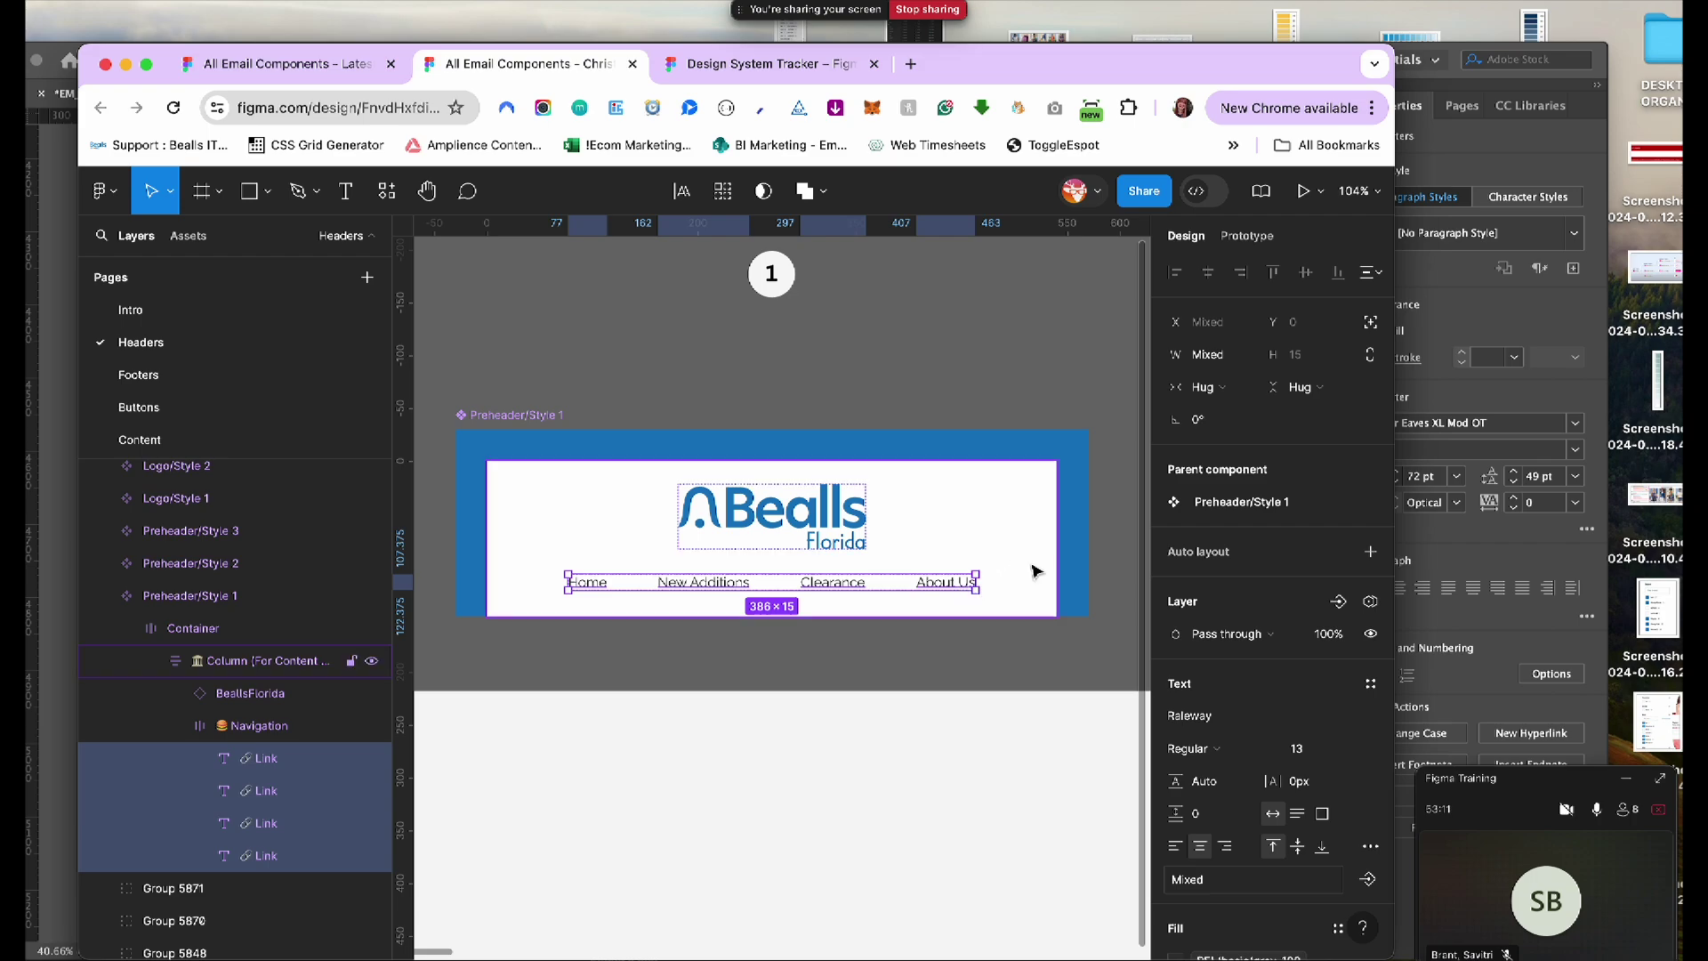
pyautogui.click(1182, 723)
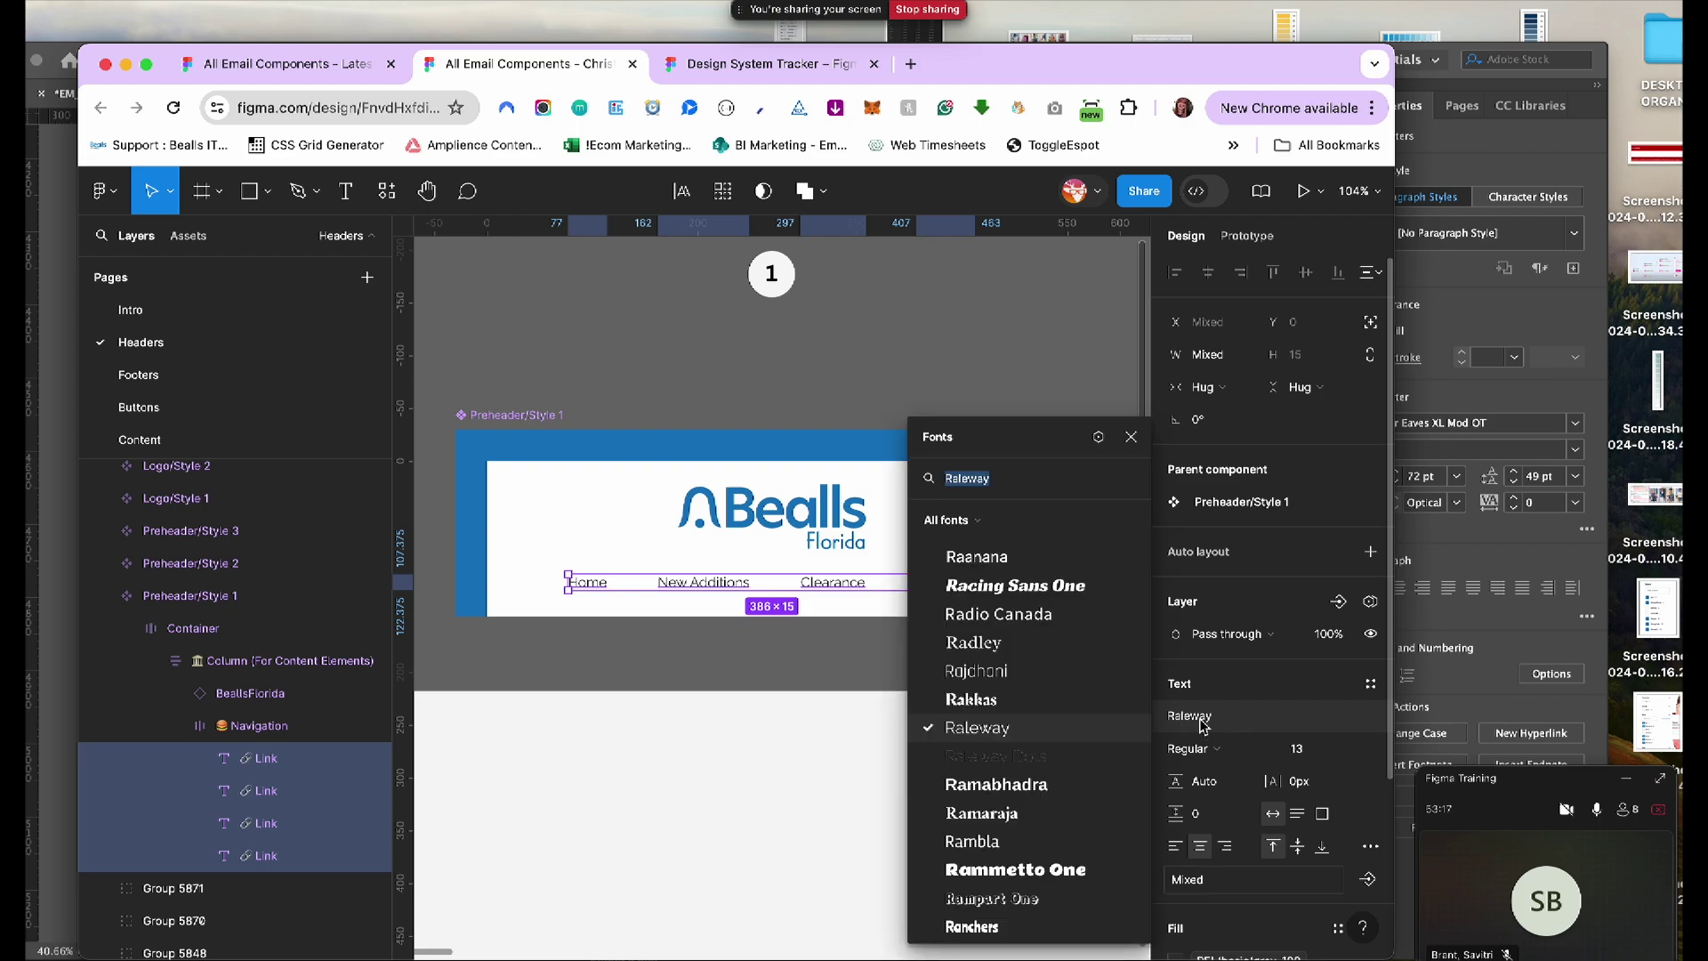
pyautogui.click(1099, 439)
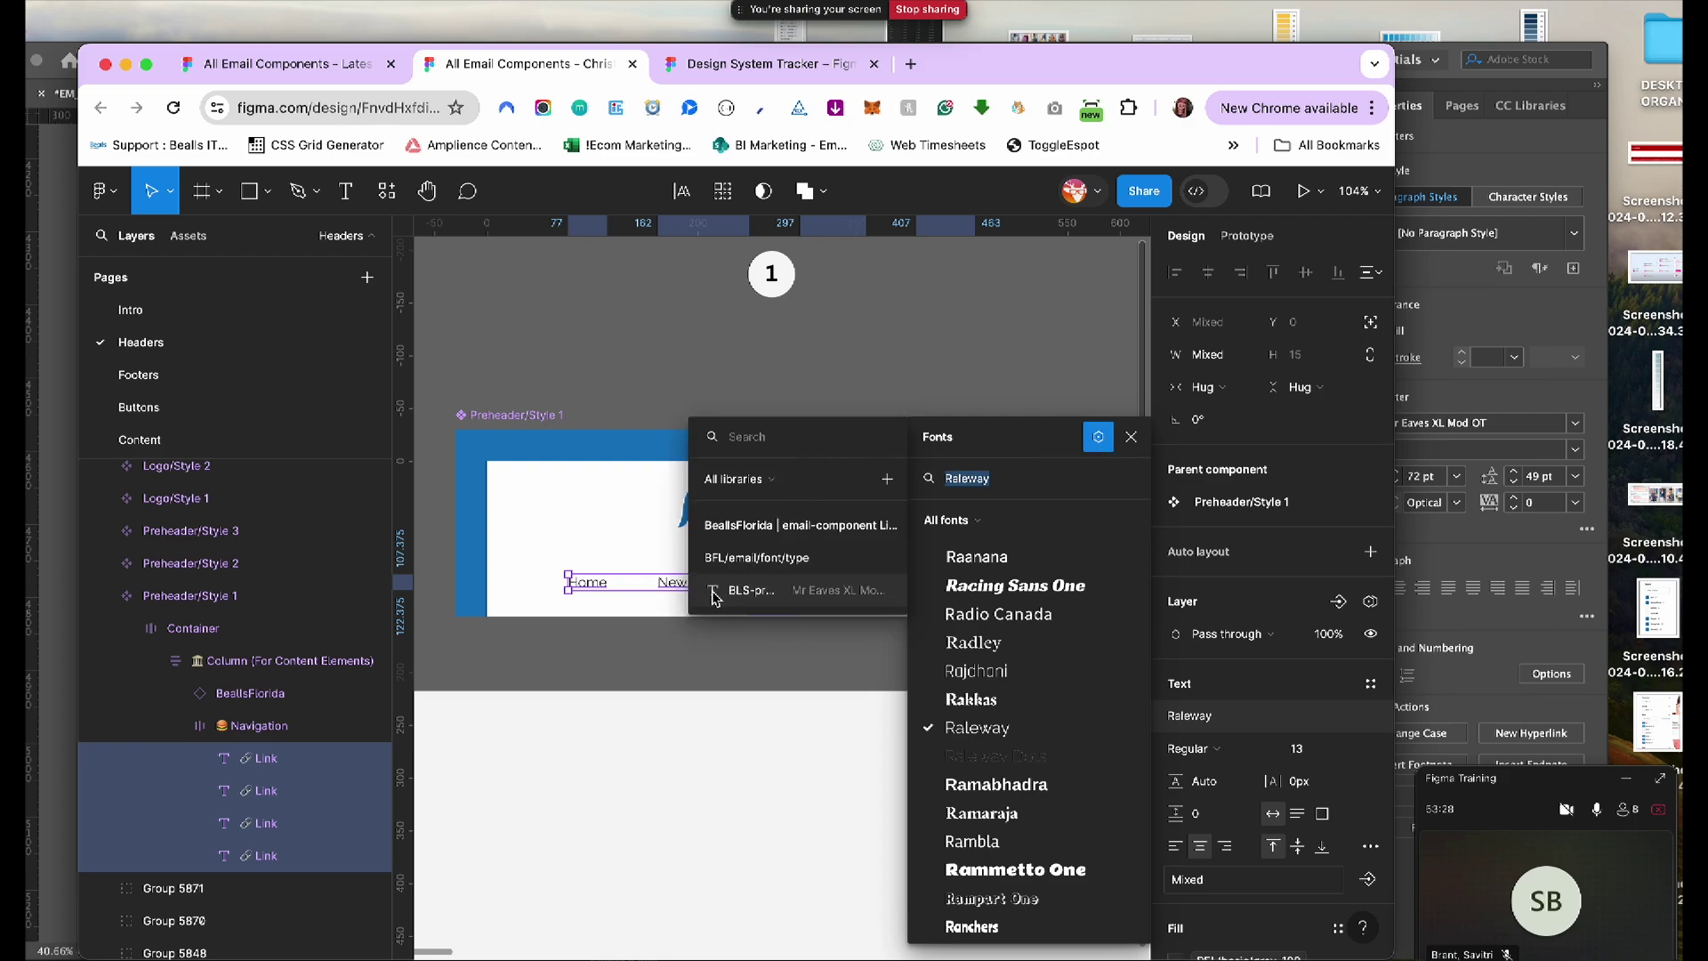
pyautogui.click(751, 590)
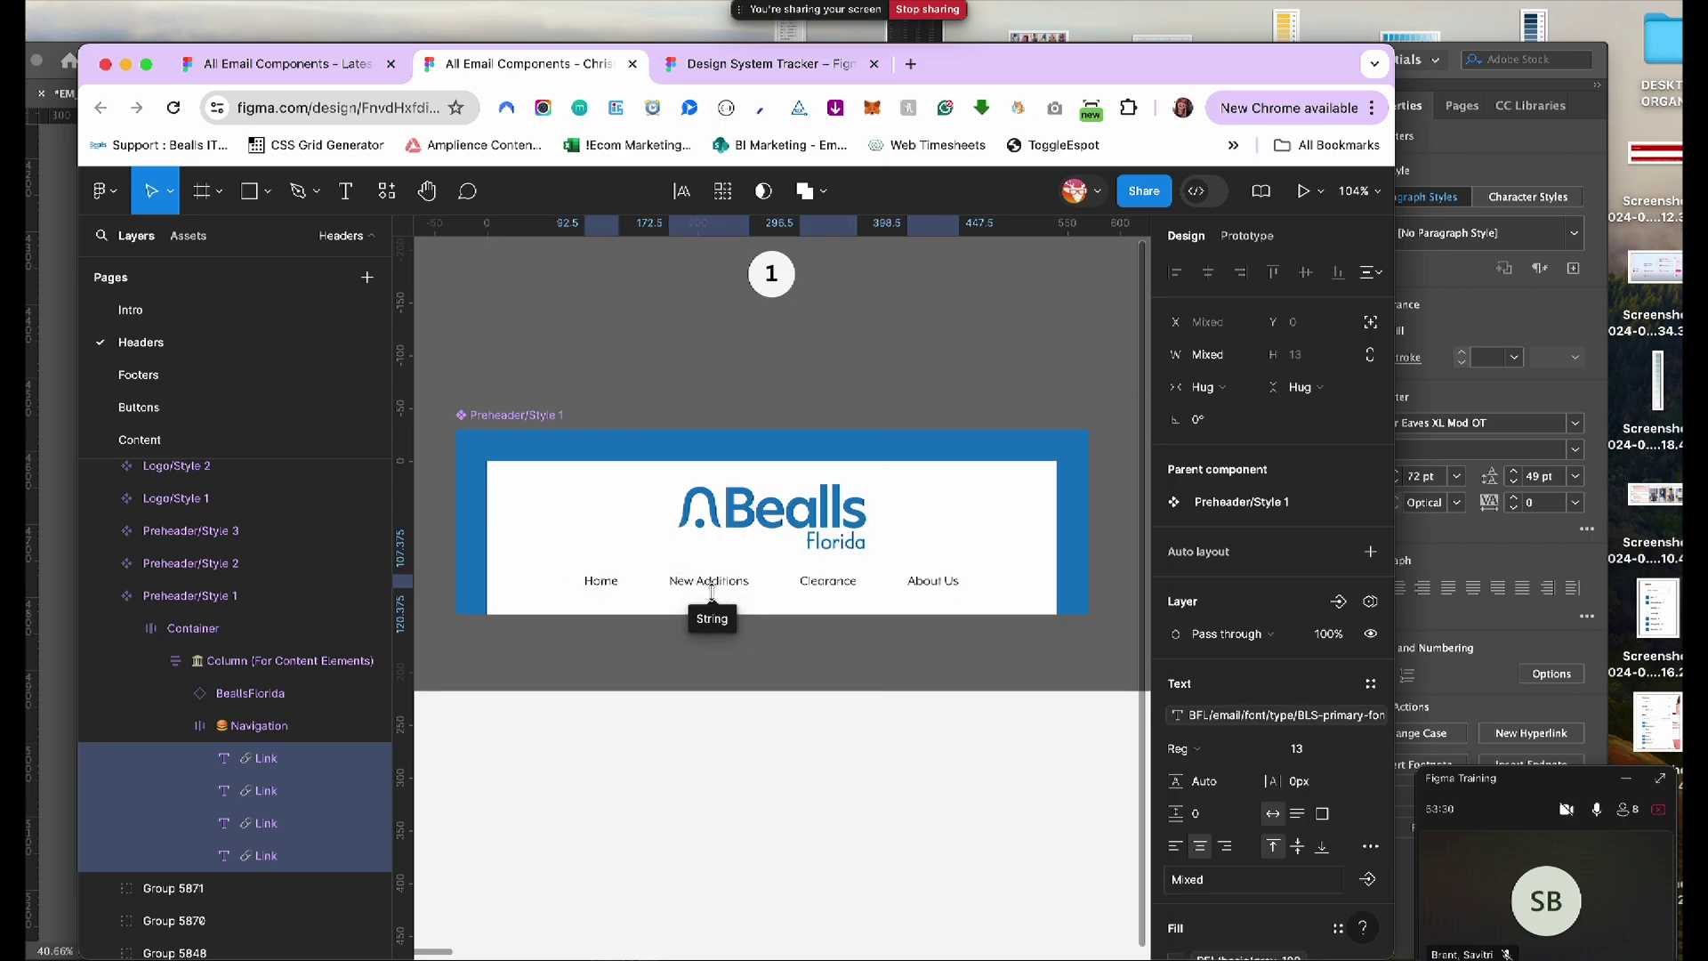
# Apply the library's regular (400) font weight variable to the four navigation links
pyautogui.click(1184, 748)
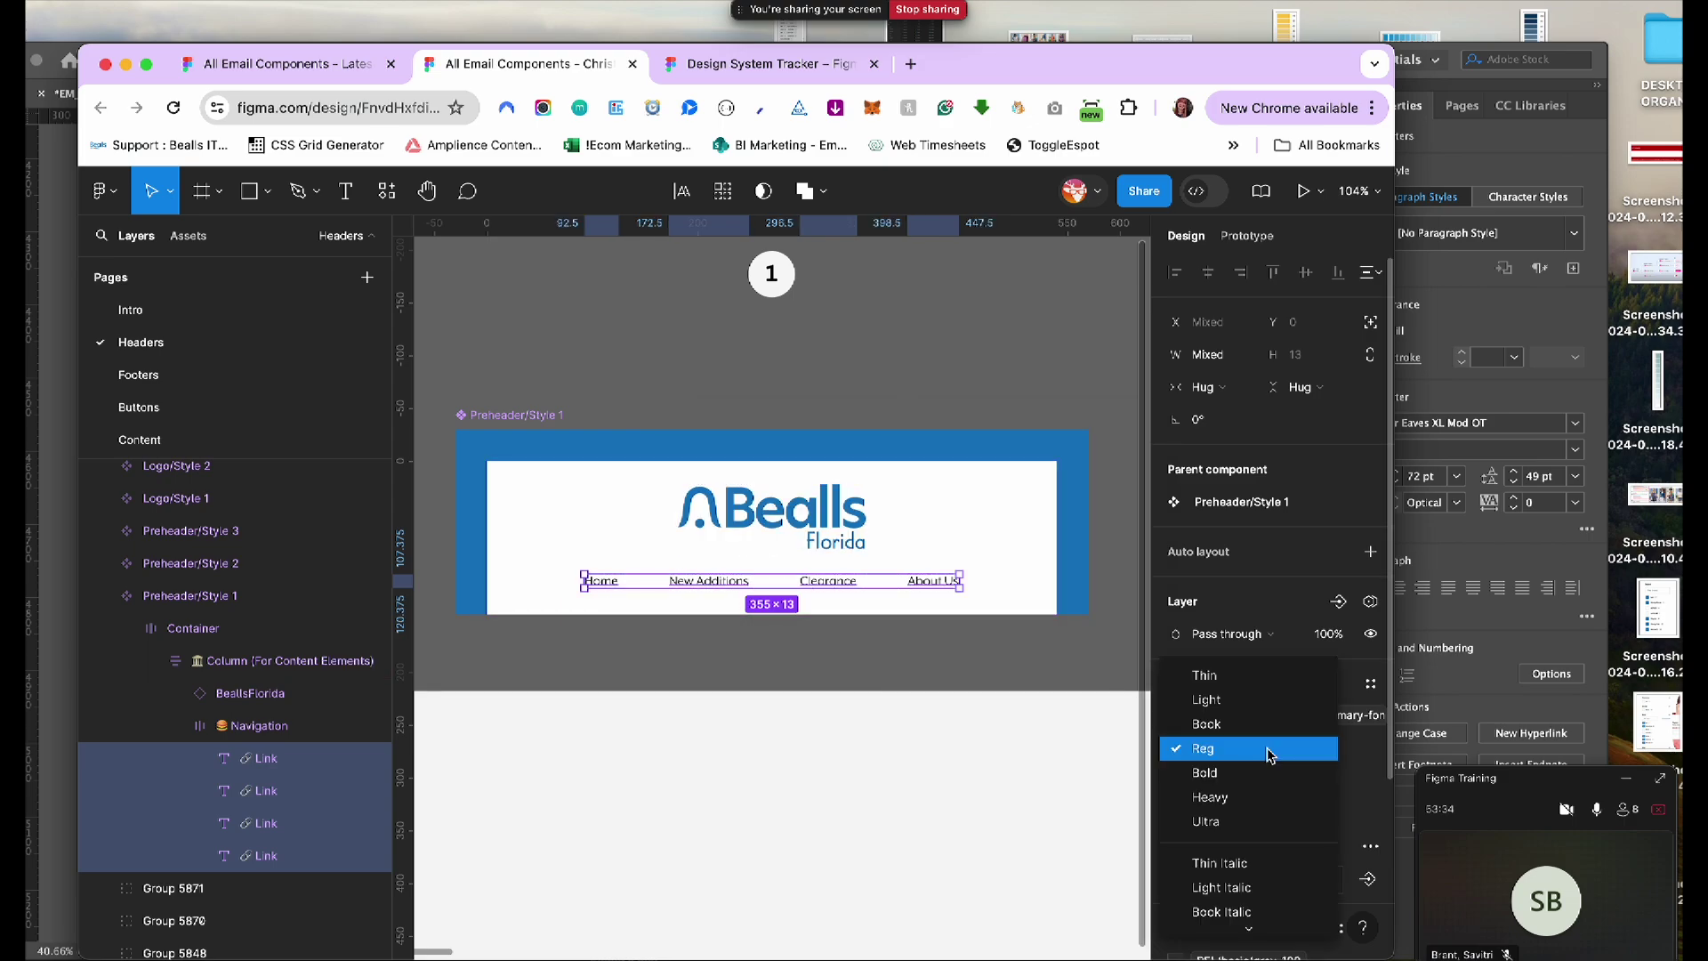
pyautogui.scroll(-2, 1264, 812)
pyautogui.click(1255, 916)
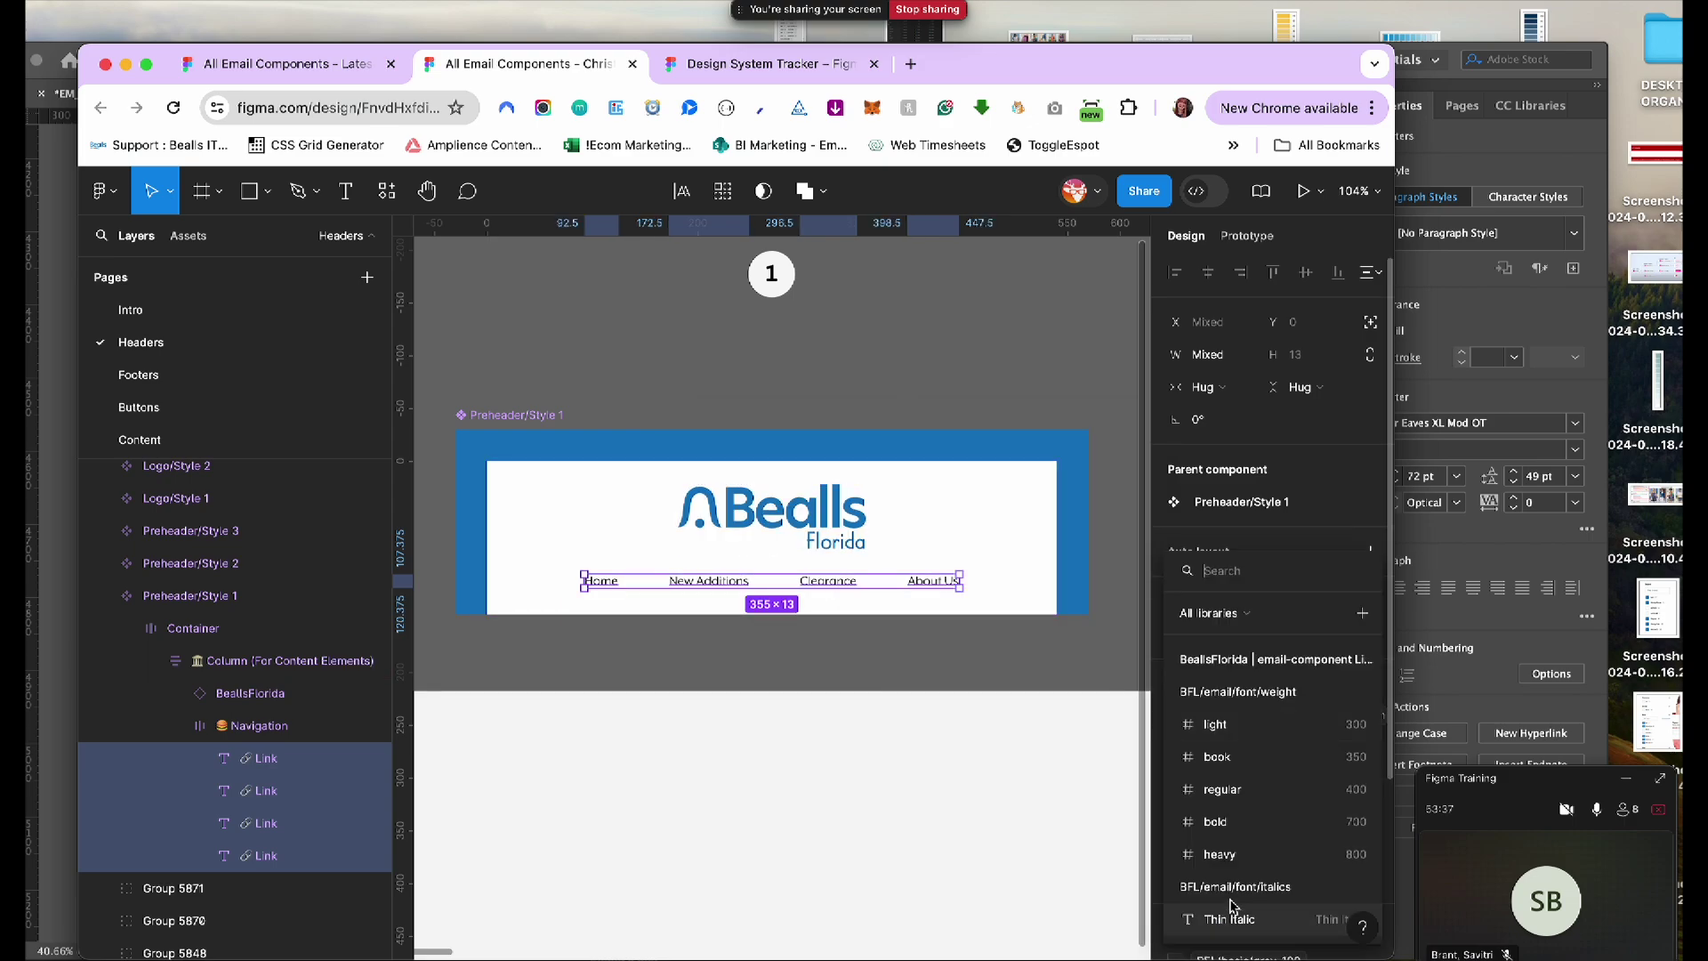
pyautogui.click(1237, 793)
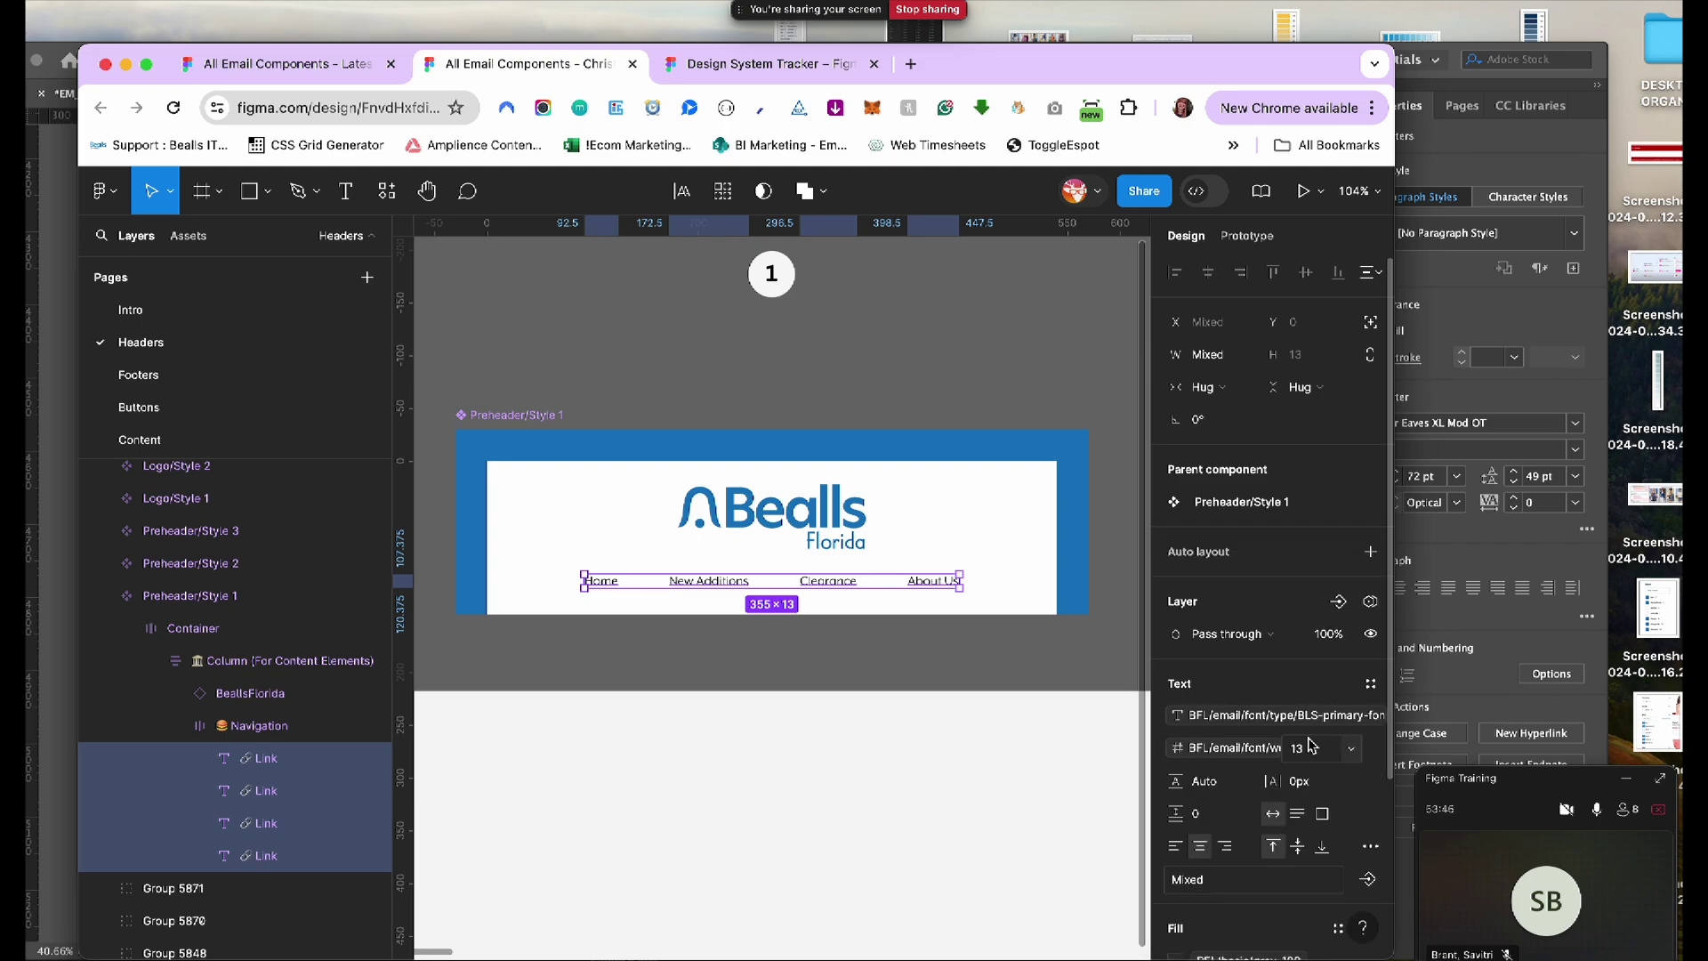
# Try the sm-p (14) font size variable on the navigation links and replace it with p (16)
pyautogui.click(1351, 747)
pyautogui.scroll(-2, 1333, 857)
pyautogui.click(1308, 917)
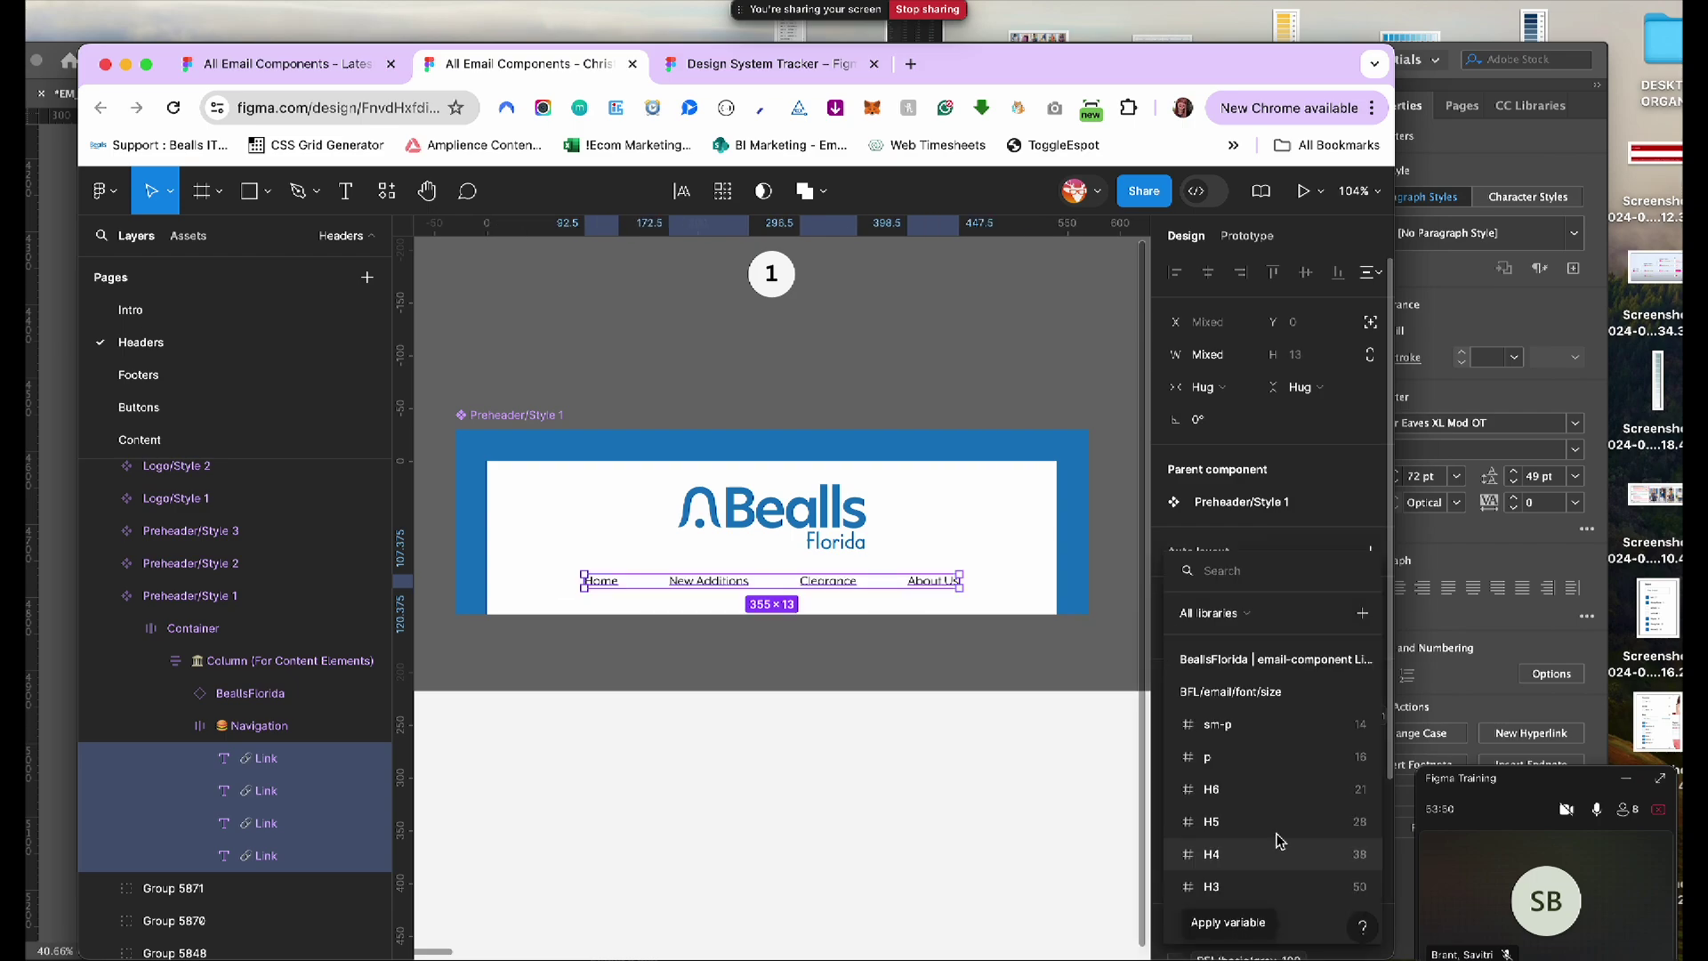
pyautogui.click(1275, 735)
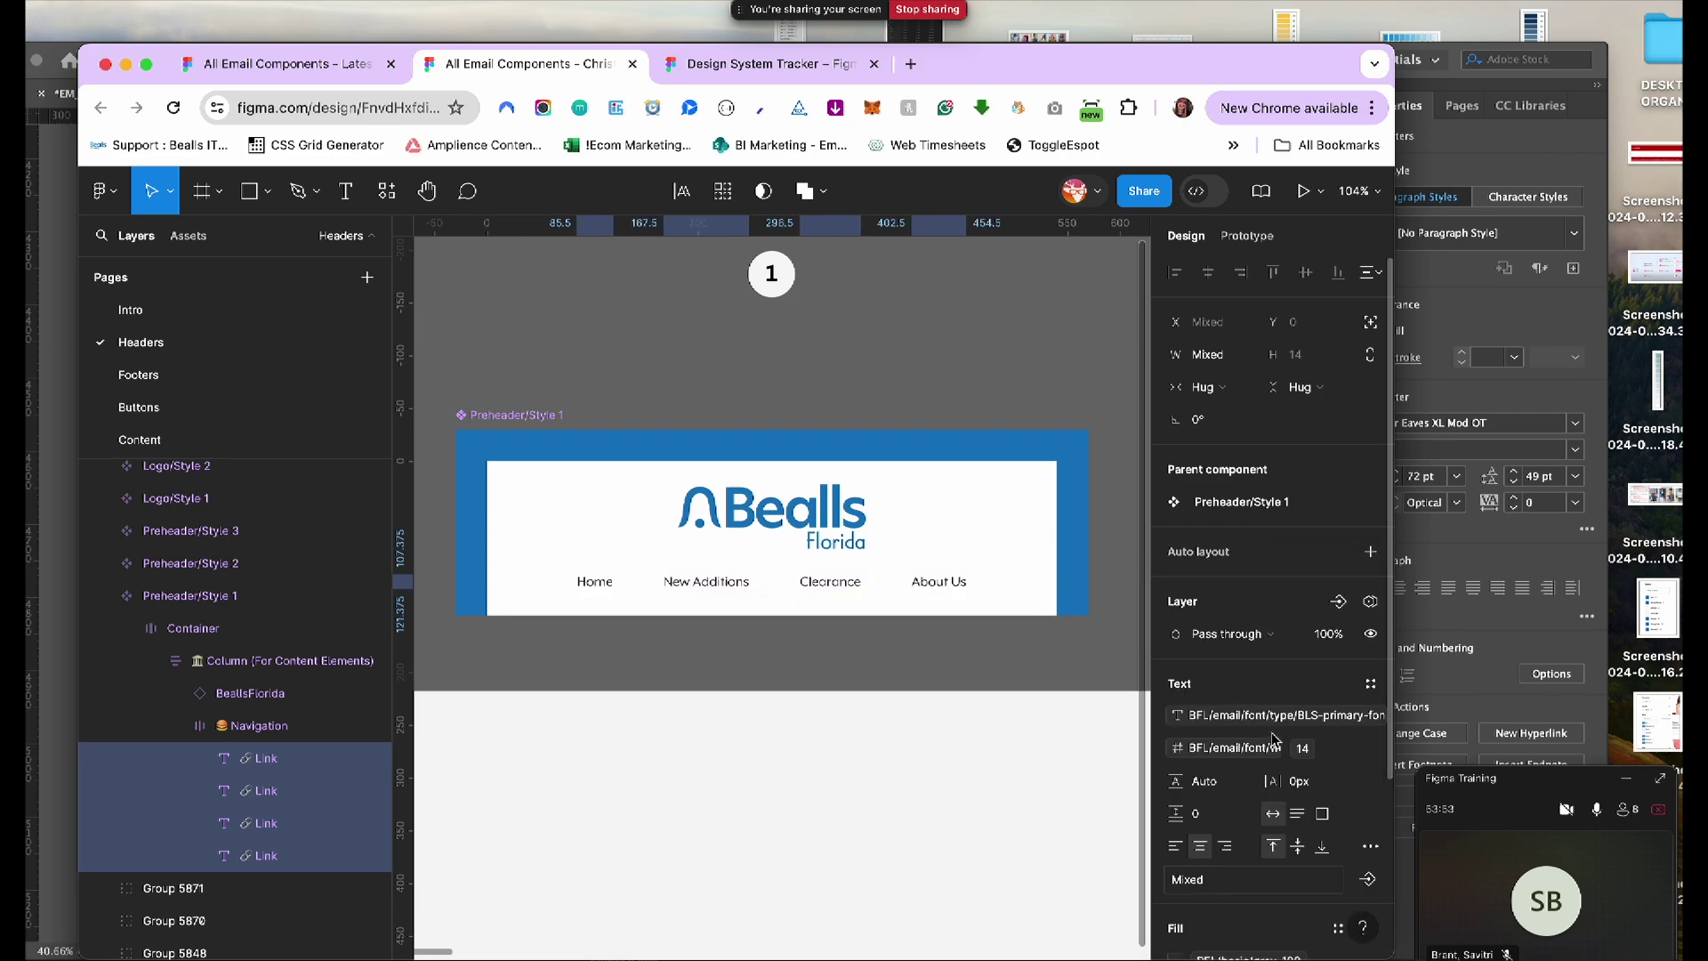
pyautogui.click(1275, 738)
pyautogui.click(1267, 764)
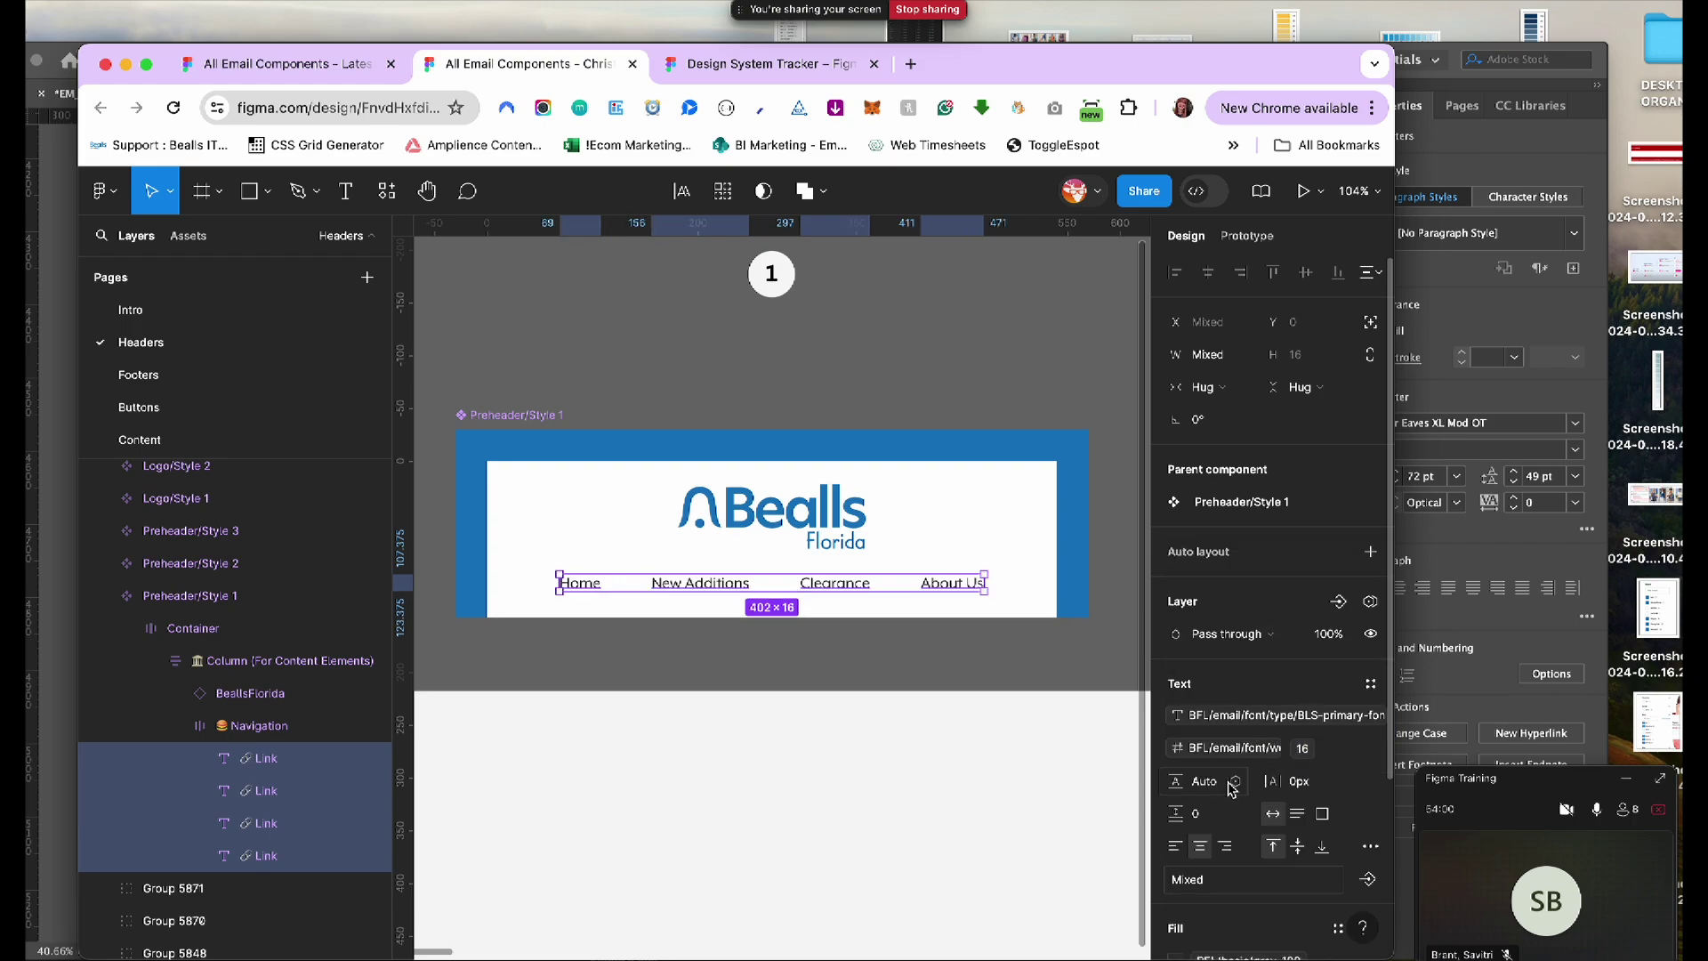
# Set the navigation links' line height to the library's p leading variable (24) and deselect them
pyautogui.click(1237, 782)
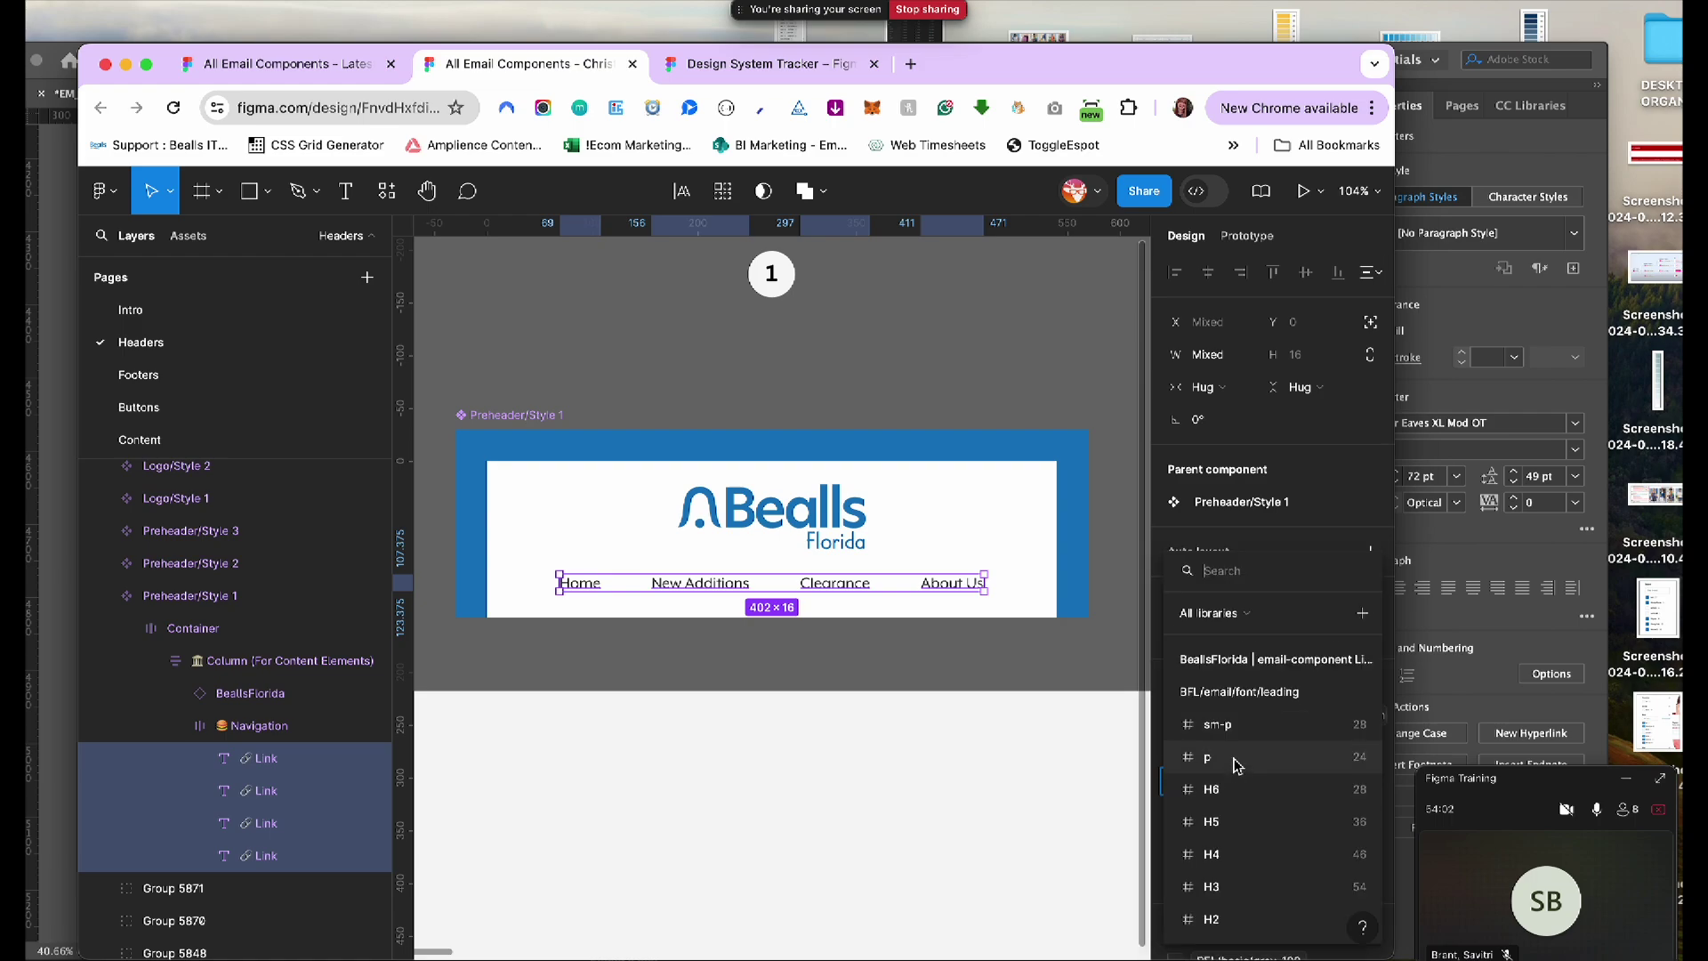
pyautogui.click(1236, 758)
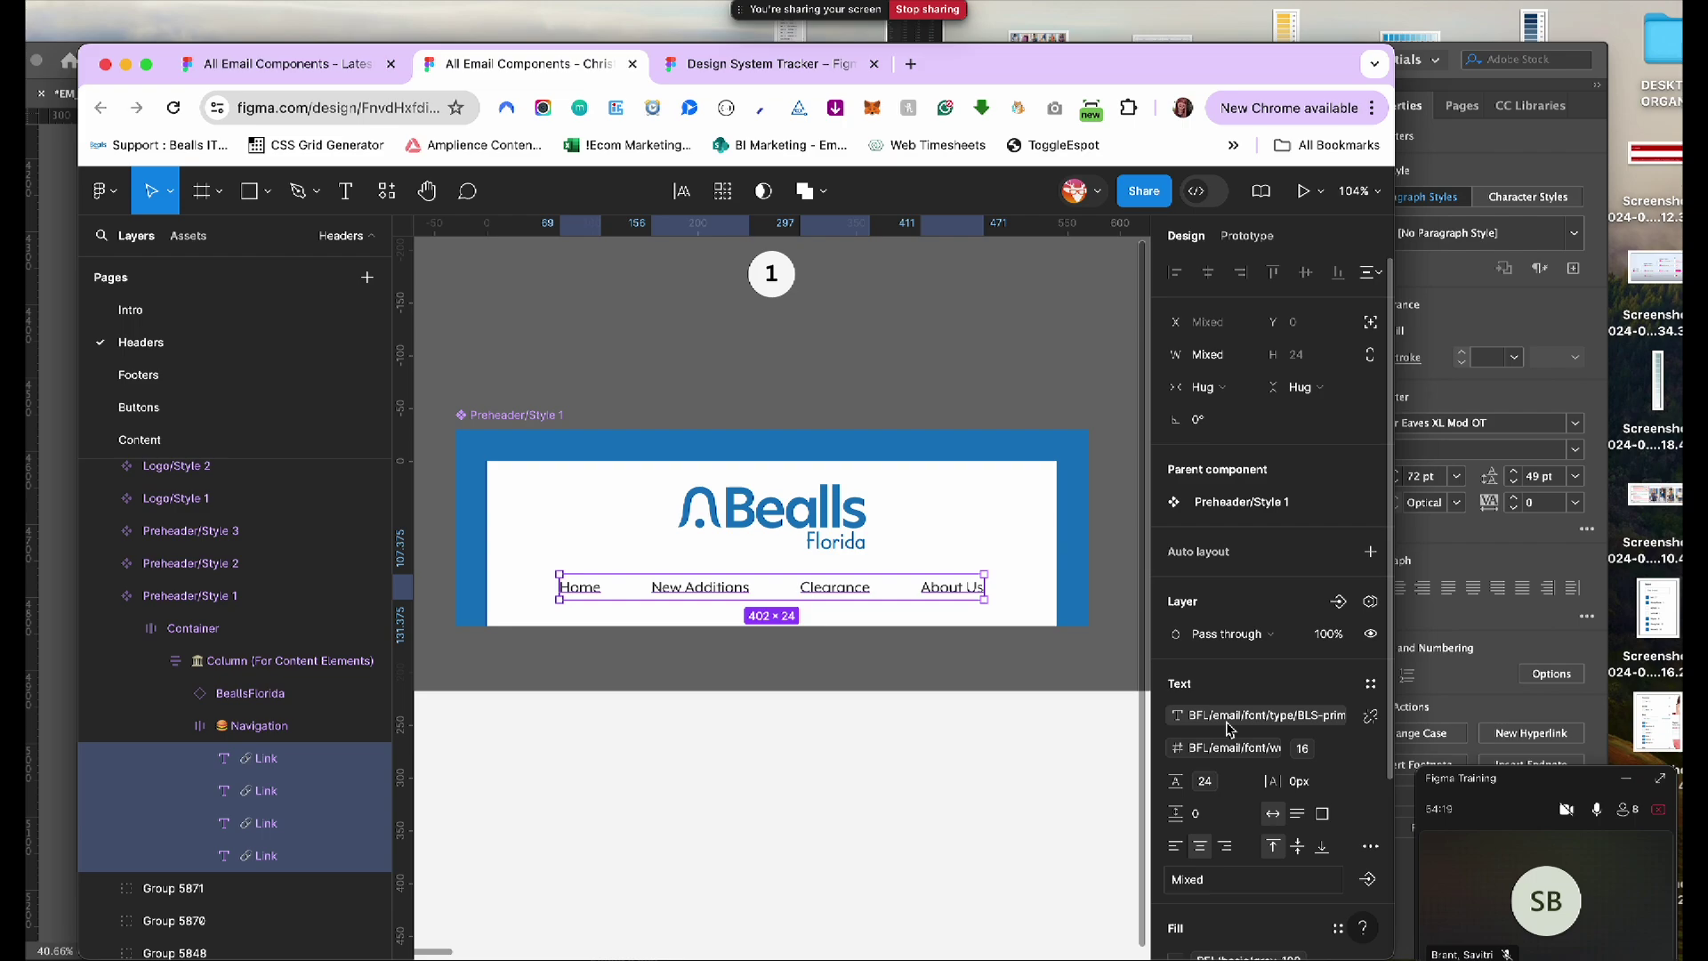
pyautogui.click(938, 390)
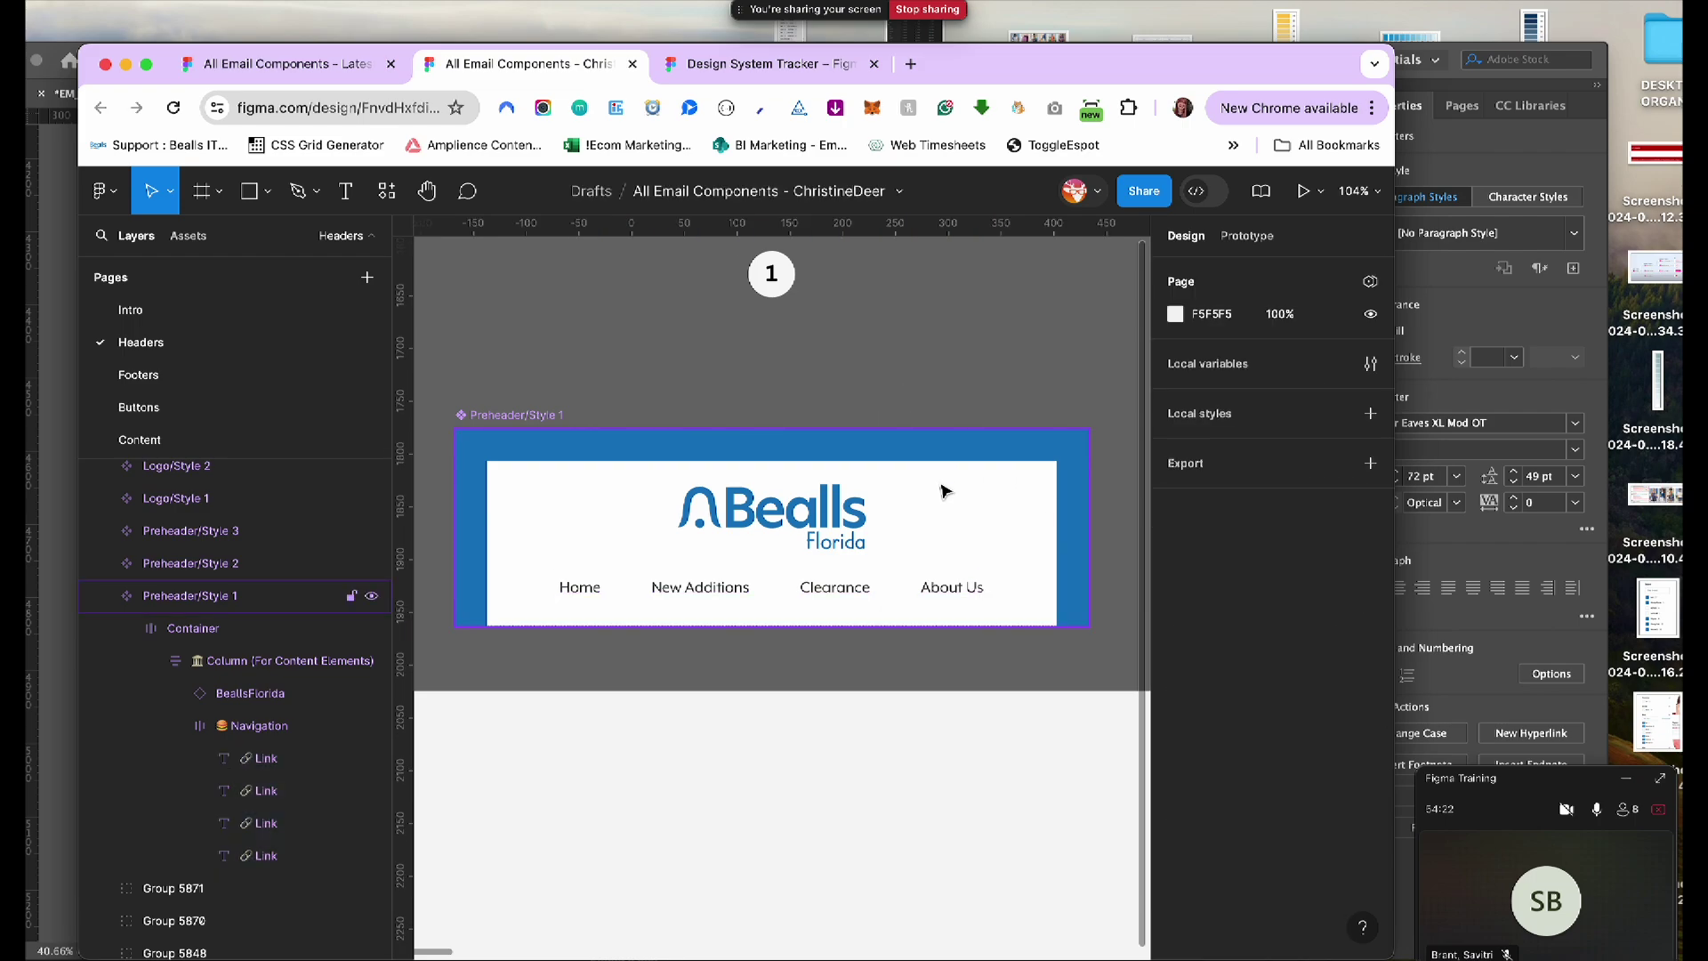
# Select Preheader/Style 2 and look over the remaining header components through Logo/Style 2
pyautogui.hscroll(10, 946, 493)
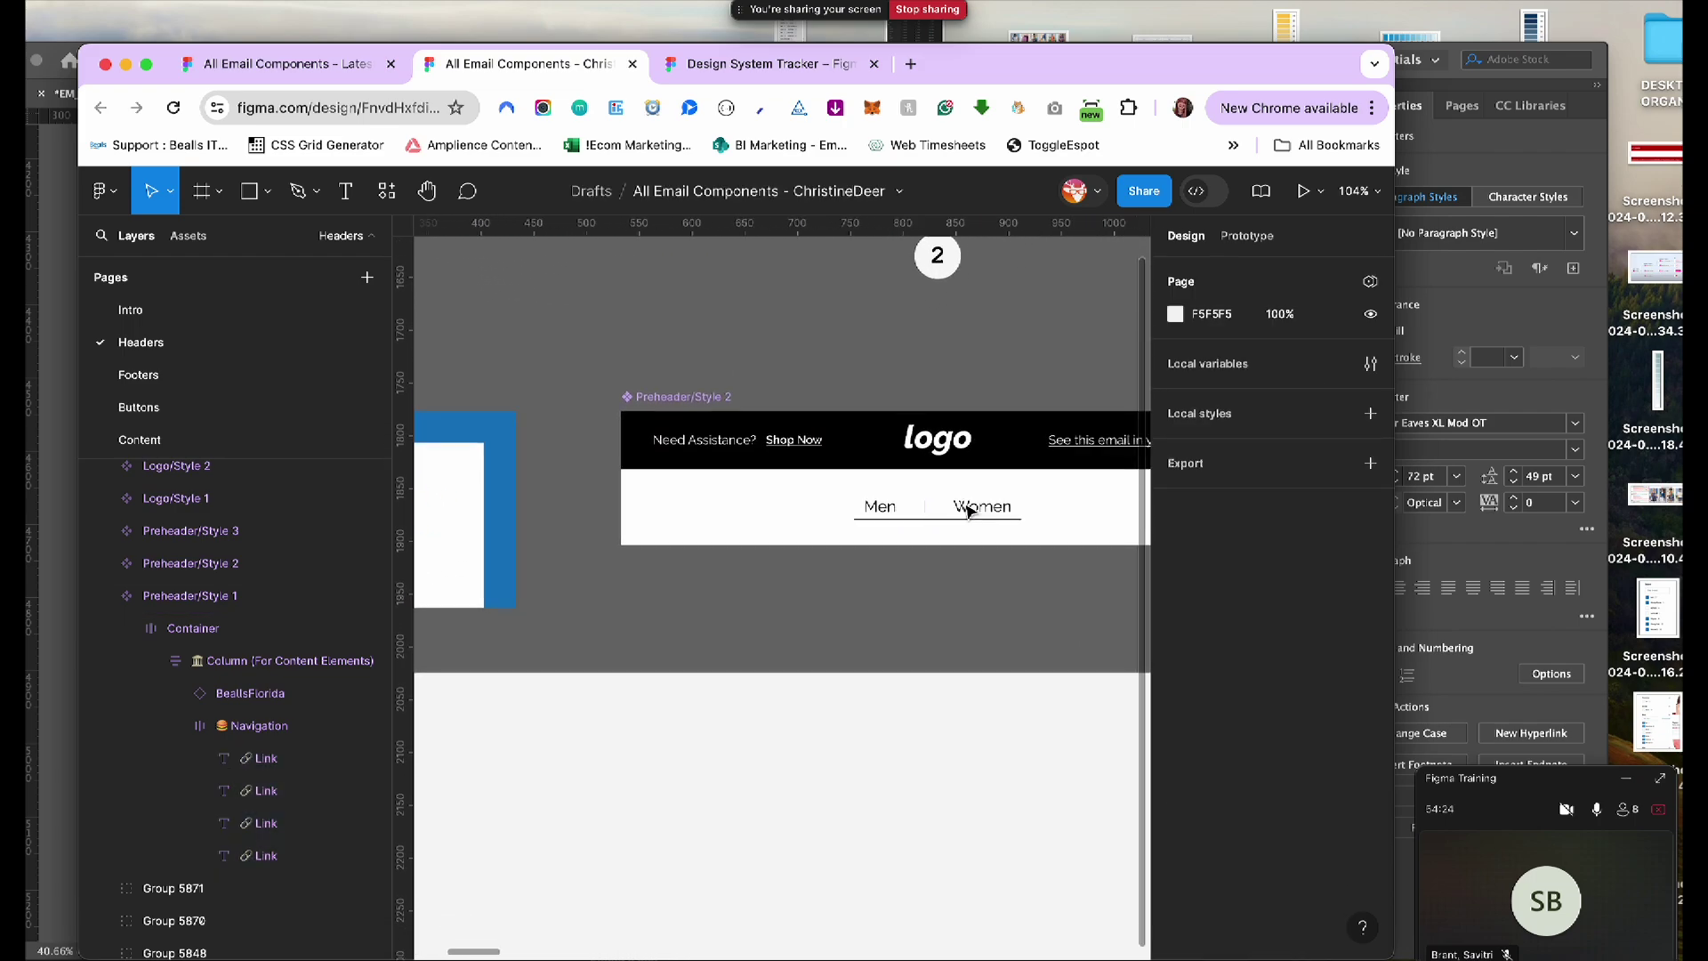
pyautogui.hscroll(3, 970, 510)
pyautogui.click(562, 389)
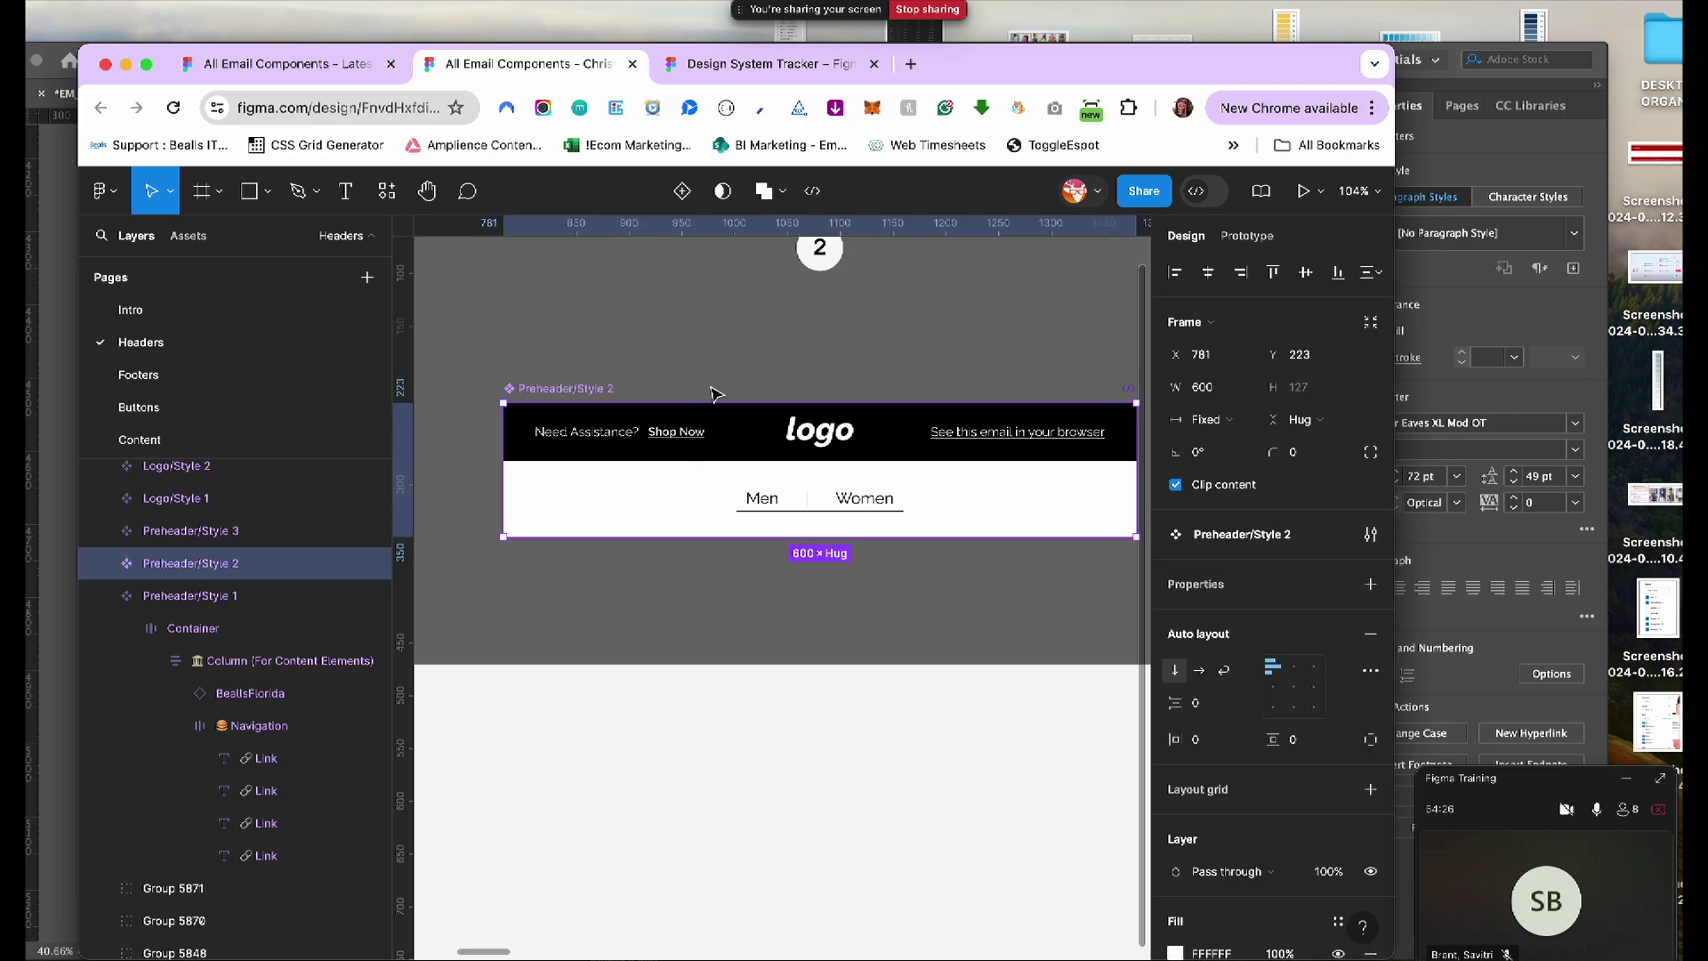
pyautogui.hscroll(15, 711, 391)
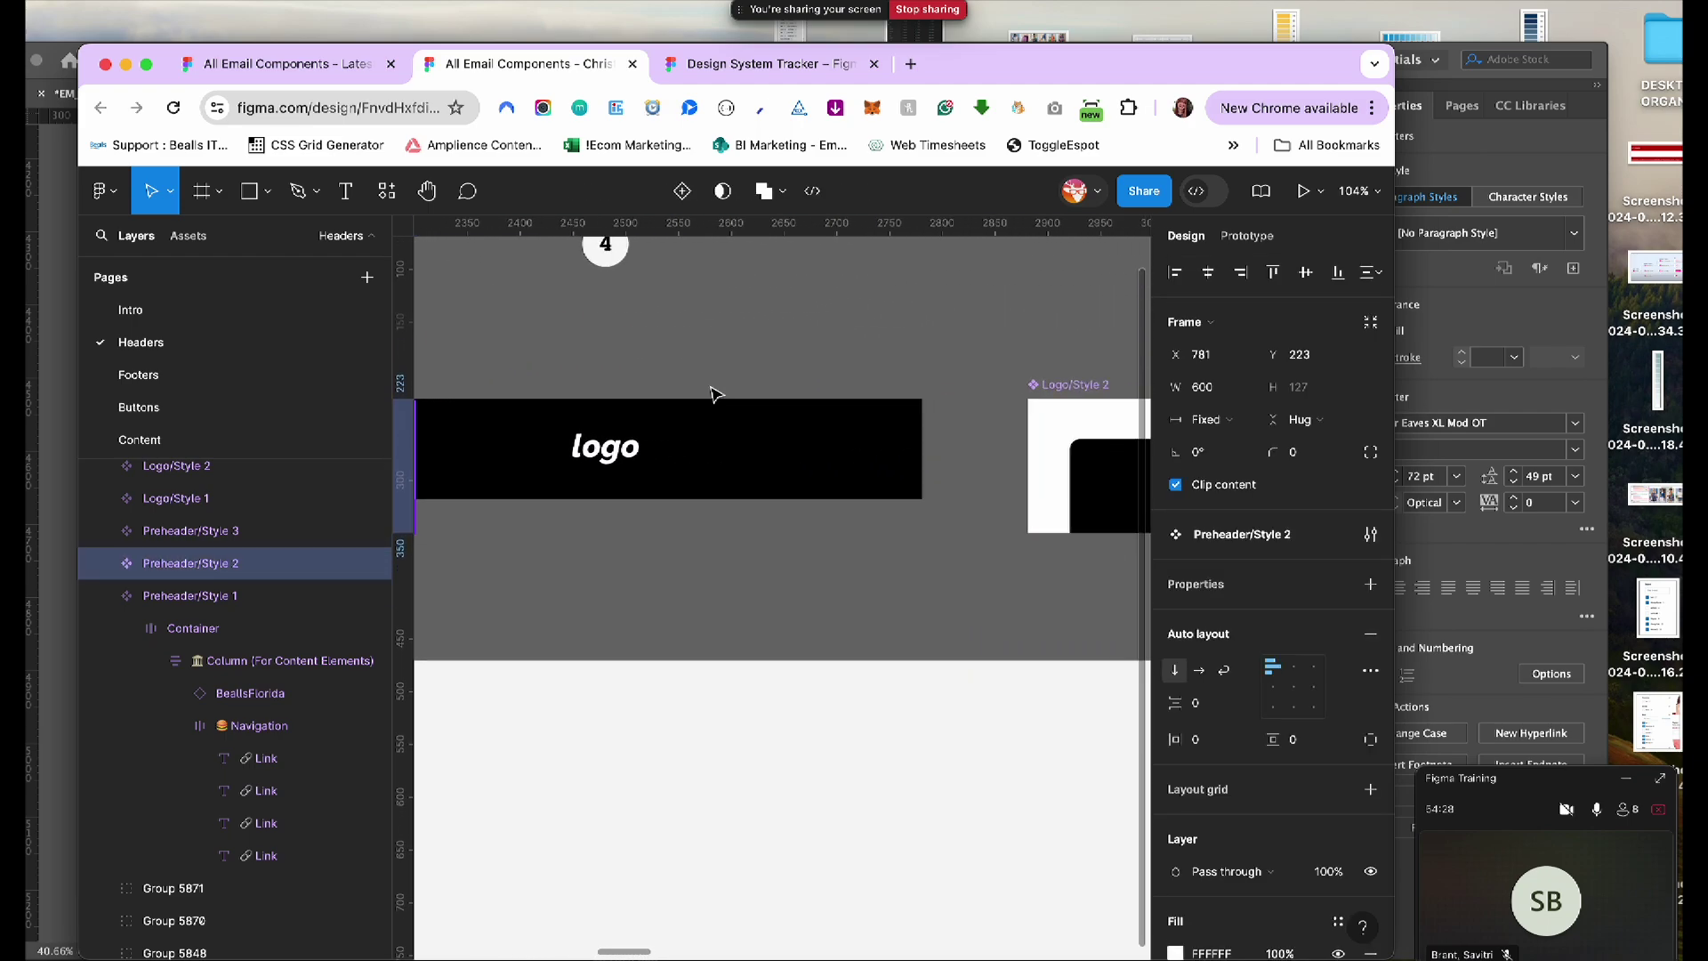
# Look over the remaining header components, then browse the Footers, Buttons and Content pages
pyautogui.hscroll(15, 712, 393)
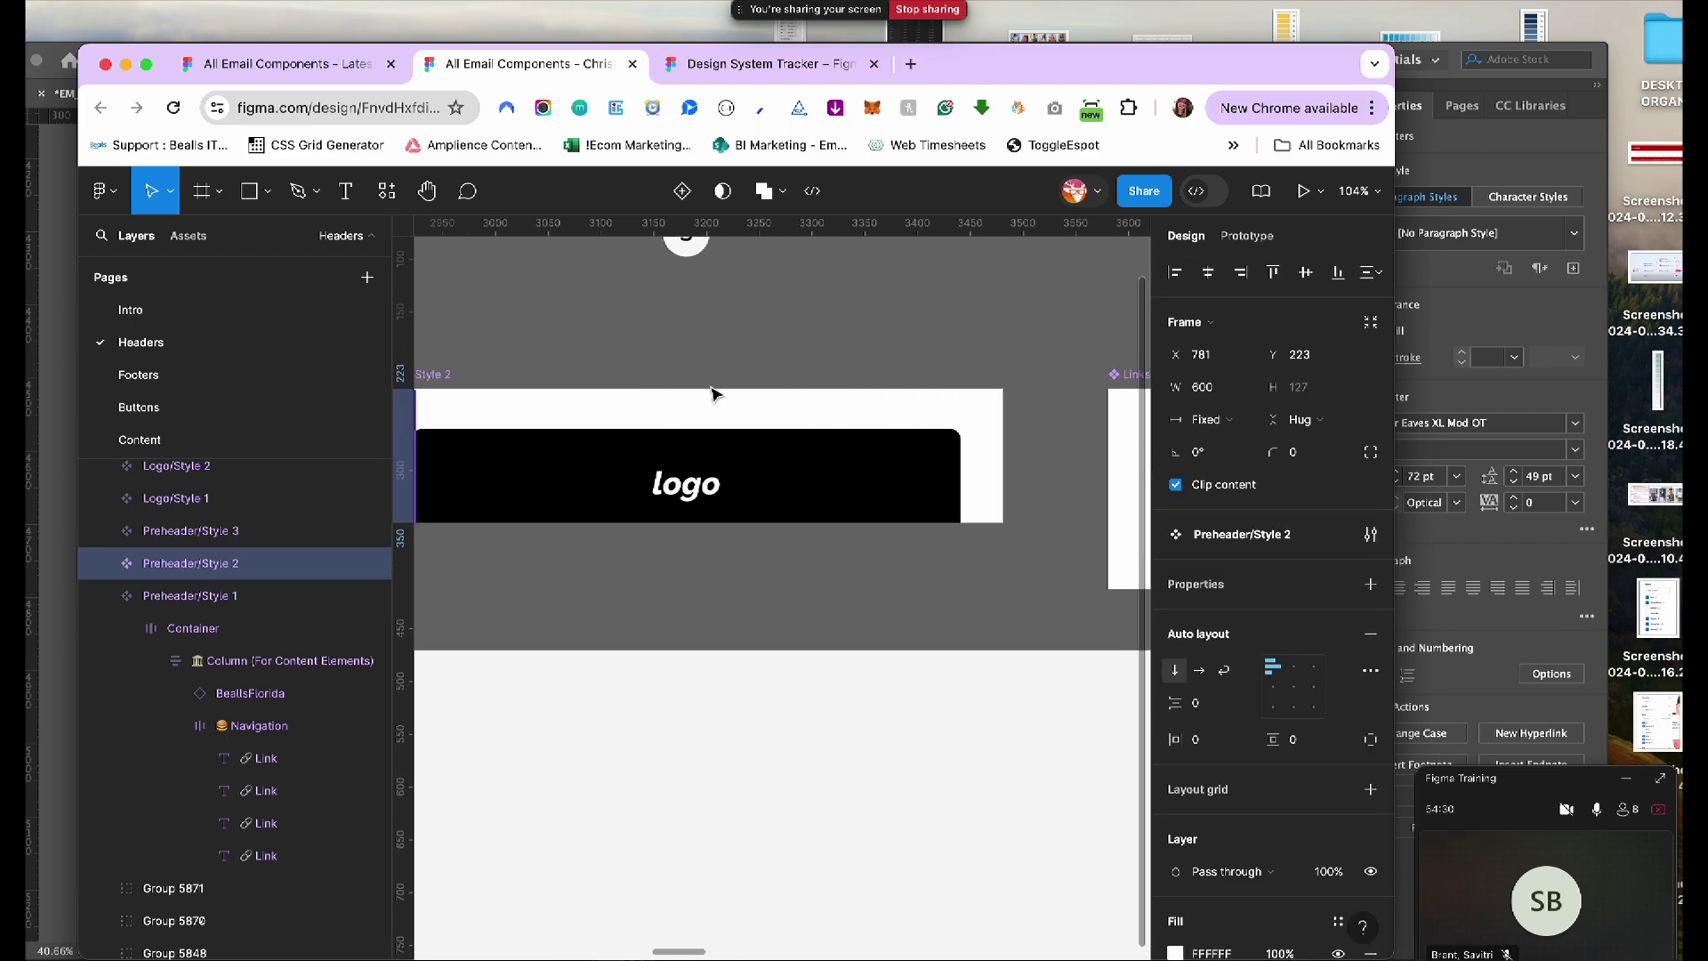
pyautogui.hscroll(-20, 711, 394)
pyautogui.hscroll(-10, 712, 393)
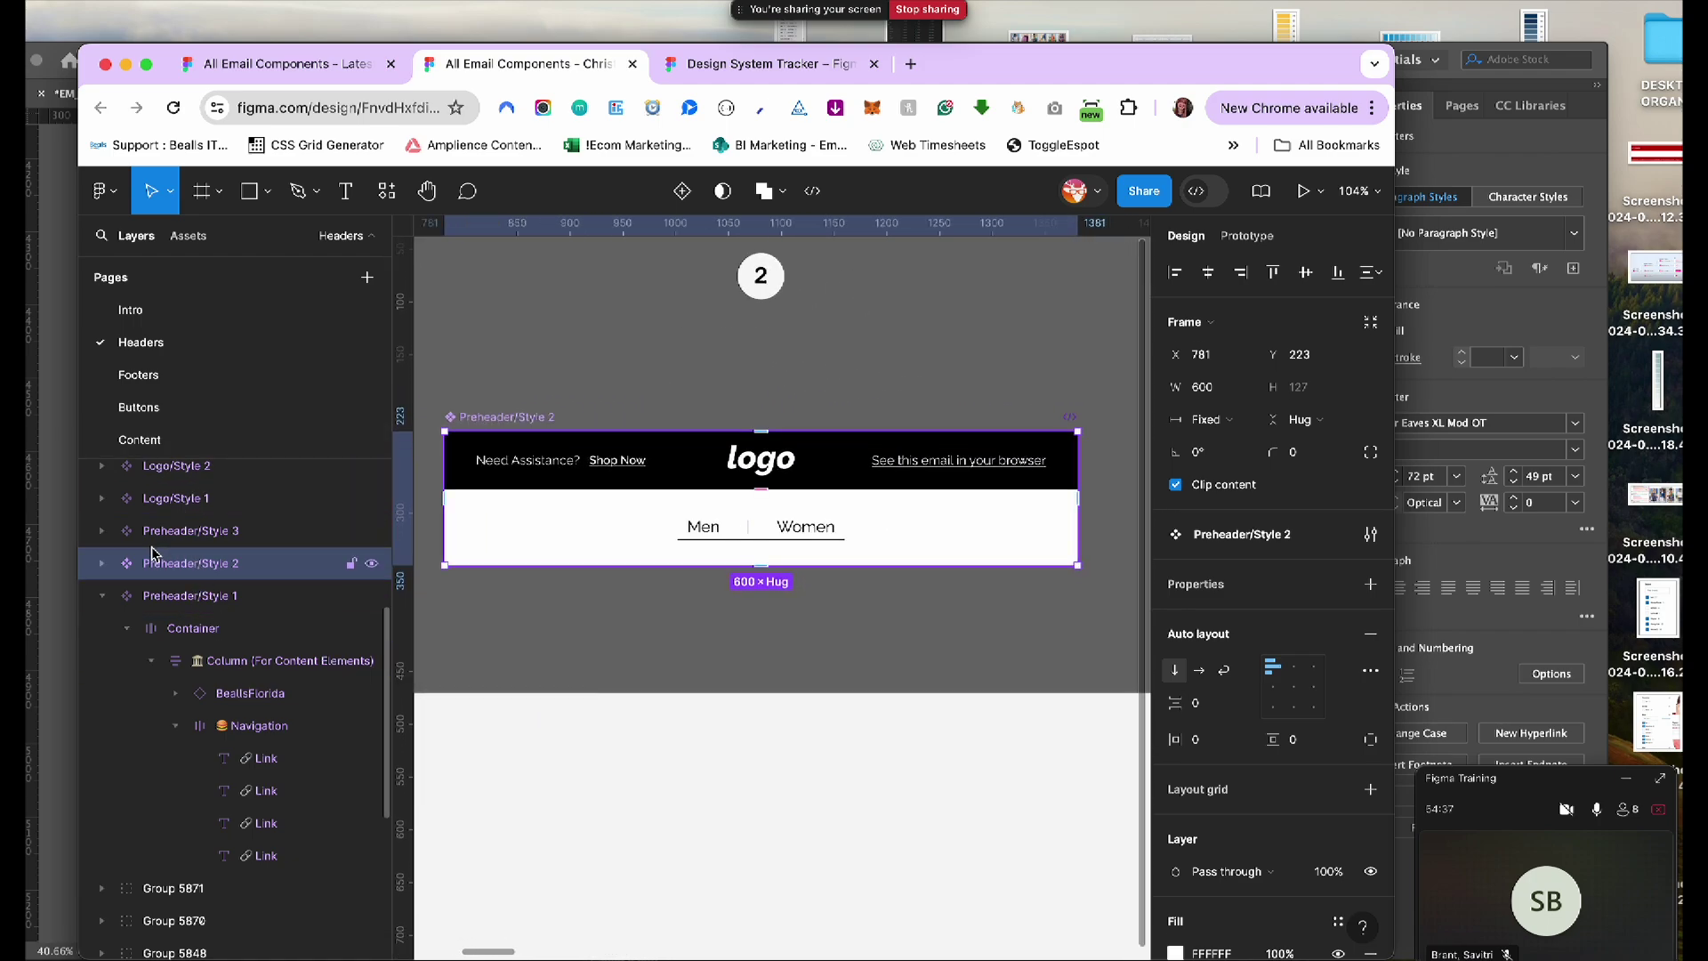
pyautogui.click(151, 381)
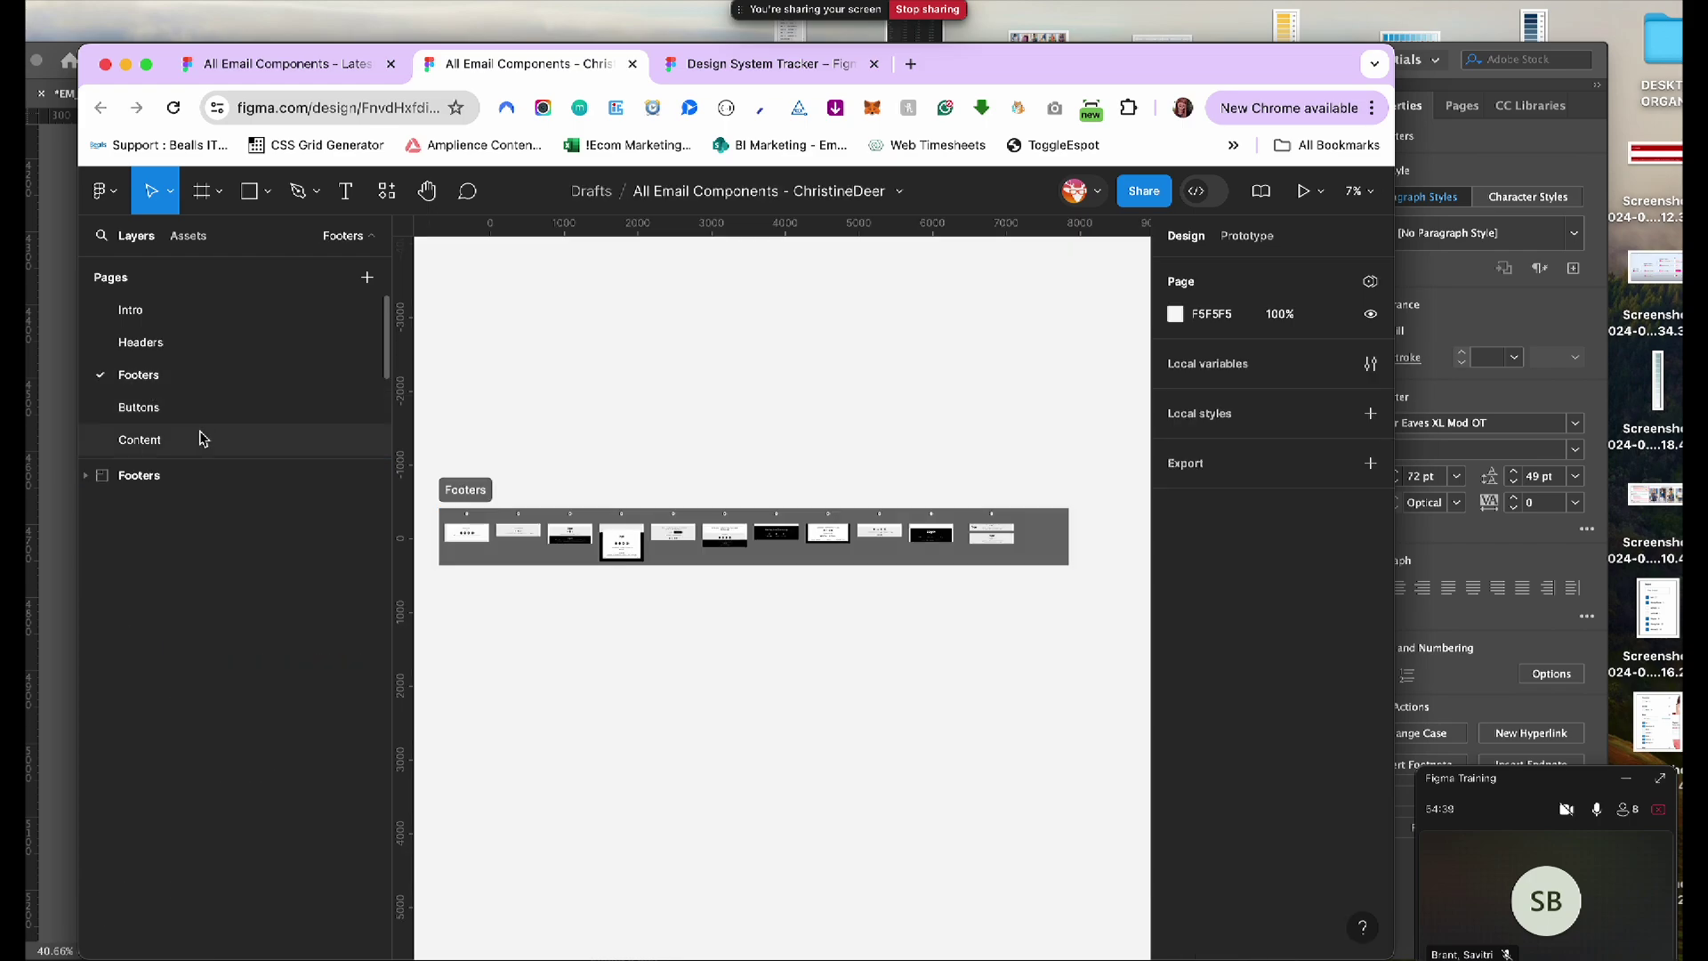
pyautogui.click(178, 412)
pyautogui.click(169, 445)
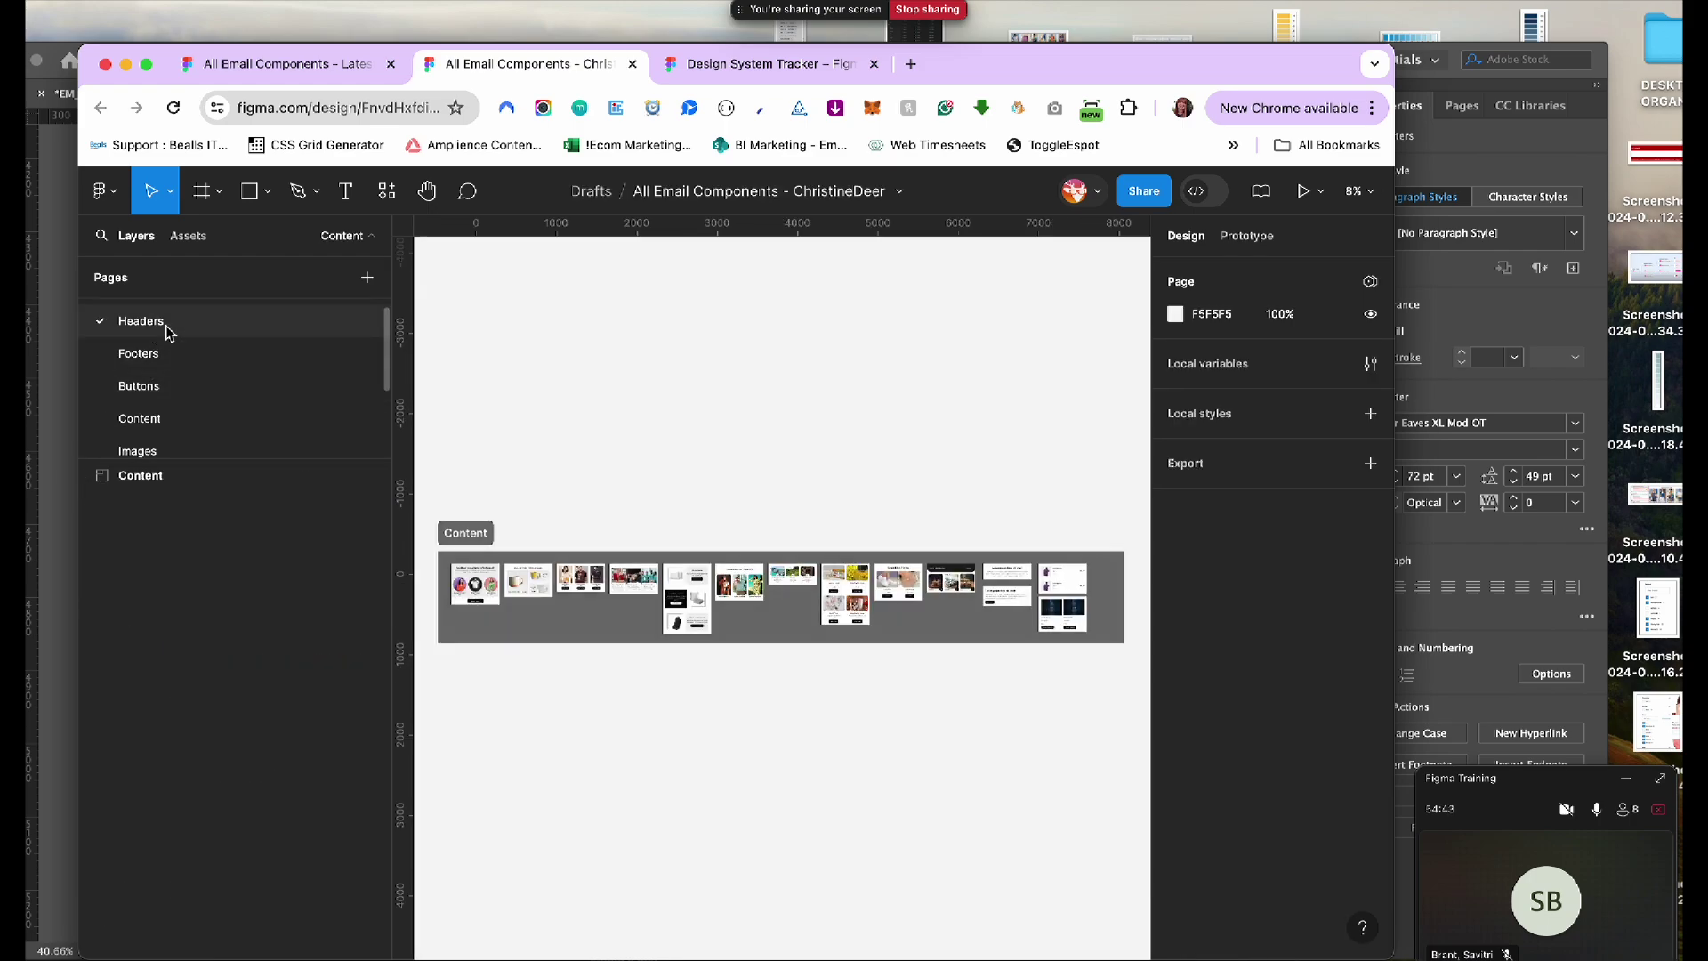
# Return to the Headers page and view the rebranded Preheader/Style 1 and Preheader/Style 2 components
pyautogui.click(164, 323)
pyautogui.hscroll(-5, 654, 572)
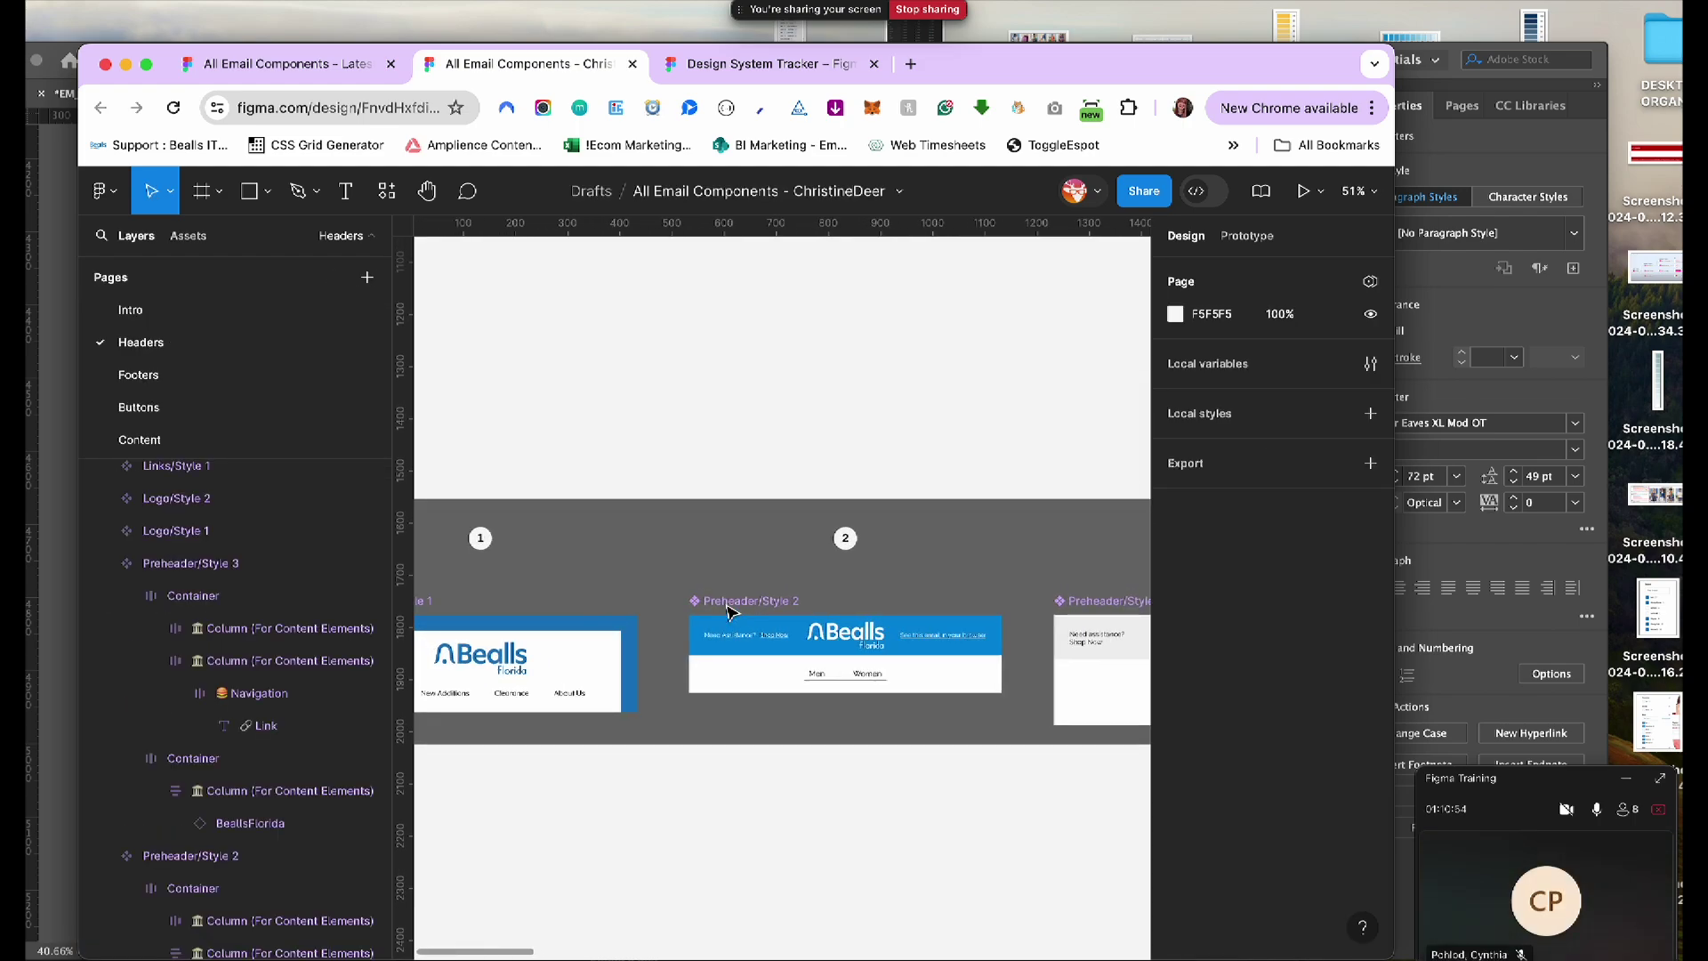
pyautogui.hscroll(-5, 728, 612)
pyautogui.scroll(-3, 728, 612)
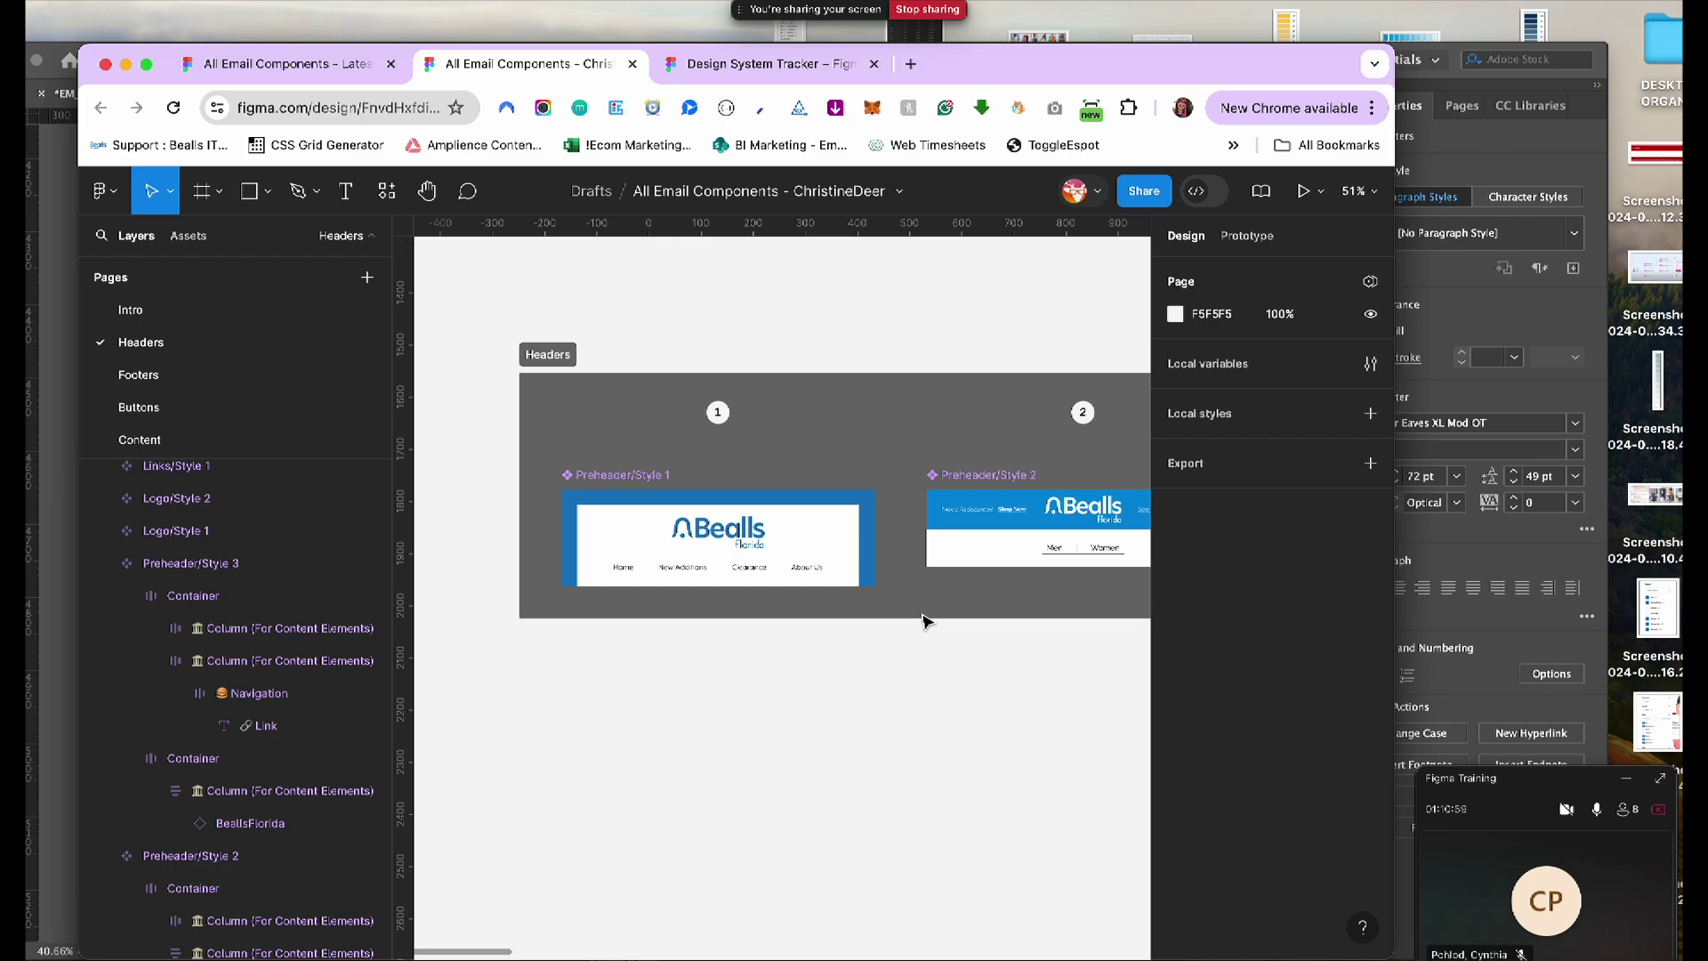
# Copy the Design System Tracker plugin page's link and draft it in the design group's Teams chat with the text "Another PLUGIN!!!"
pyautogui.click(312, 65)
pyautogui.click(774, 65)
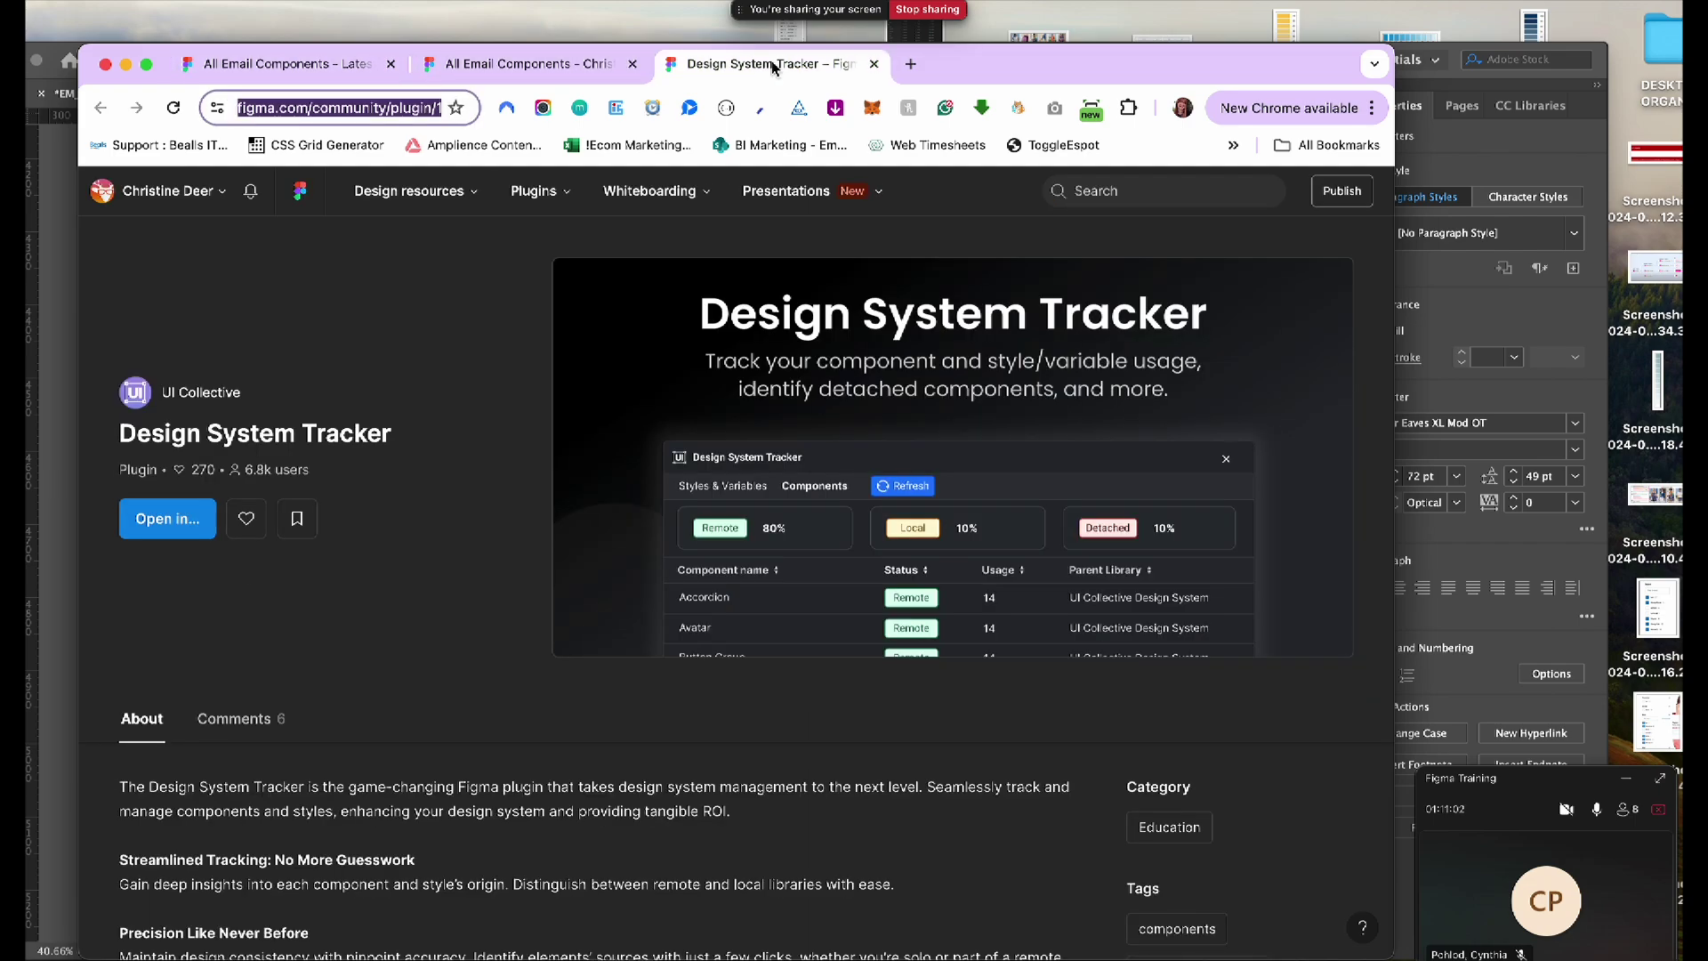
pyautogui.press('super+a')
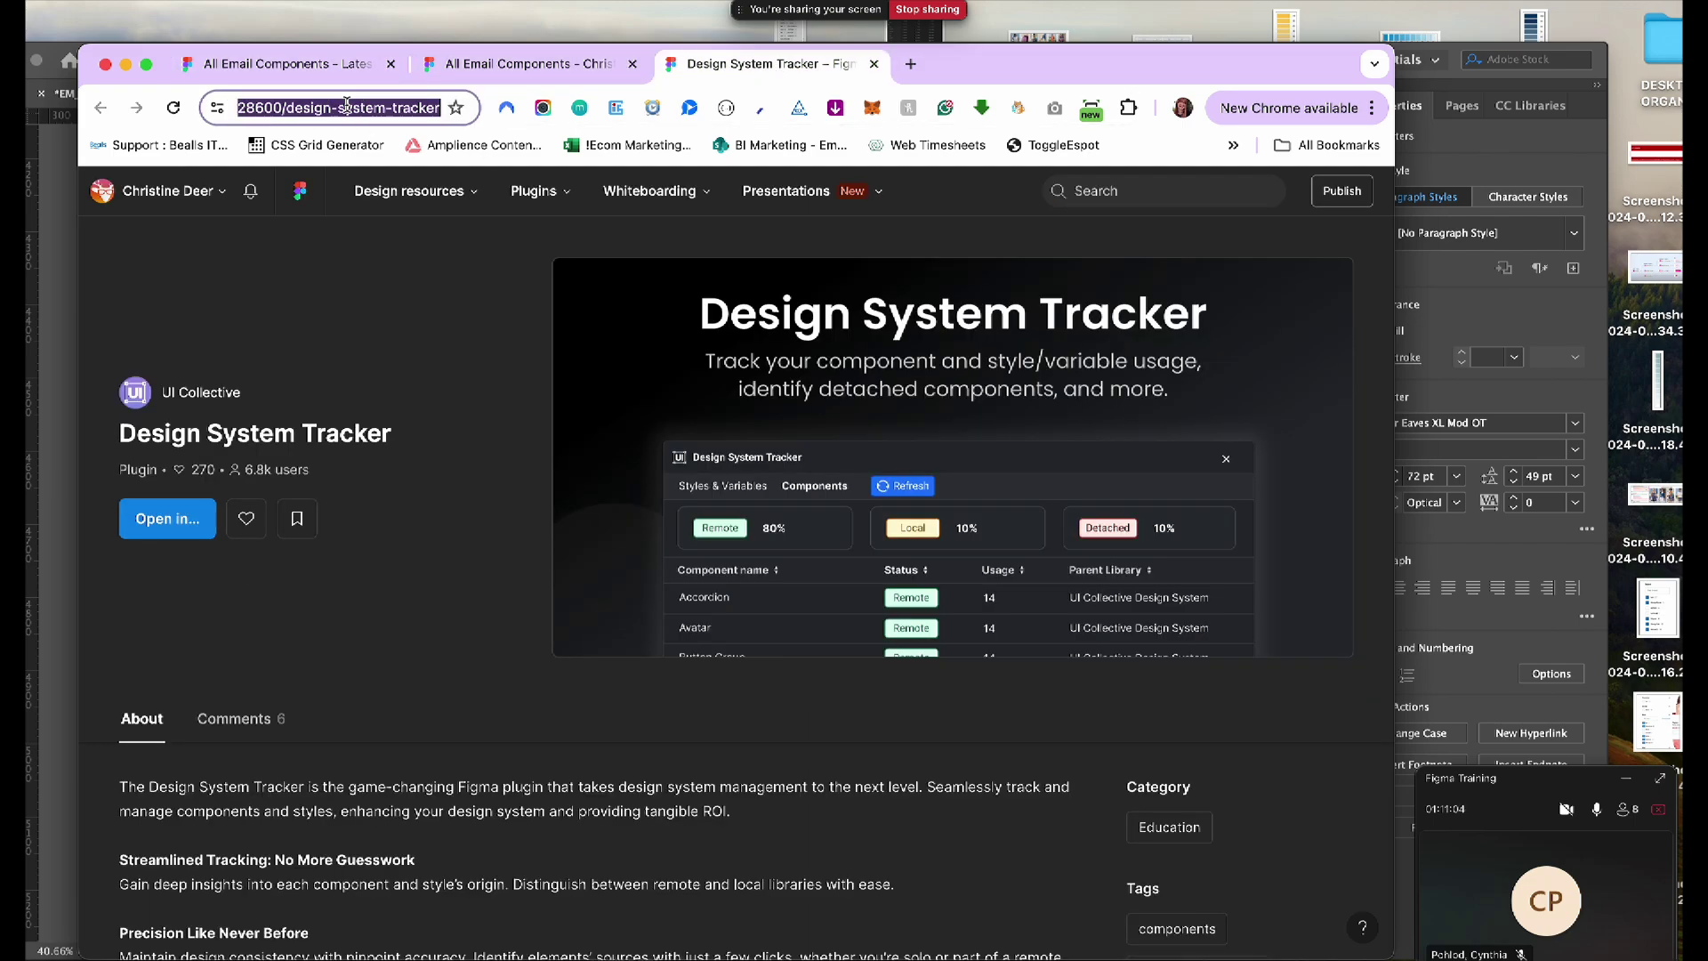
pyautogui.click(527, 65)
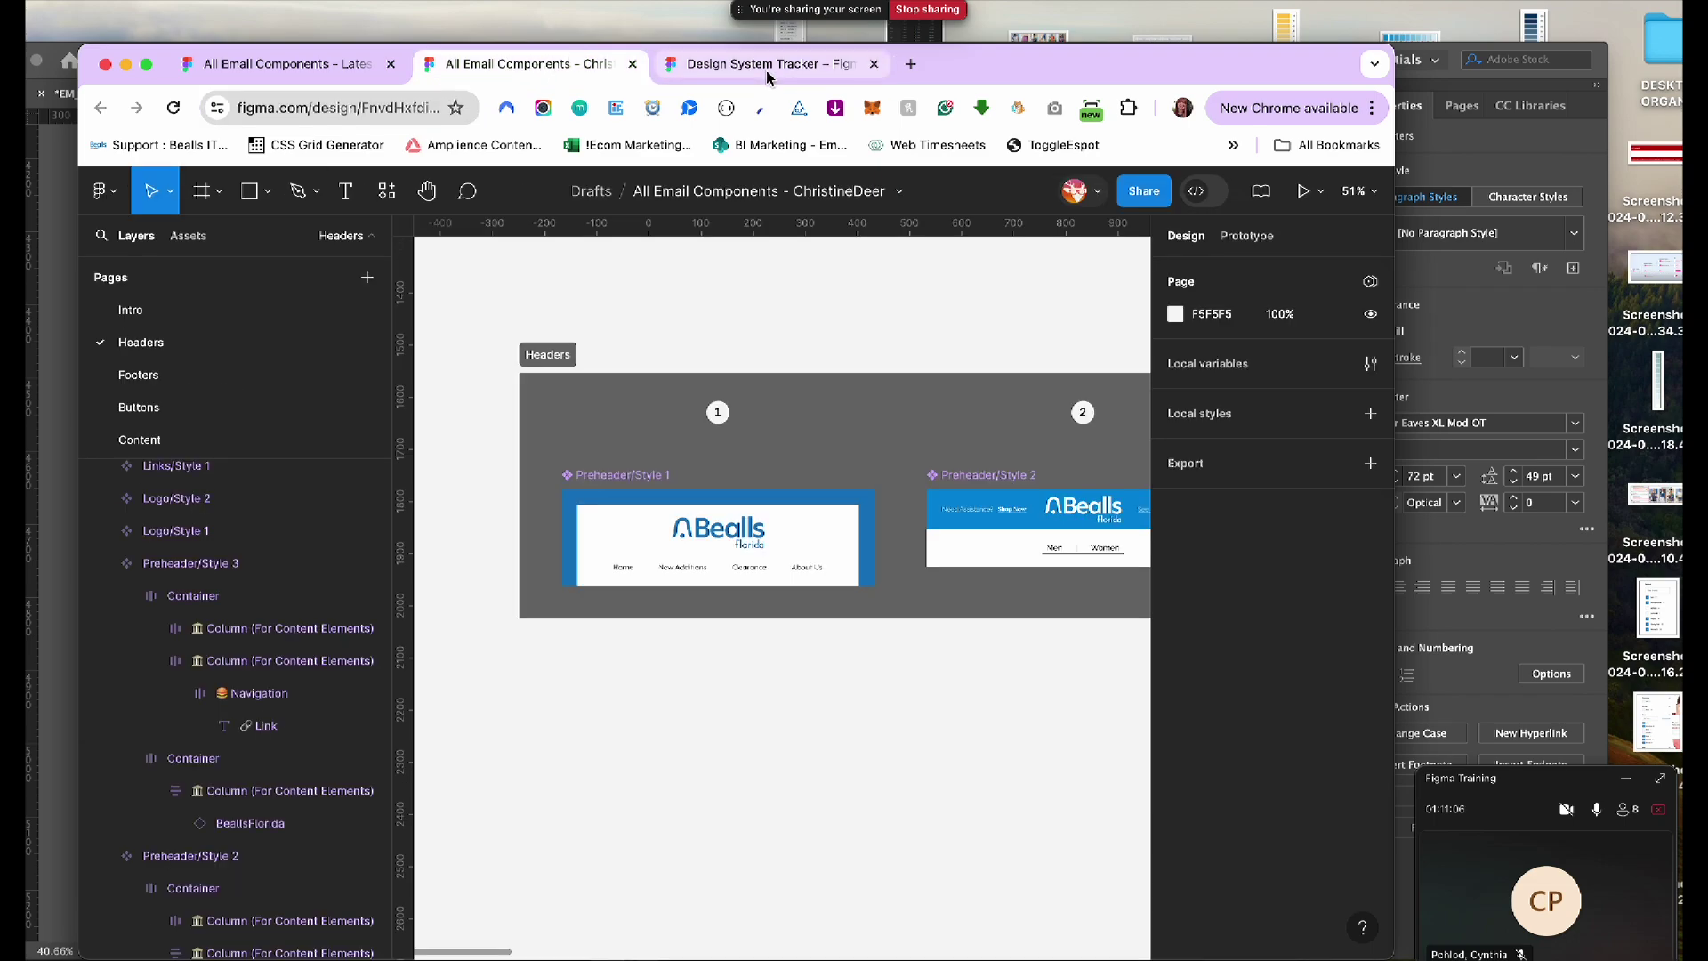
pyautogui.press('super+Tab')
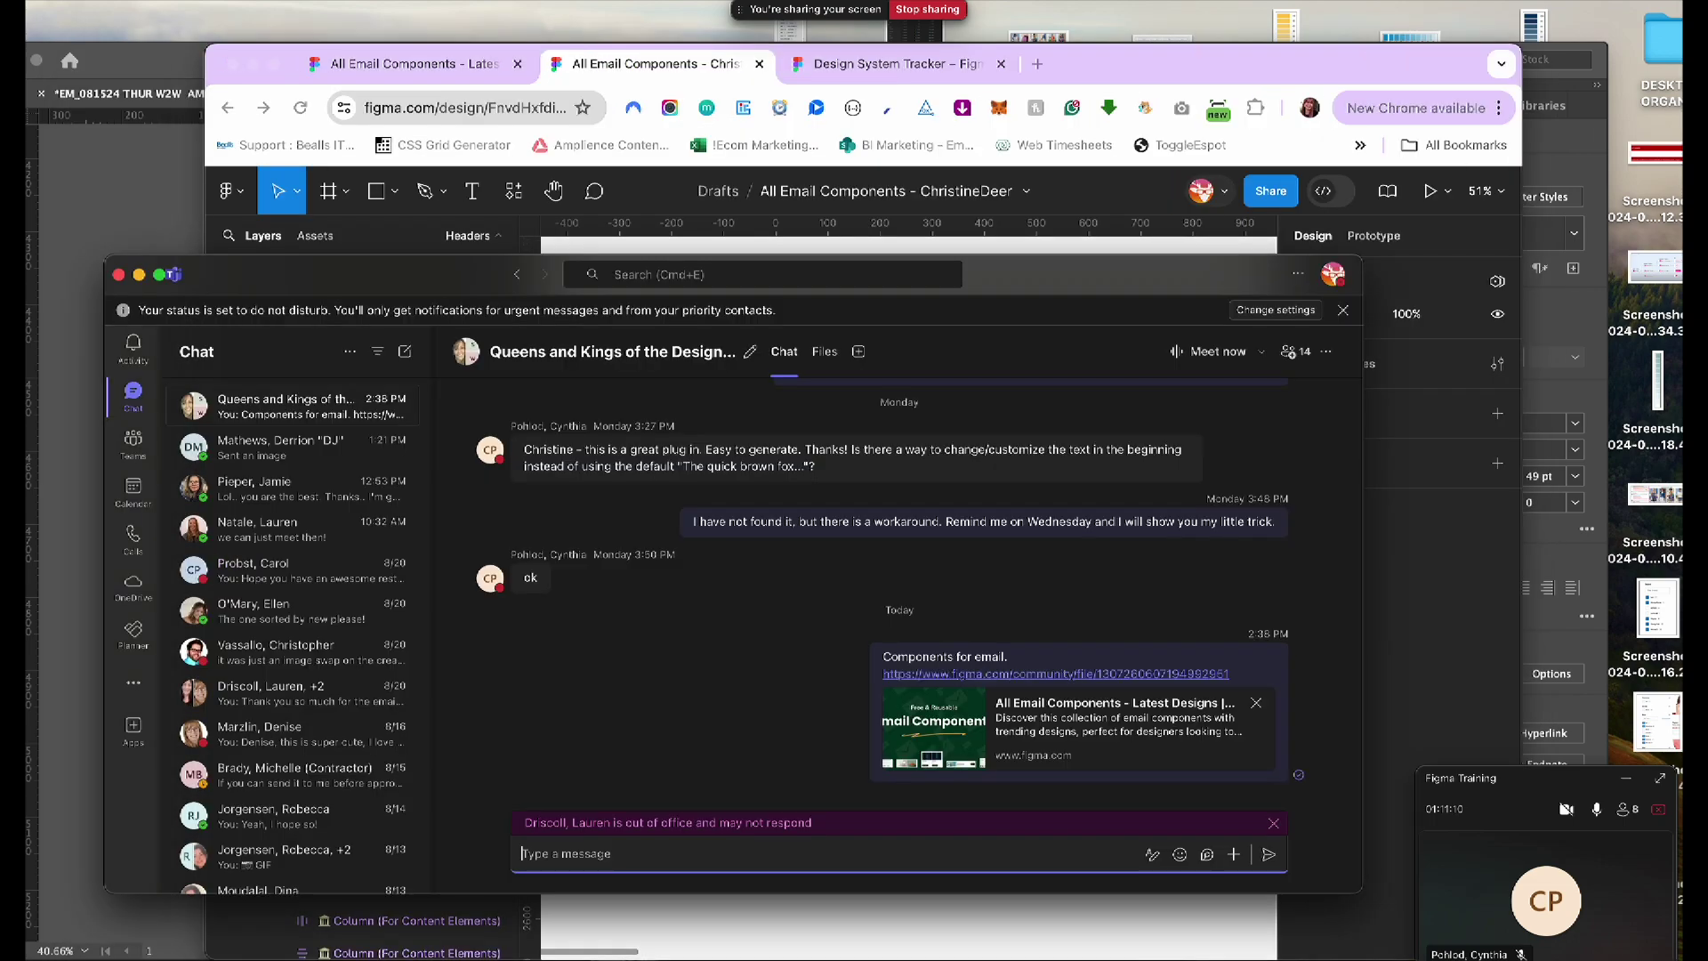
pyautogui.click(656, 784)
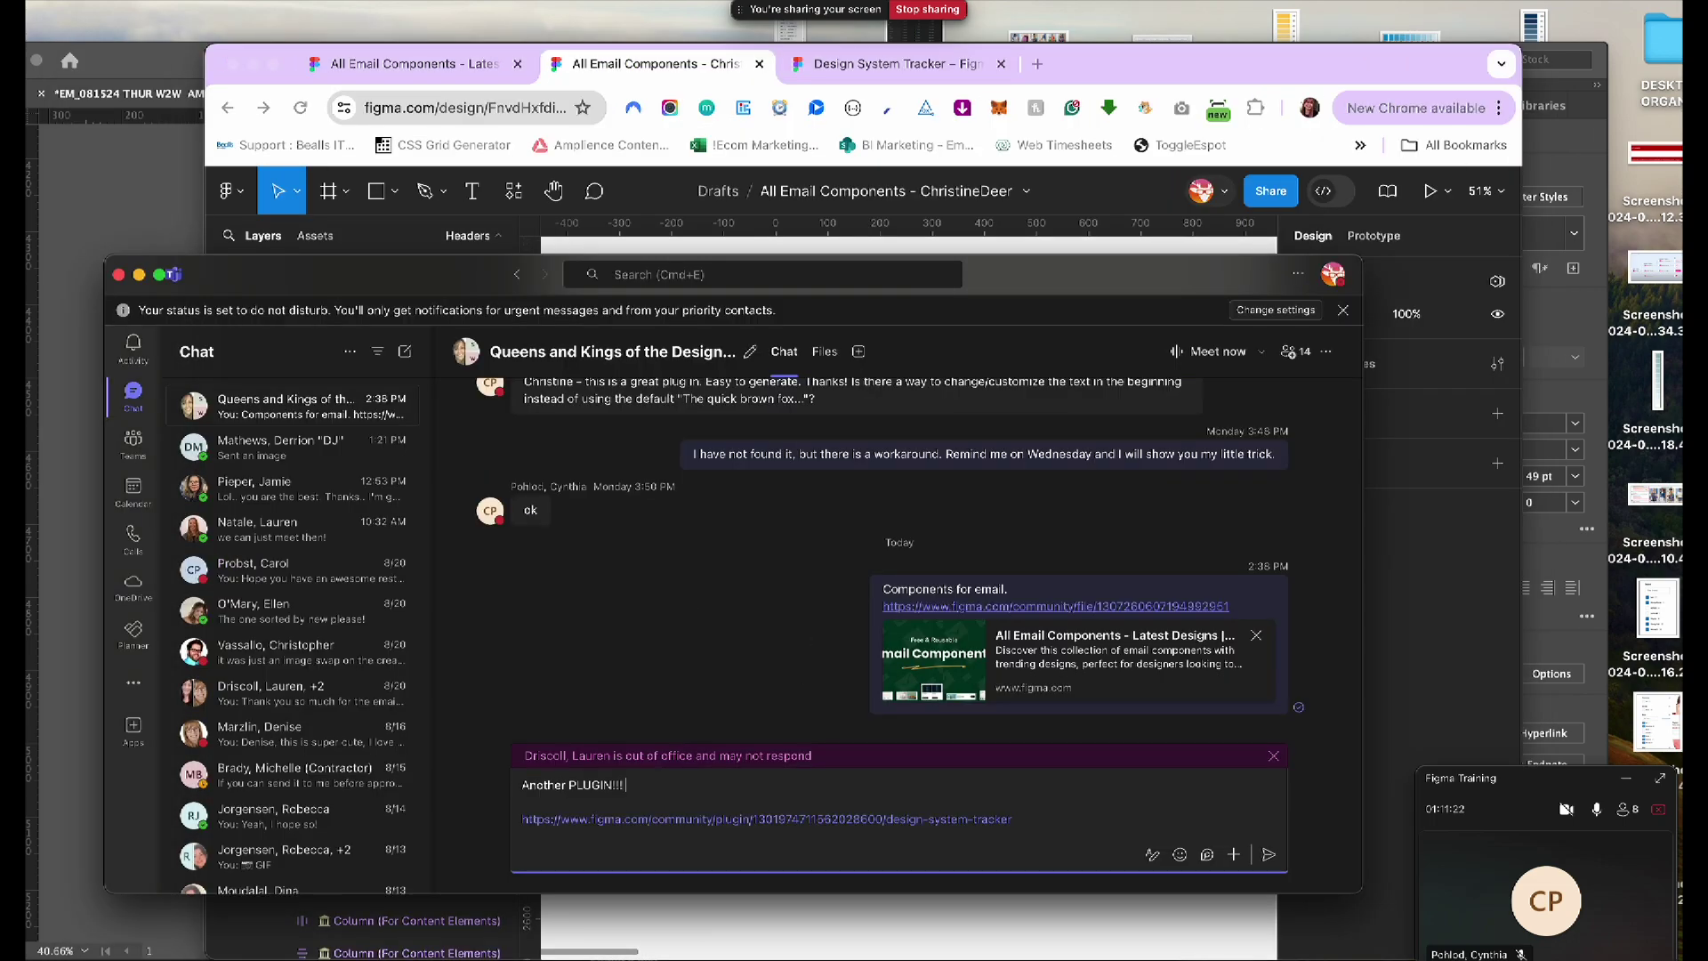
# Copy the plugin title "Design System Tracker" from its community page, add it after "Another PLUGIN!!!" in the Teams message and send it
pyautogui.click(1073, 65)
pyautogui.click(889, 64)
pyautogui.tripleClick(292, 438)
pyautogui.click(297, 434)
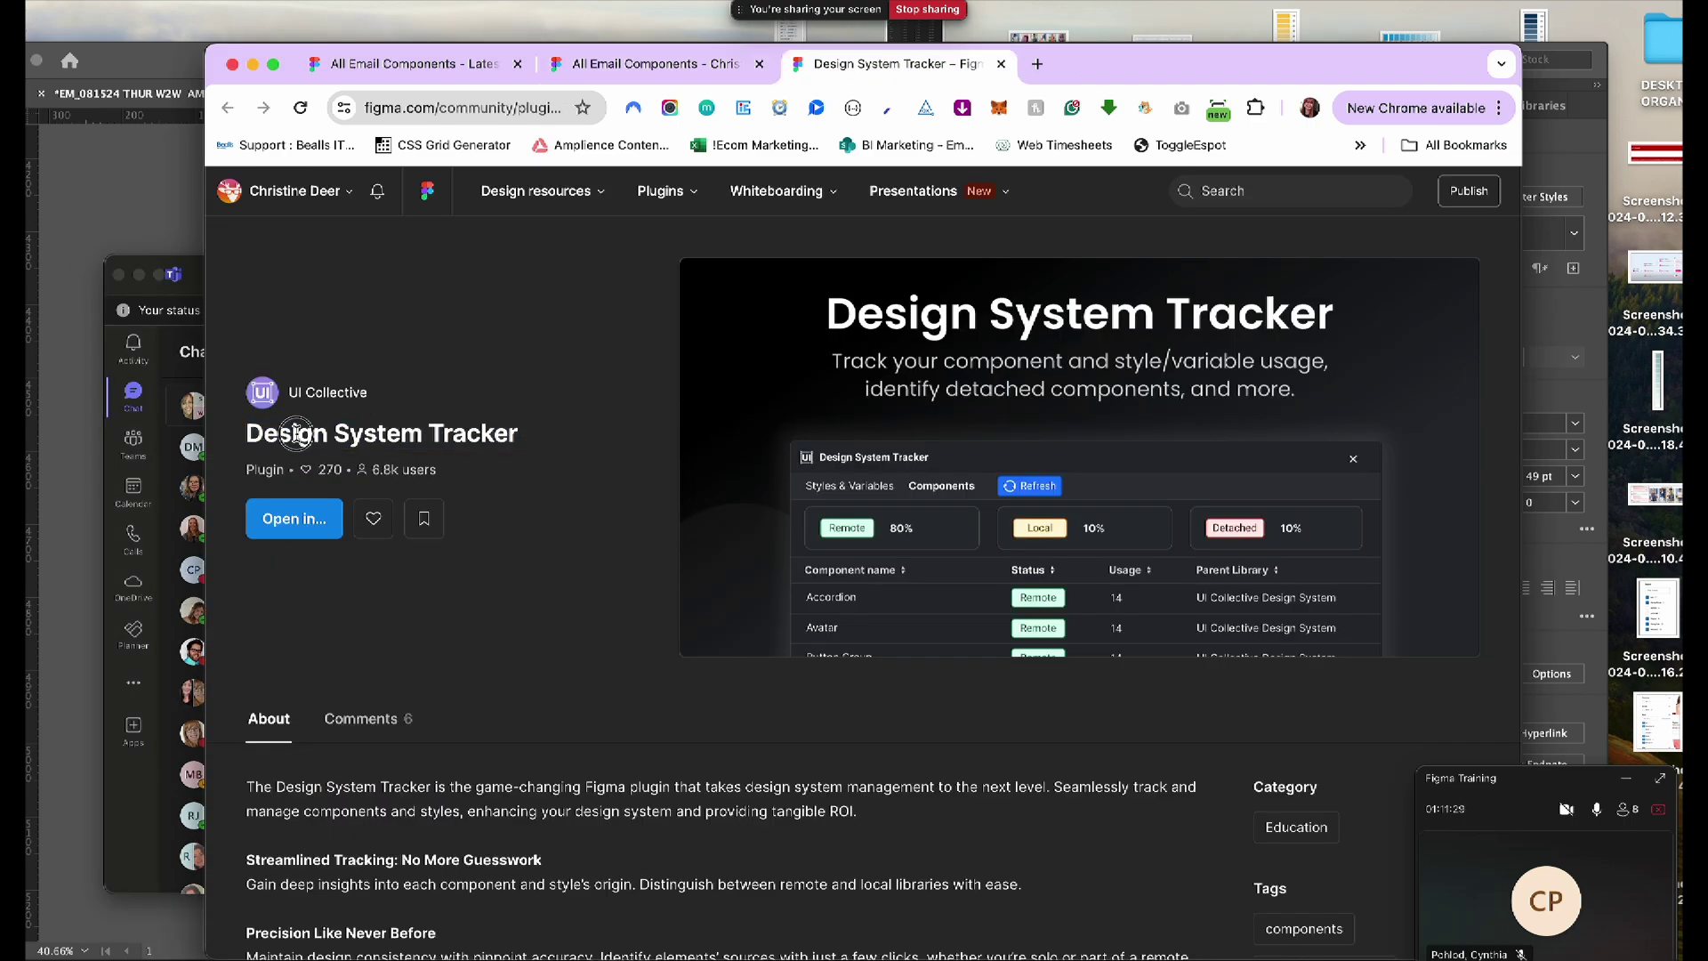
pyautogui.tripleClick(297, 433)
pyautogui.press('super+c')
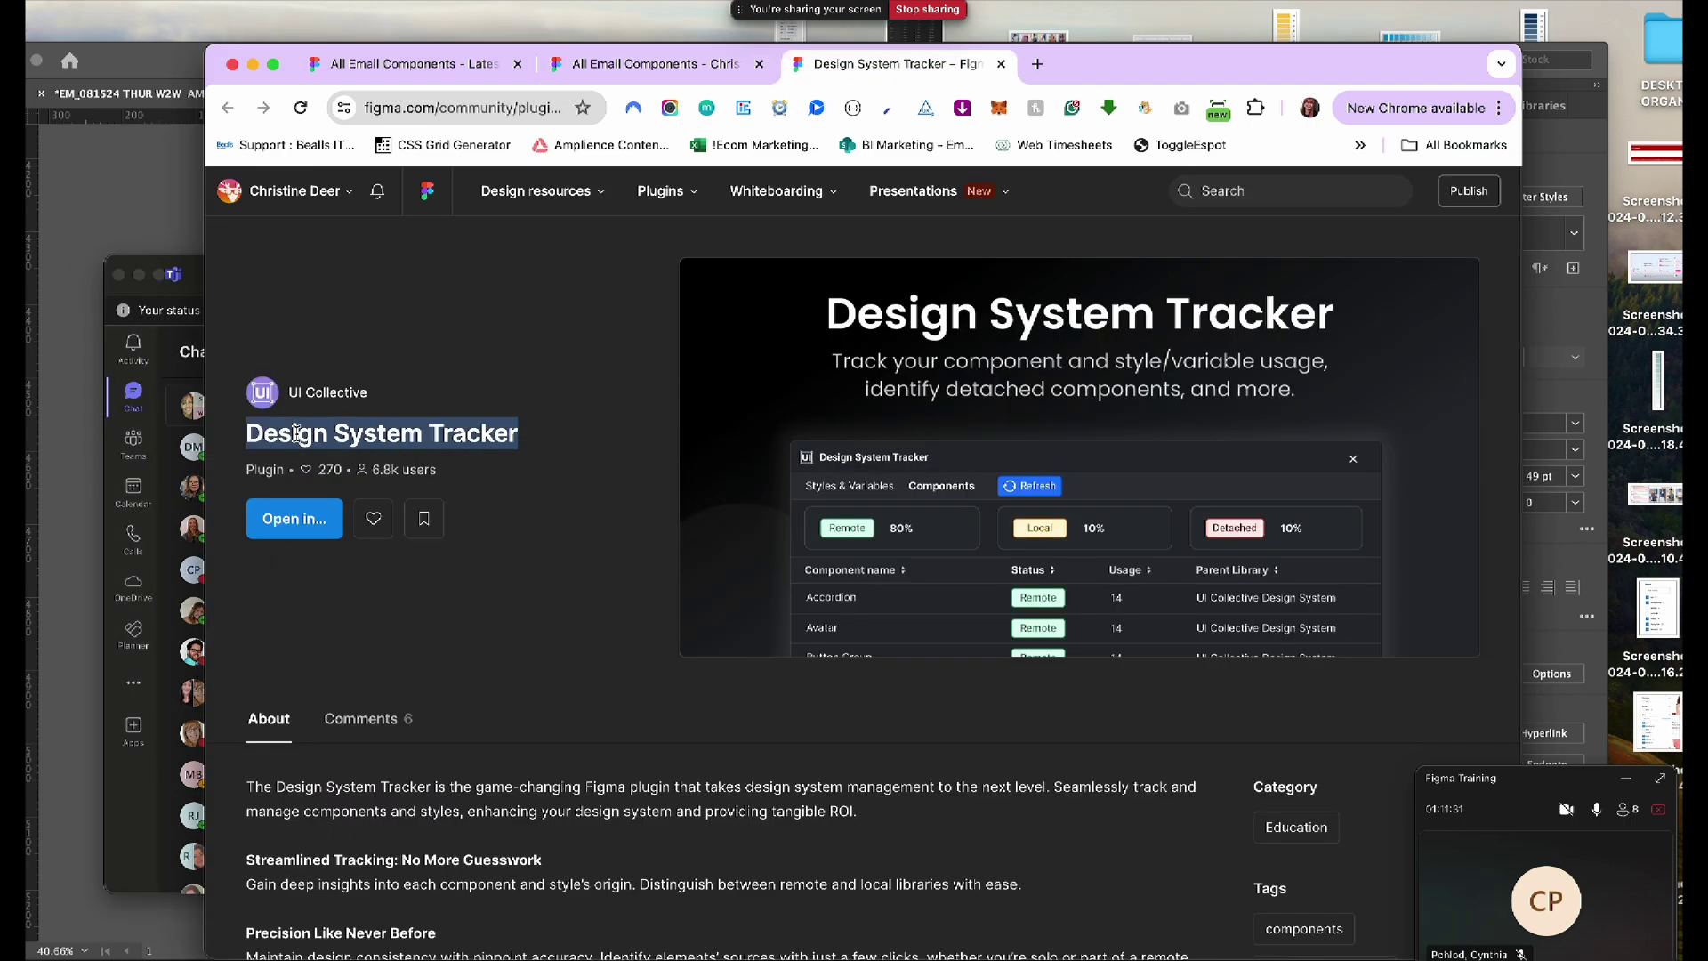
pyautogui.click(139, 823)
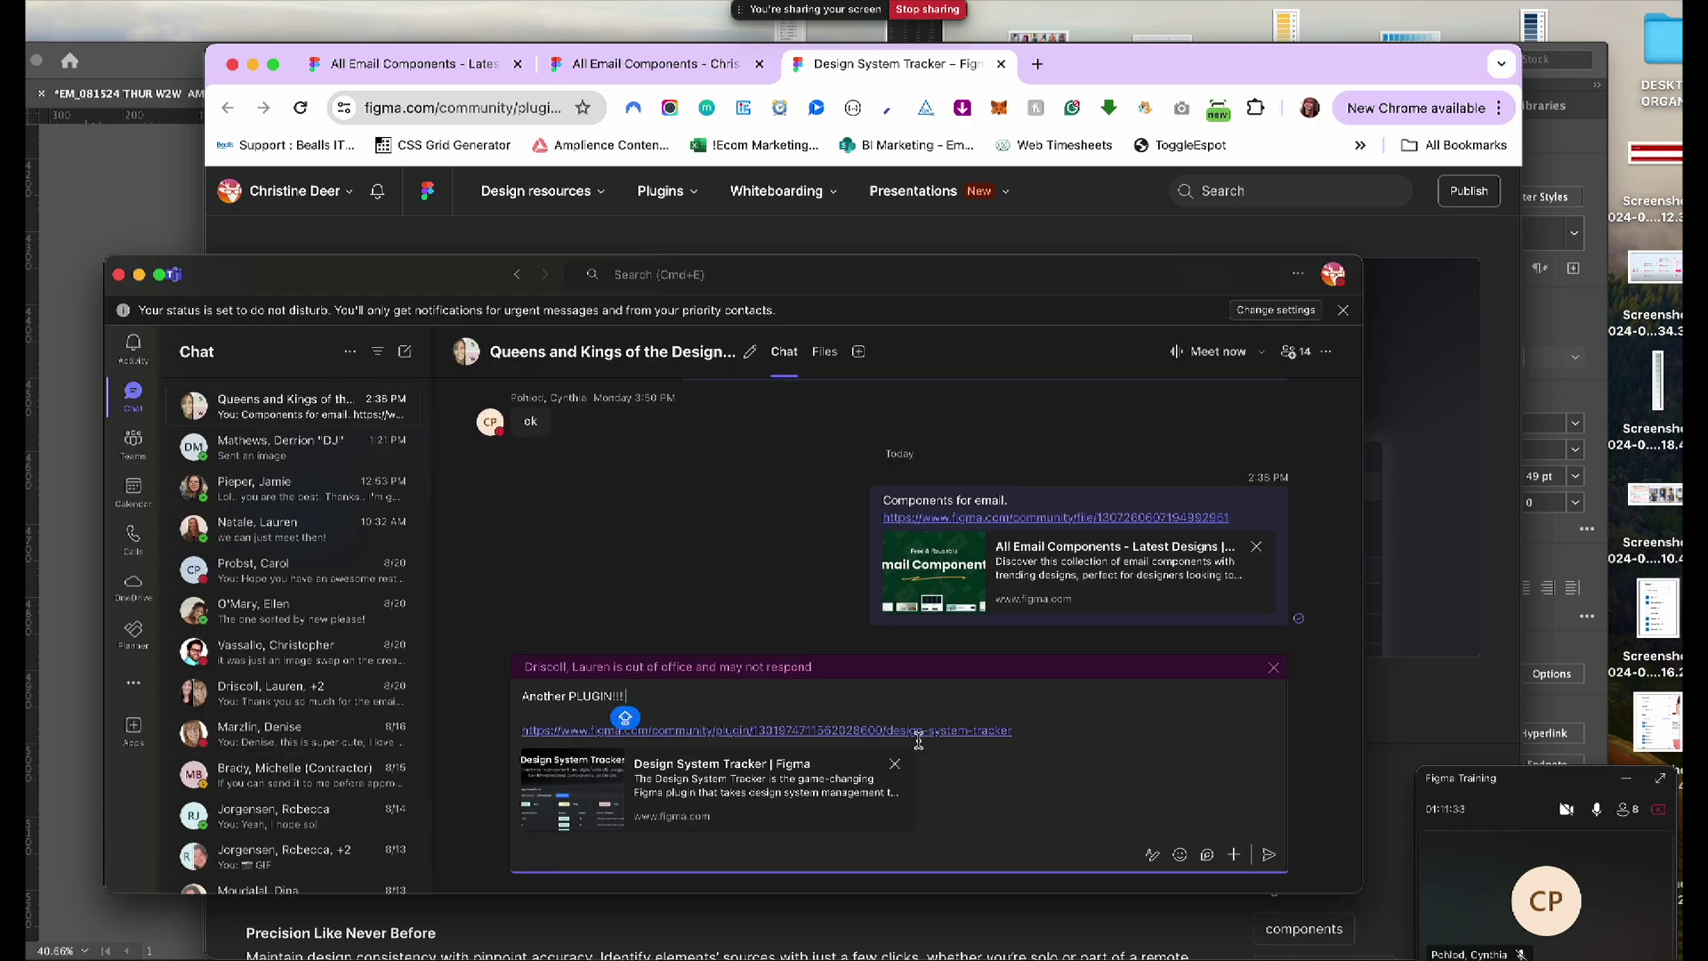
pyautogui.press('super+v')
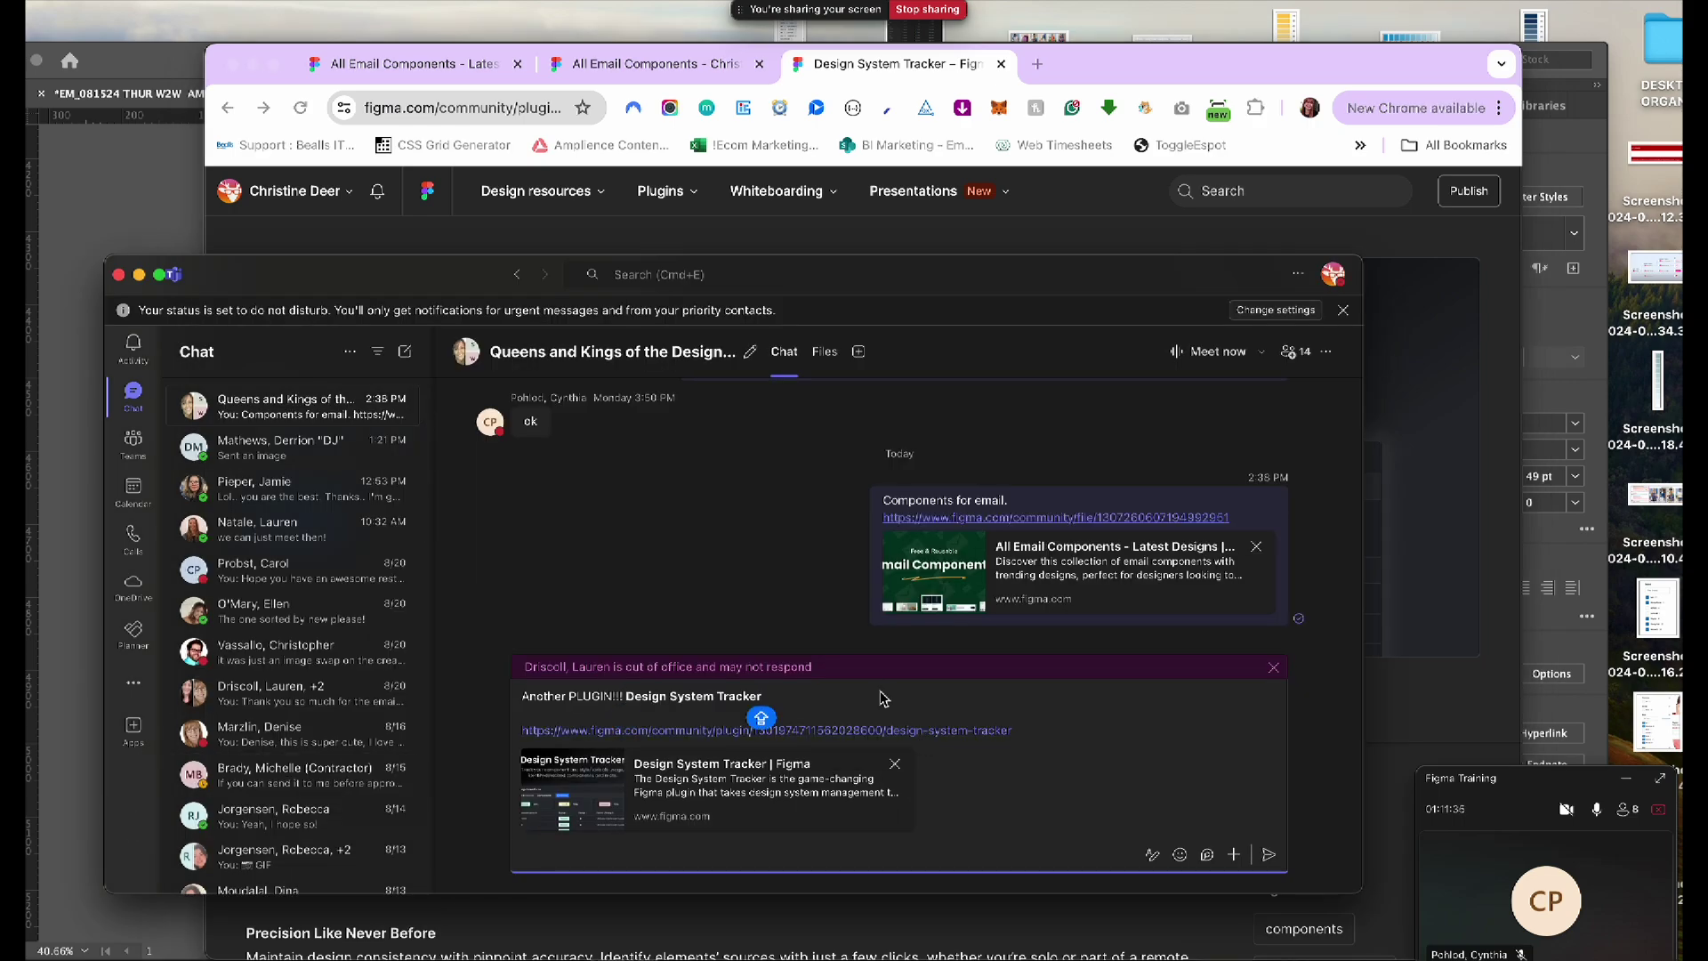
pyautogui.press('Return')
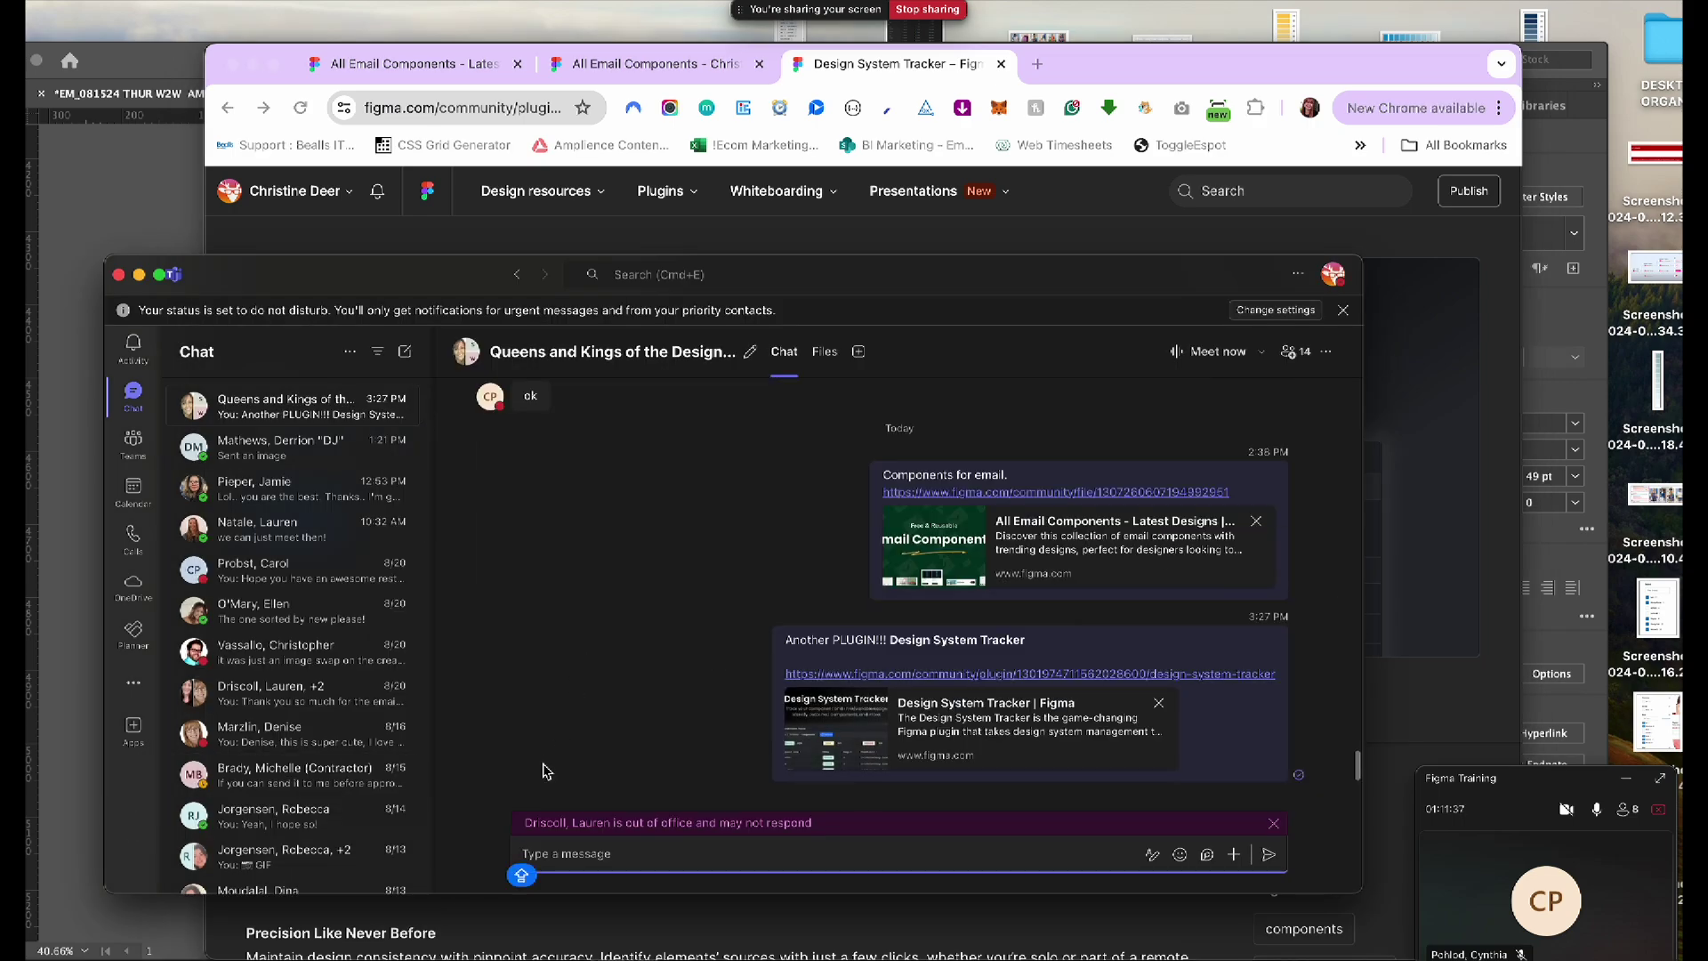
# Switch back to the browser and compare how the All Email Components file and Design System Tracker plugin are opened from their community pages
pyautogui.click(1066, 57)
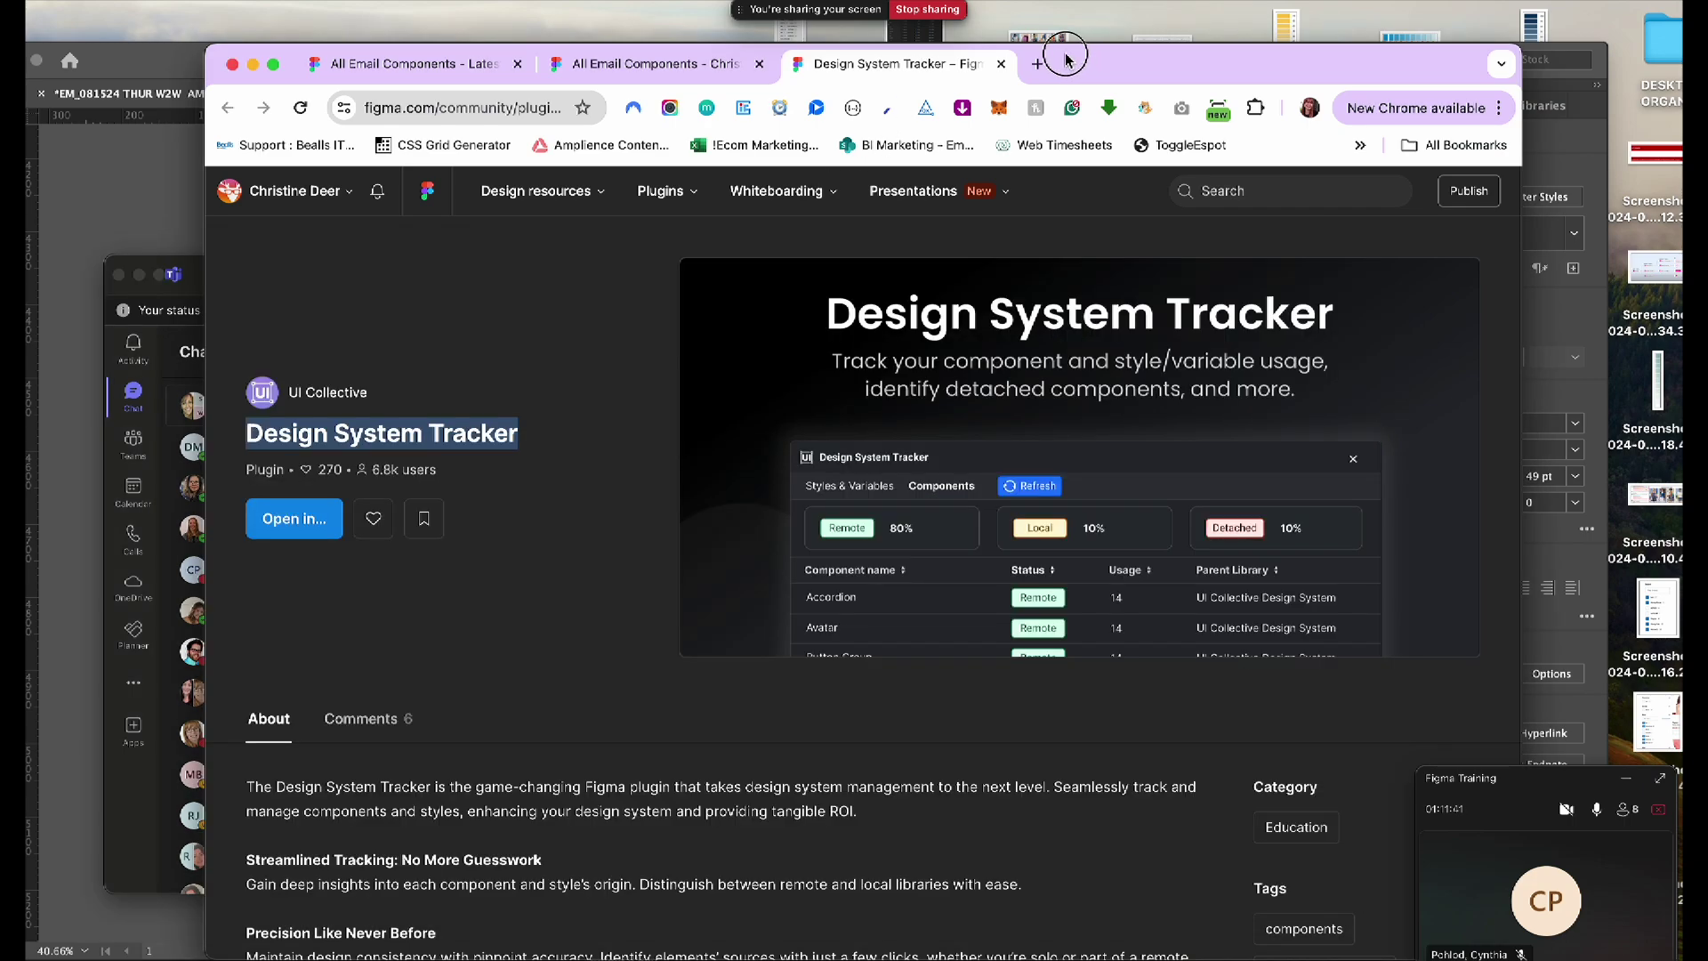
pyautogui.moveTo(1066, 57); pyautogui.dragTo(1023, 56)
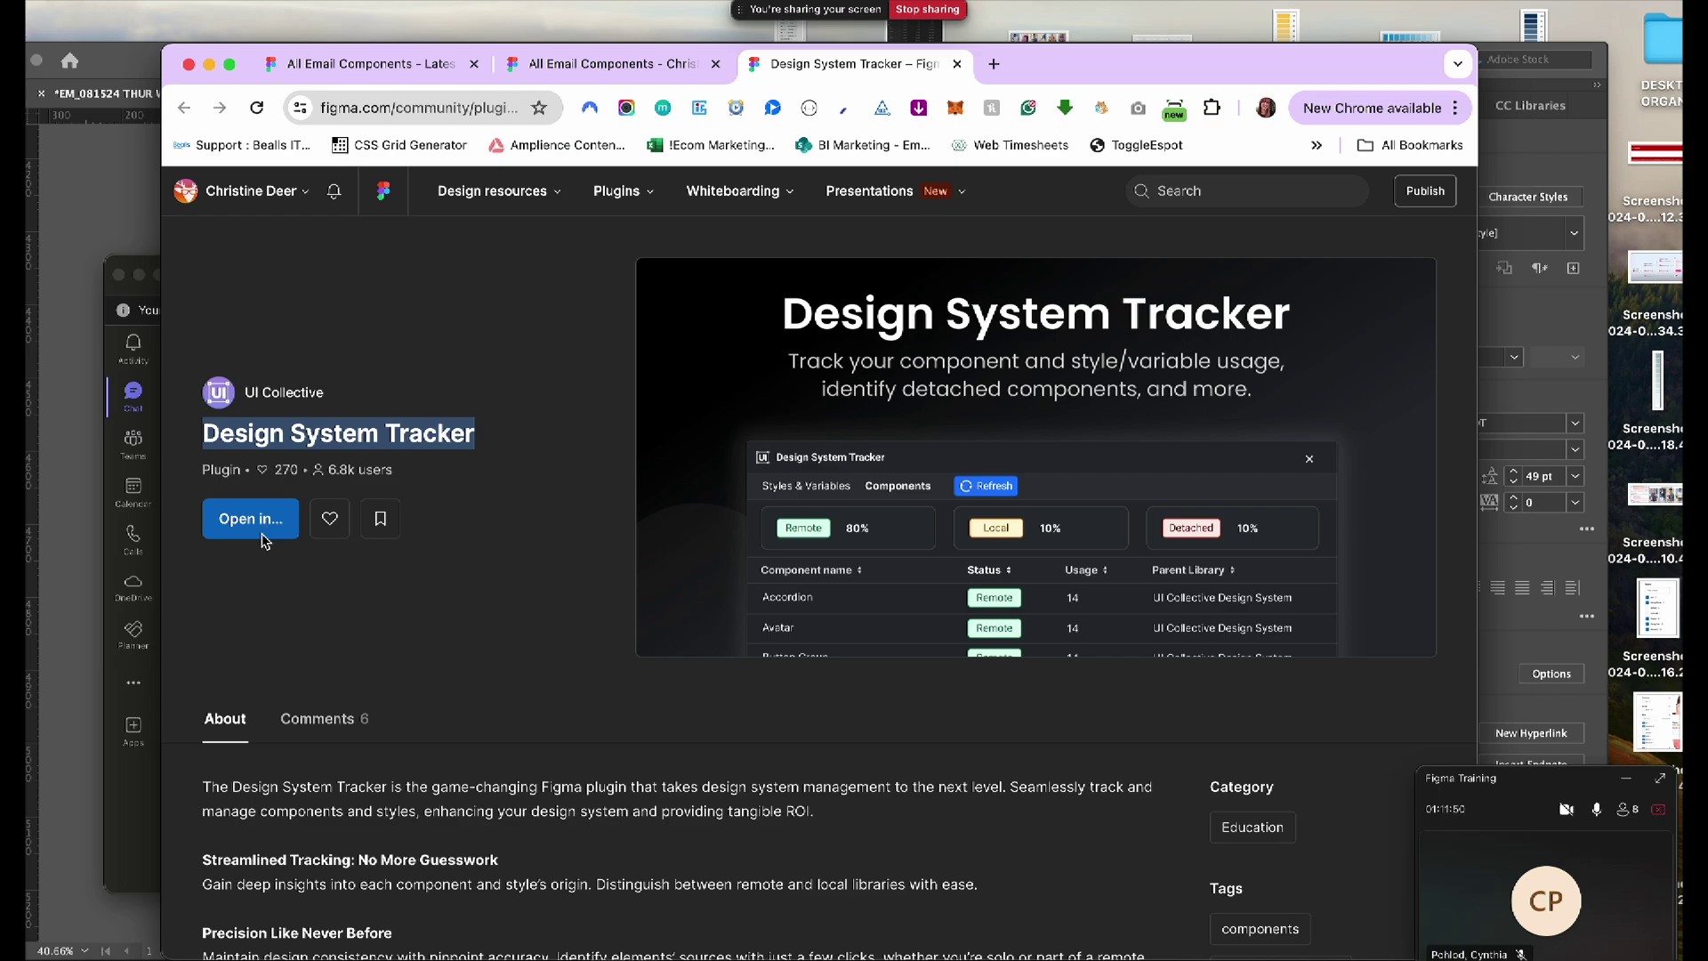
pyautogui.click(420, 62)
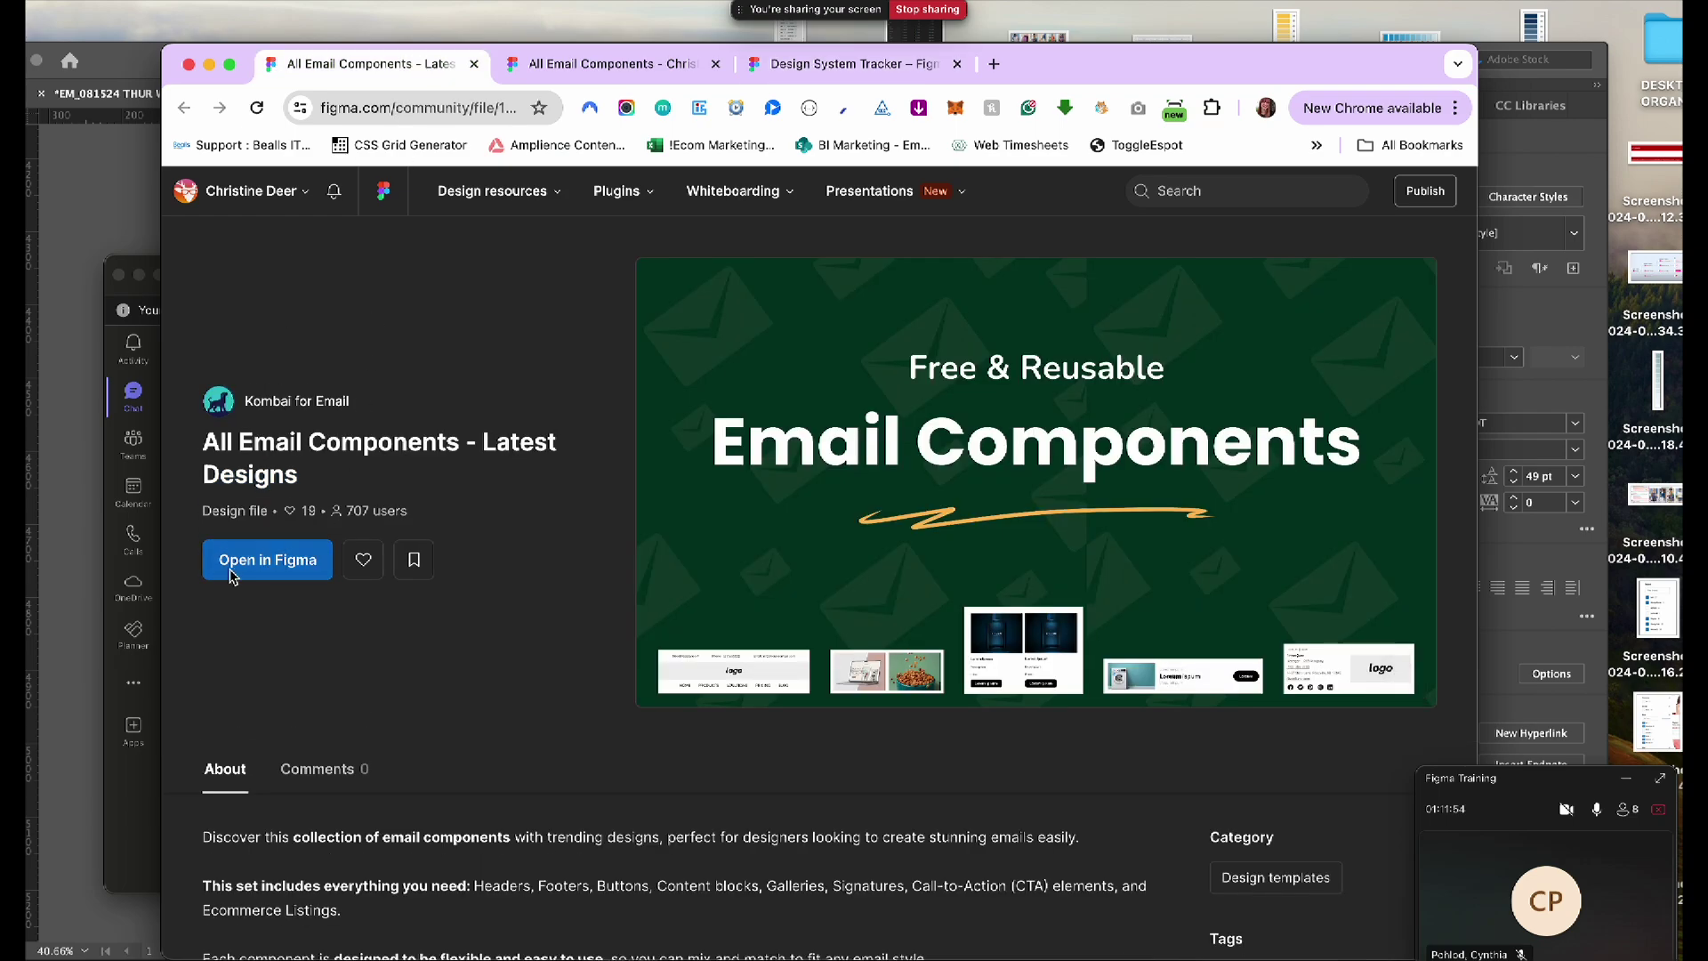
pyautogui.click(806, 64)
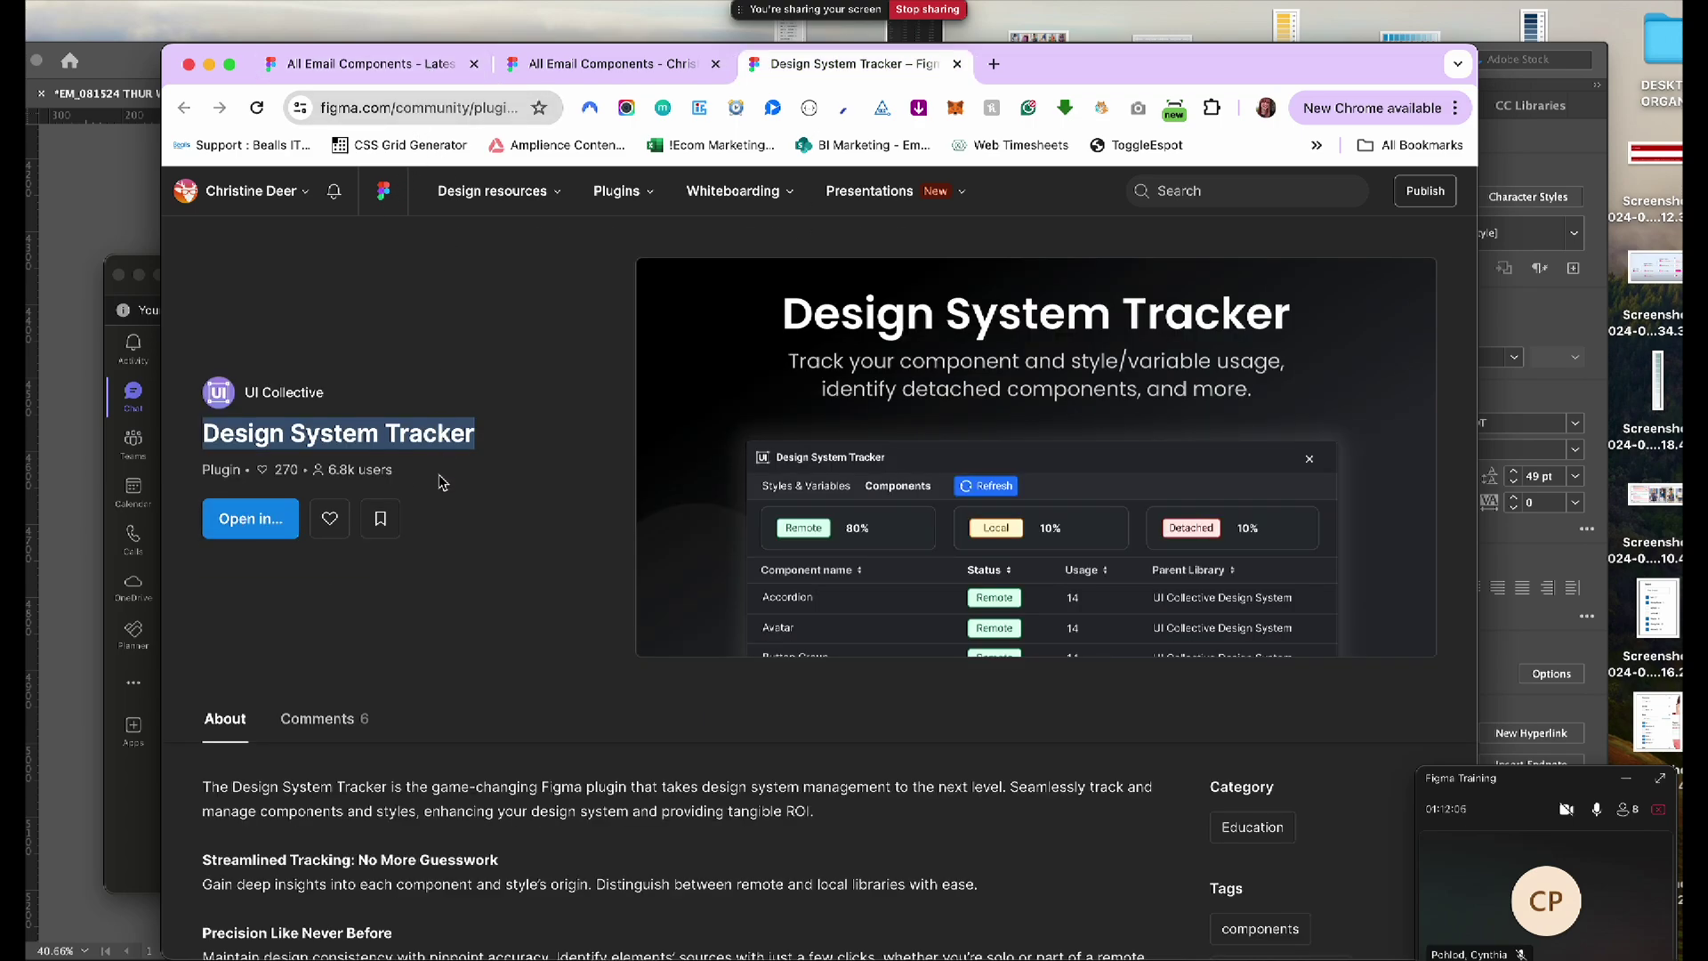
pyautogui.click(439, 74)
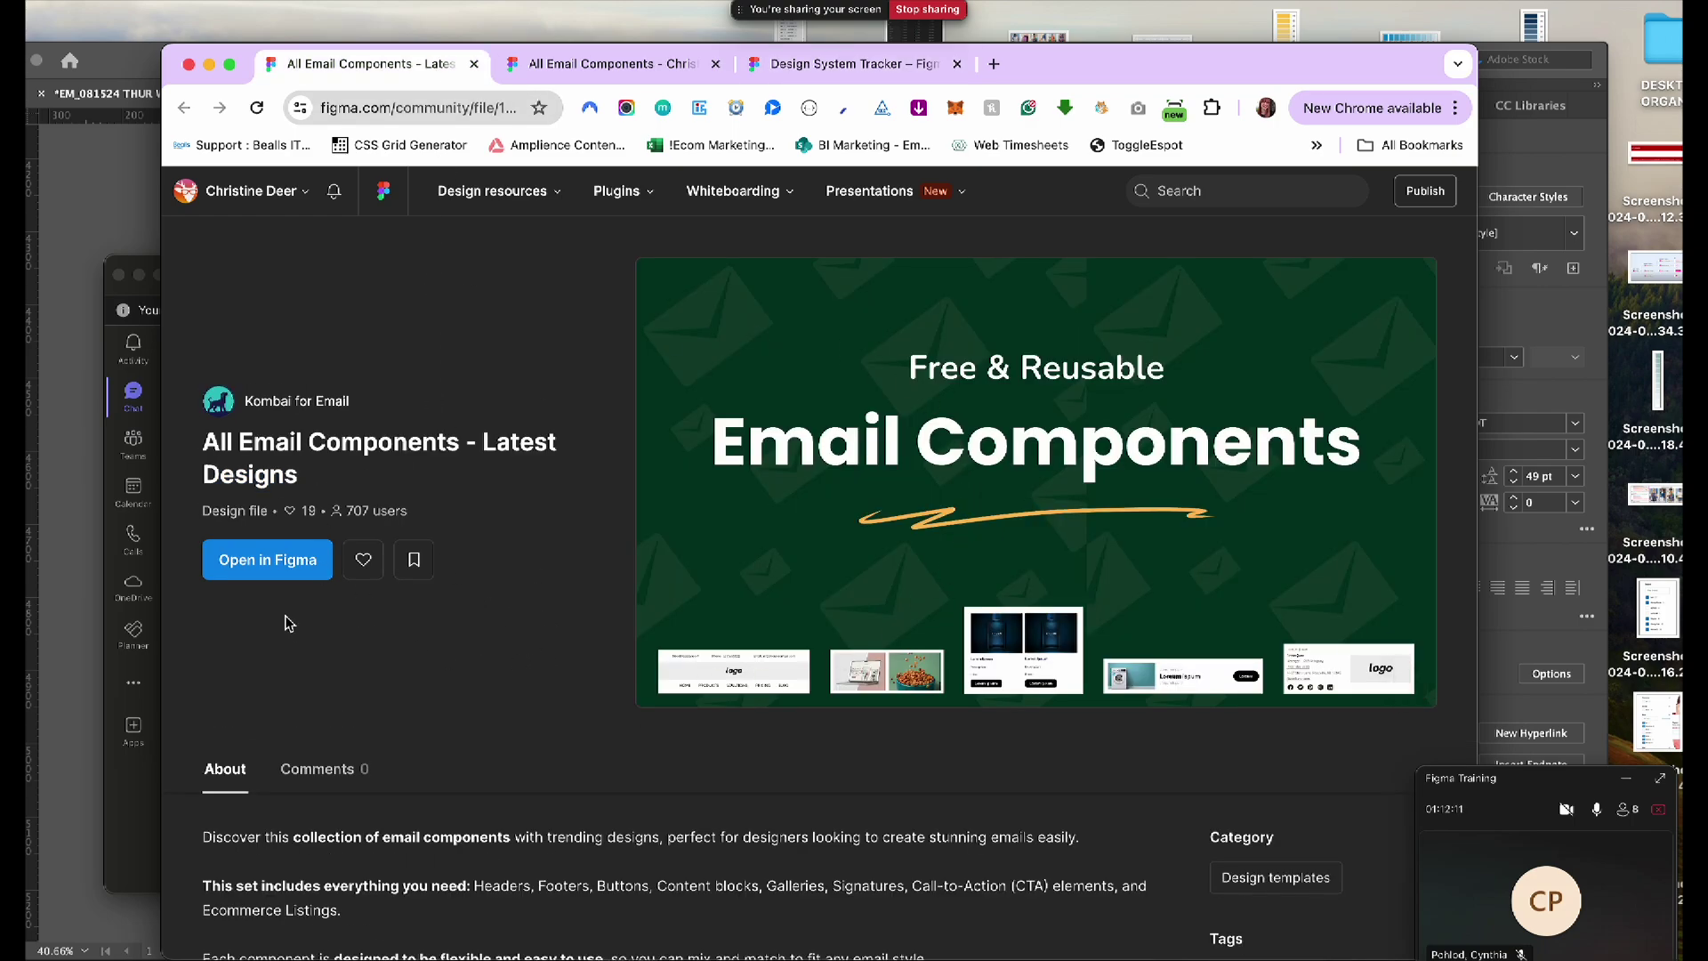
pyautogui.click(844, 65)
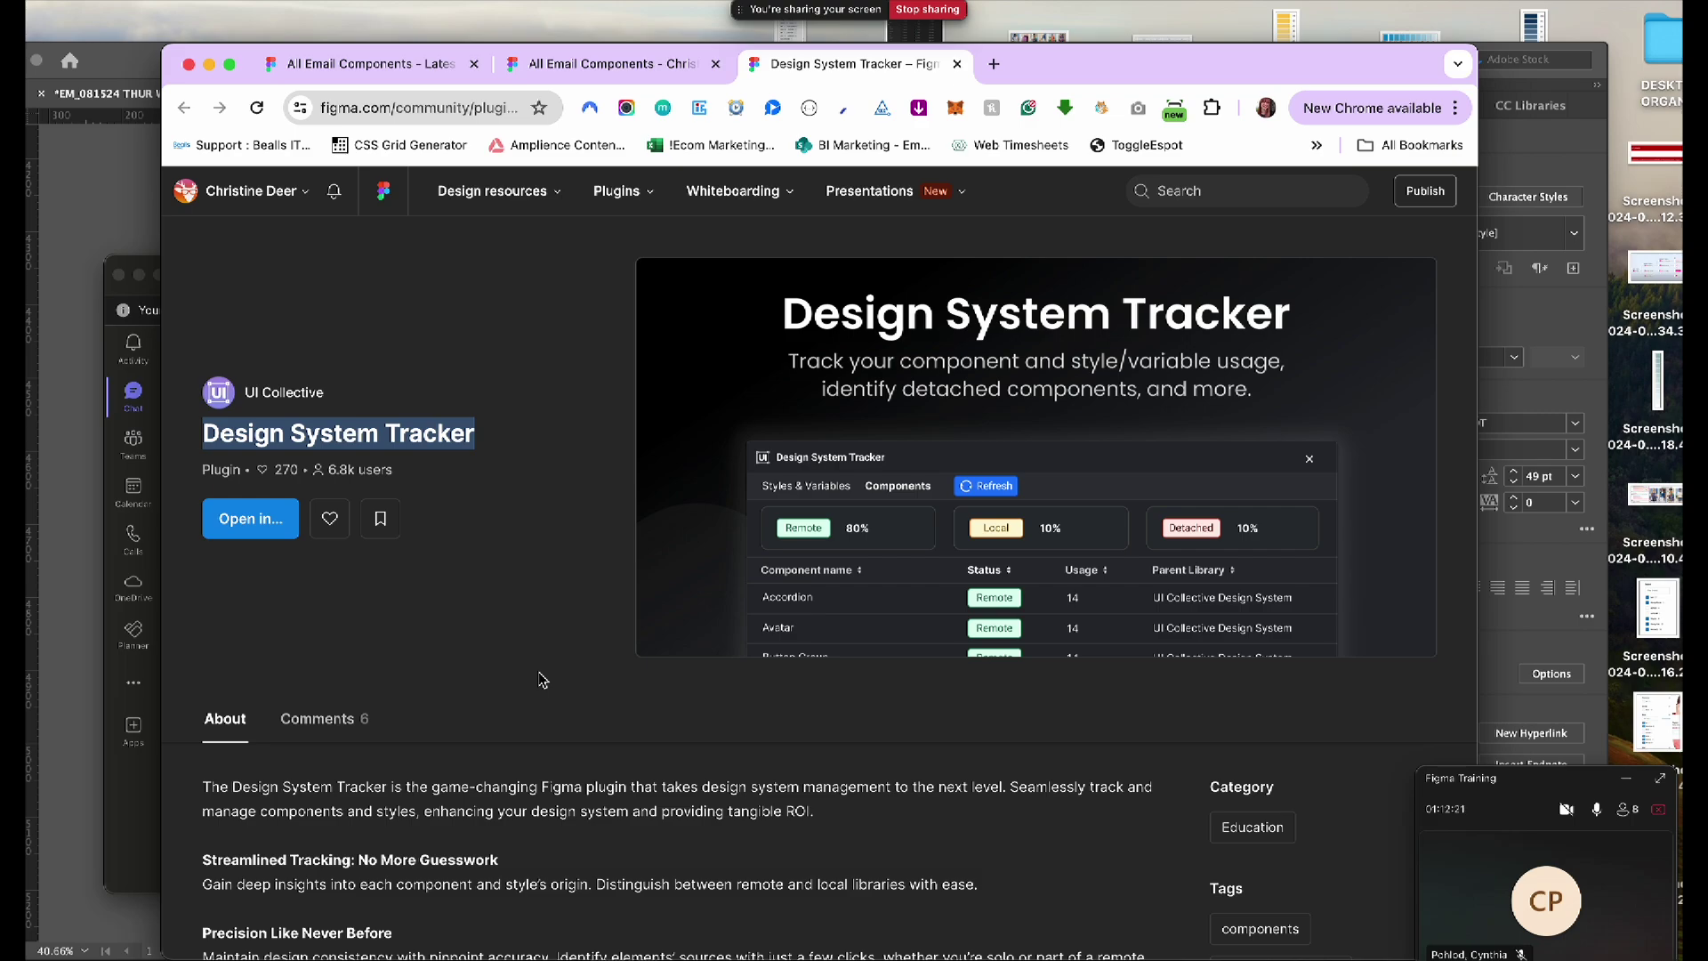
# Open Design System Tracker in the customized All Email Components file, run the plugin and scan the Intro page
pyautogui.click(261, 523)
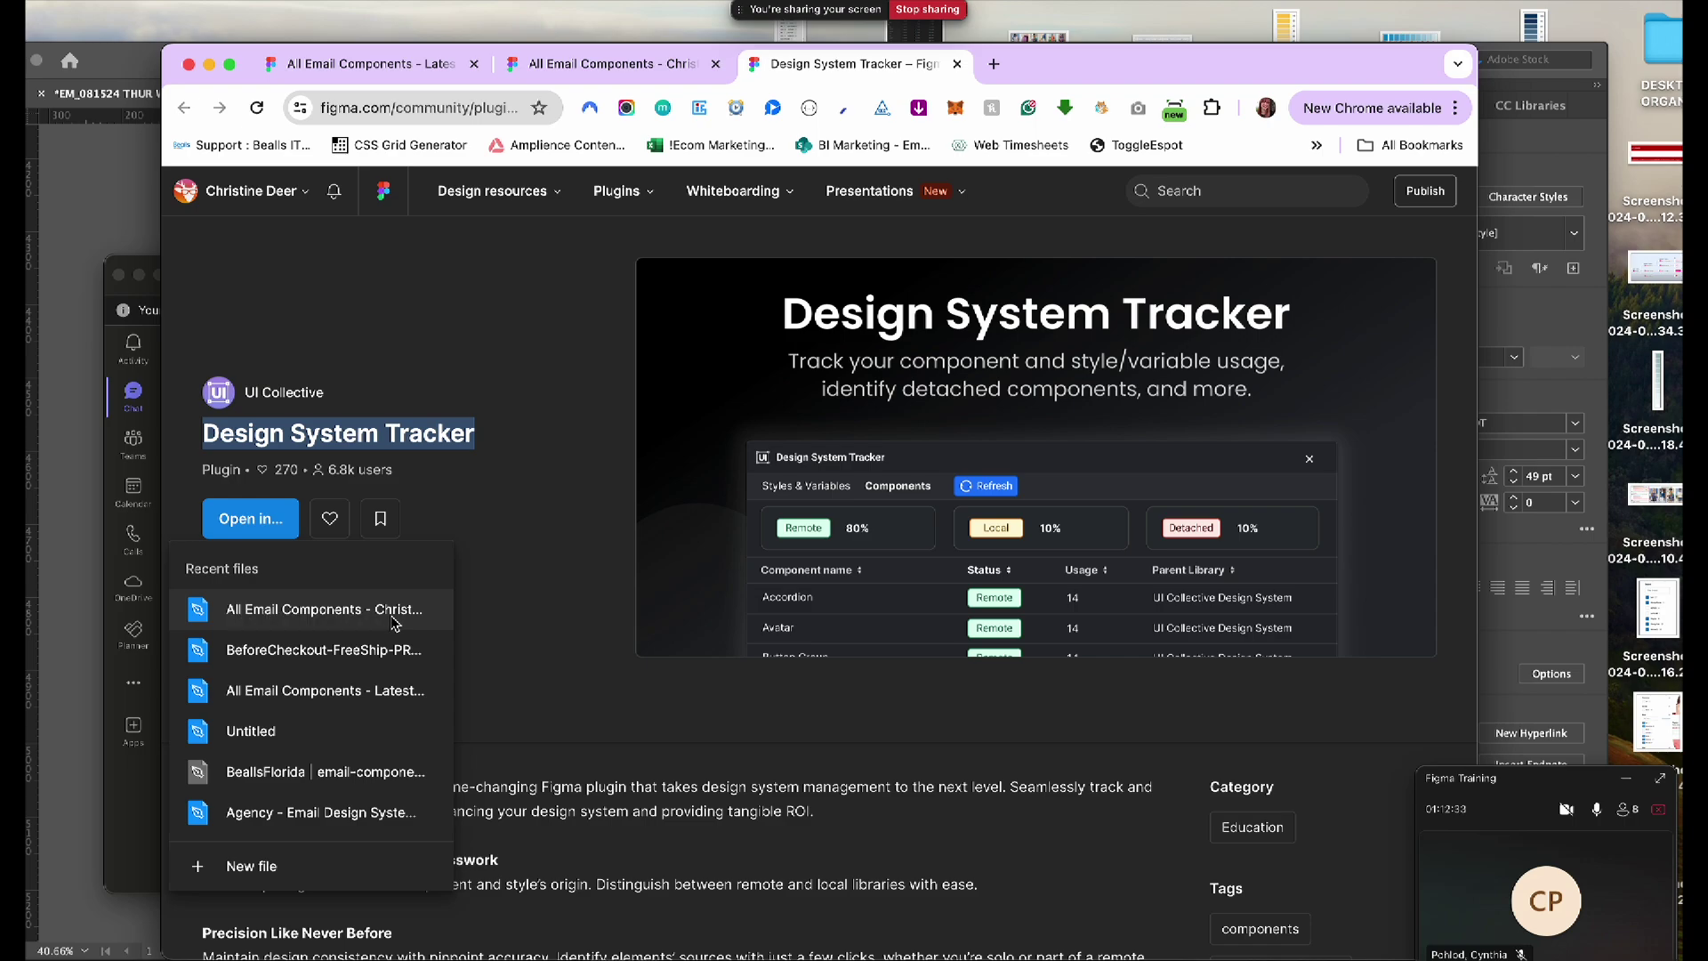
pyautogui.click(286, 612)
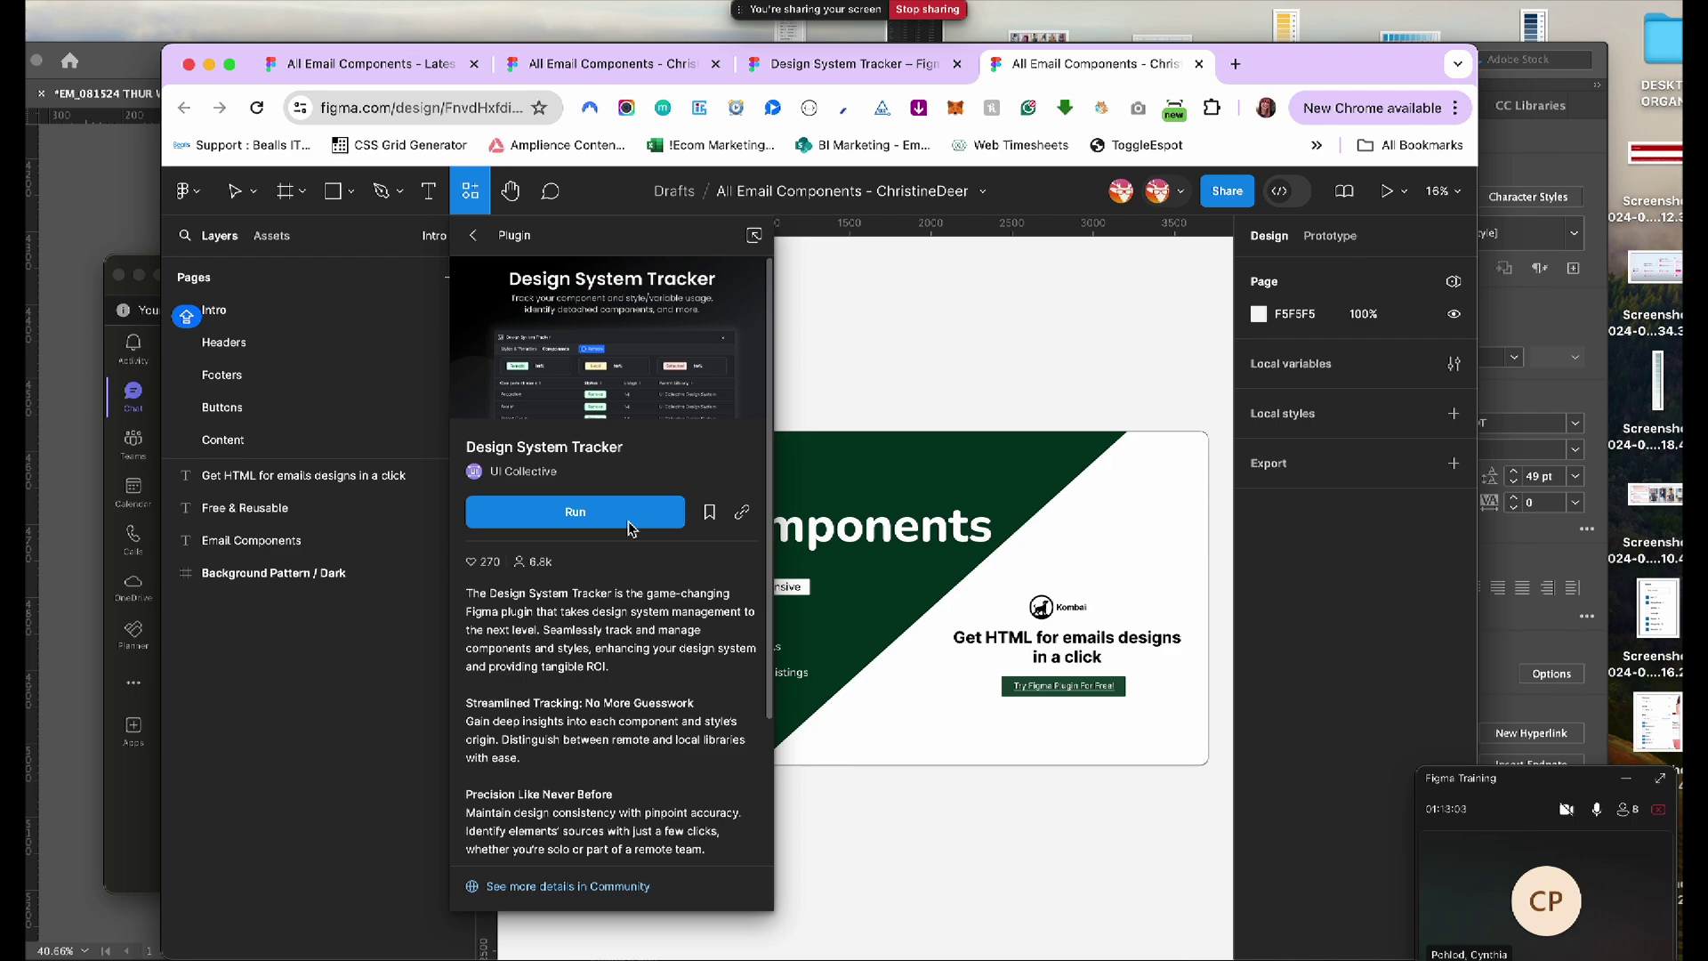
pyautogui.click(576, 514)
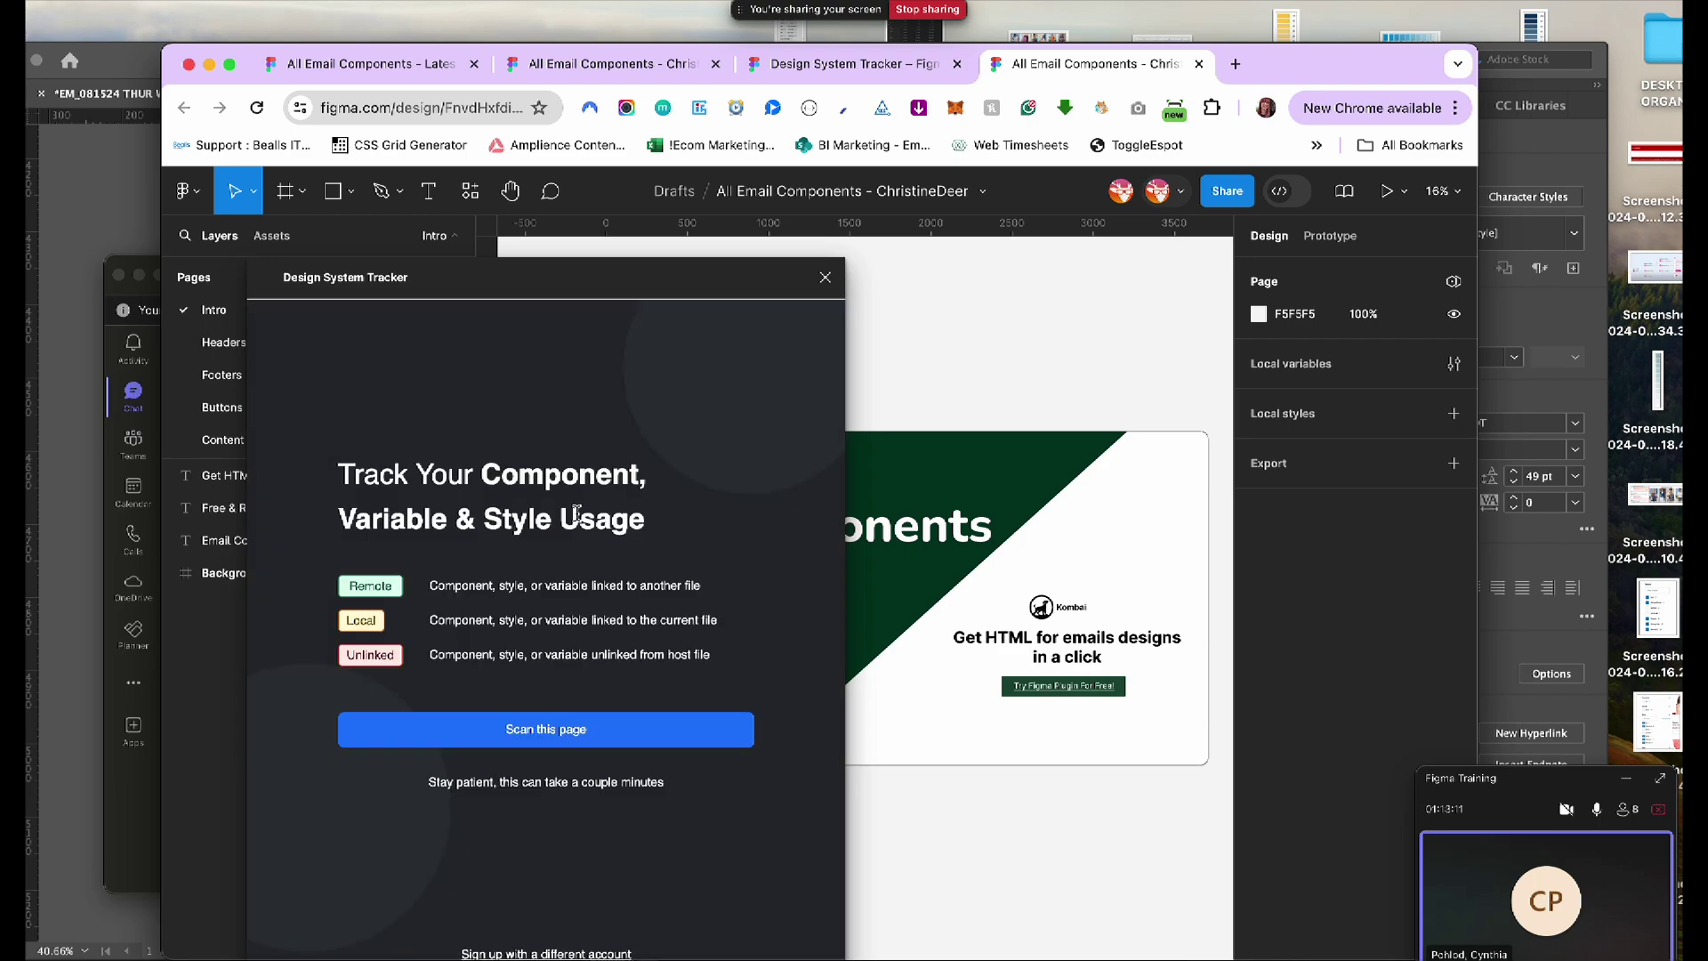
pyautogui.moveTo(628, 283); pyautogui.dragTo(904, 254)
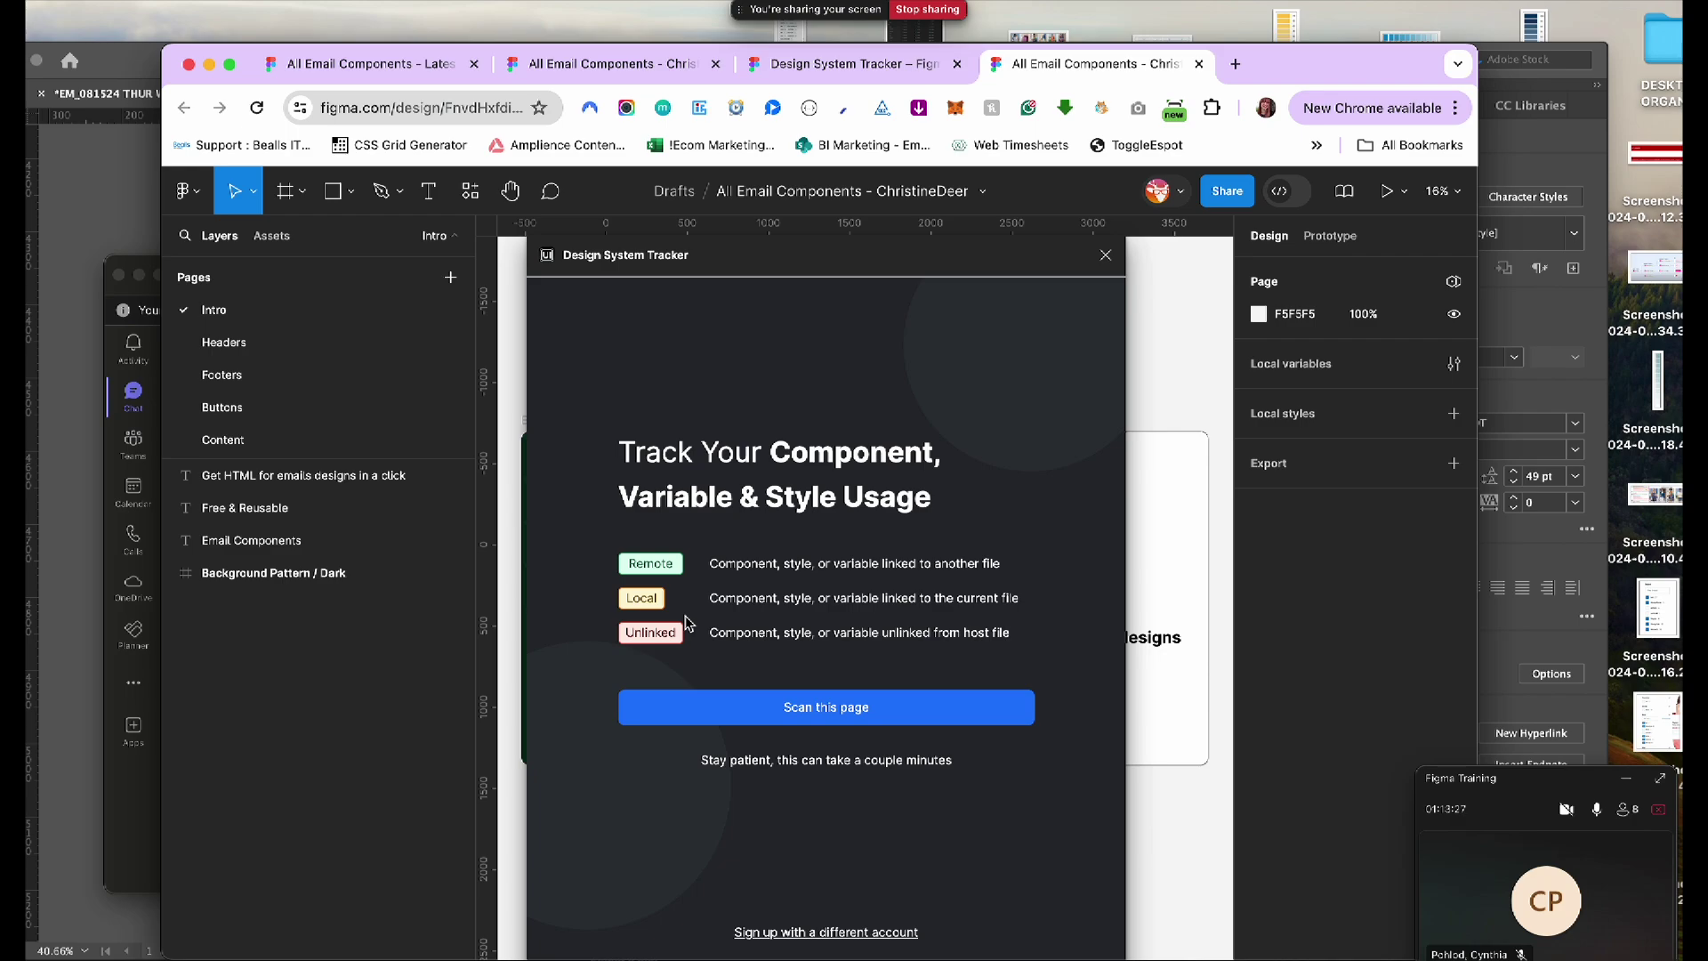
pyautogui.click(823, 712)
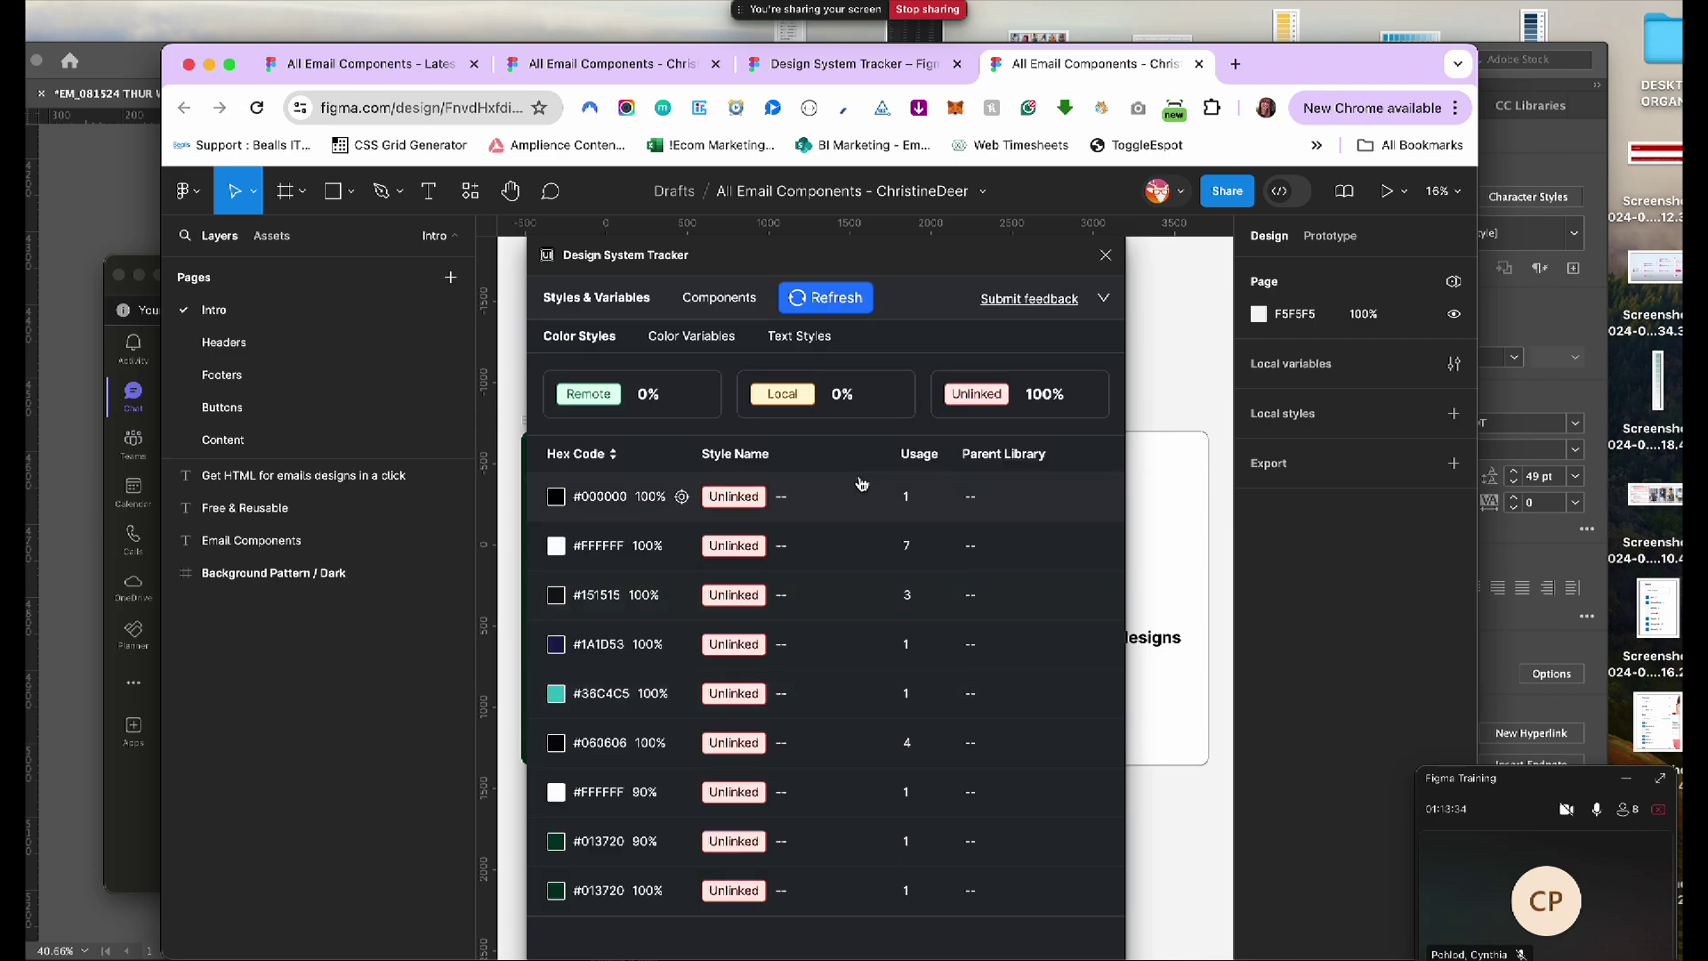